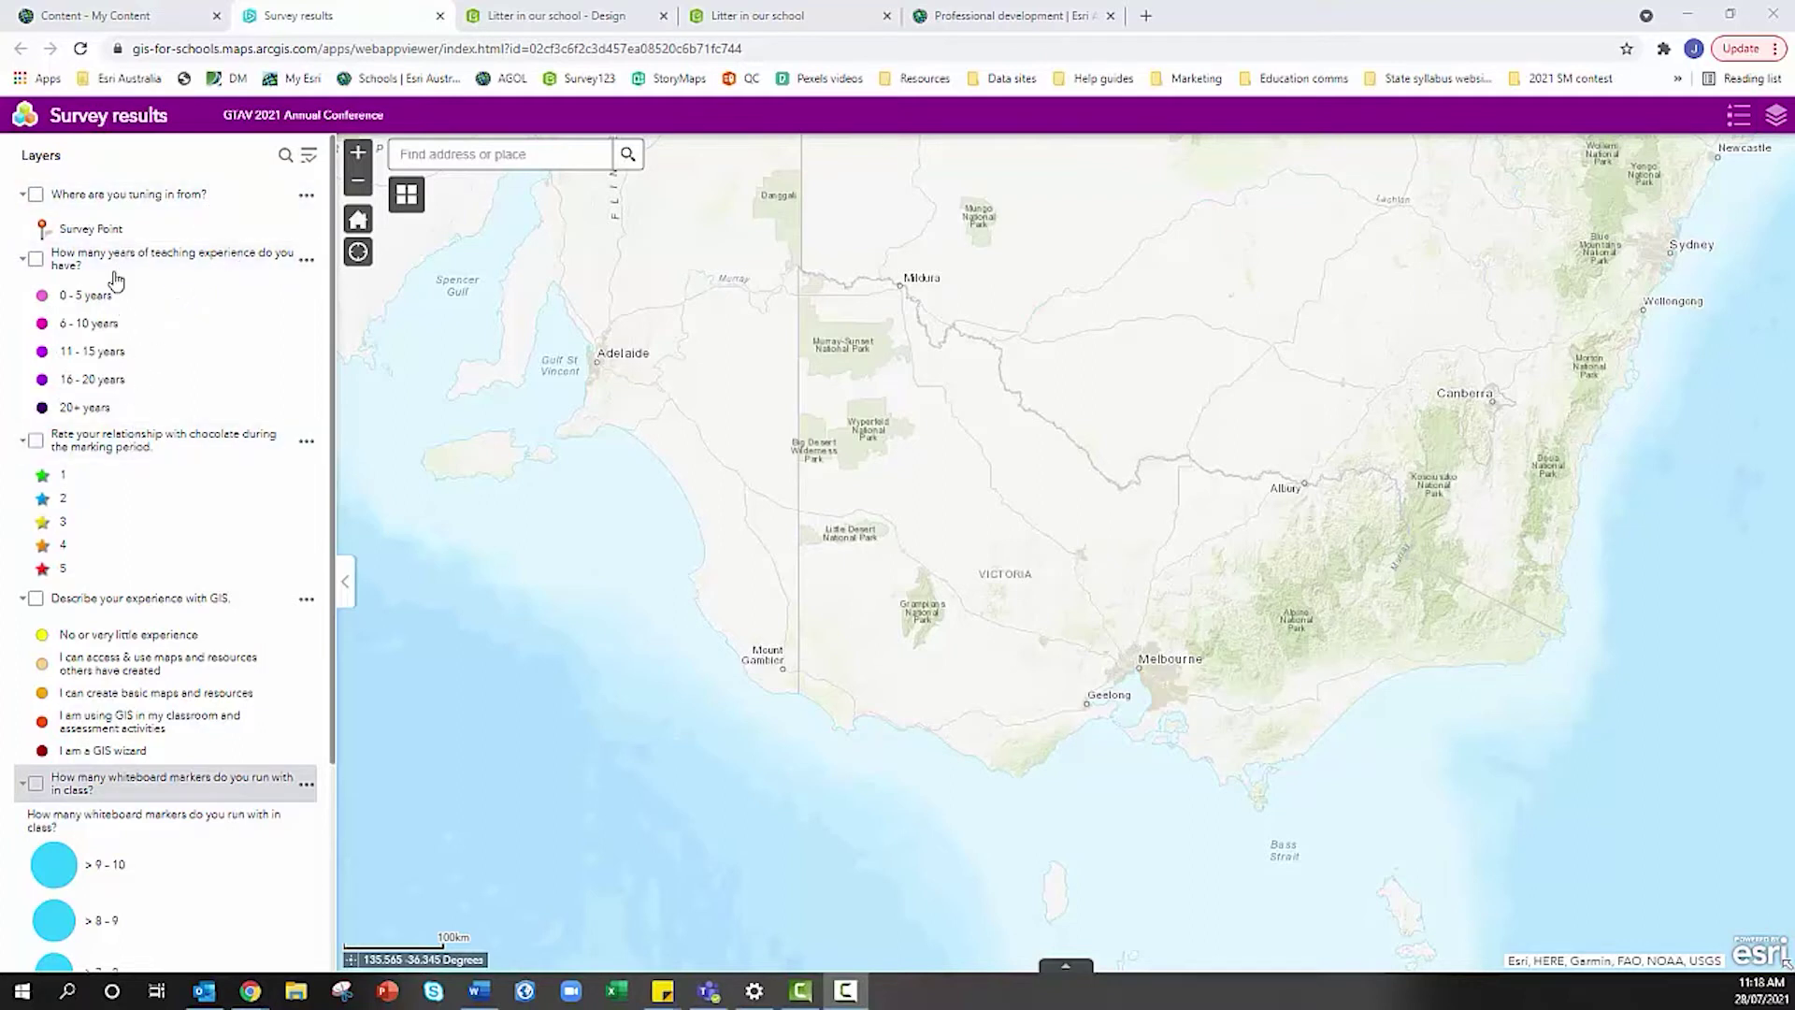
- Turn on the 'Where are you tuning in from?' layer to show the red respondent pins
{"action": "left_click", "coordinate": [35, 195]}
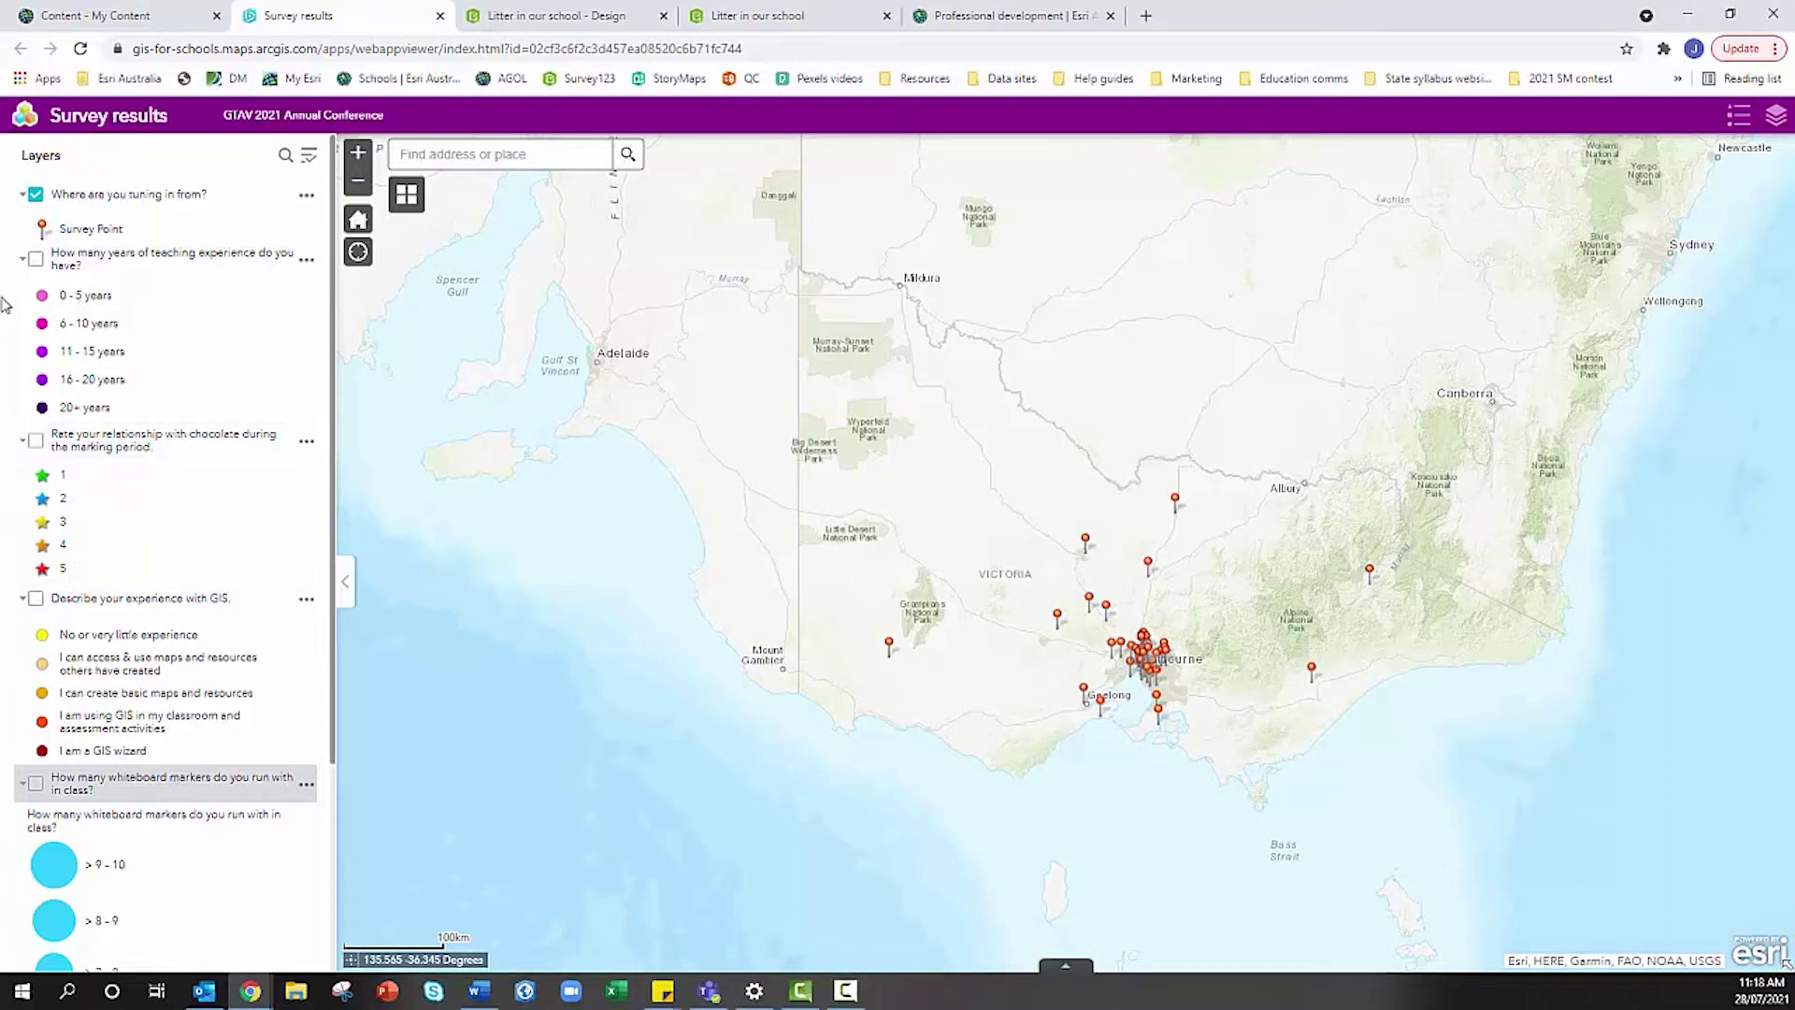
- Hide the location pins and preview the teaching-experience, then the chocolate-rating star layers
{"action": "left_click", "coordinate": [36, 195]}
{"action": "left_click", "coordinate": [36, 259]}
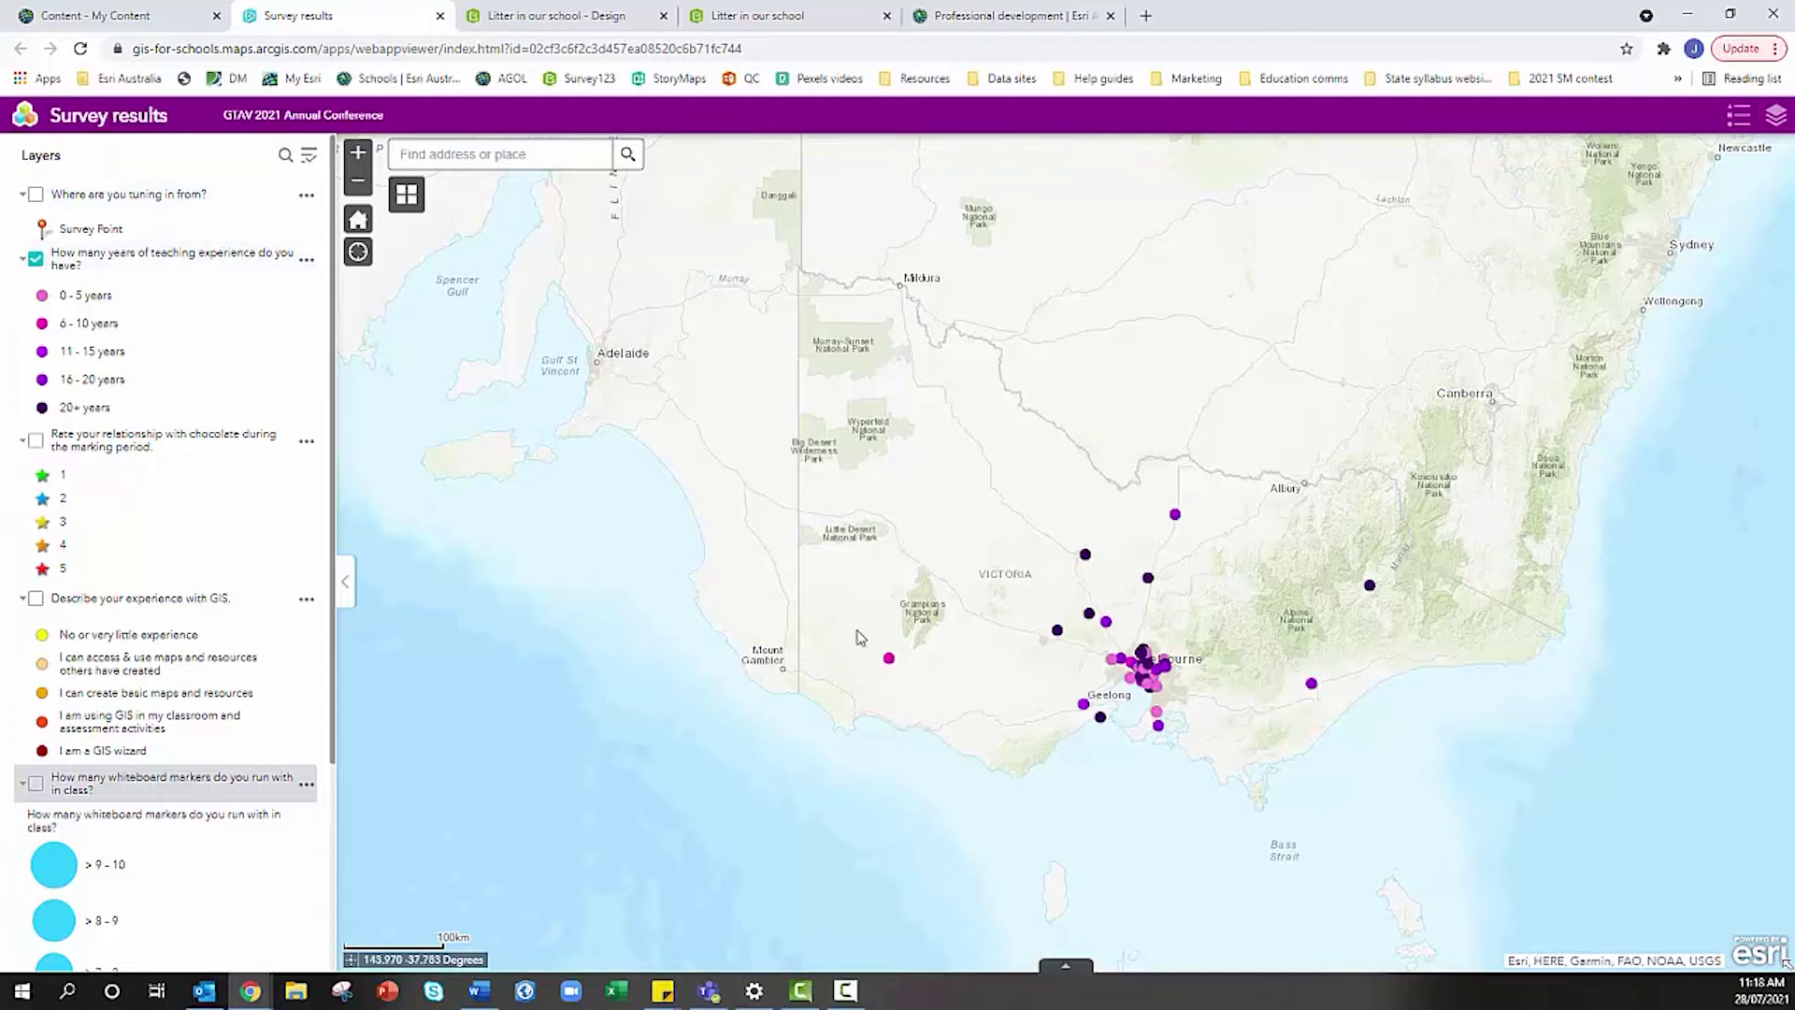
{"action": "left_click", "coordinate": [35, 259]}
{"action": "left_click", "coordinate": [35, 442]}
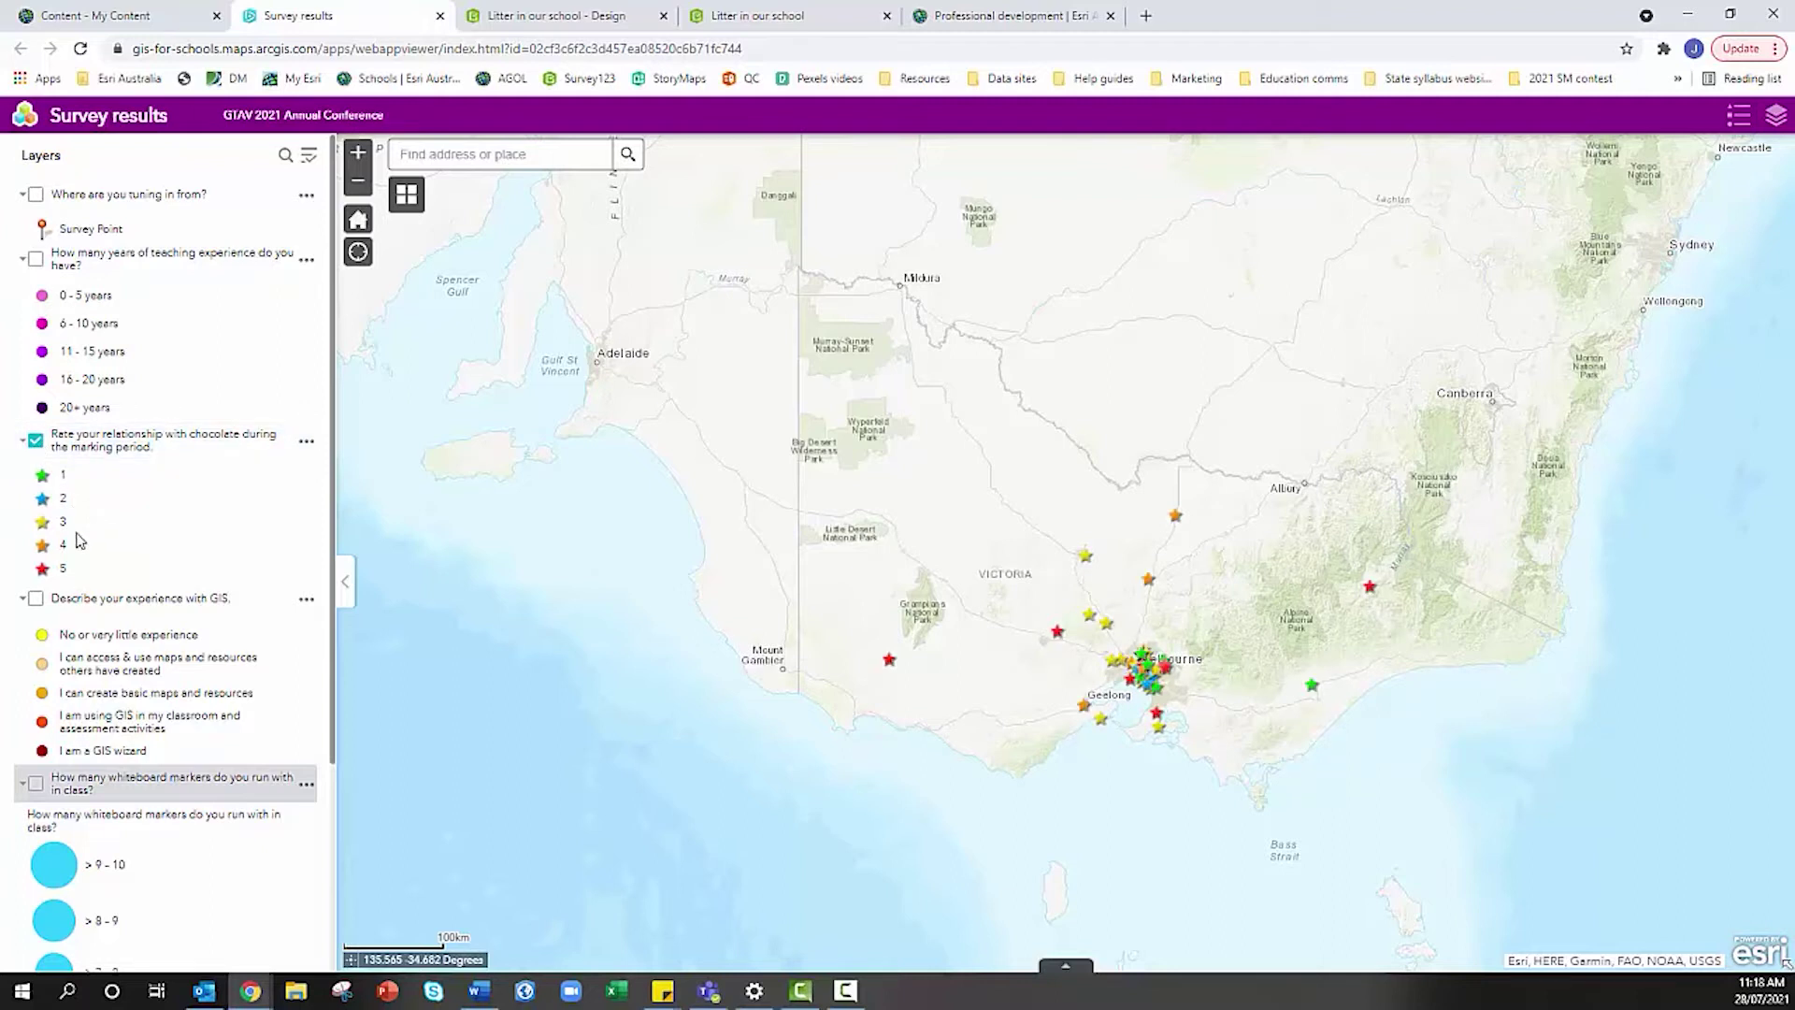
- Move past the GIS-experience layer to show only the whiteboard-marker proportional circles, zoomed in
{"action": "left_click", "coordinate": [38, 598]}
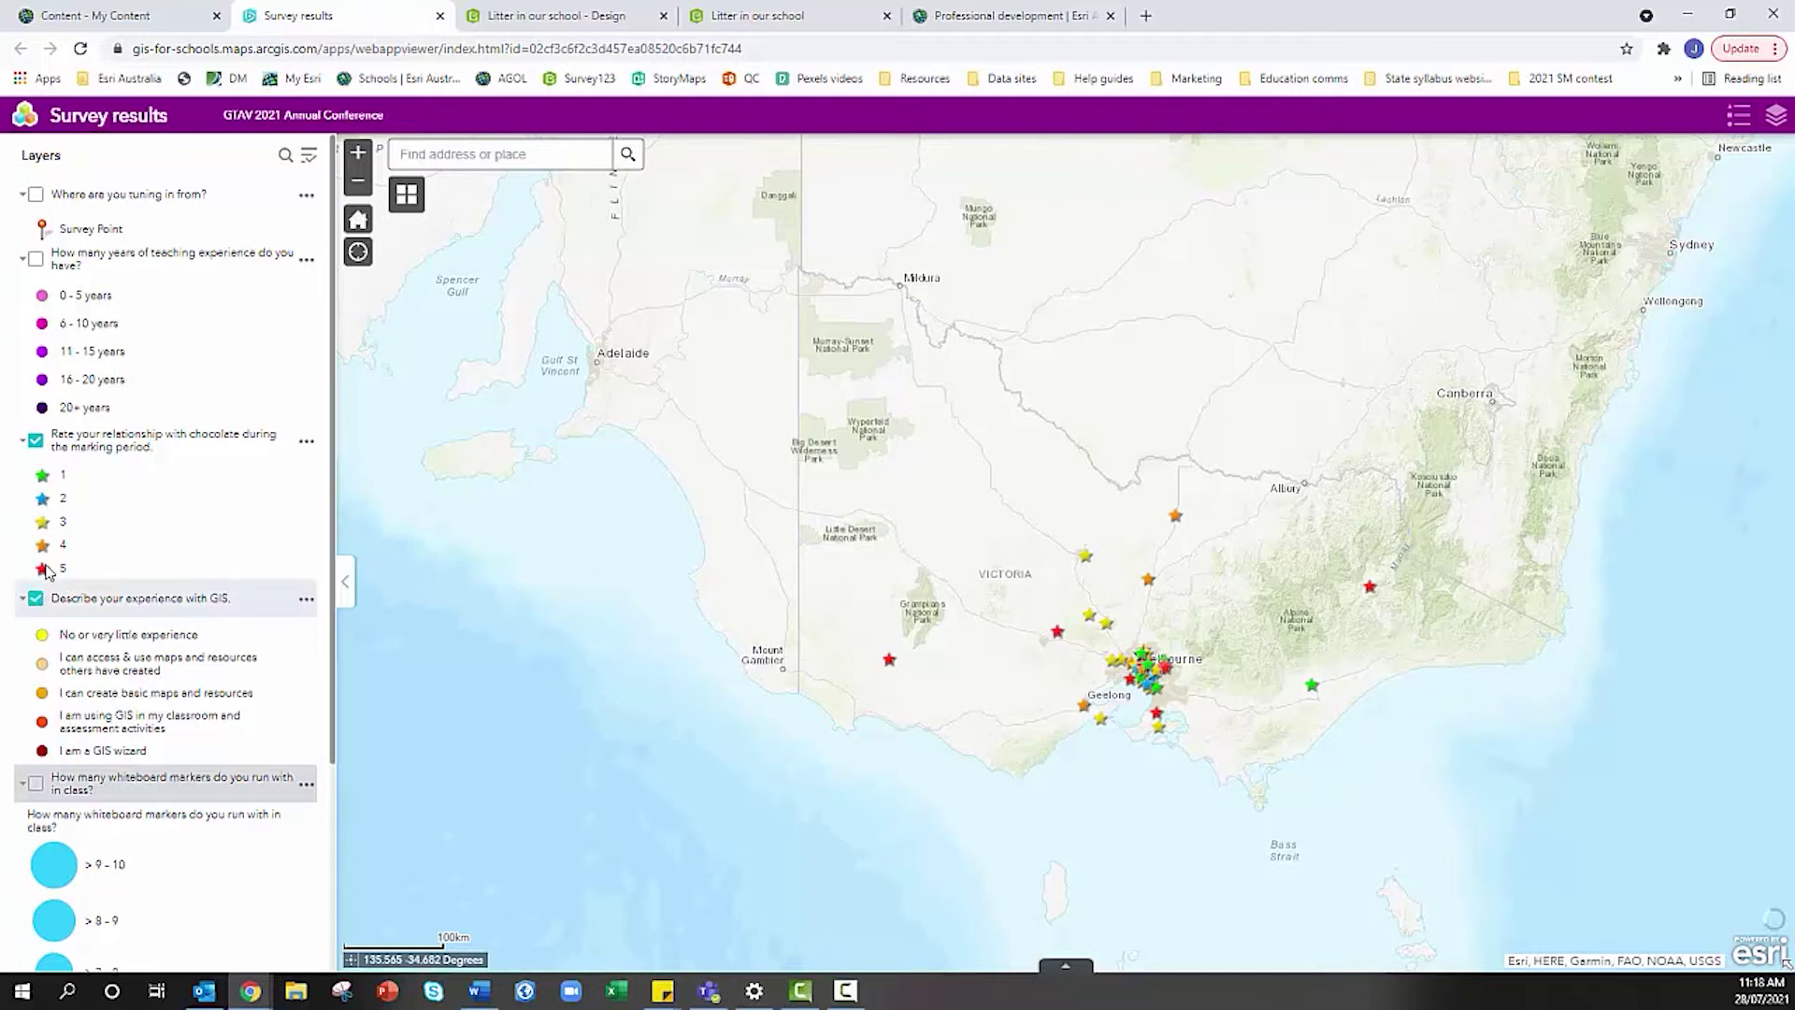
{"action": "left_click", "coordinate": [35, 441]}
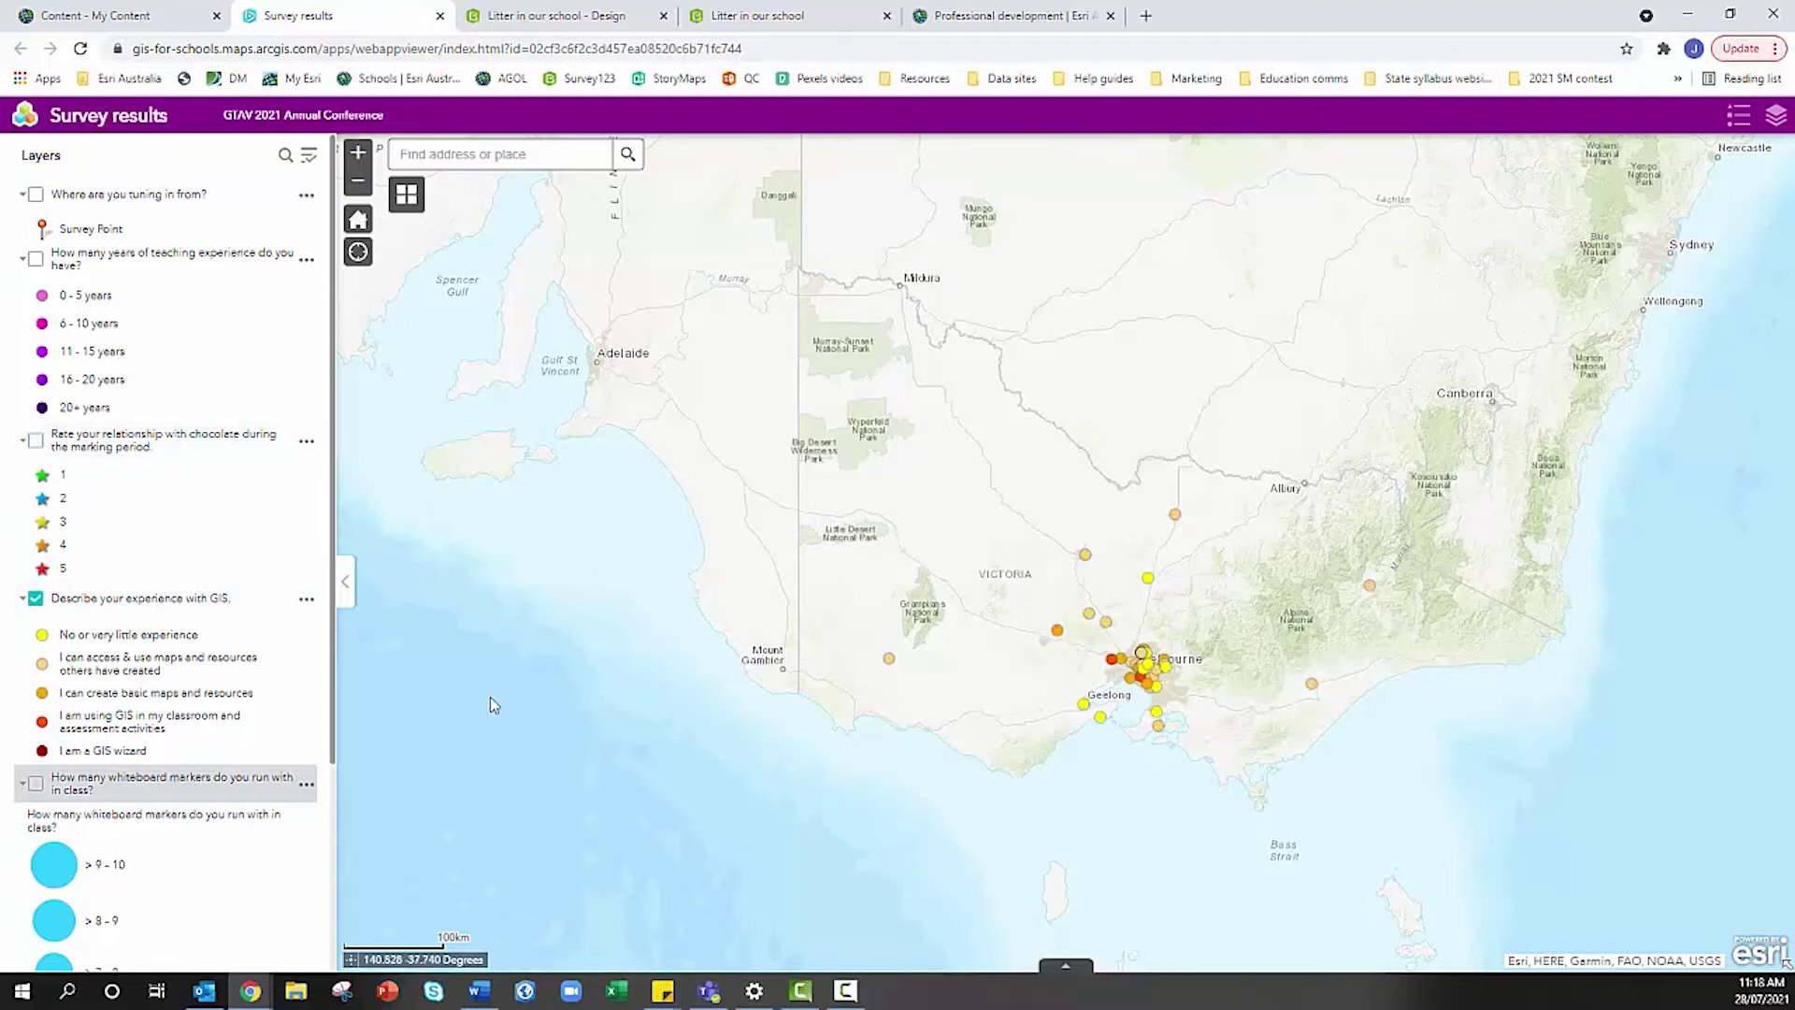
{"action": "scroll", "coordinate": [233, 729], "scroll_direction": "down", "scroll_amount": 3}
{"action": "left_click", "coordinate": [35, 323]}
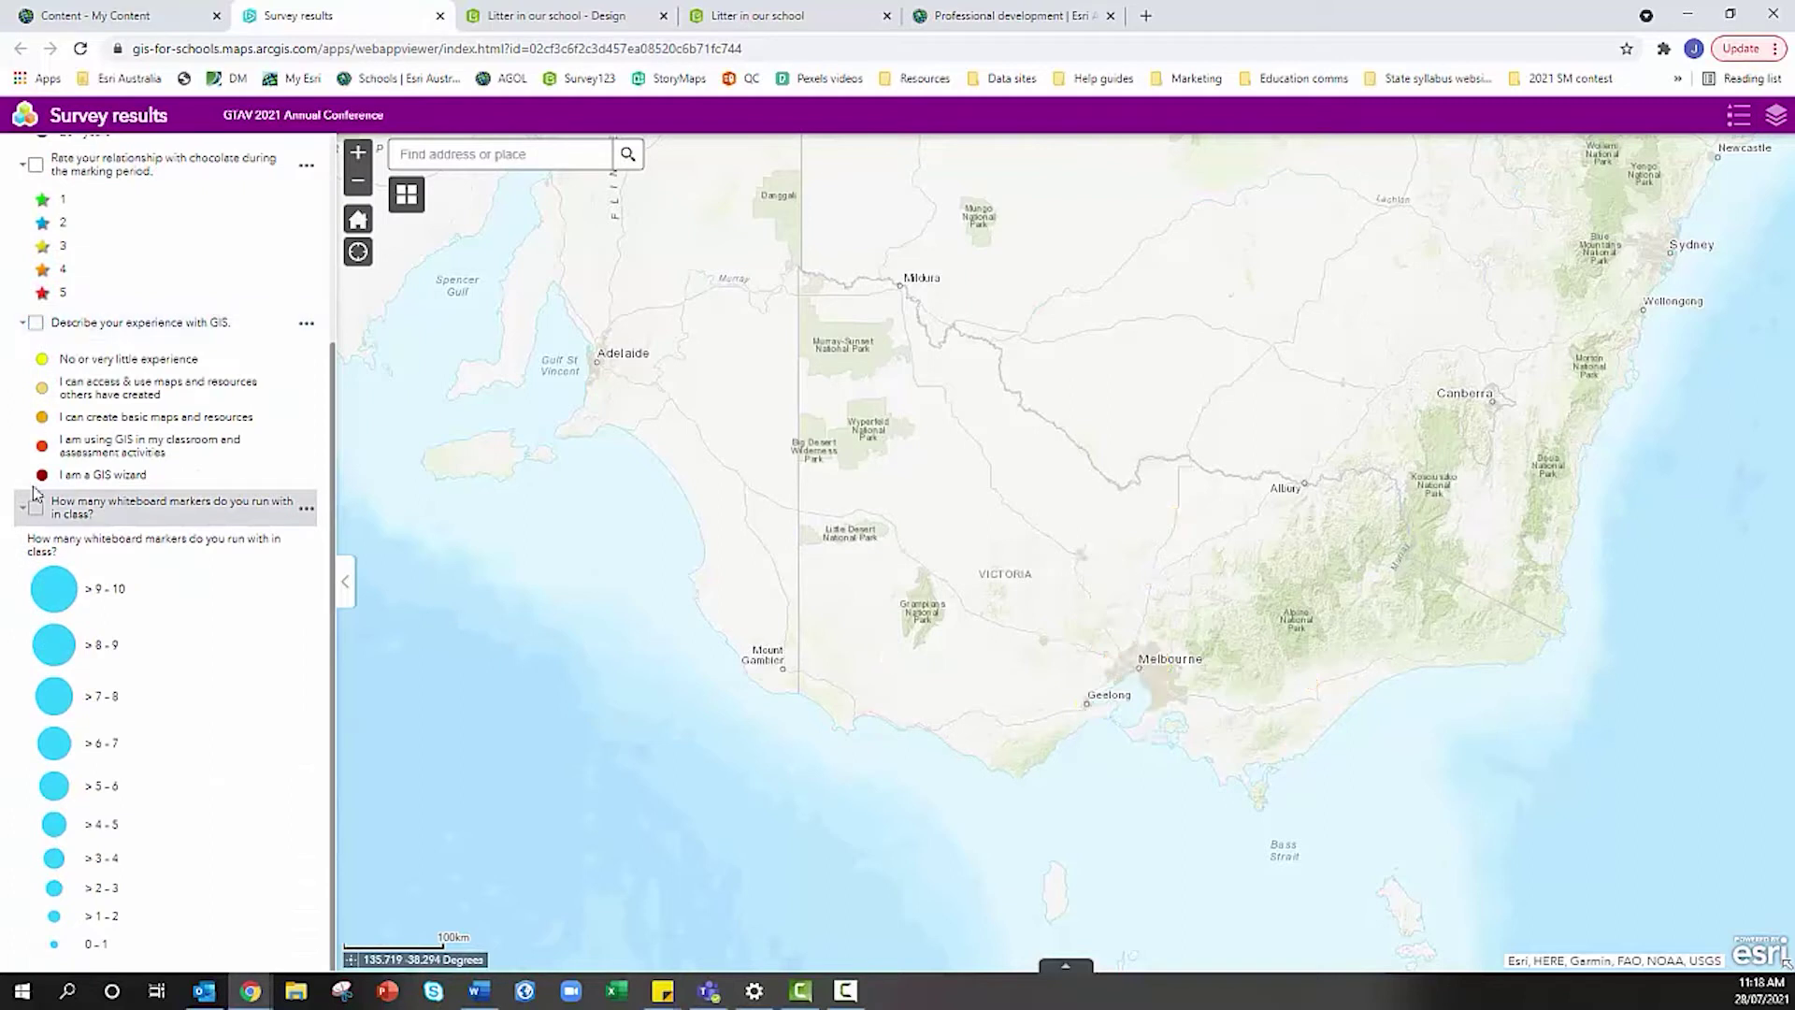
{"action": "left_click", "coordinate": [36, 508]}
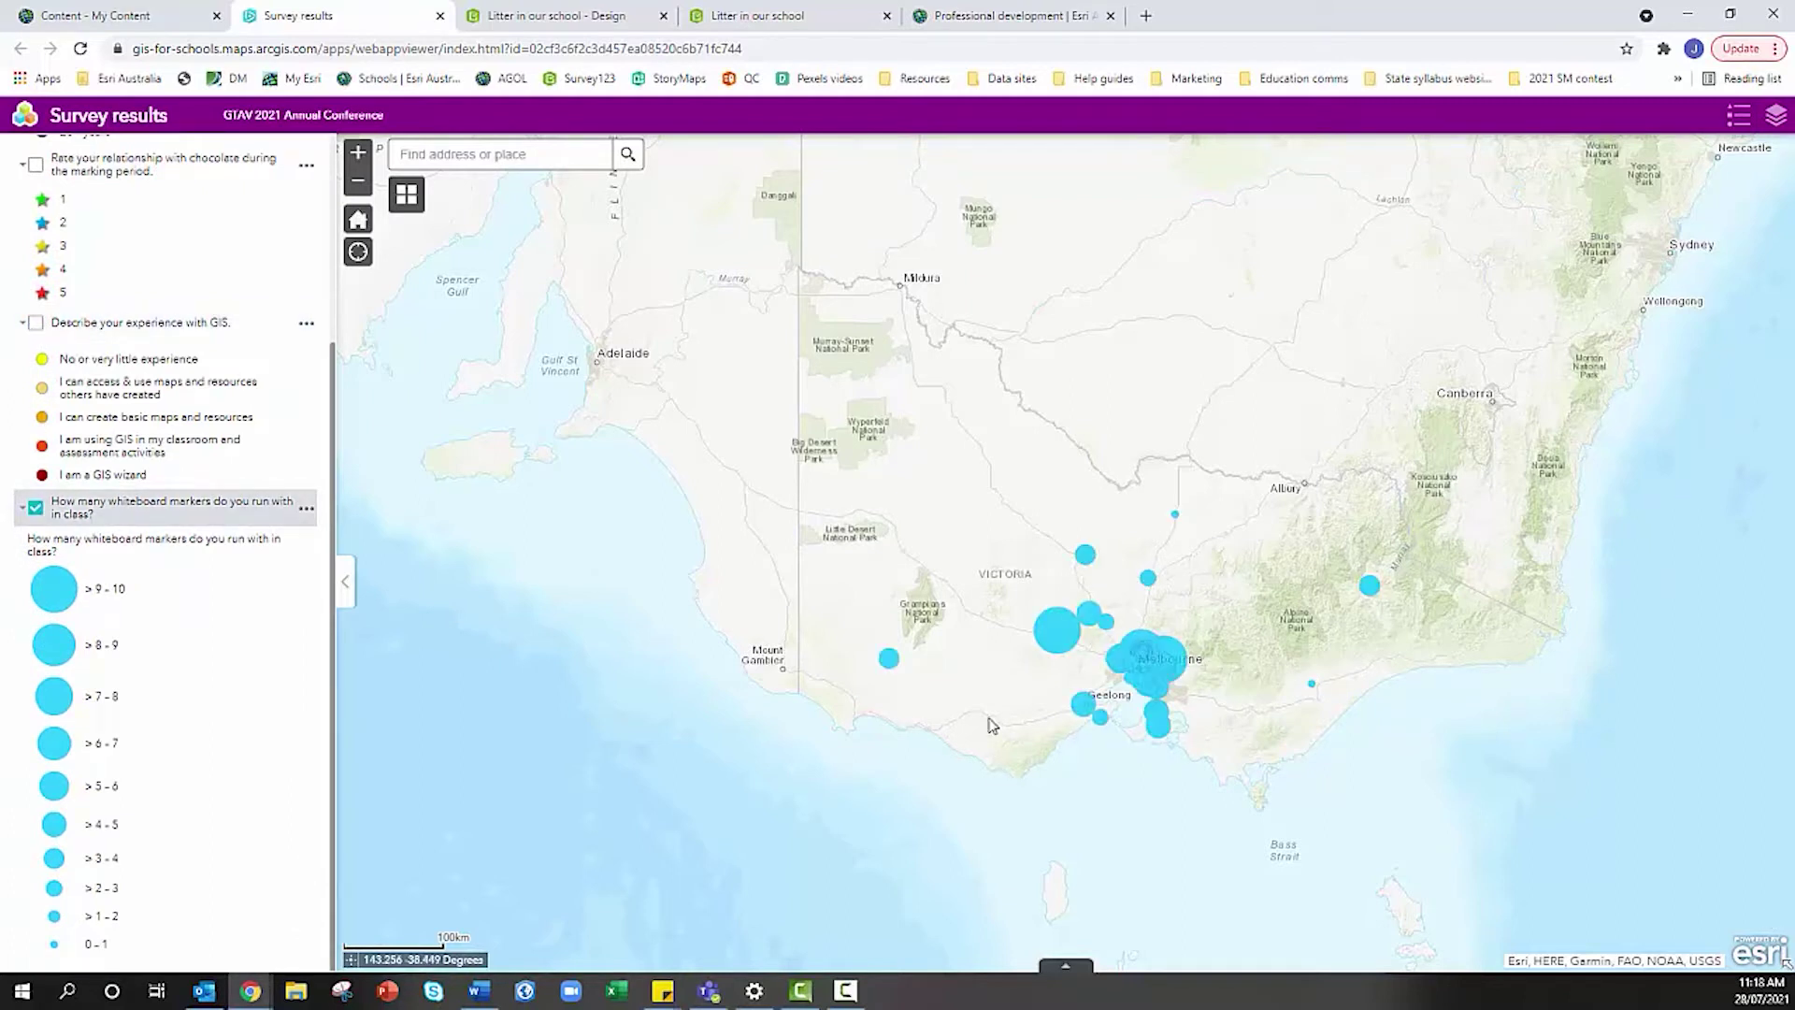
{"action": "scroll", "coordinate": [1176, 708], "scroll_direction": "up", "scroll_amount": 1}
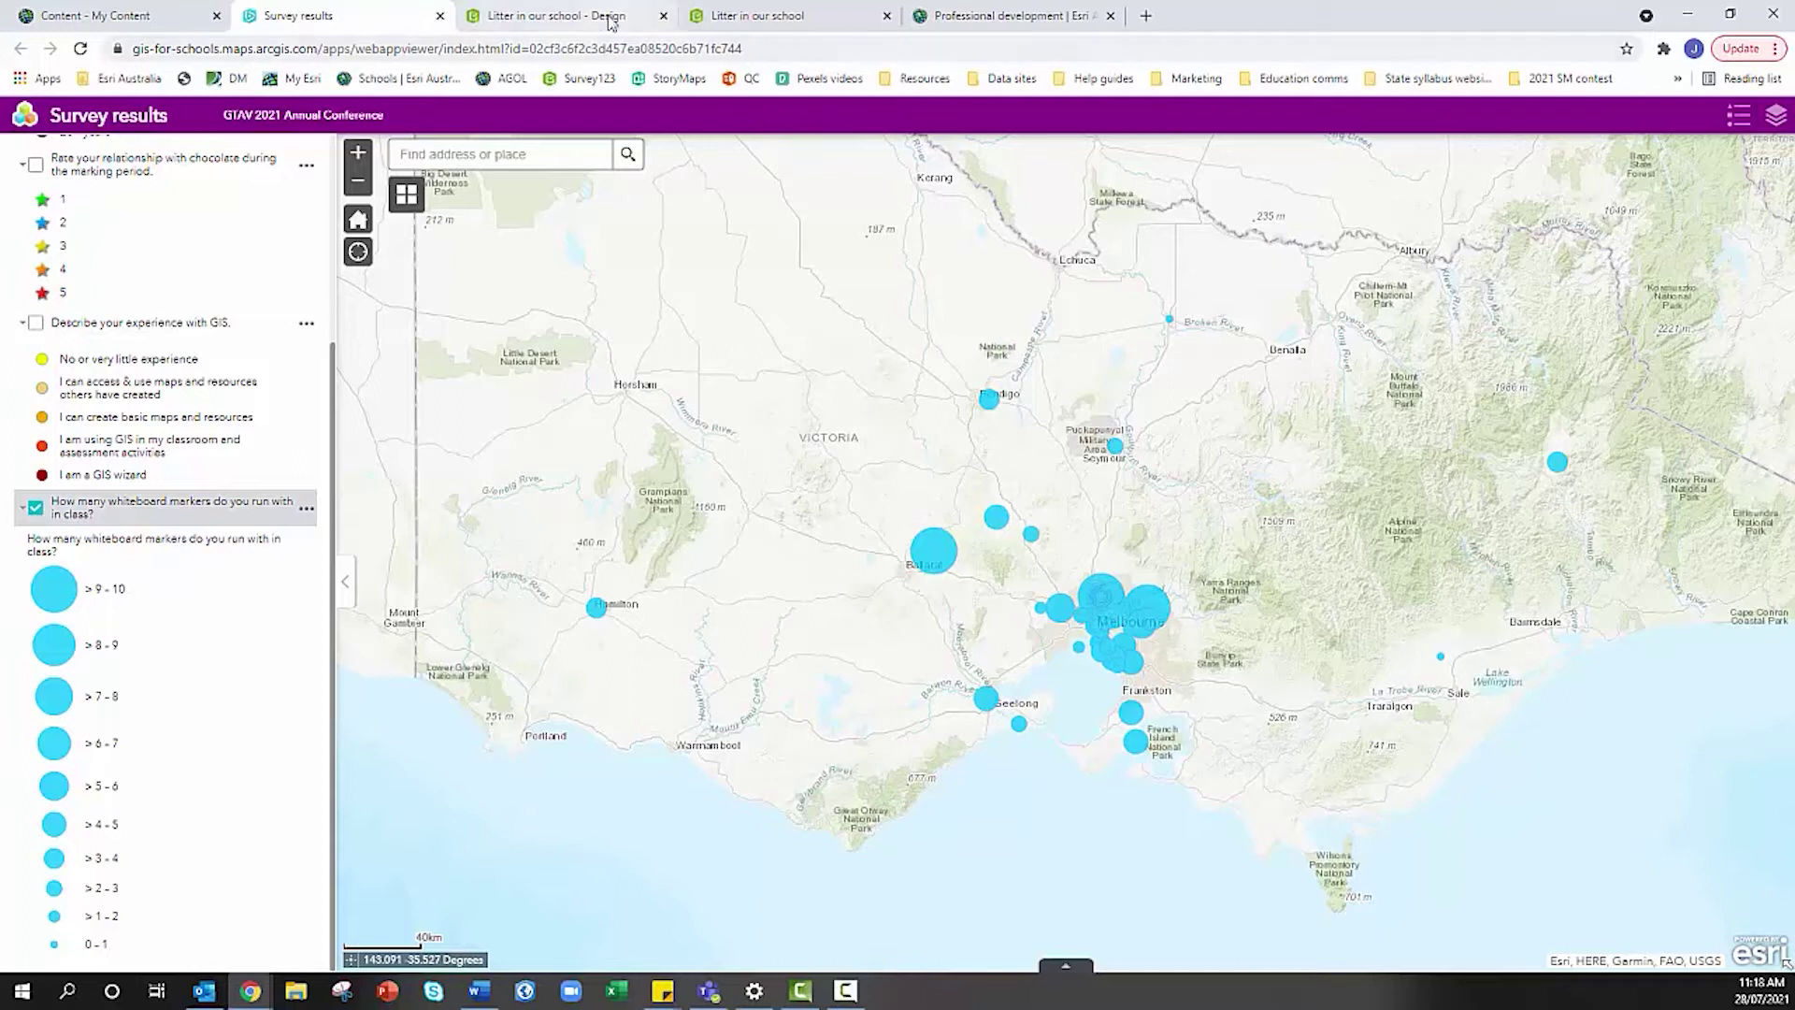
- Browse the Litter in our school form and its litter-type list, then return to My Content
{"action": "left_click", "coordinate": [749, 15]}
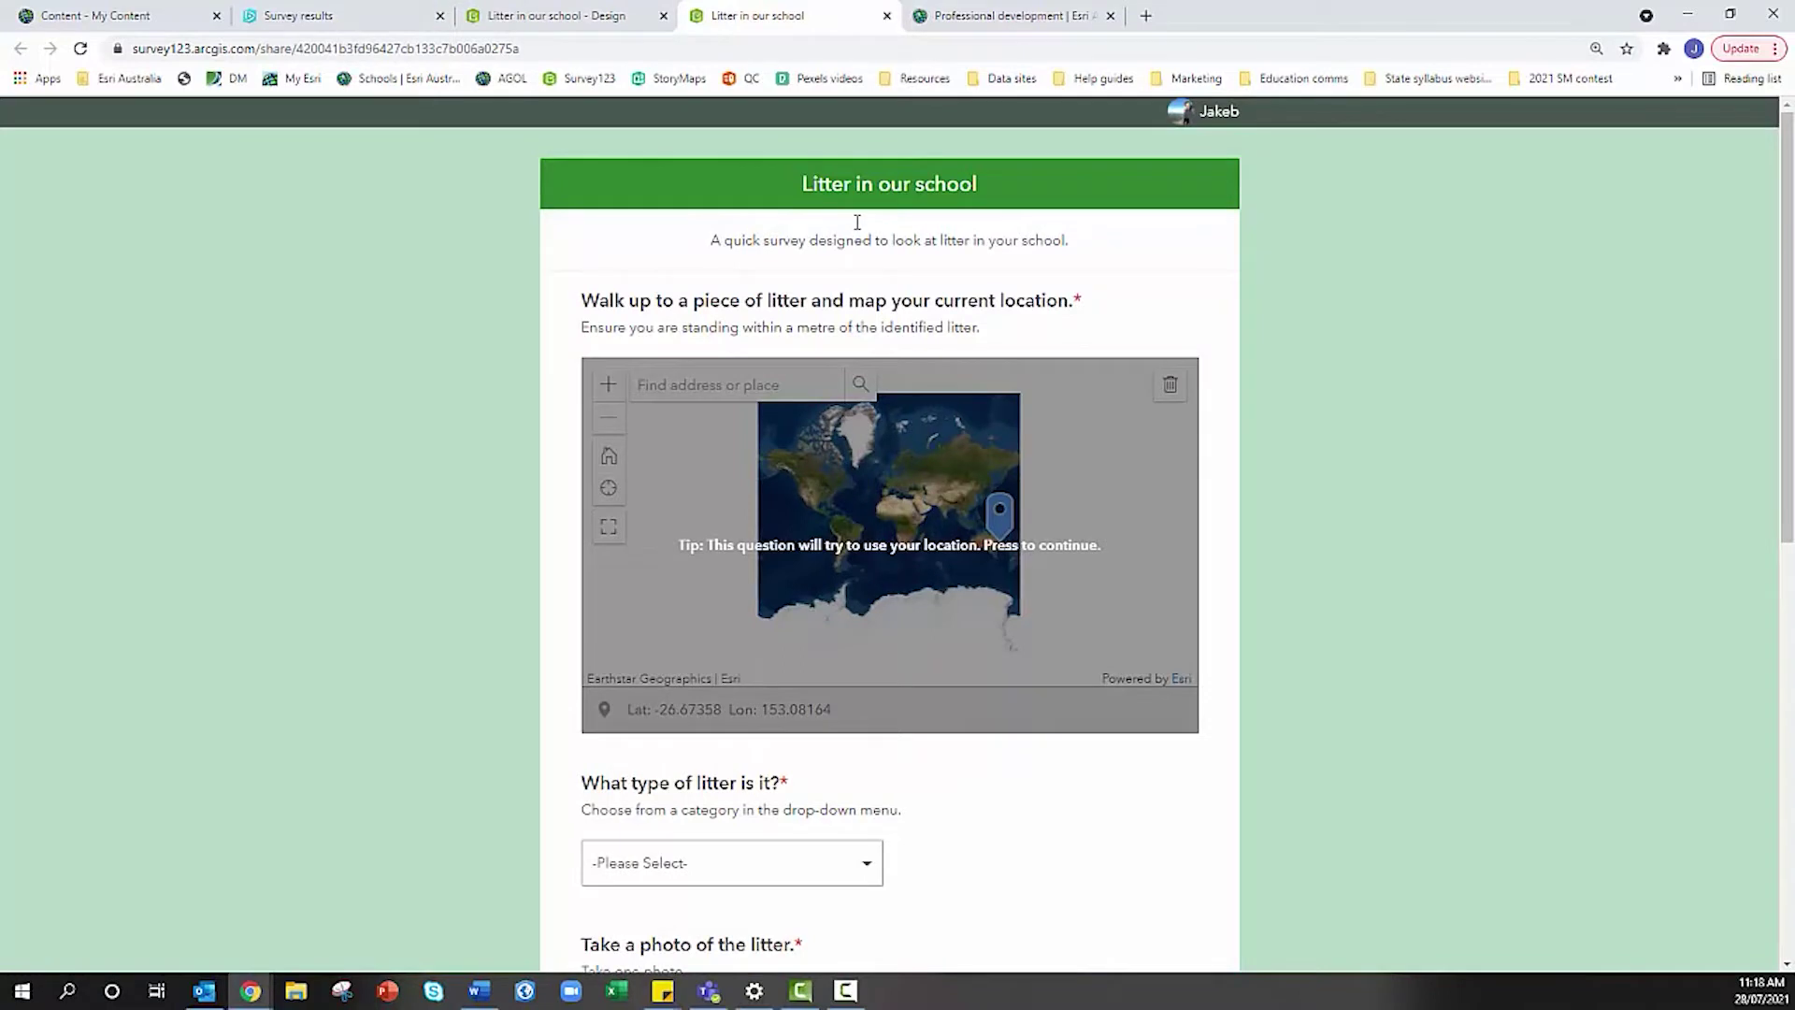
{"action": "scroll", "coordinate": [778, 317], "scroll_direction": "down", "scroll_amount": 5}
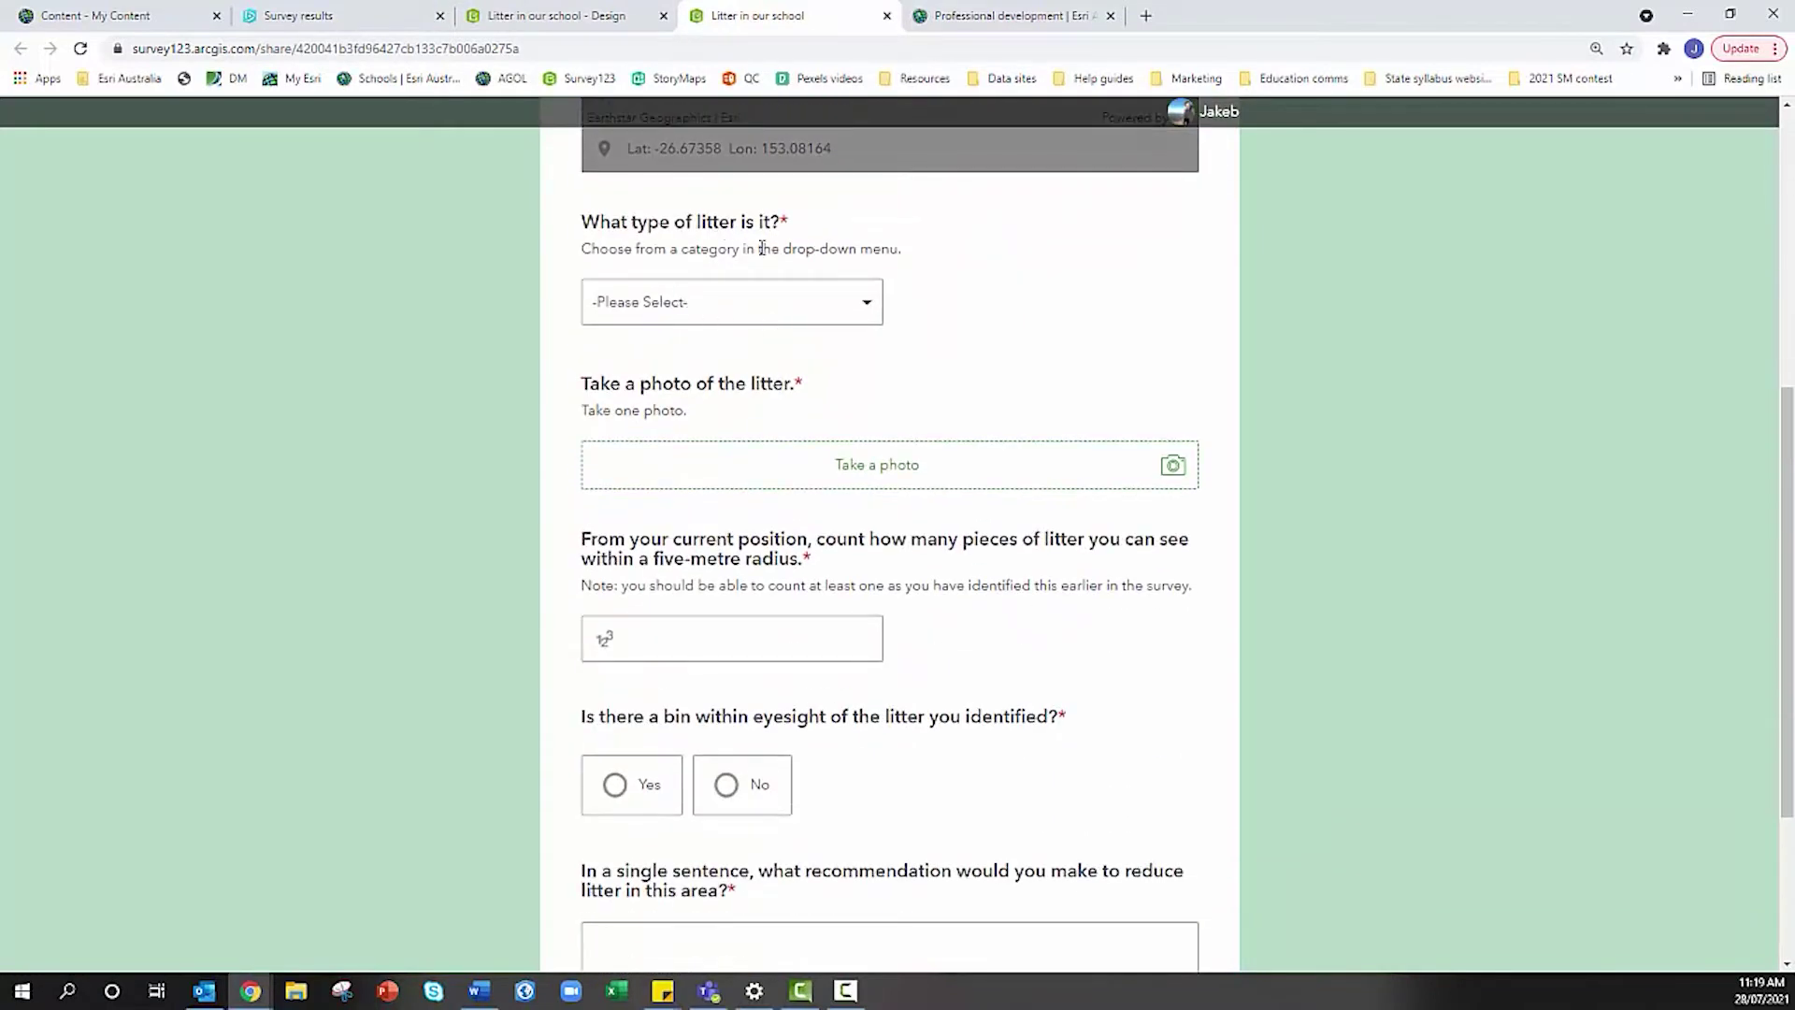
{"action": "left_click", "coordinate": [801, 313]}
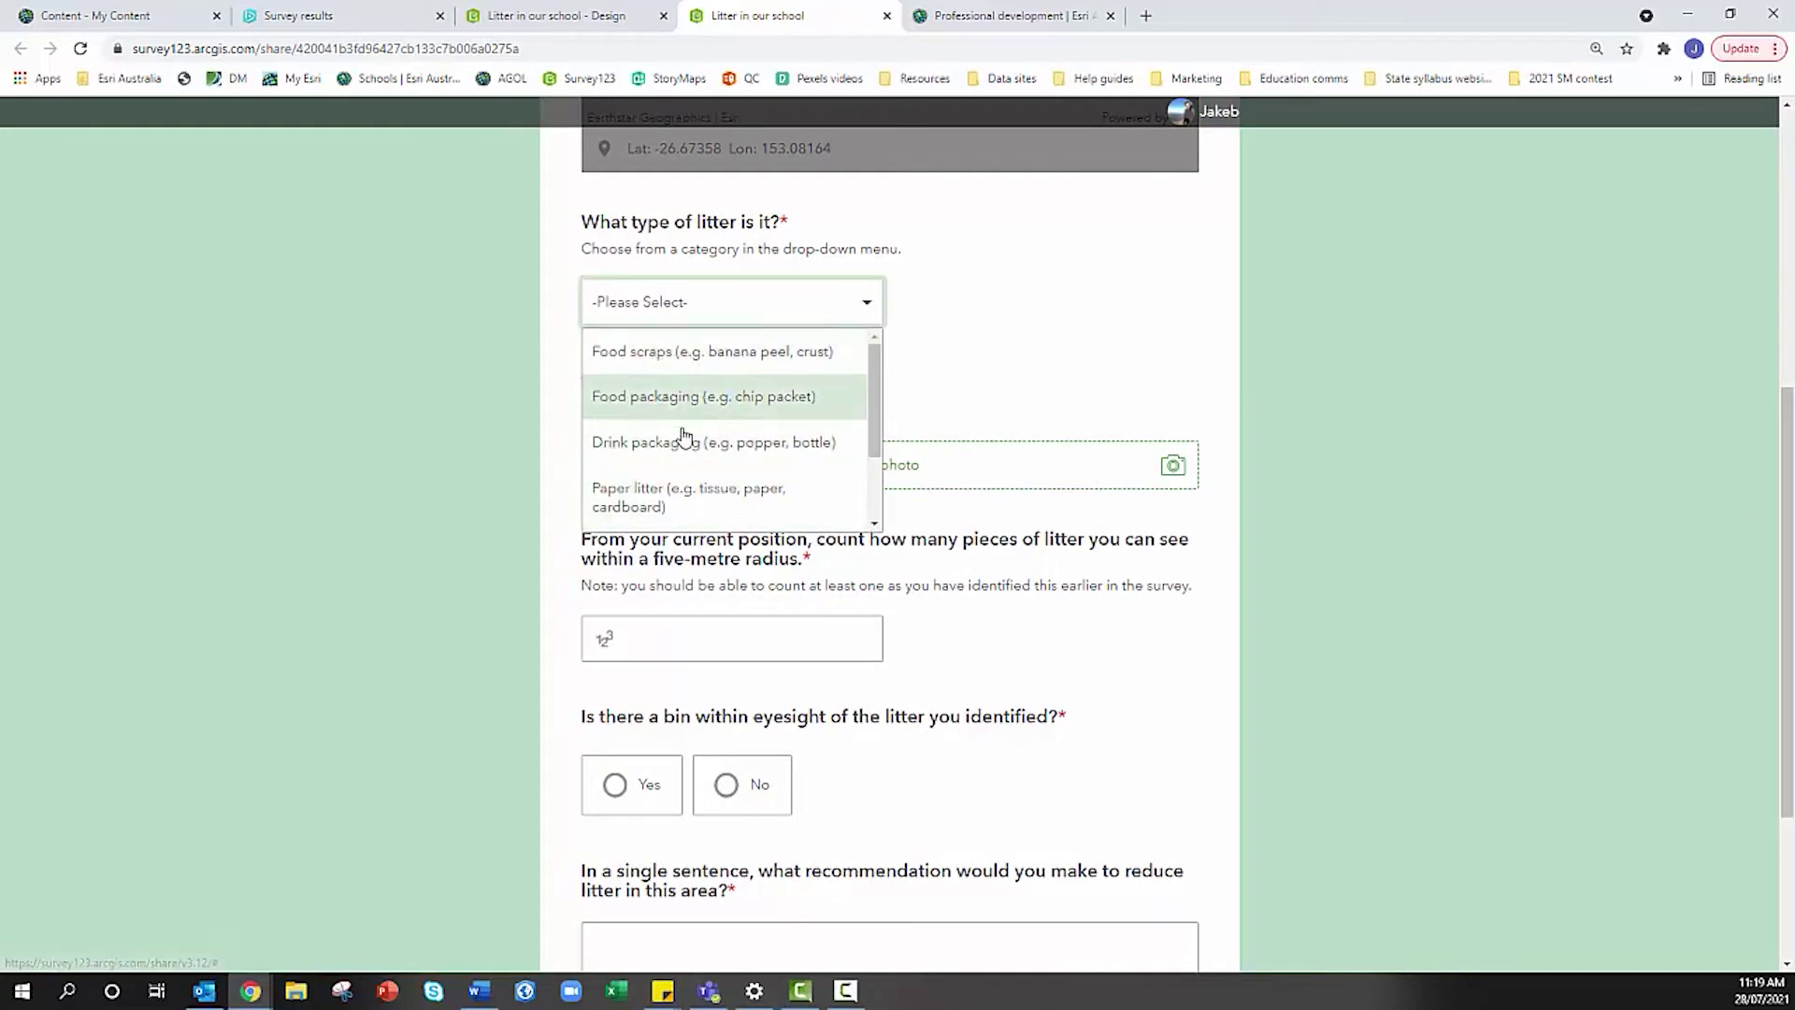
{"action": "left_click", "coordinate": [1076, 305]}
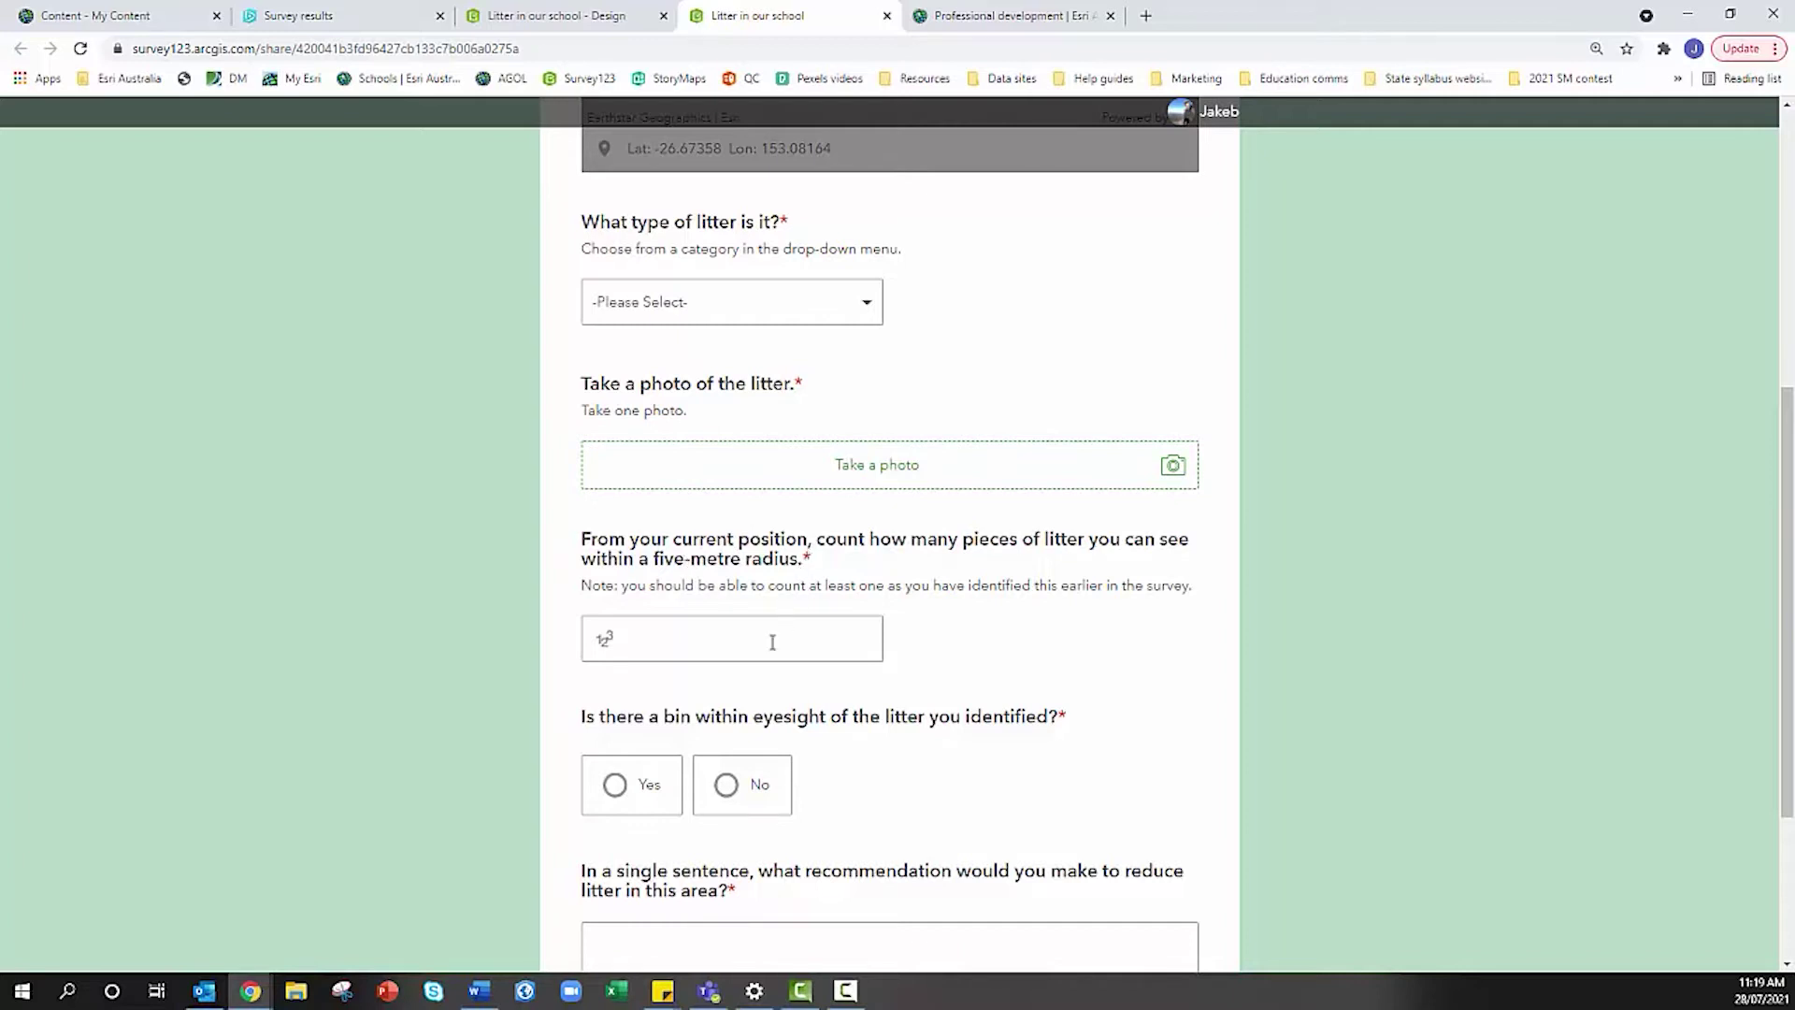
{"action": "scroll", "coordinate": [771, 642], "scroll_direction": "down", "scroll_amount": 3}
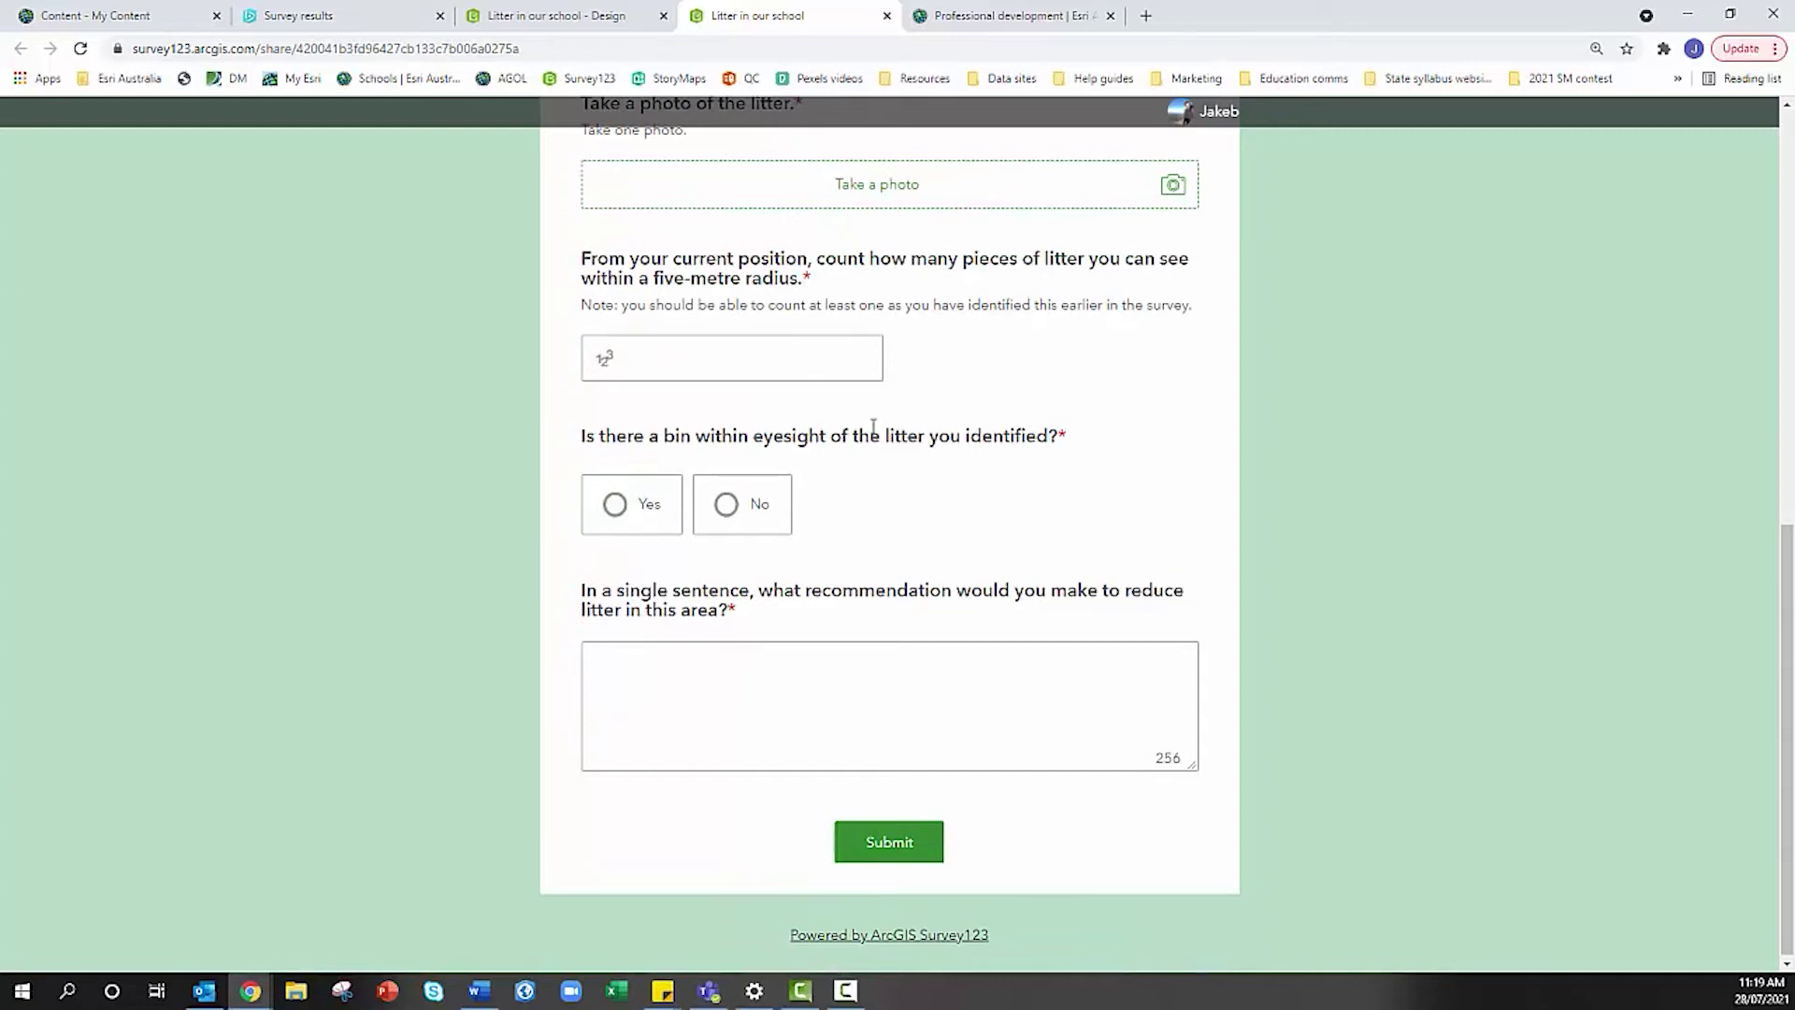
{"action": "scroll", "coordinate": [873, 427], "scroll_direction": "up", "scroll_amount": 5}
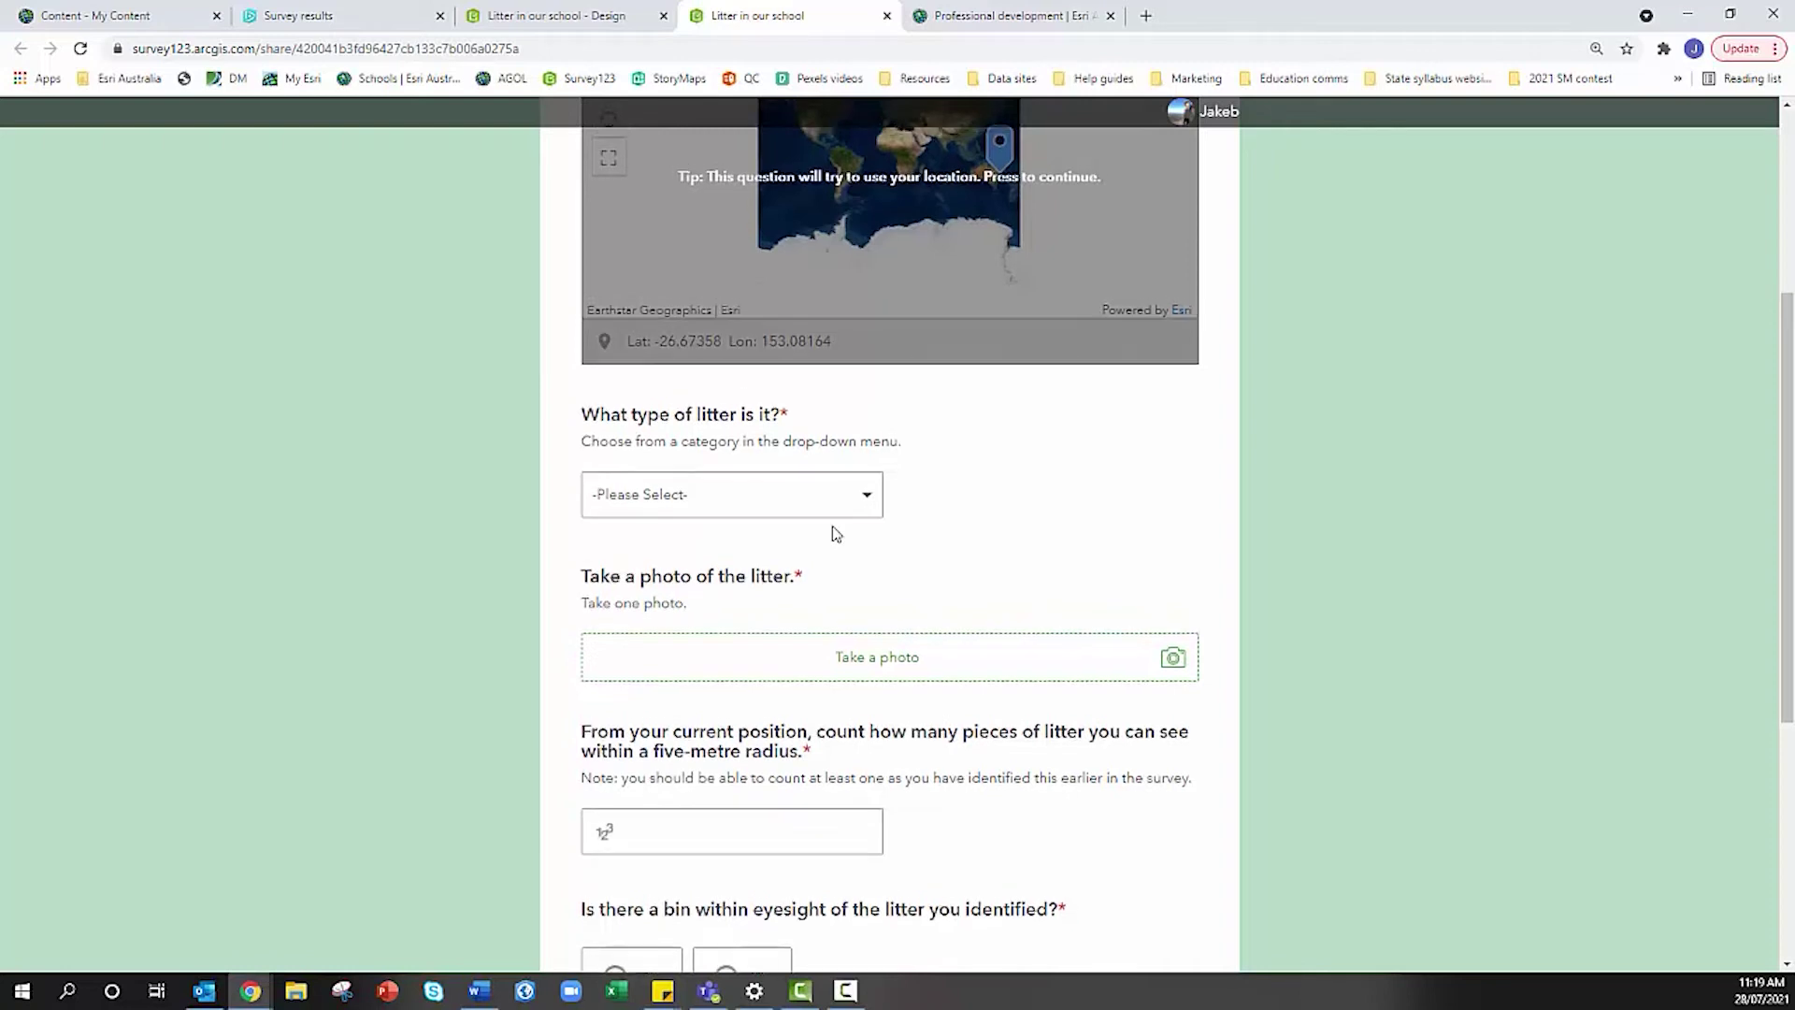
{"action": "scroll", "coordinate": [835, 533], "scroll_direction": "up", "scroll_amount": 2}
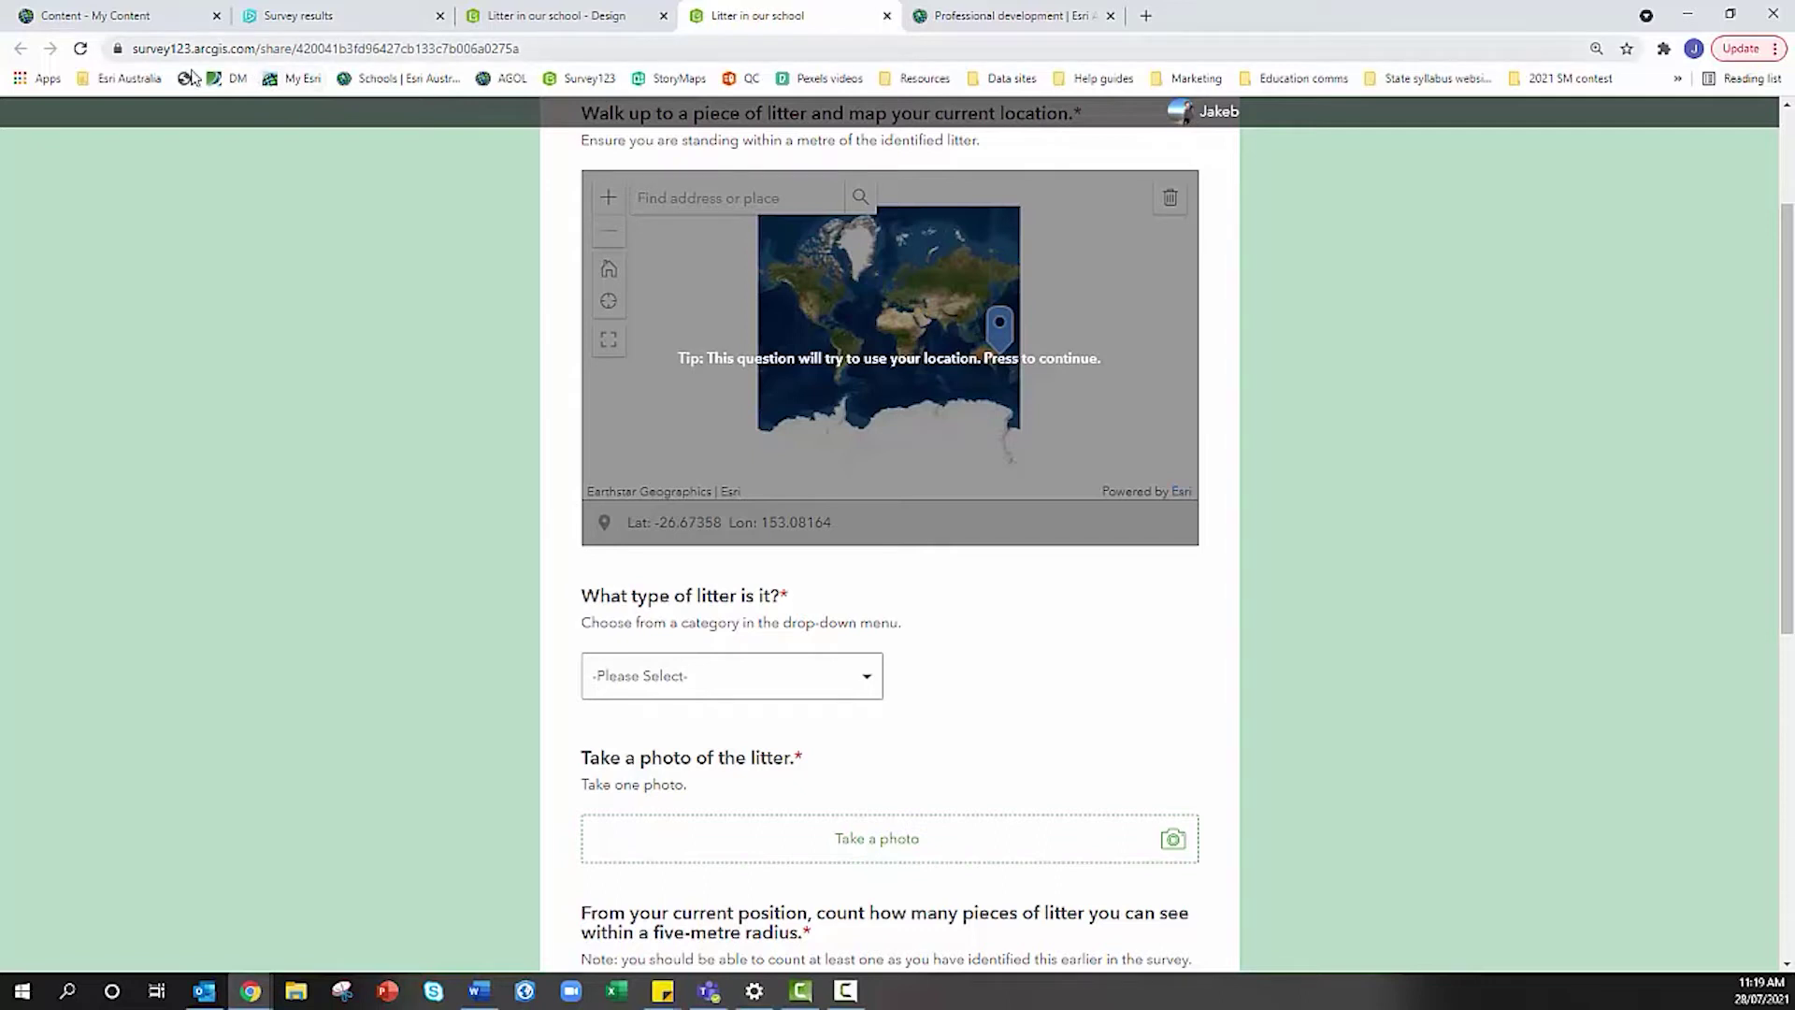
{"action": "left_click", "coordinate": [149, 16]}
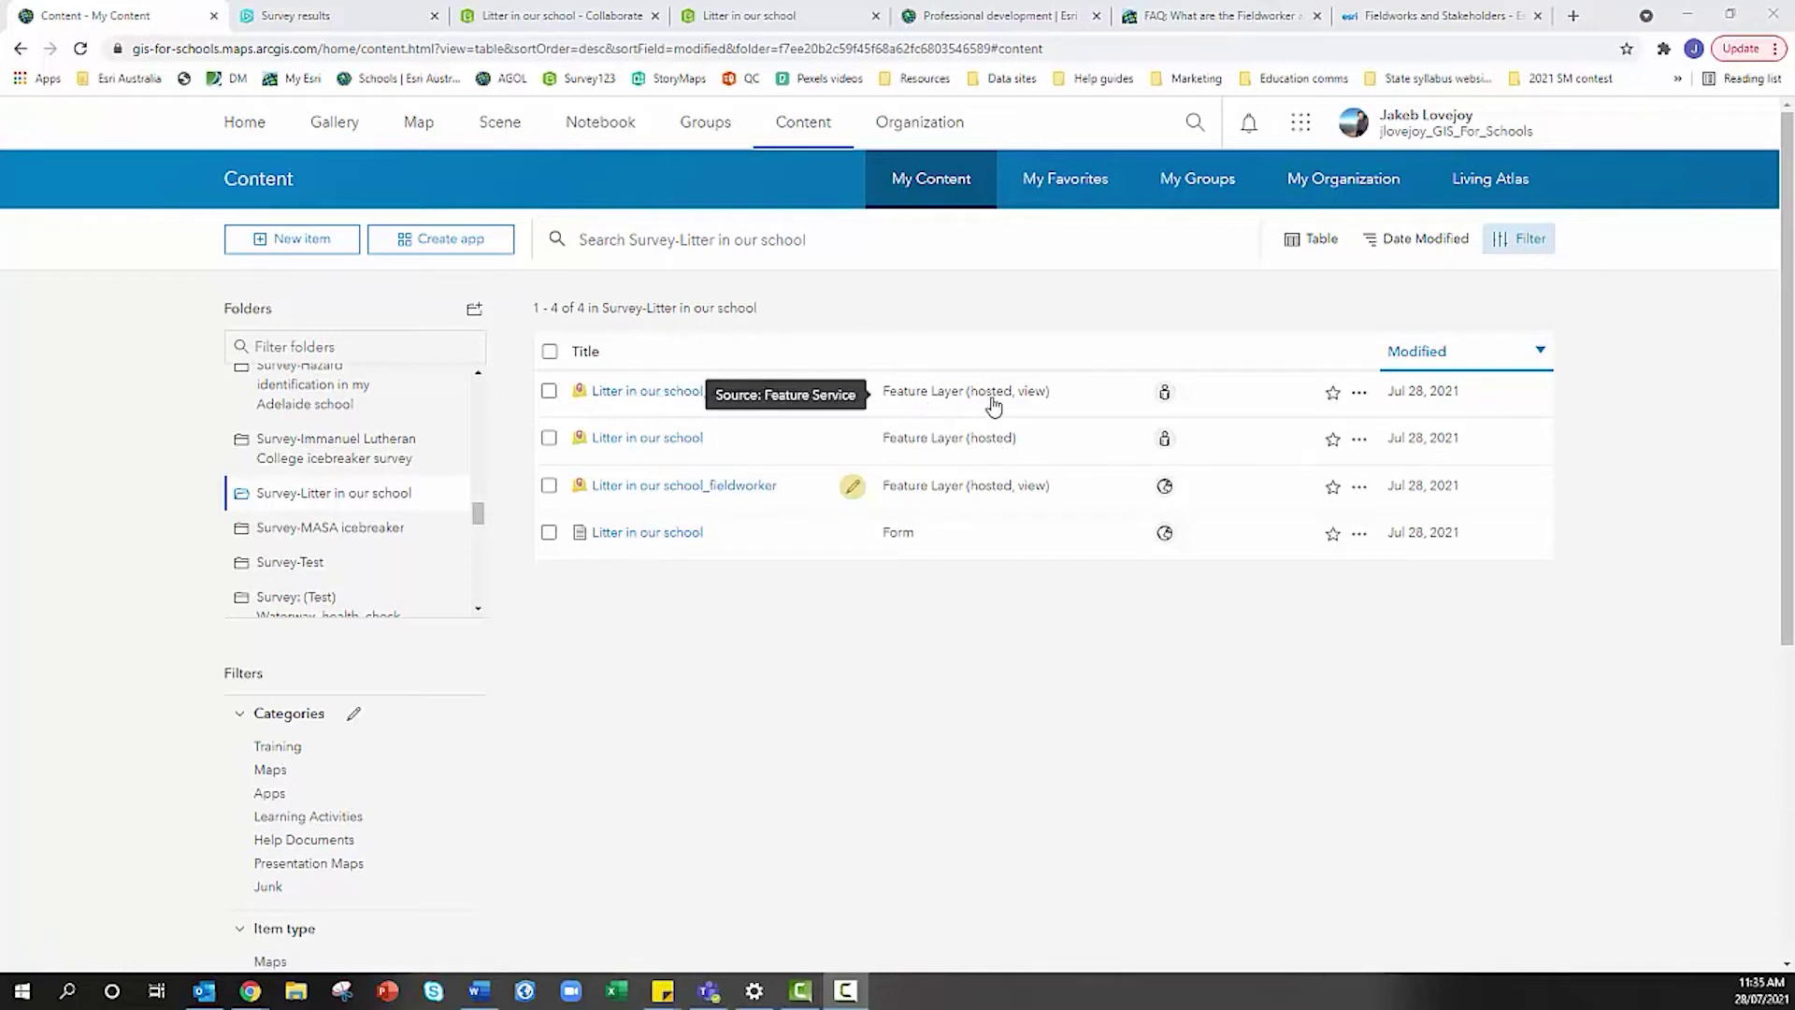
- Open the Litter in our school_stakeholder item page from My Content
{"action": "left_click", "coordinate": [650, 409]}
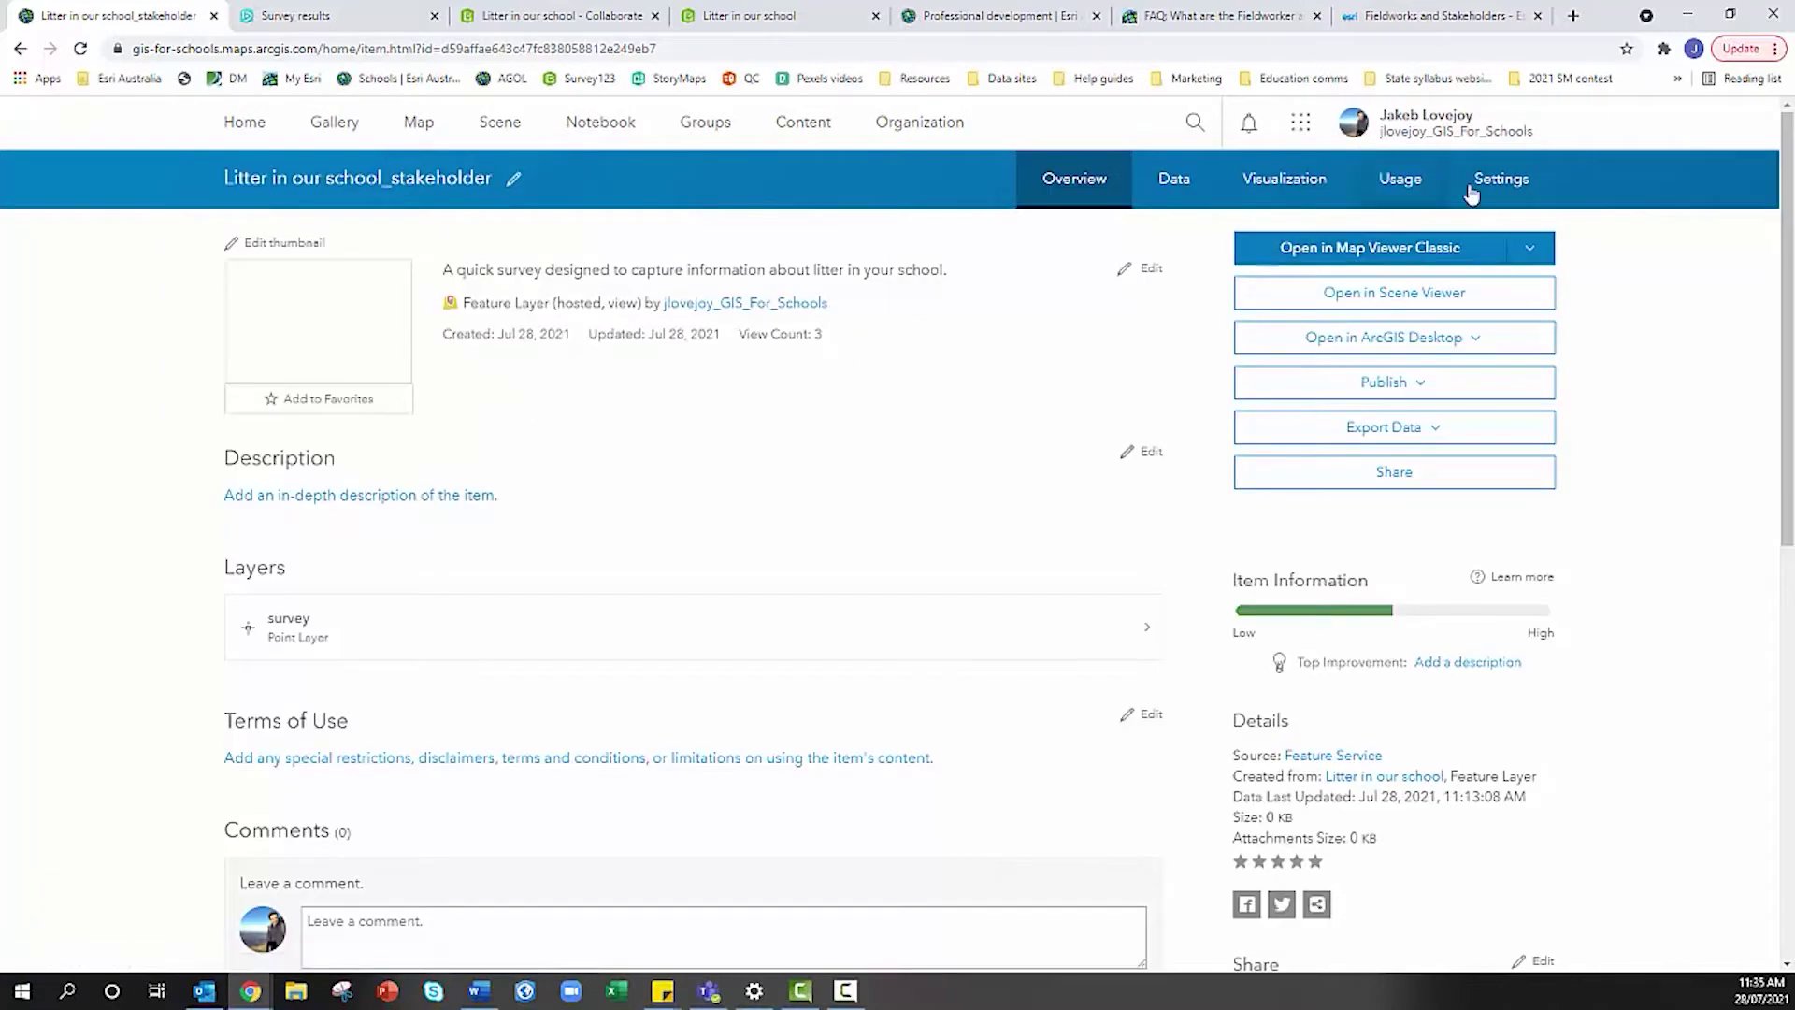
{"action": "left_click", "coordinate": [1522, 181]}
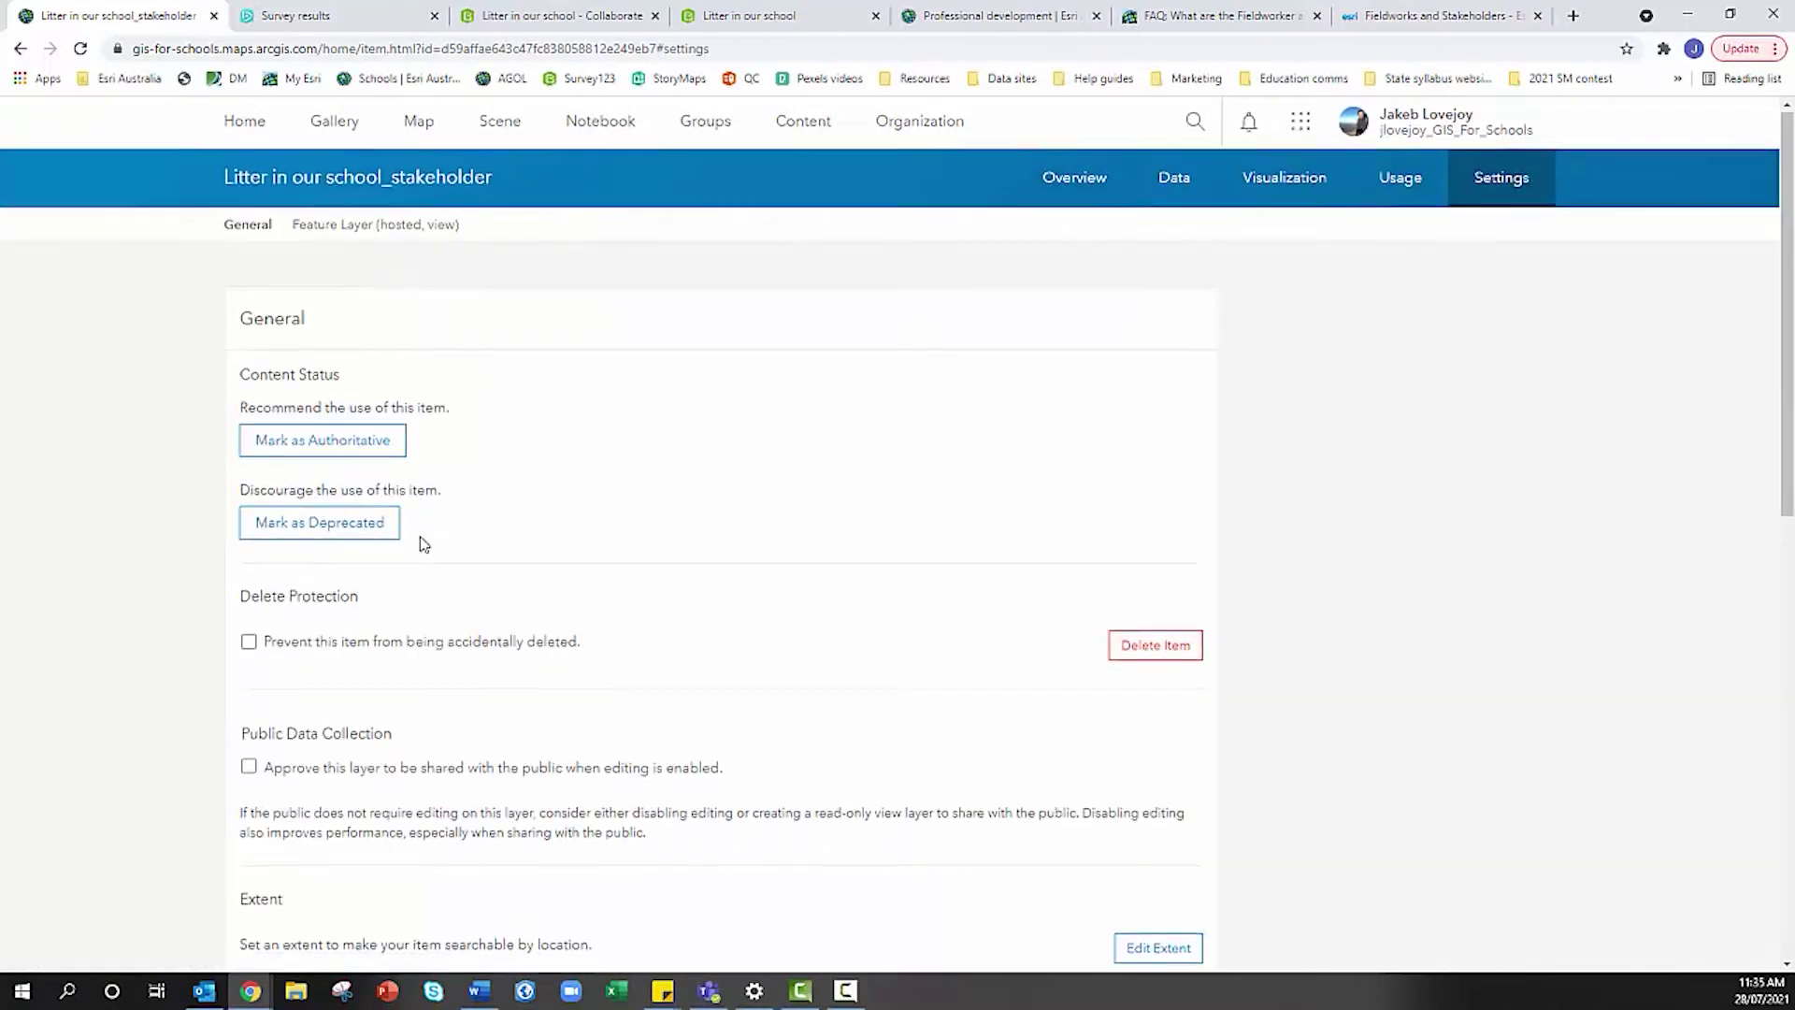
{"action": "scroll", "coordinate": [420, 541], "scroll_direction": "down", "scroll_amount": 2}
{"action": "scroll", "coordinate": [421, 542], "scroll_direction": "down", "scroll_amount": 4}
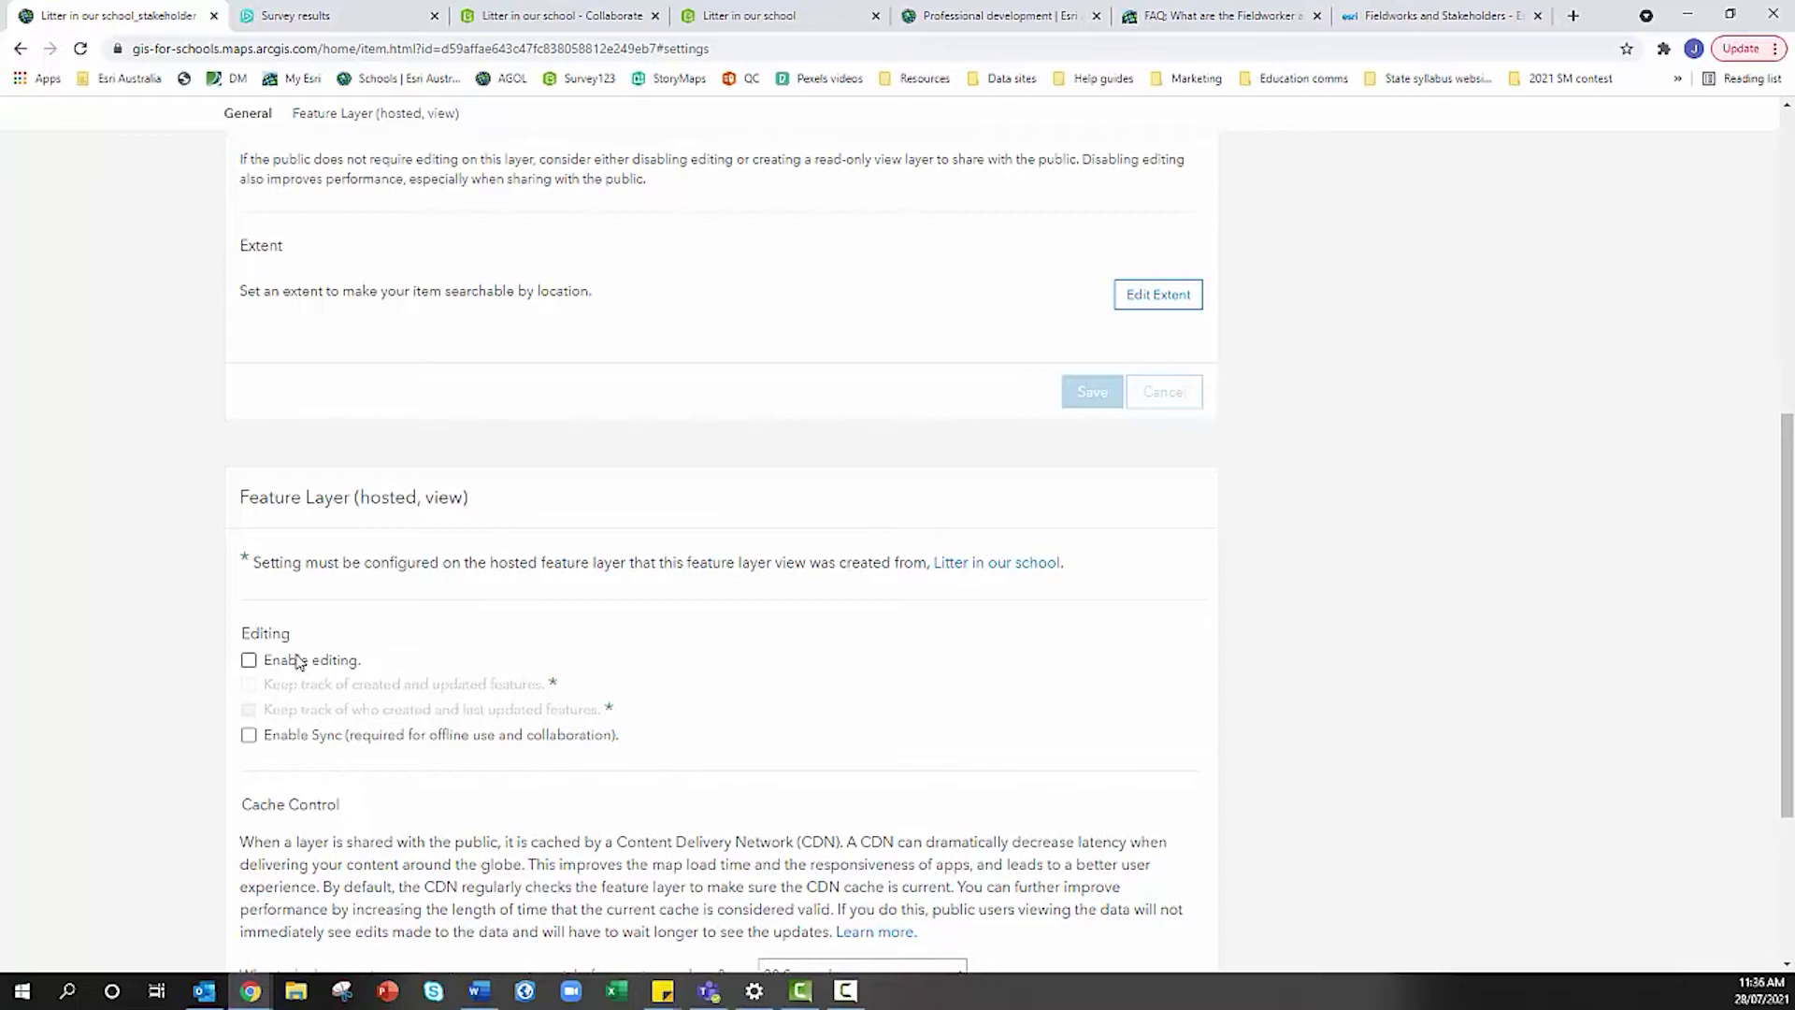
{"action": "scroll", "coordinate": [299, 660], "scroll_direction": "up", "scroll_amount": 7}
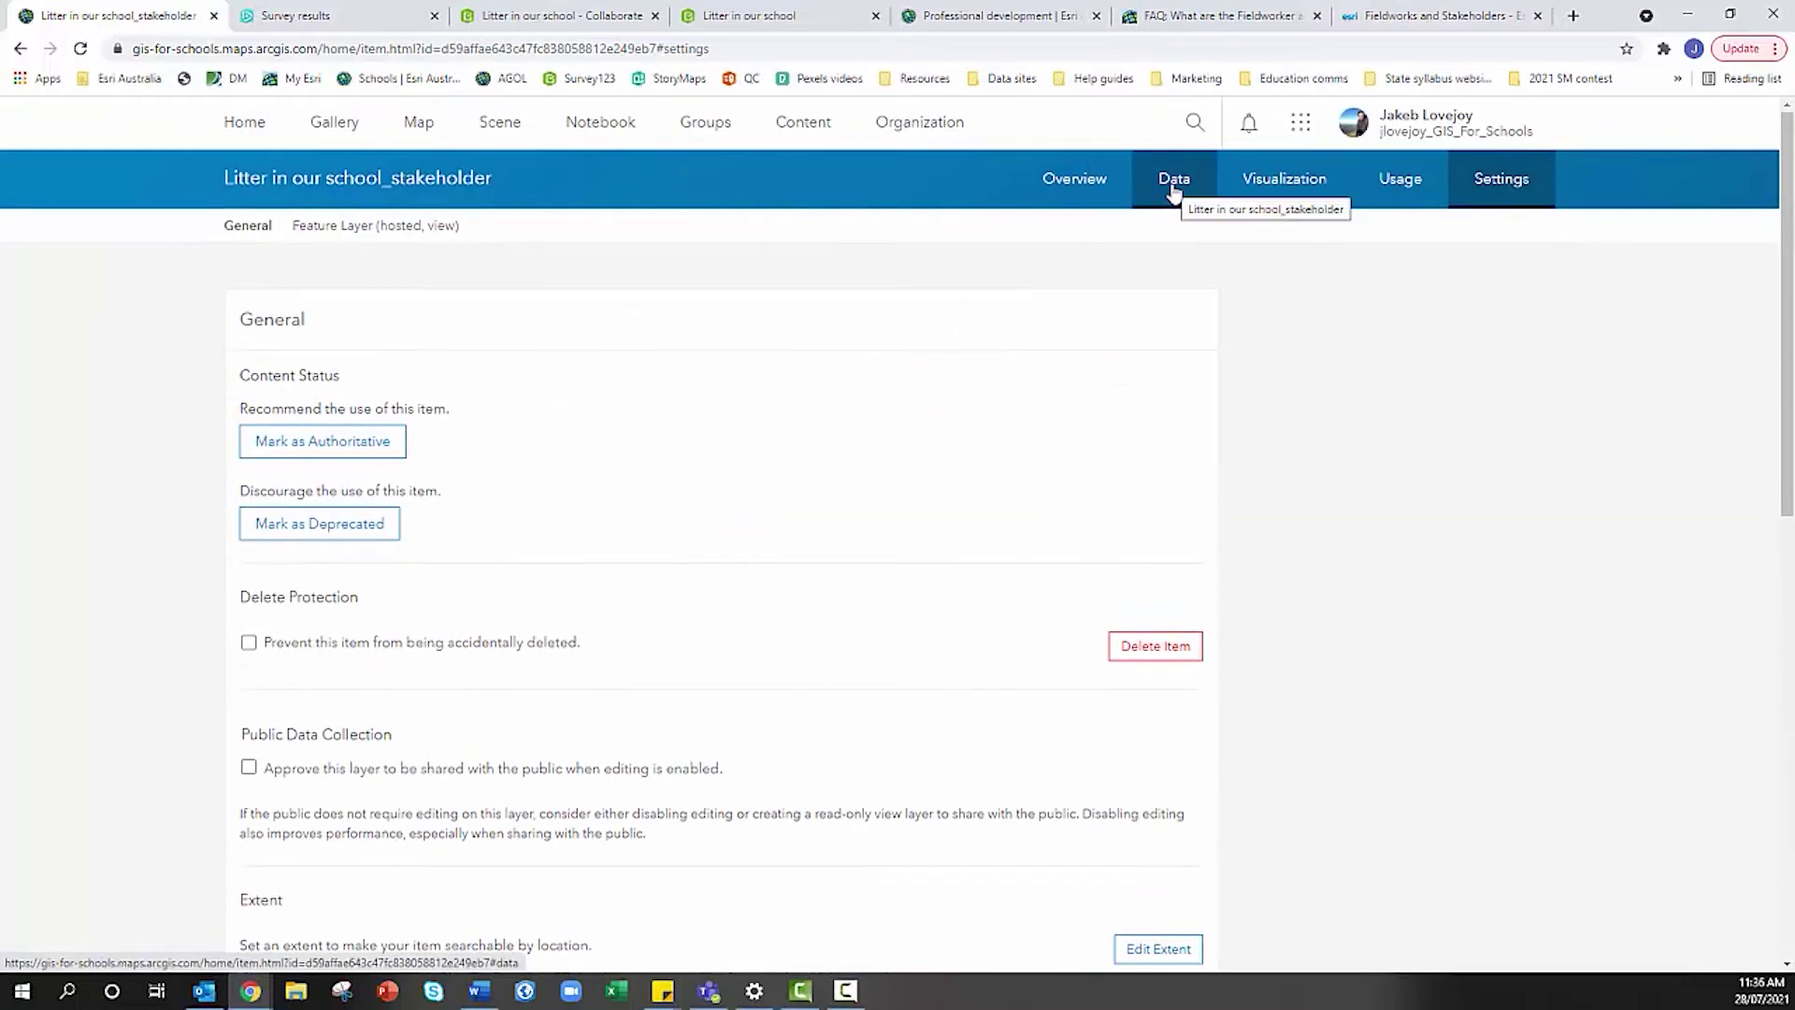
{"action": "left_click", "coordinate": [1101, 190]}
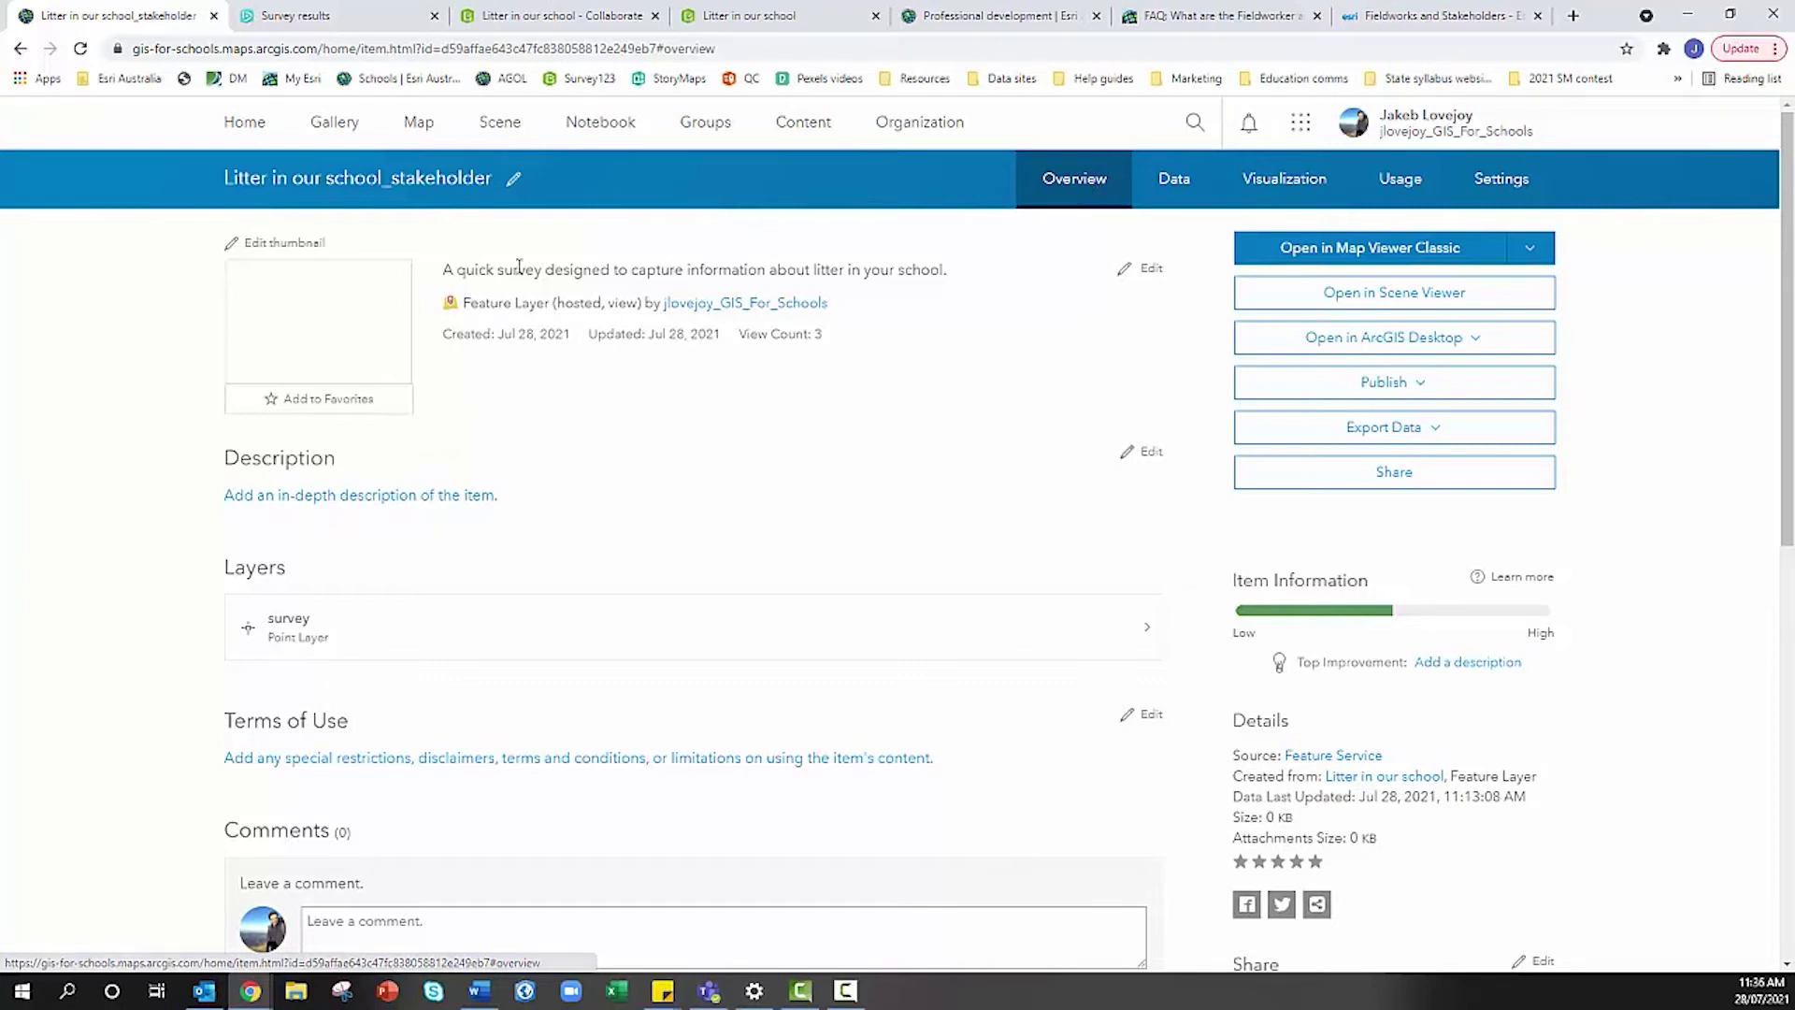
- Check the Survey results map, then bring up More Options for the stakeholder layer in Map Viewer Classic
{"action": "mouse_move", "coordinate": [292, 369]}
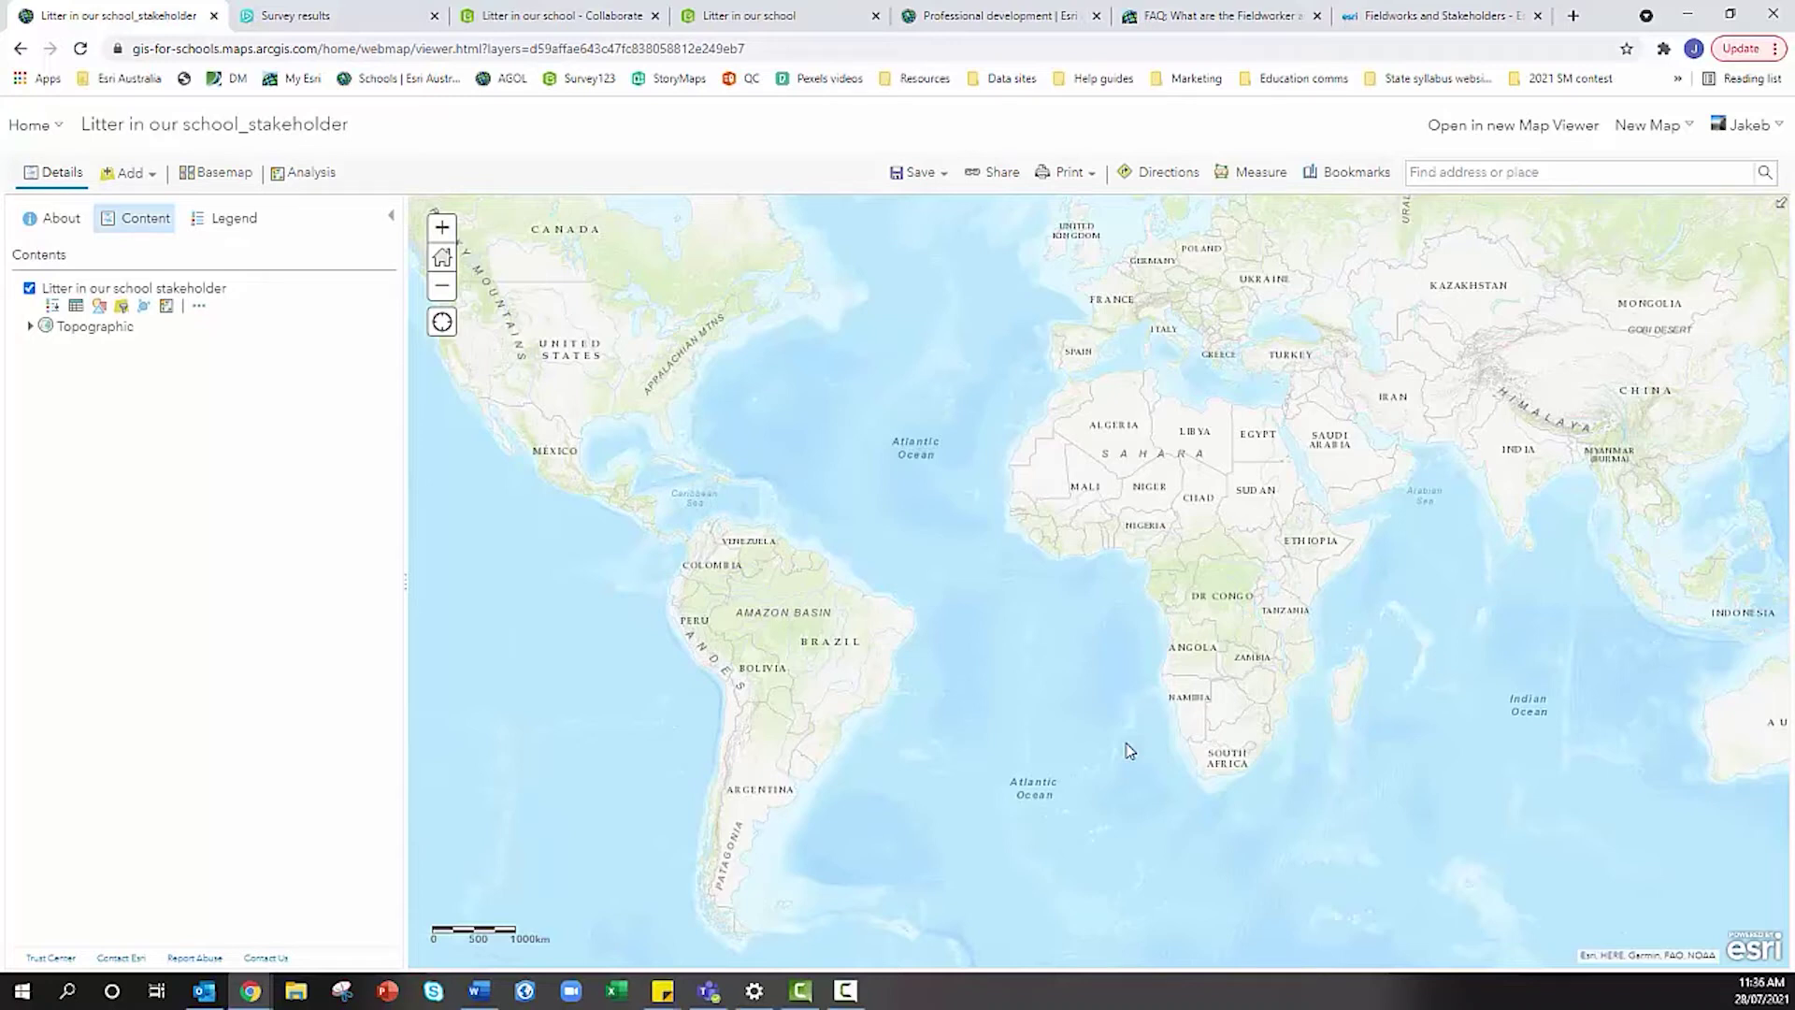
{"action": "left_click", "coordinate": [299, 9]}
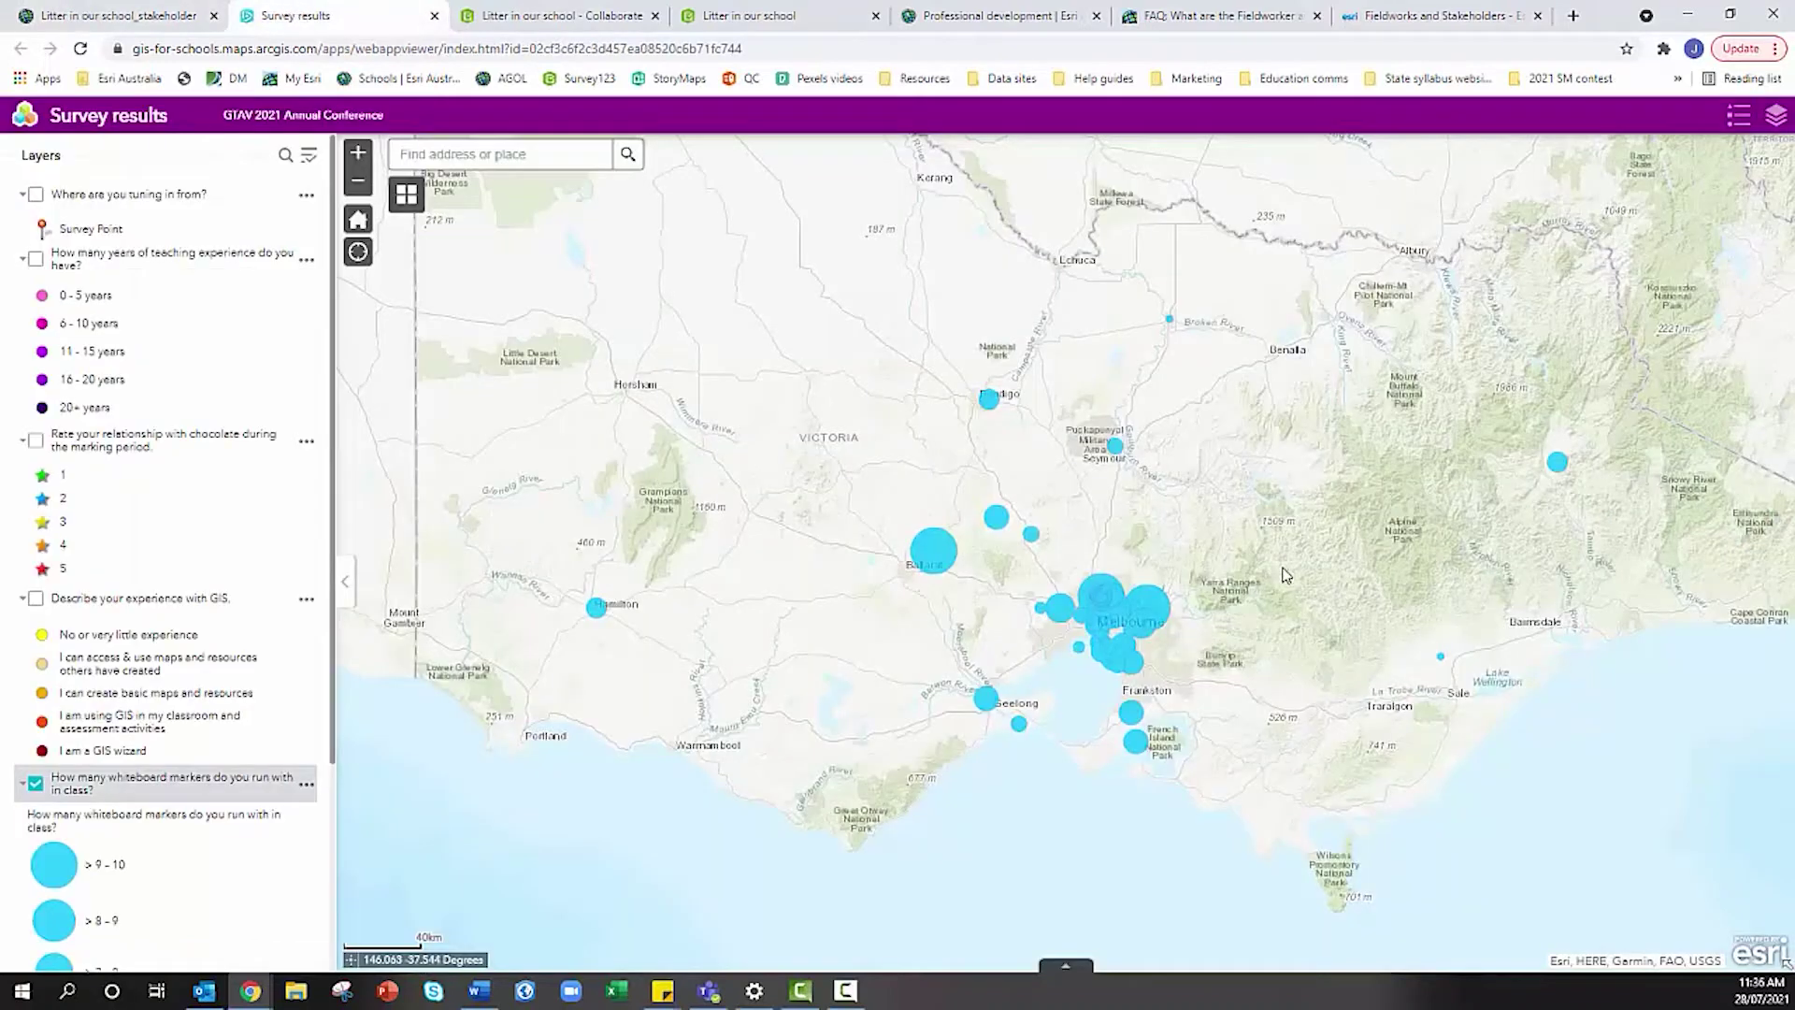
{"action": "left_click", "coordinate": [94, 13]}
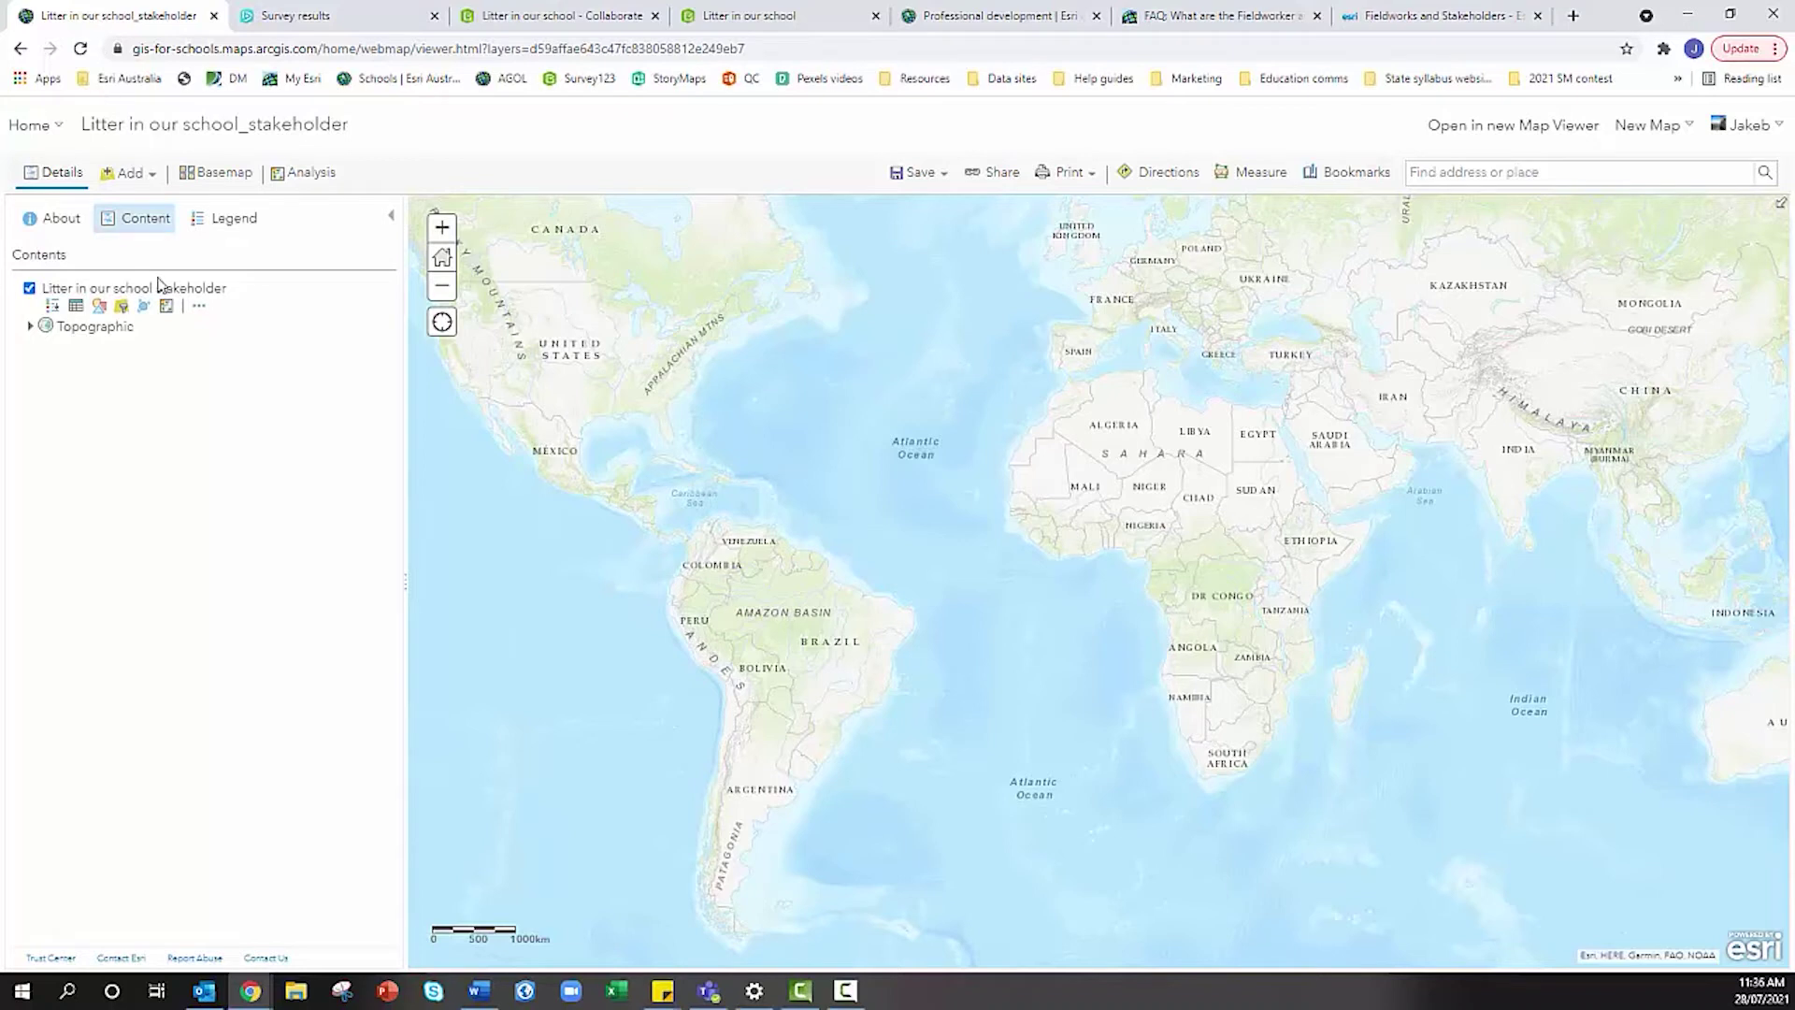
{"action": "left_click", "coordinate": [199, 309]}
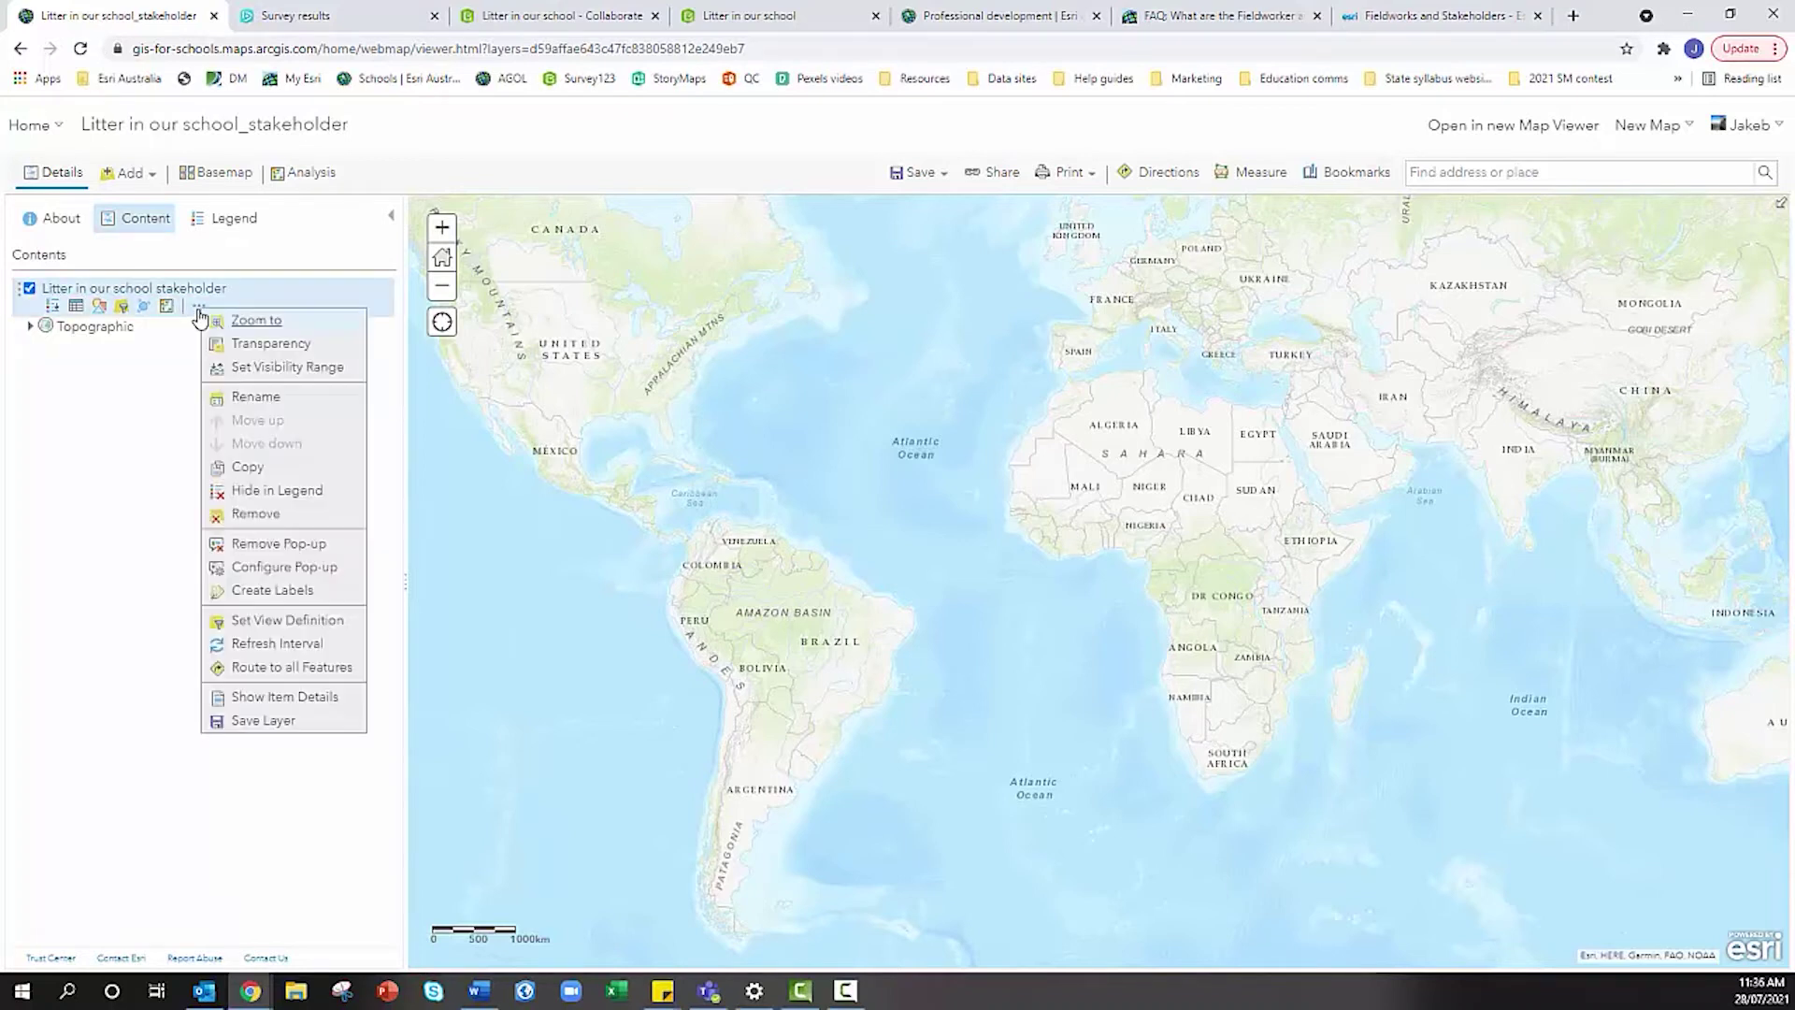
- Copy the stakeholder layer and open style settings for 'Litter in our school stakeholder - copy'
{"action": "left_click", "coordinate": [228, 470]}
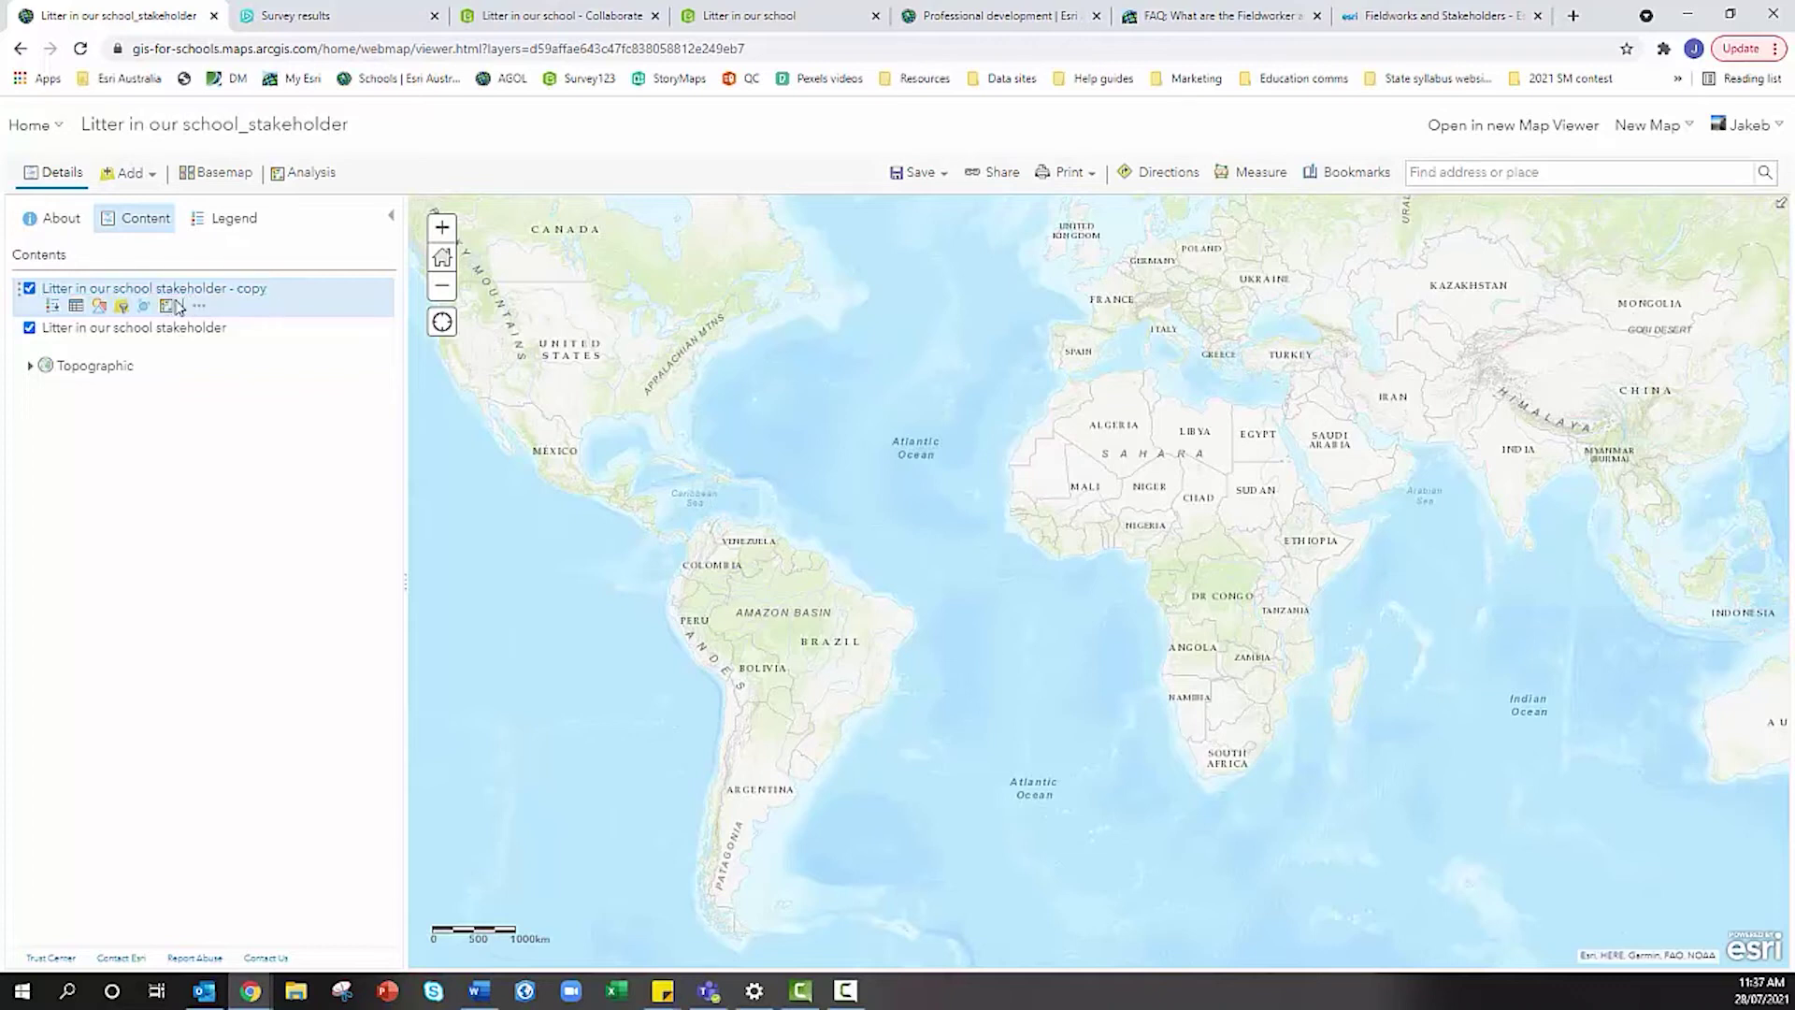
{"action": "left_click", "coordinate": [121, 292]}
{"action": "left_click", "coordinate": [119, 293]}
{"action": "left_click", "coordinate": [117, 293]}
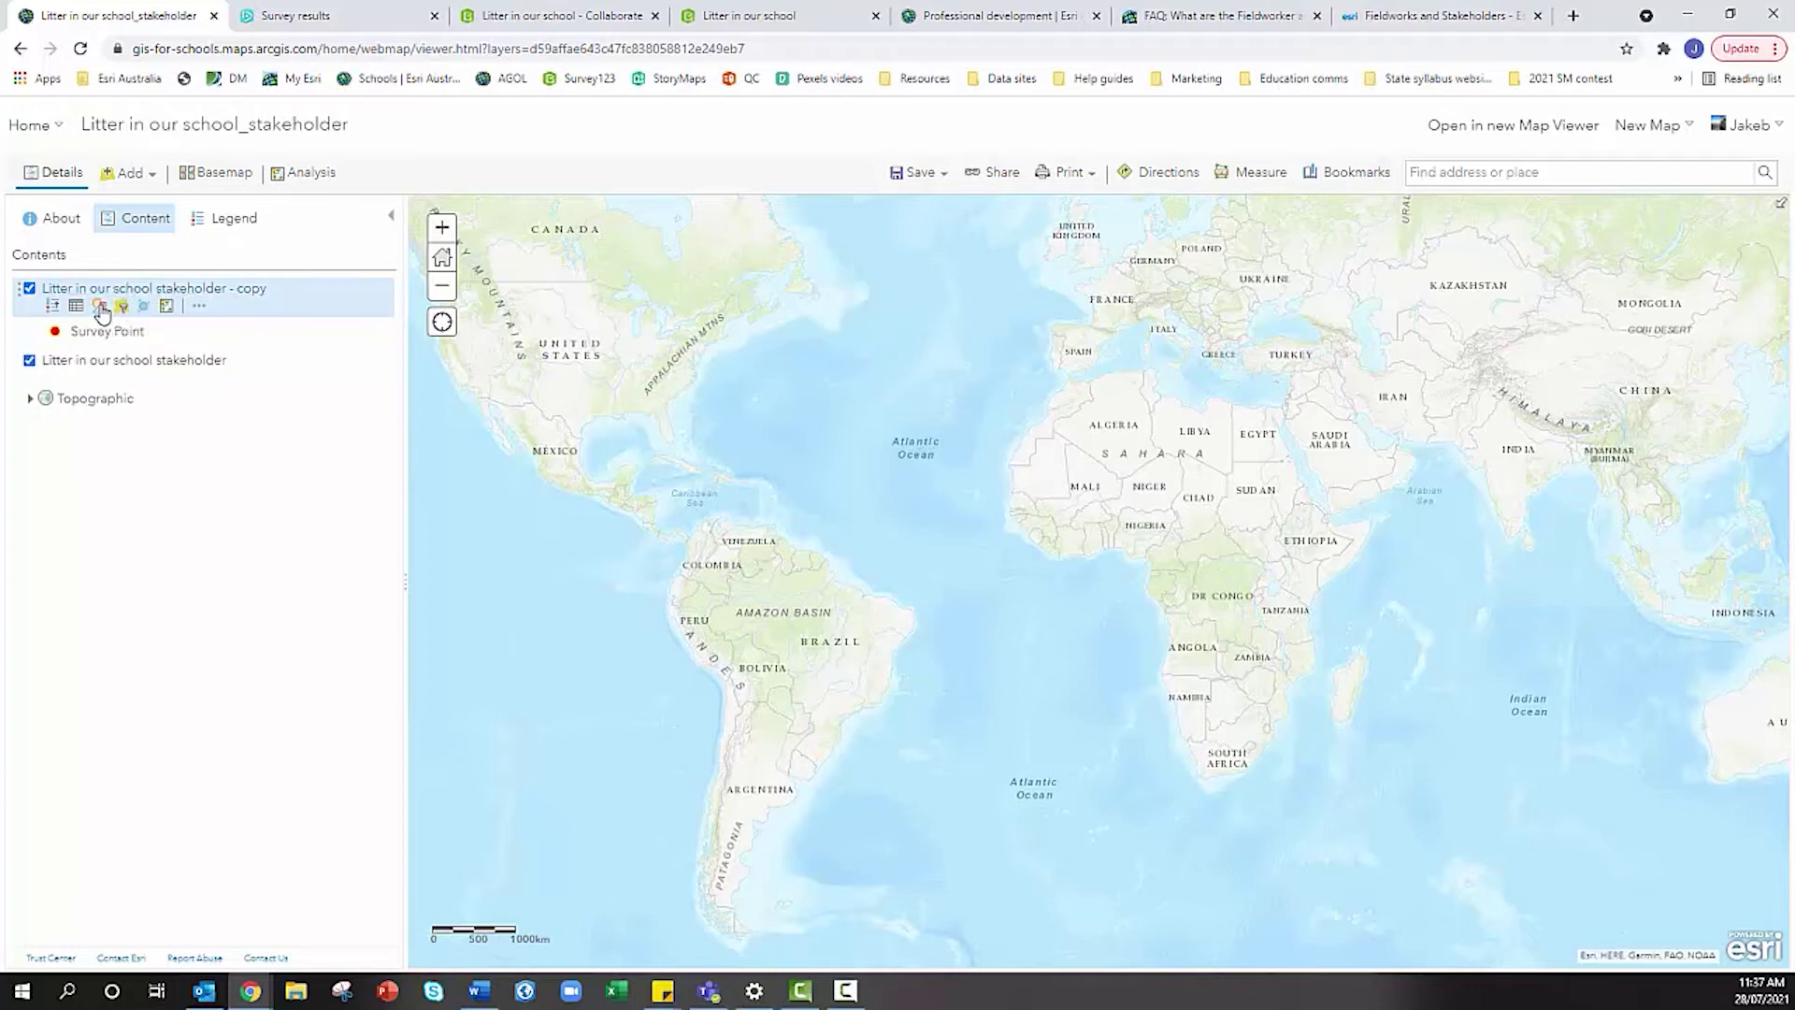
{"action": "left_click", "coordinate": [101, 308]}
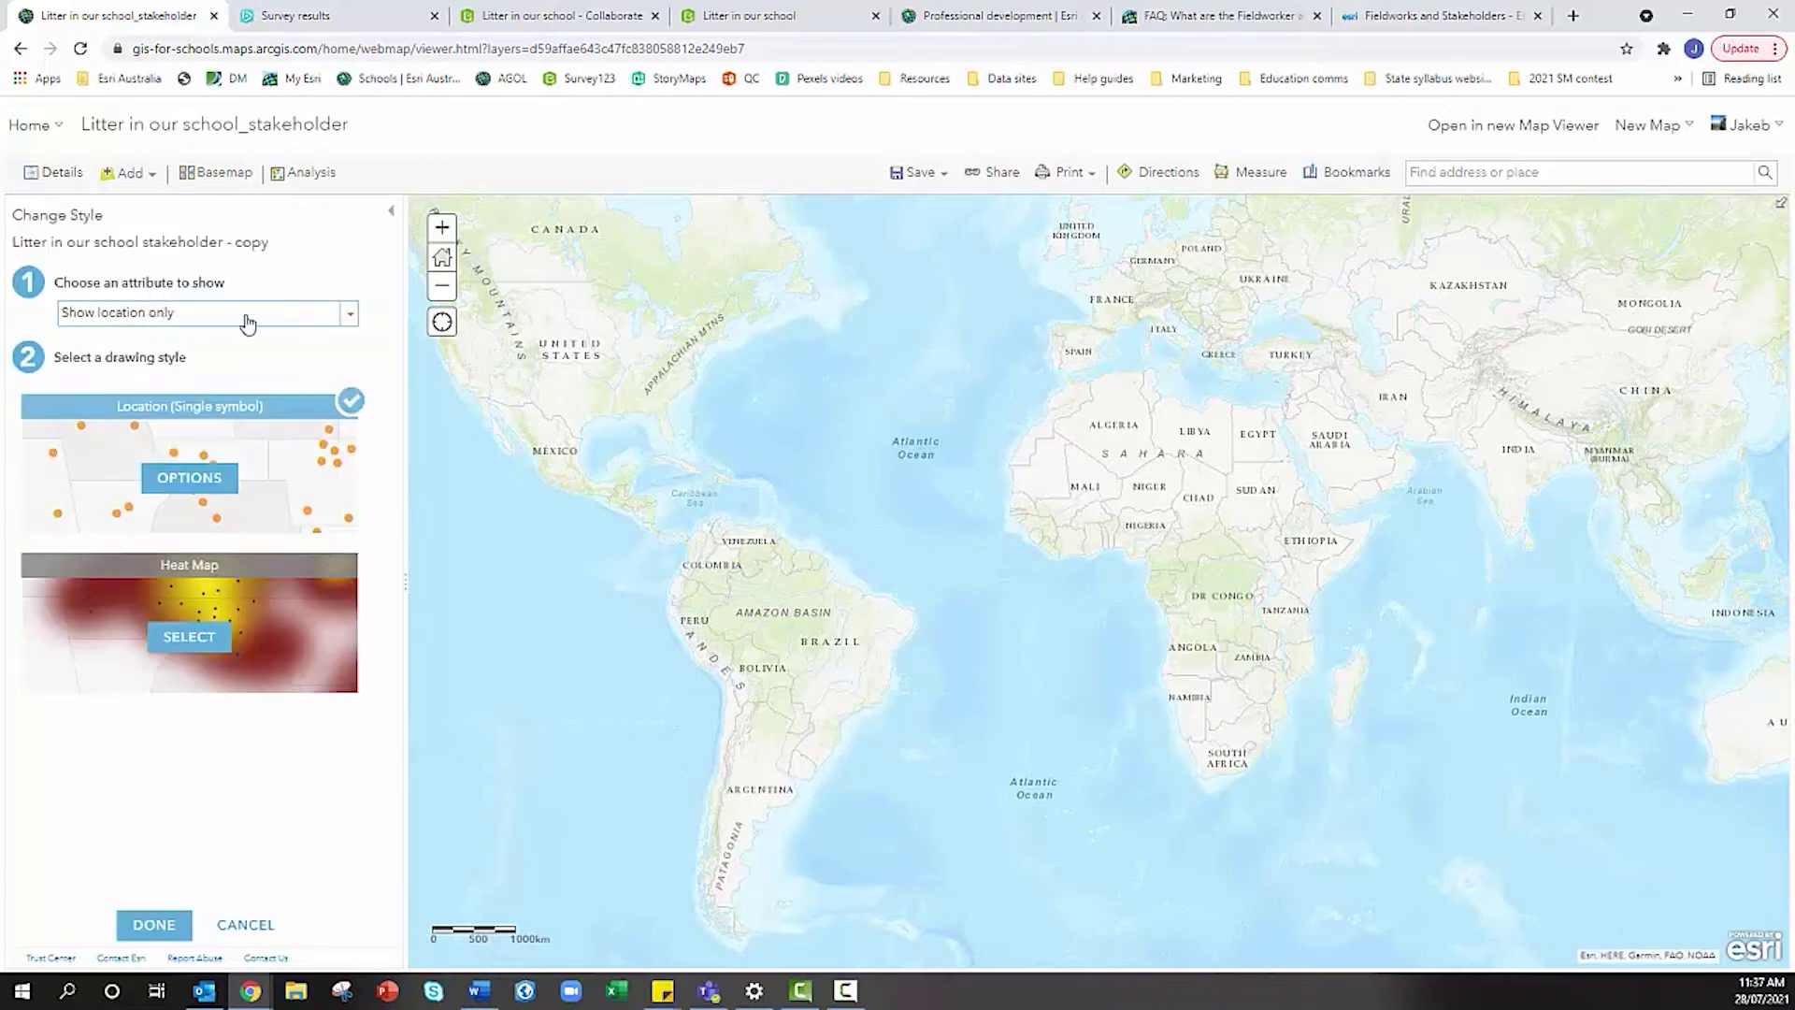
- After checking the form's questions, style the copy by 'What type of litter is it?' as Types (Unique symbols)
{"action": "left_click", "coordinate": [118, 318]}
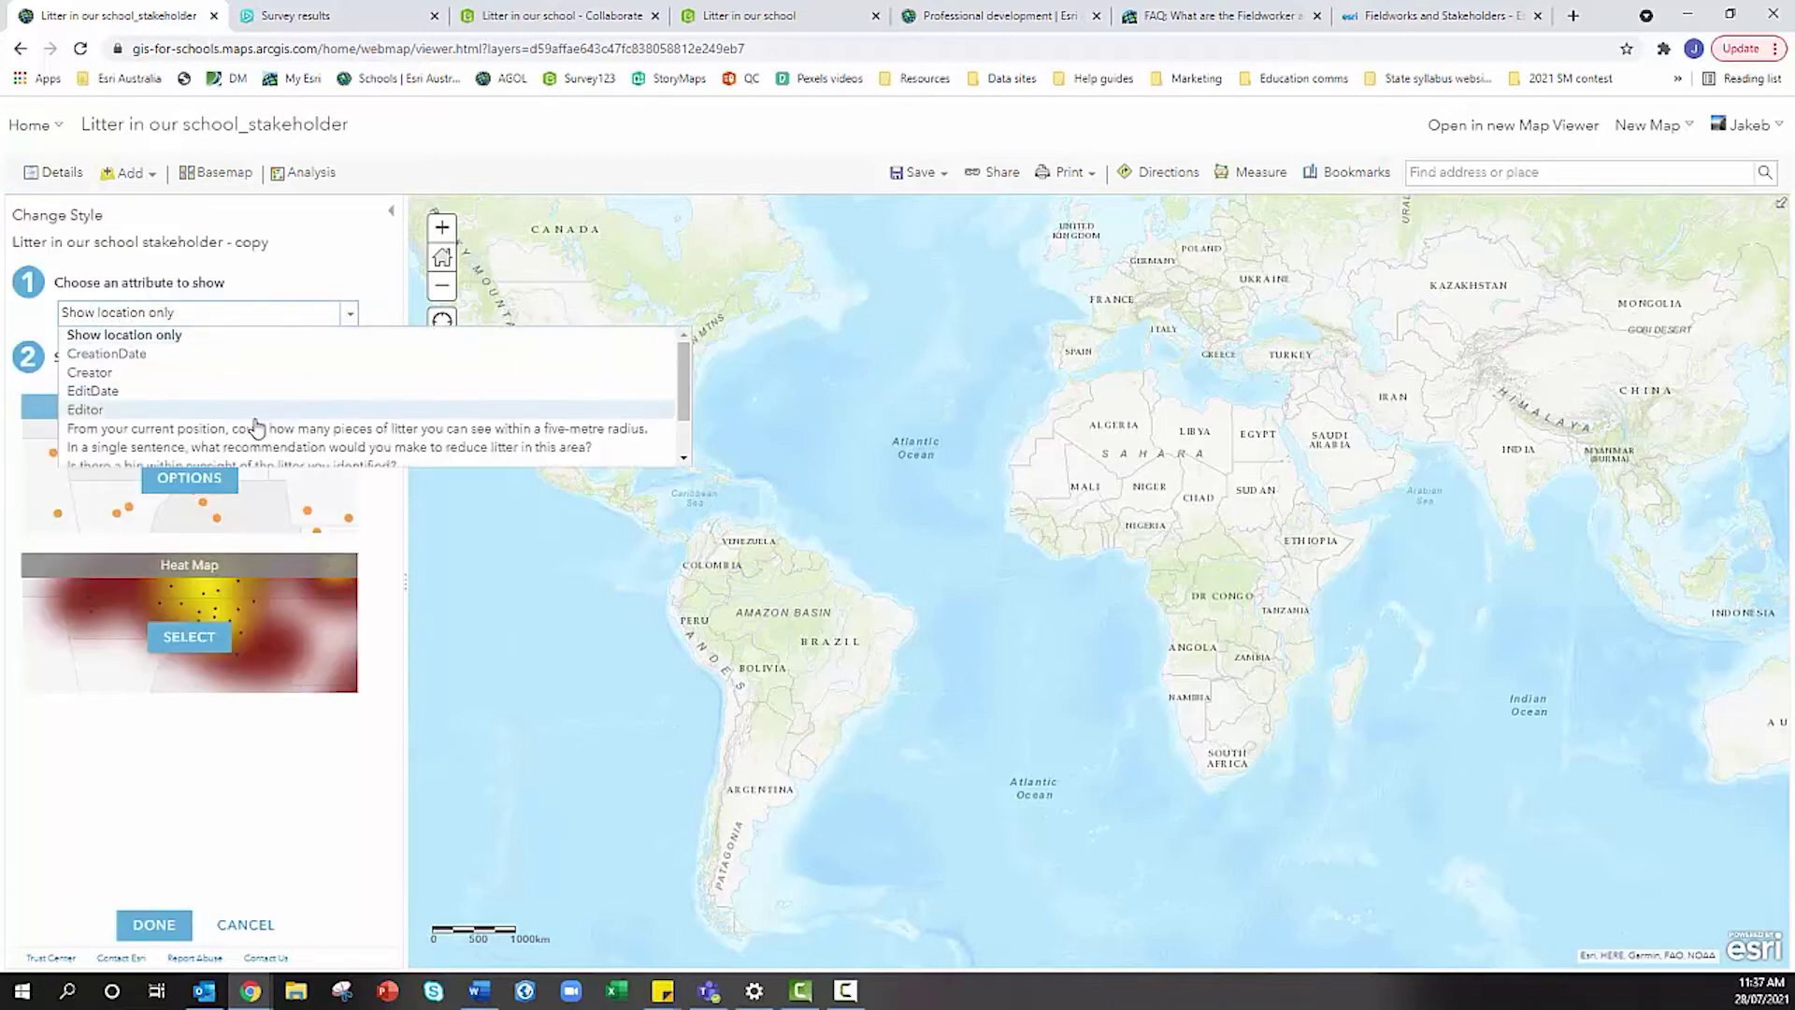
{"action": "scroll", "coordinate": [256, 427], "scroll_direction": "down", "scroll_amount": 1}
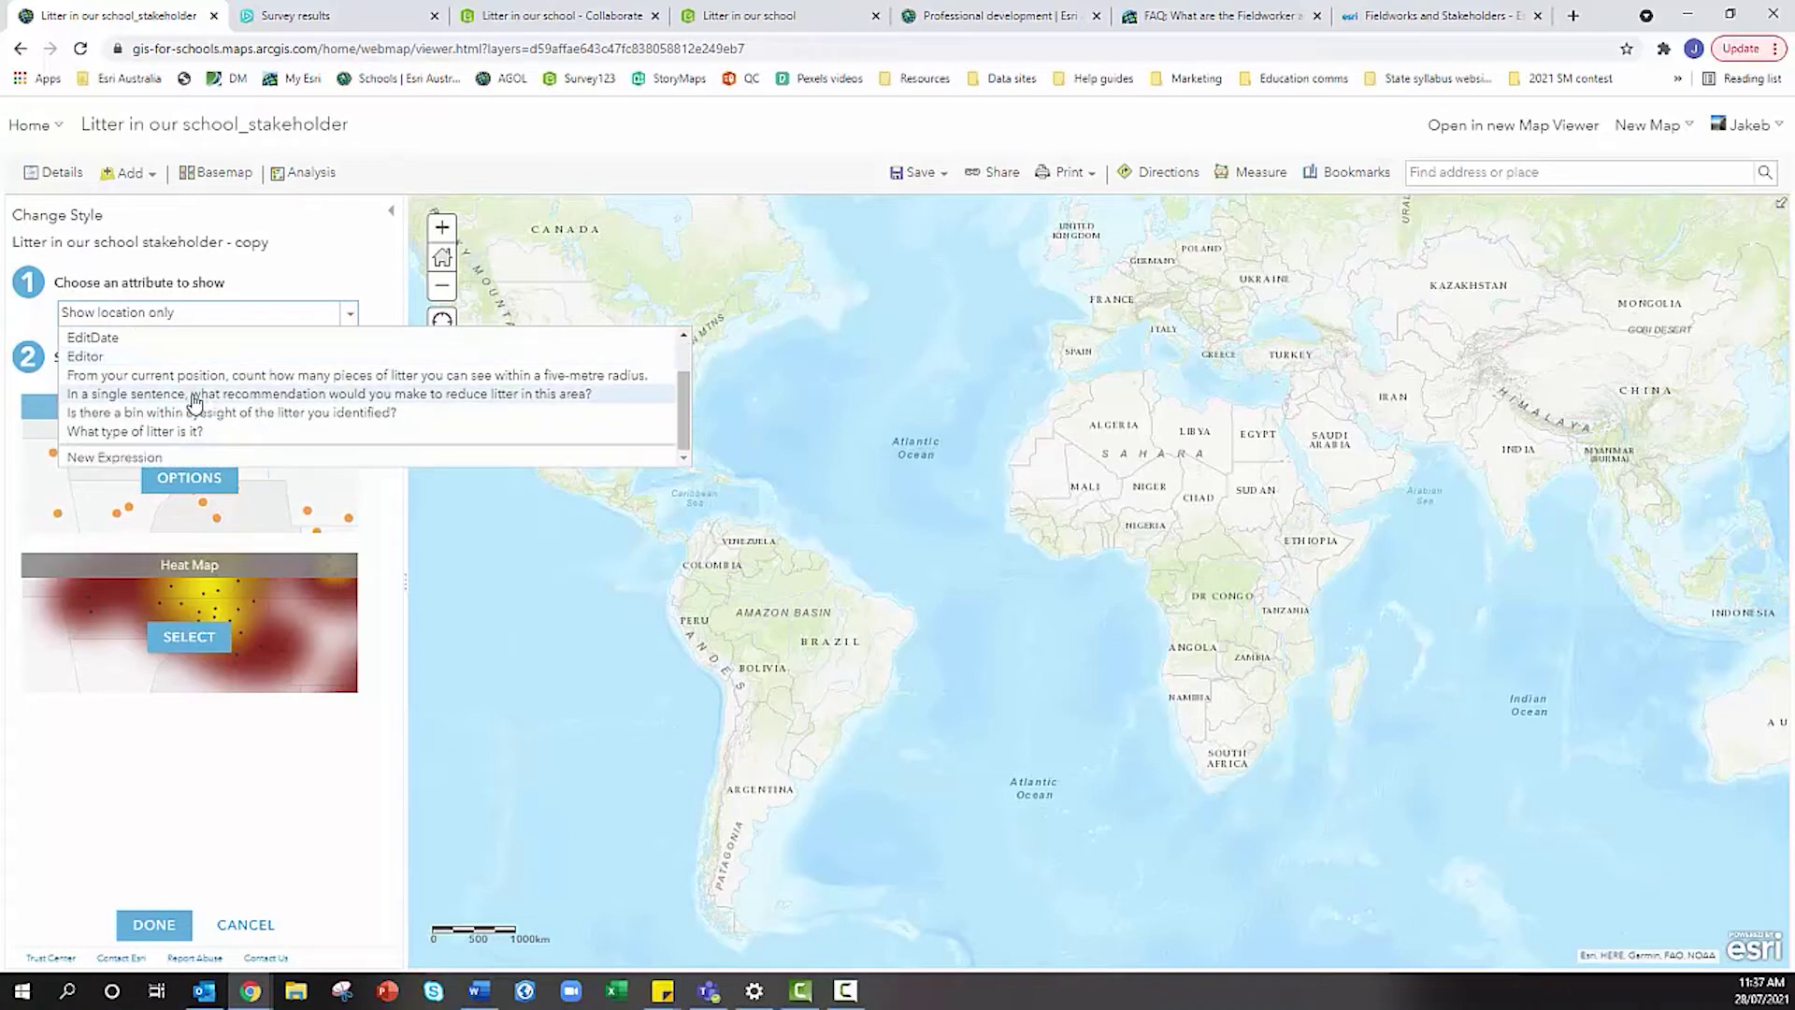
{"action": "left_click", "coordinate": [739, 17]}
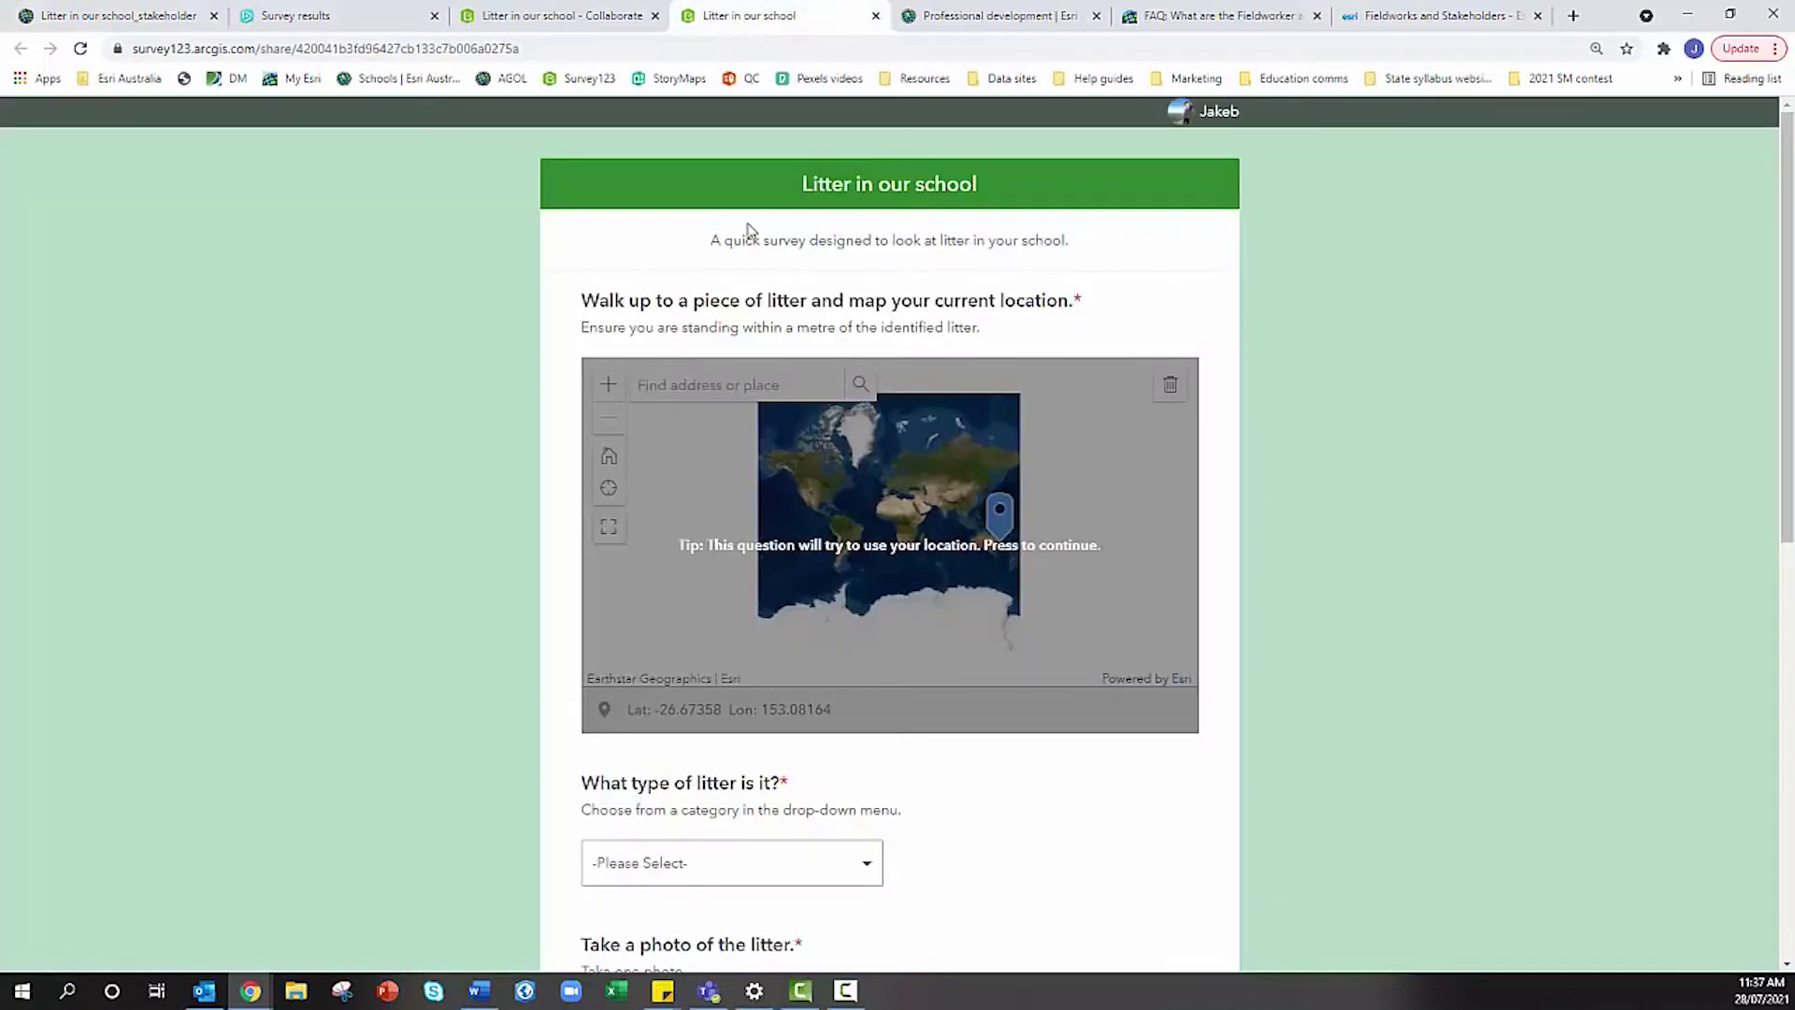
{"action": "scroll", "coordinate": [654, 584], "scroll_direction": "down", "scroll_amount": 2}
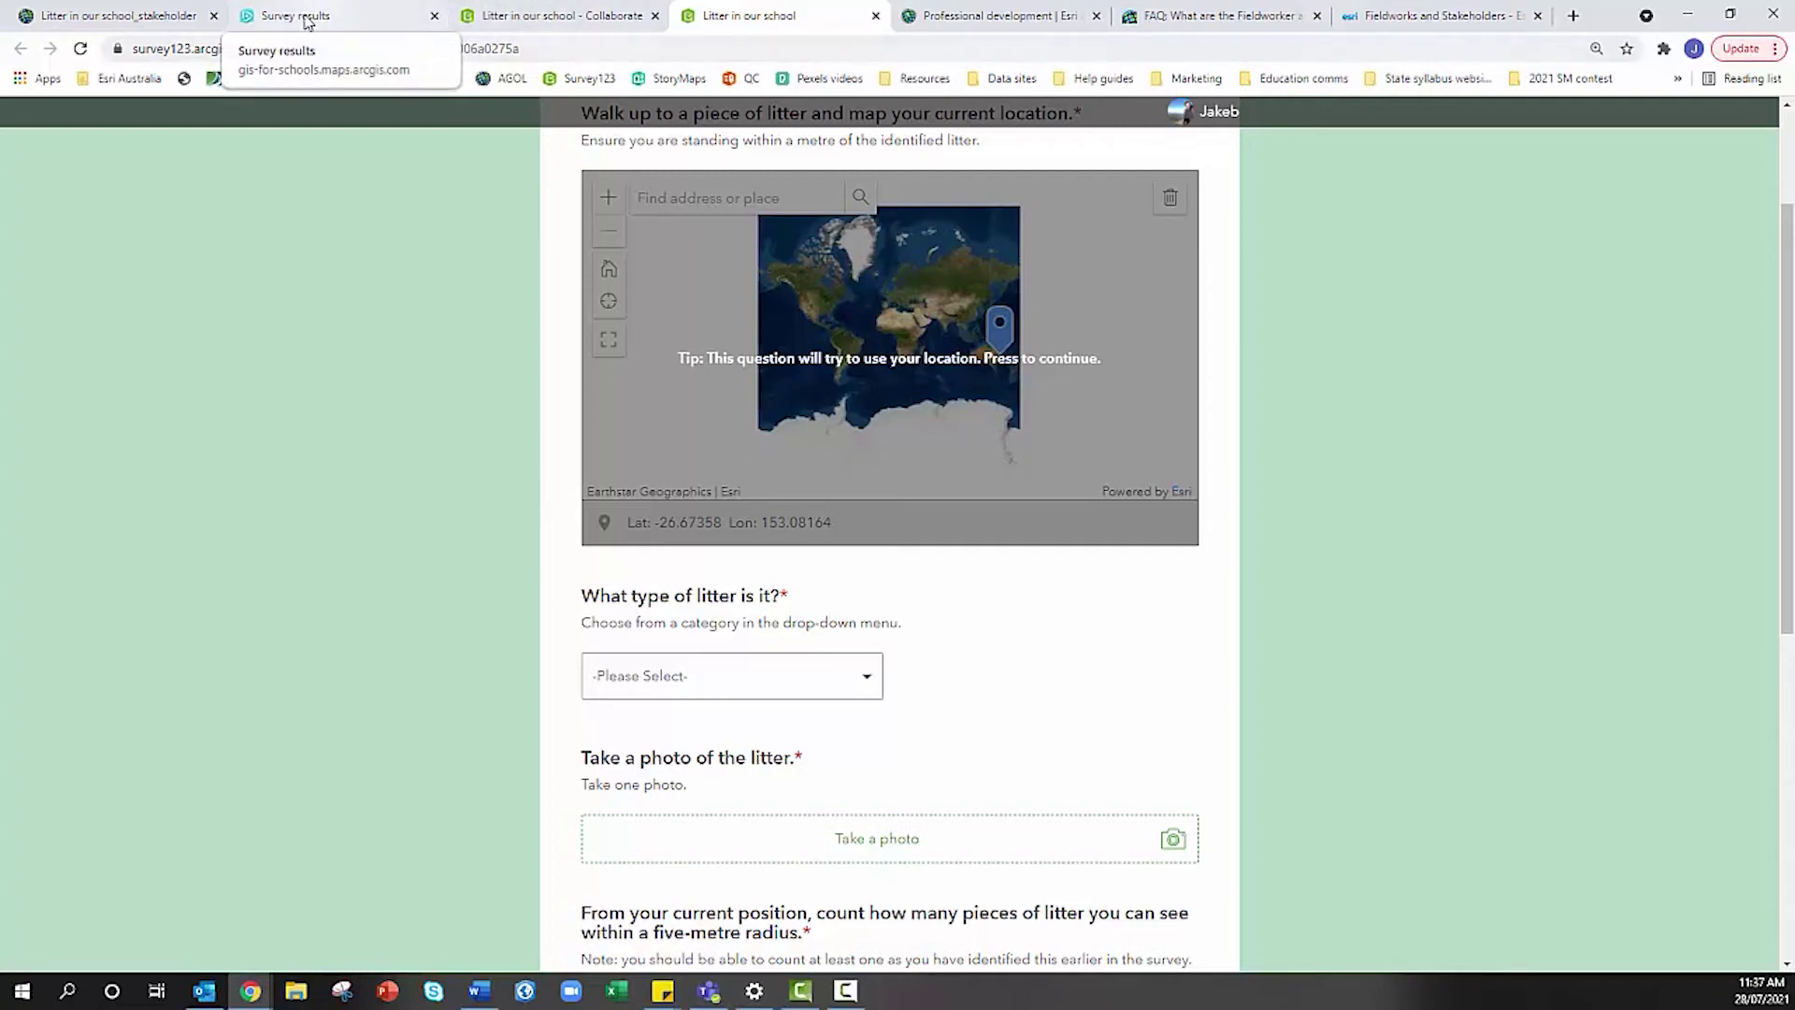
{"action": "left_click", "coordinate": [150, 16]}
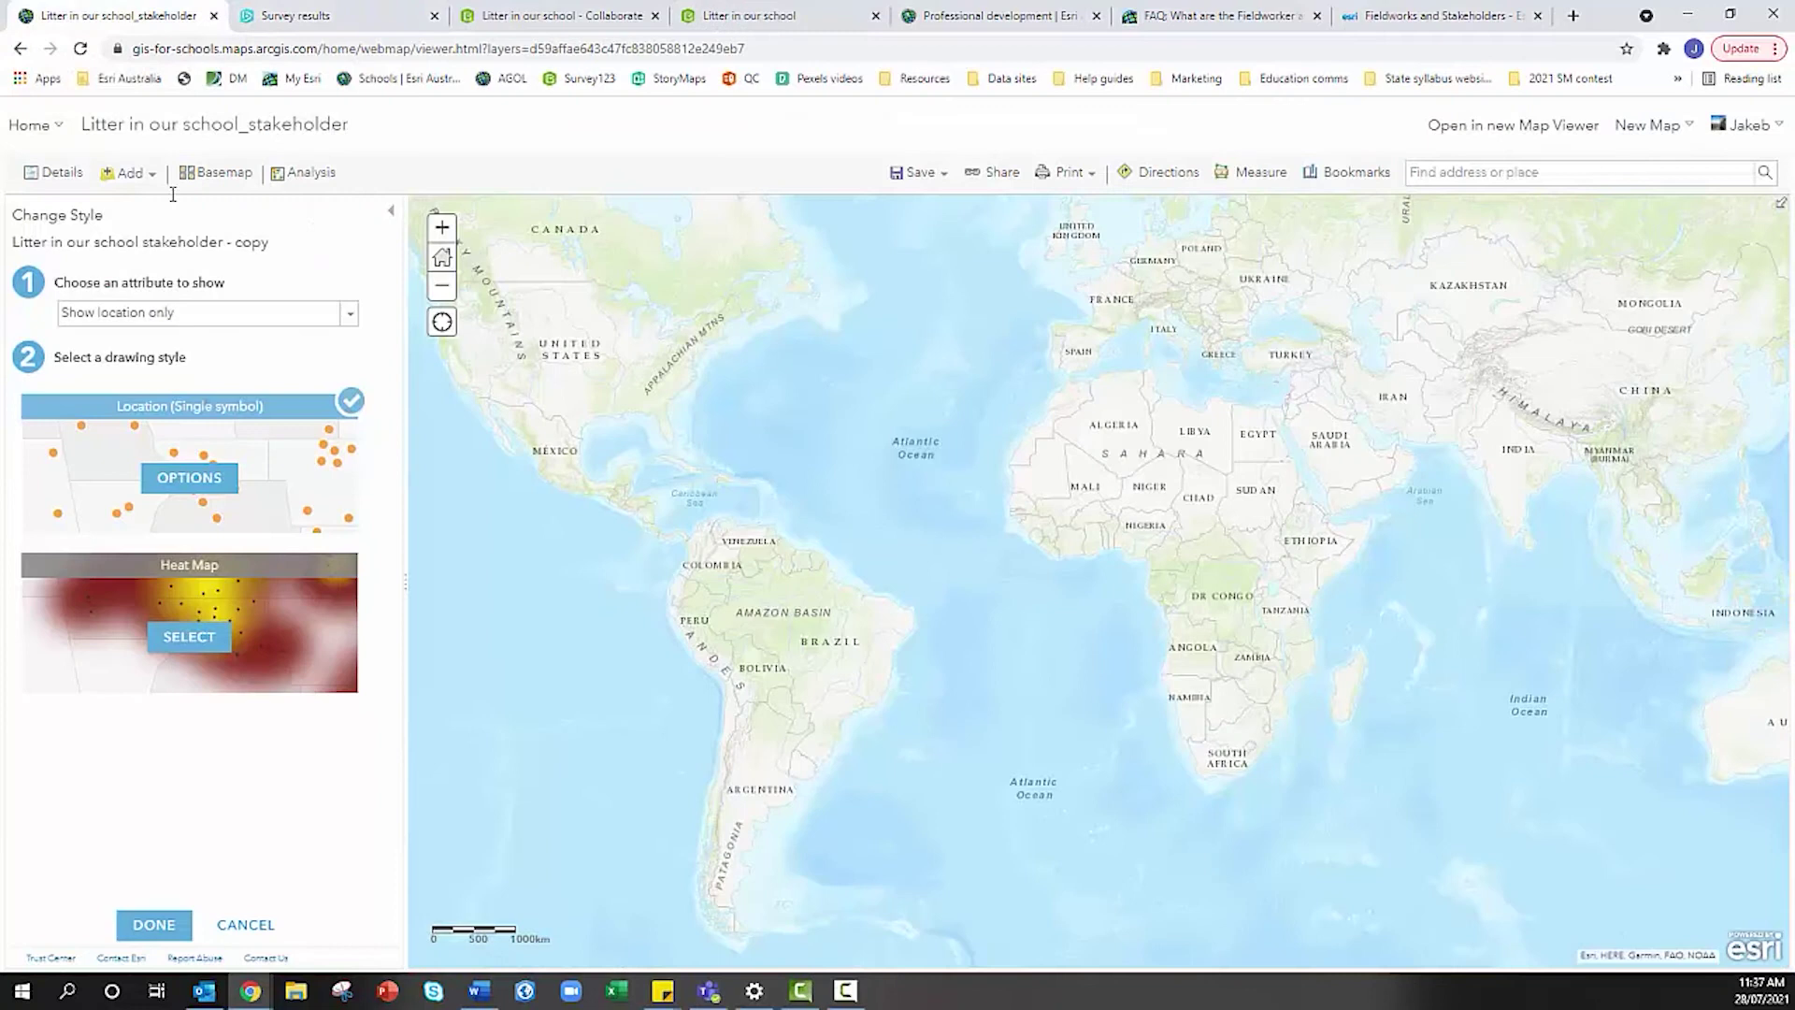
{"action": "left_click", "coordinate": [216, 316]}
{"action": "scroll", "coordinate": [220, 421], "scroll_direction": "down", "scroll_amount": 3}
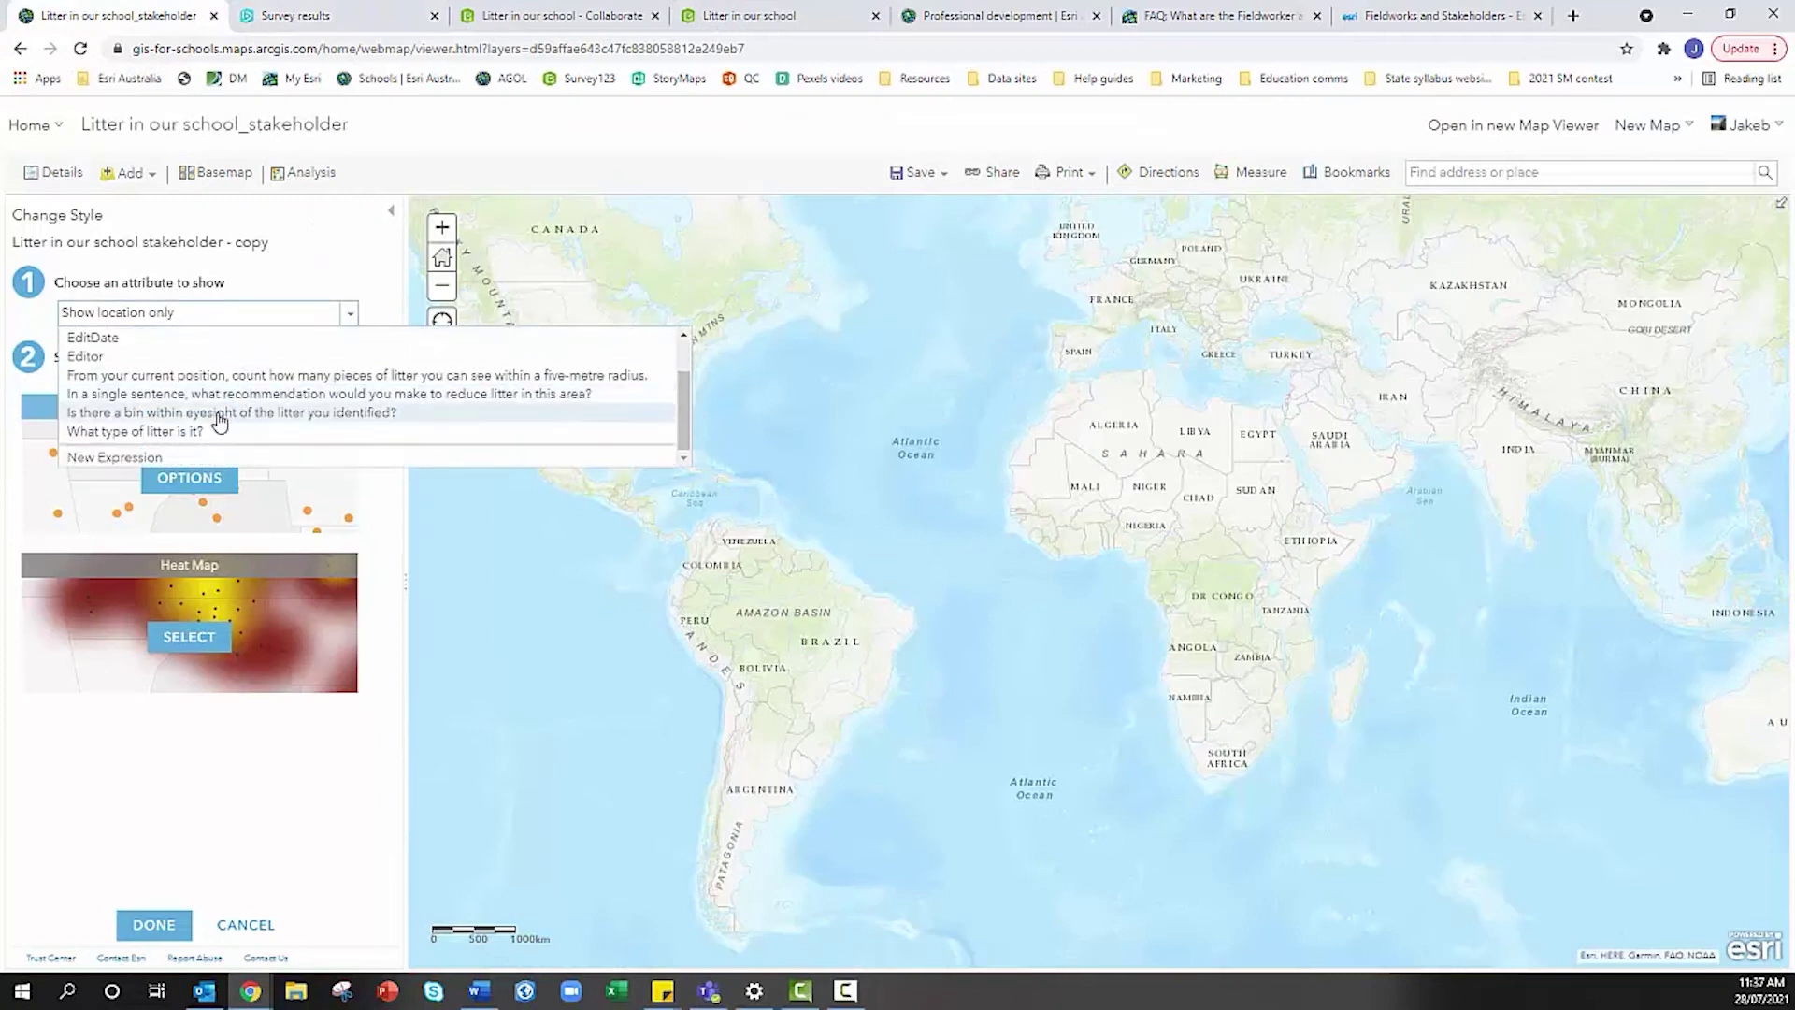
{"action": "left_click", "coordinate": [132, 432]}
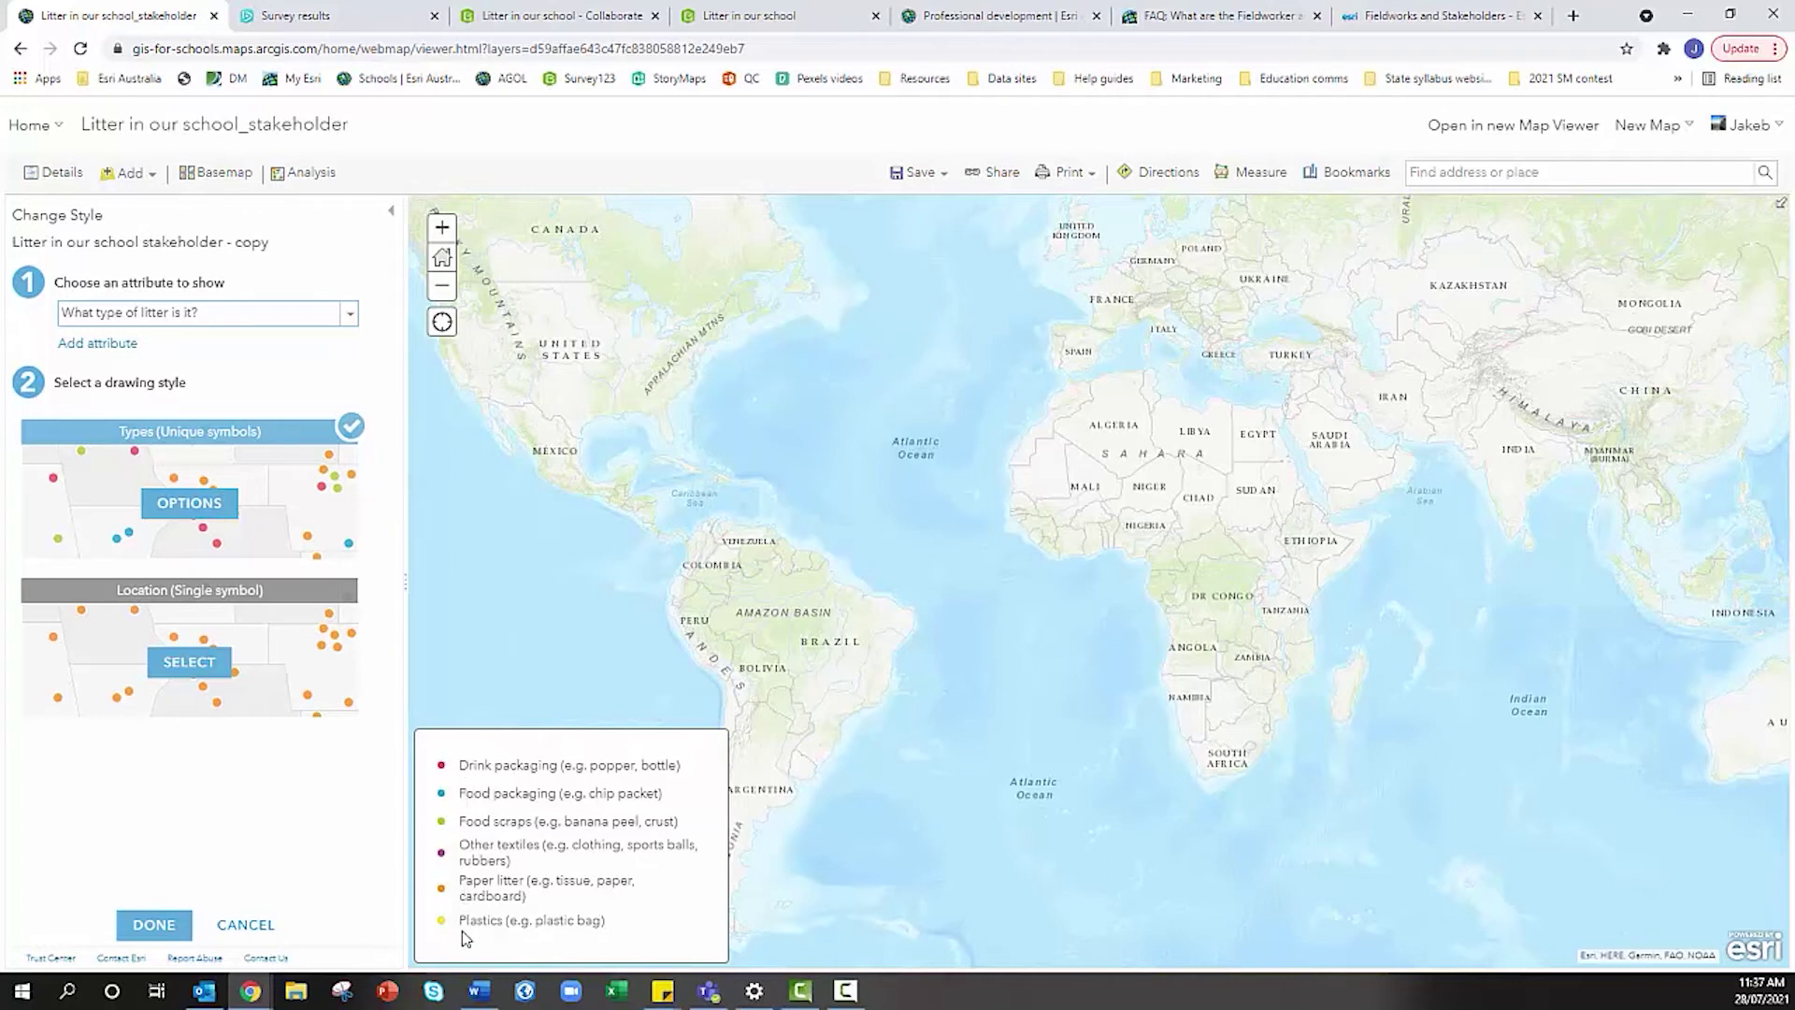
{"action": "left_click", "coordinate": [178, 509]}
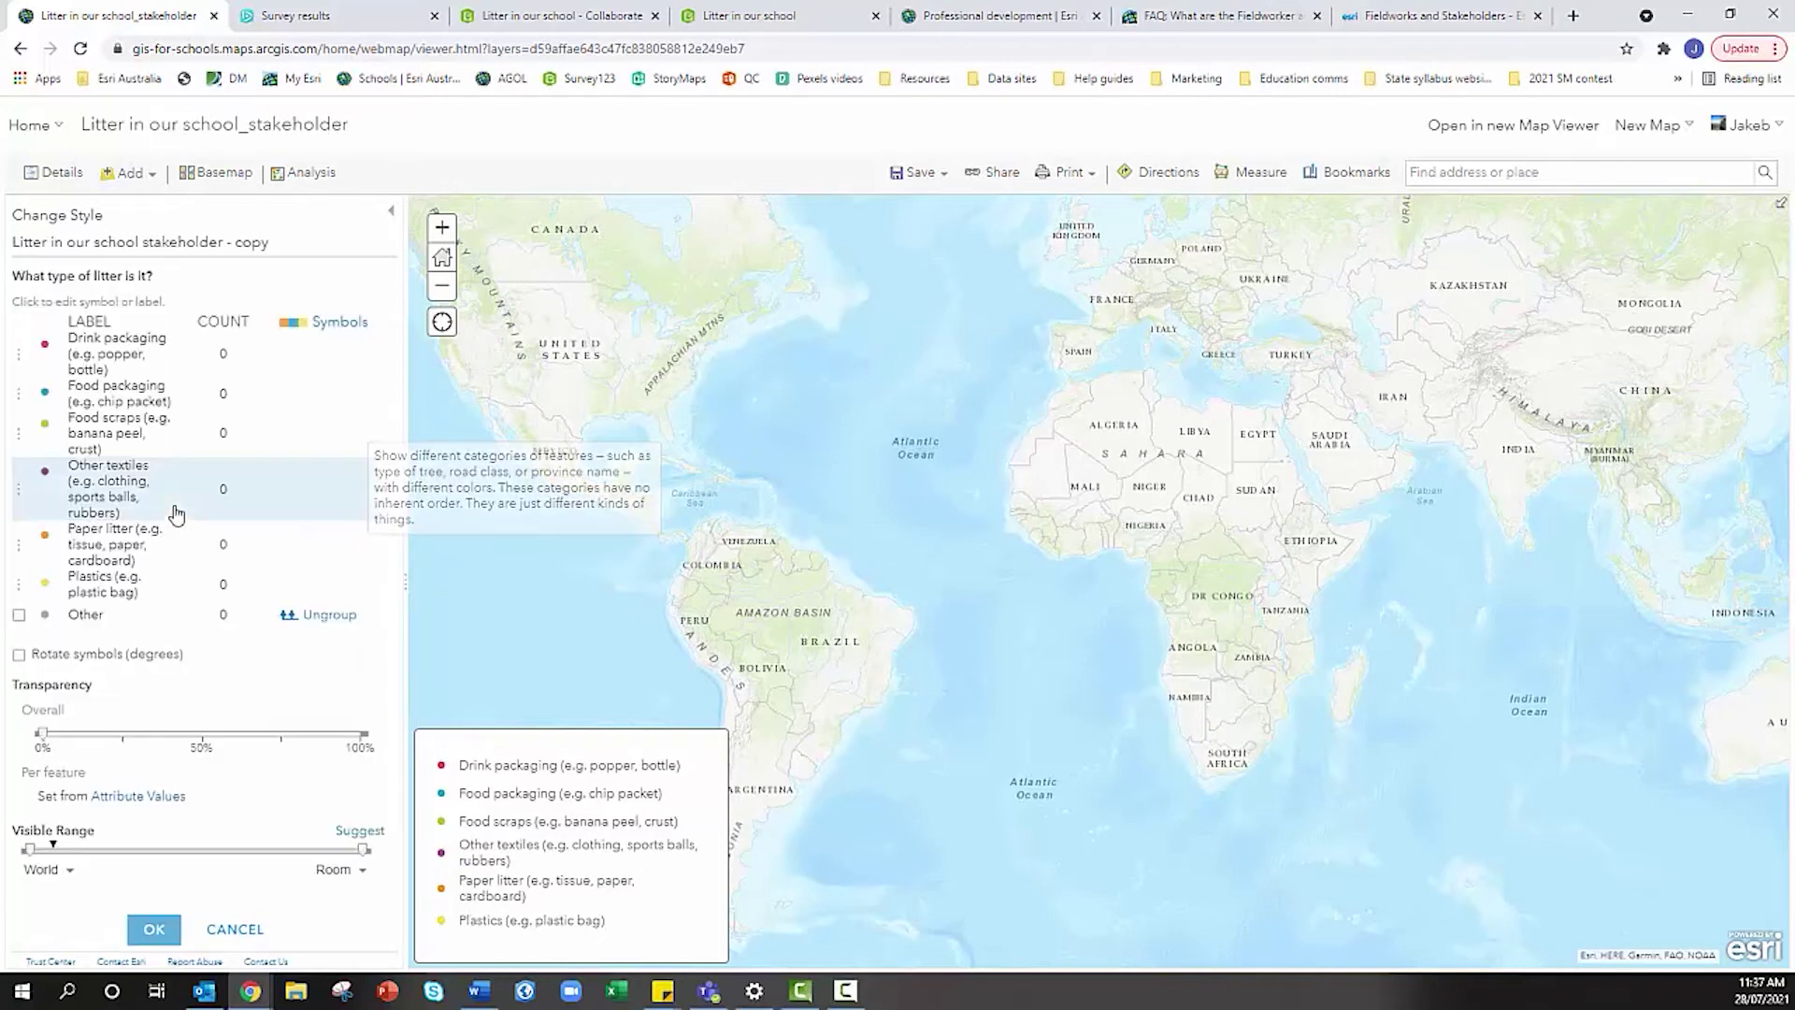
- Give the Drink packaging symbol a pure red (#FF0000) fill
{"action": "left_click", "coordinate": [43, 350]}
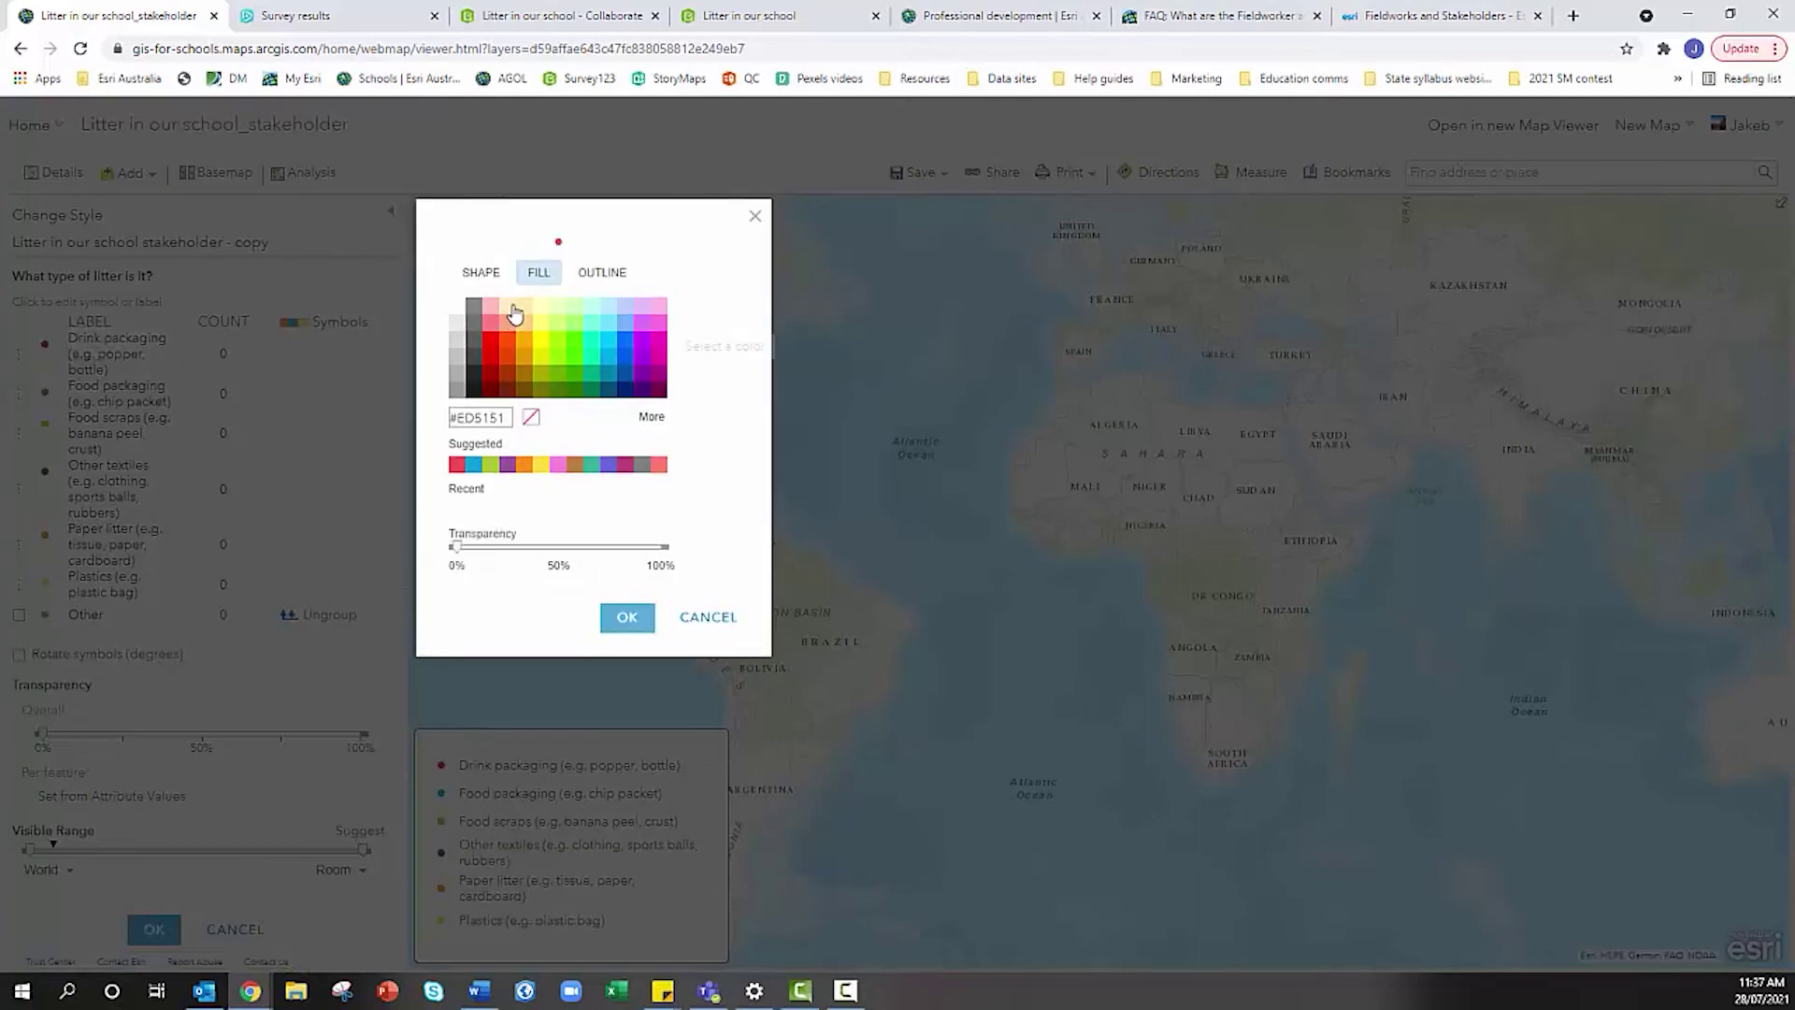
{"action": "left_click", "coordinate": [549, 384]}
{"action": "left_click", "coordinate": [568, 347]}
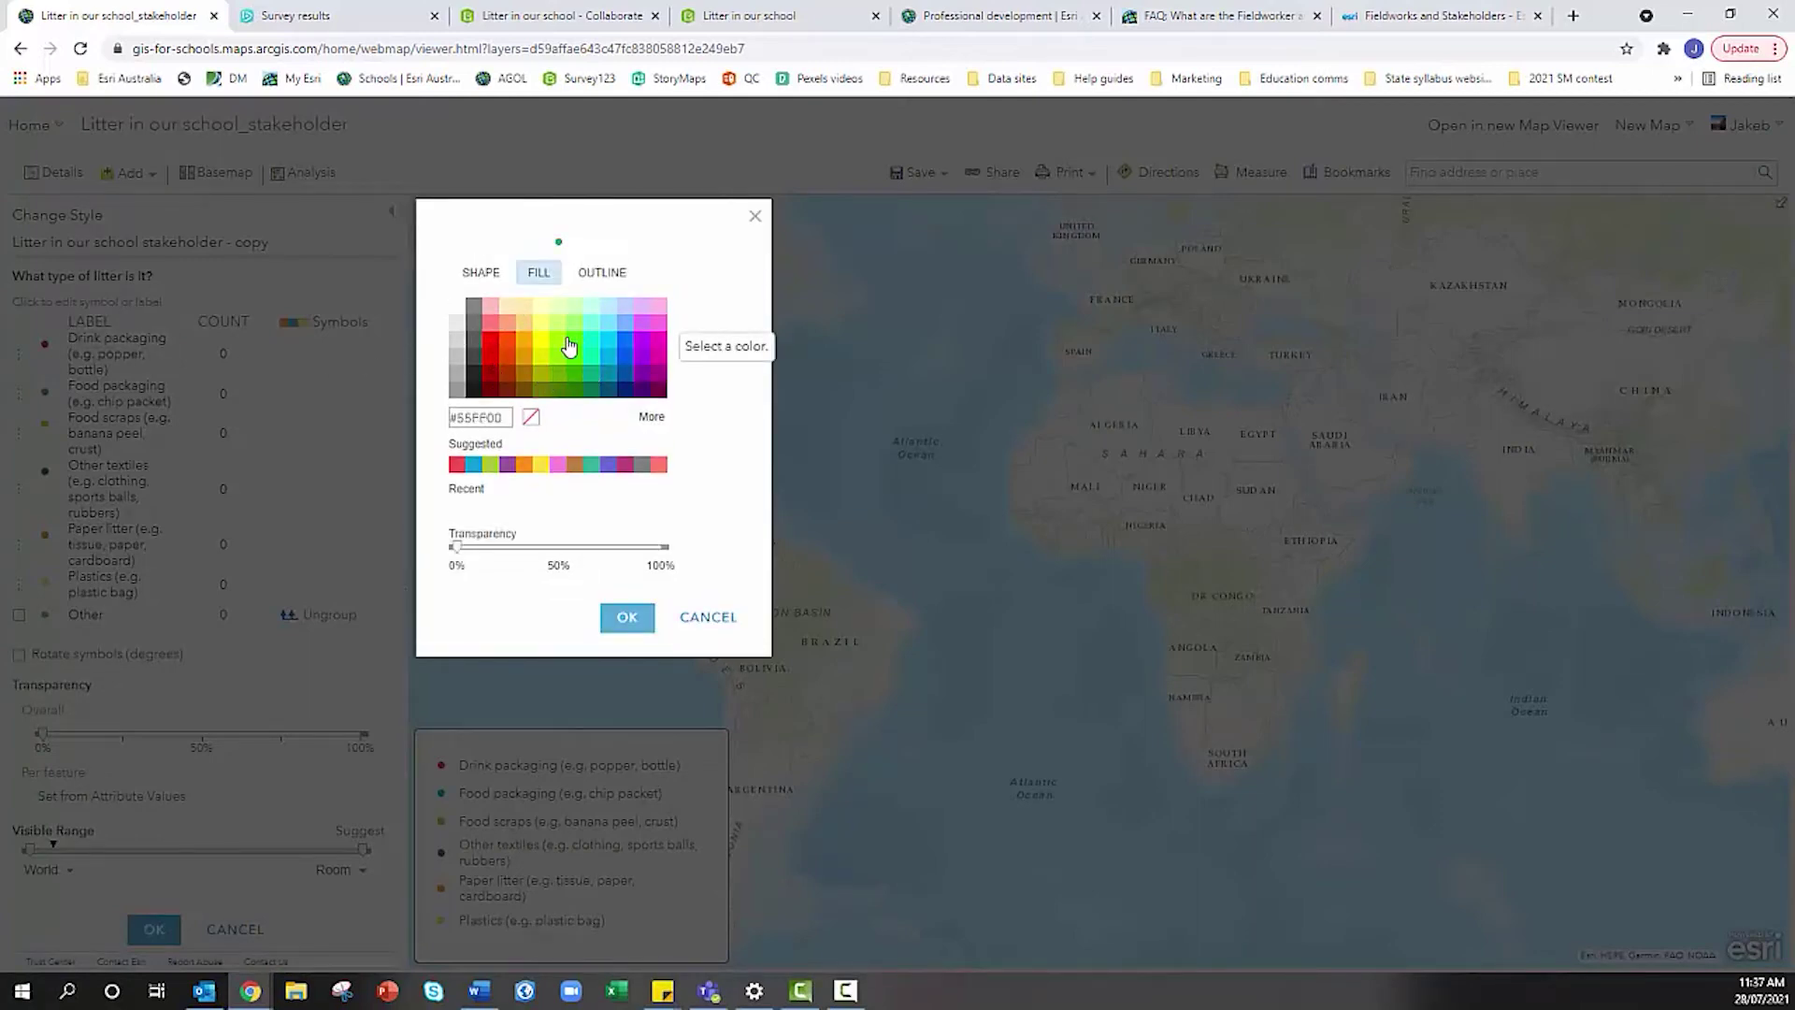
{"action": "left_click", "coordinate": [494, 347]}
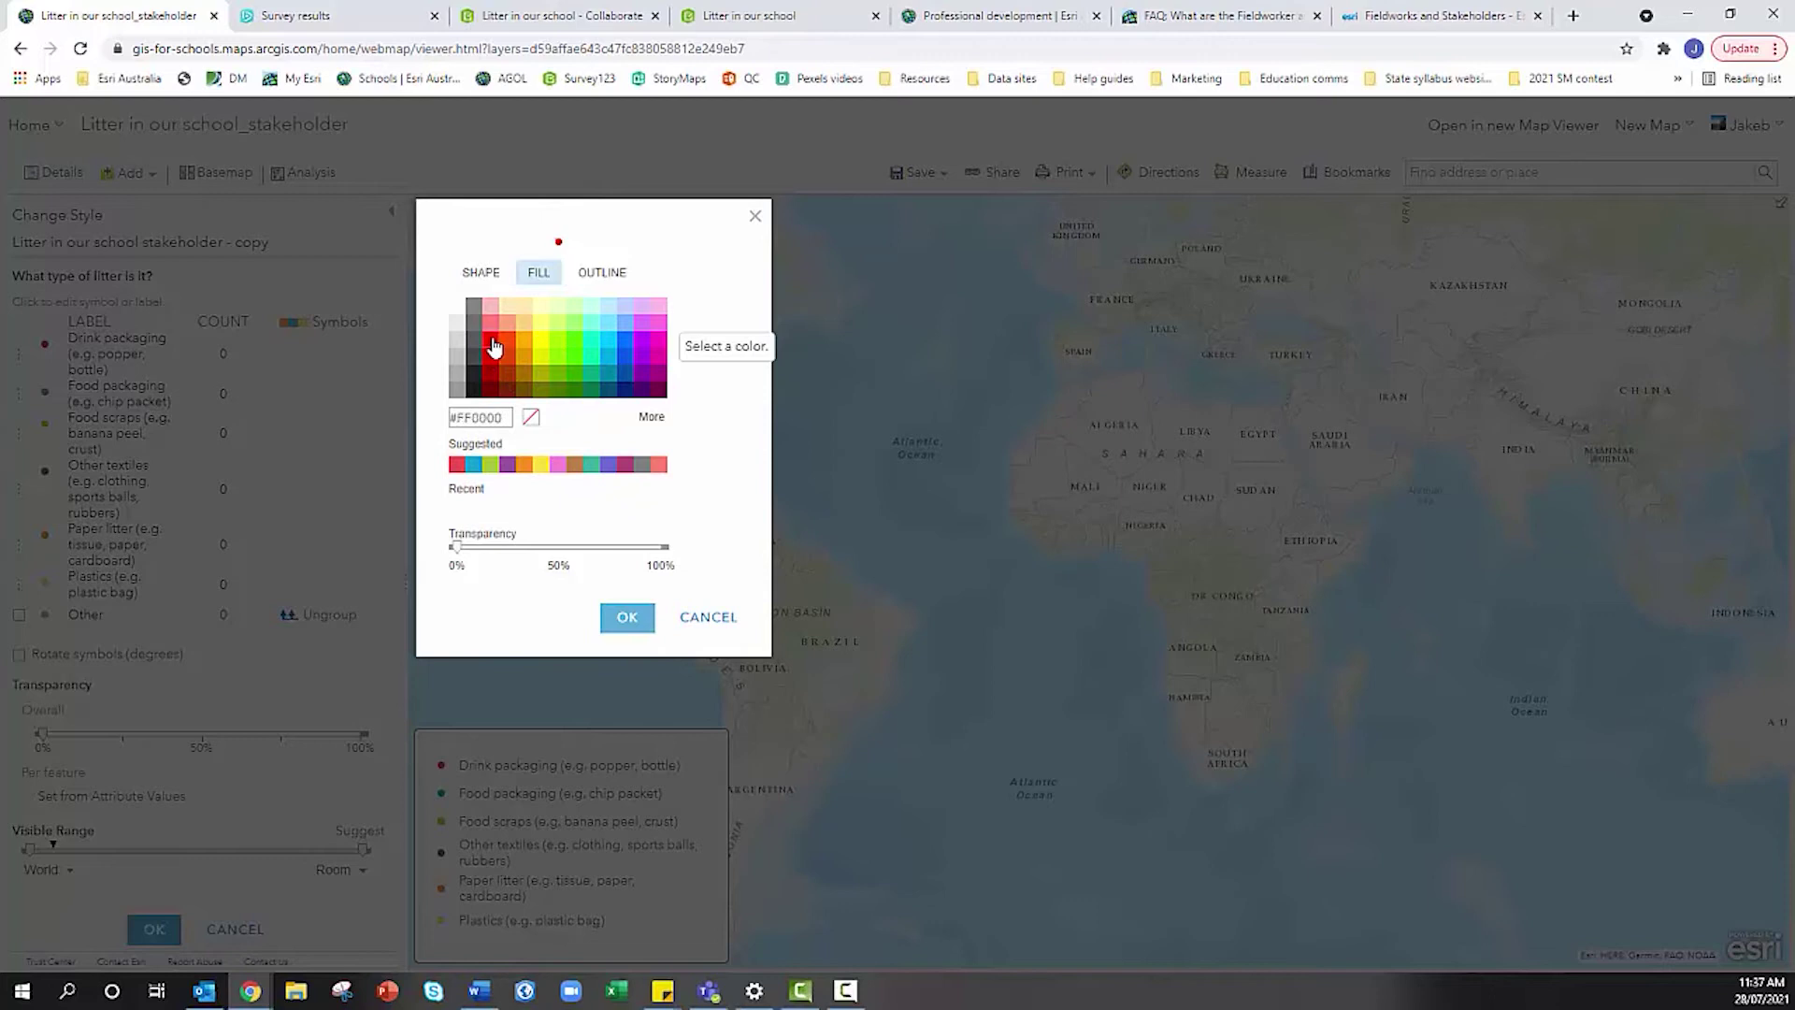
{"action": "left_click", "coordinate": [483, 274]}
{"action": "left_click", "coordinate": [538, 273]}
{"action": "left_click", "coordinate": [476, 275]}
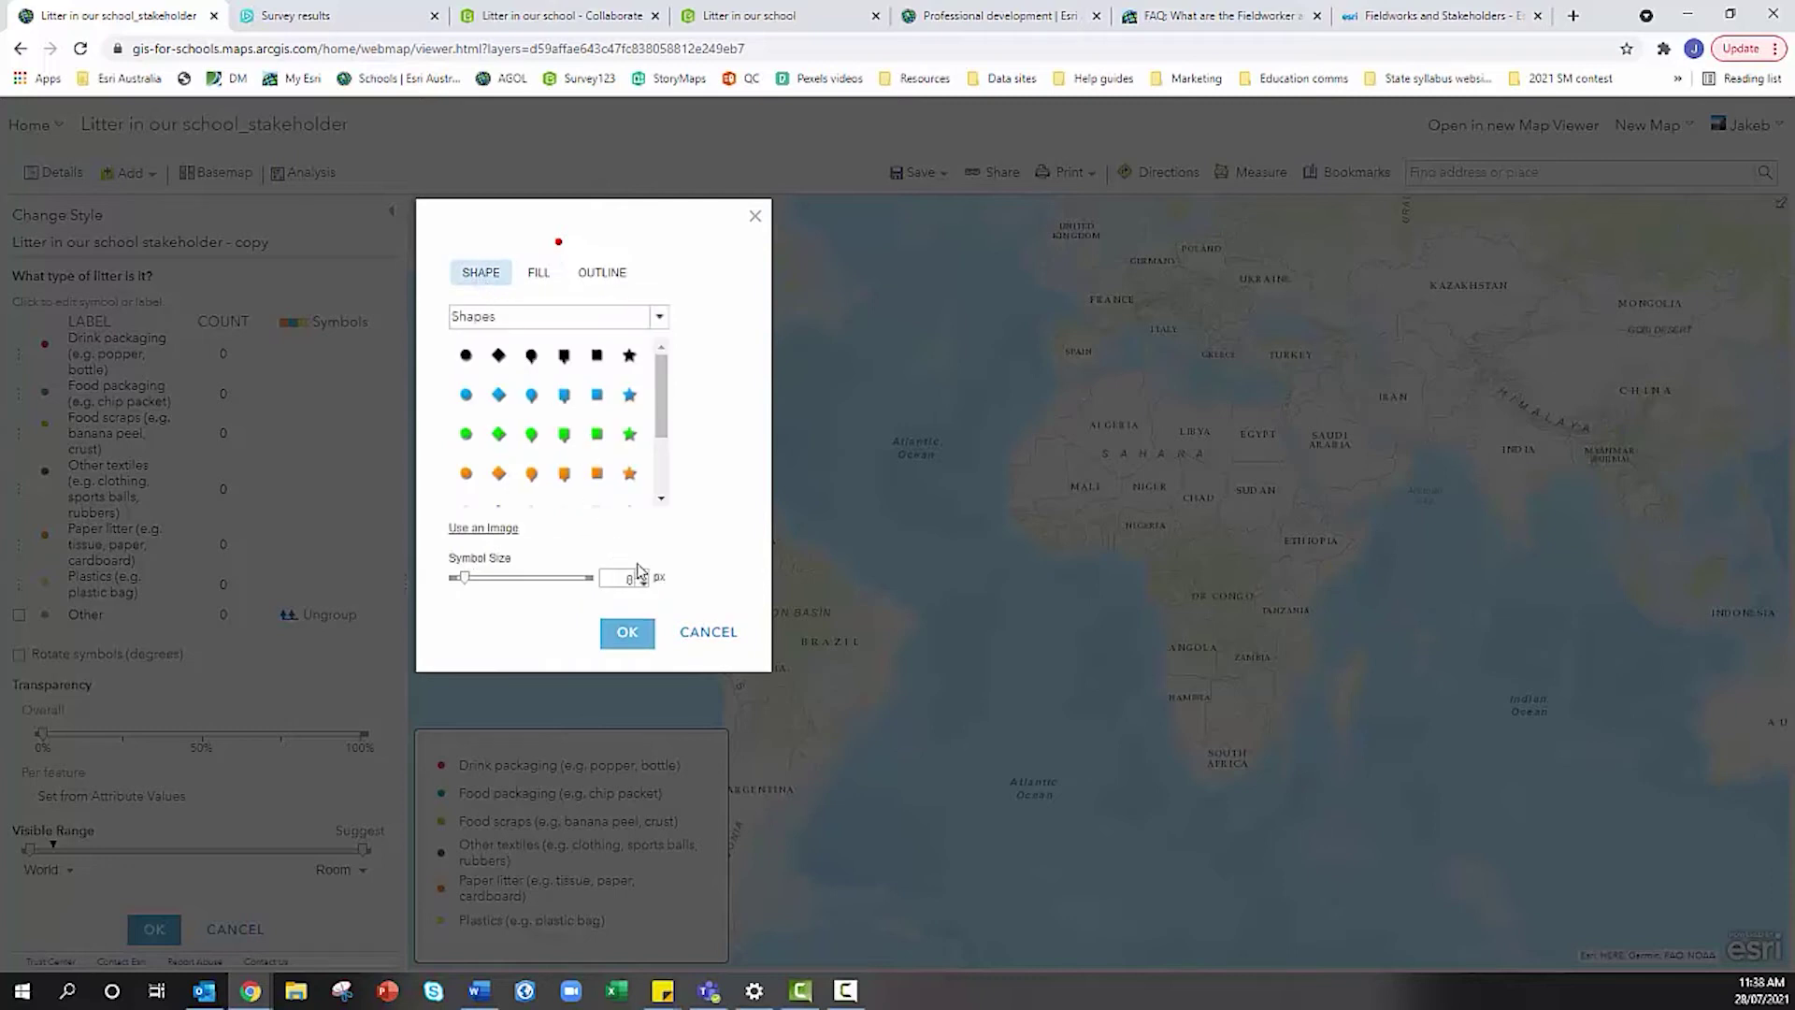
{"action": "left_click", "coordinate": [626, 636]}
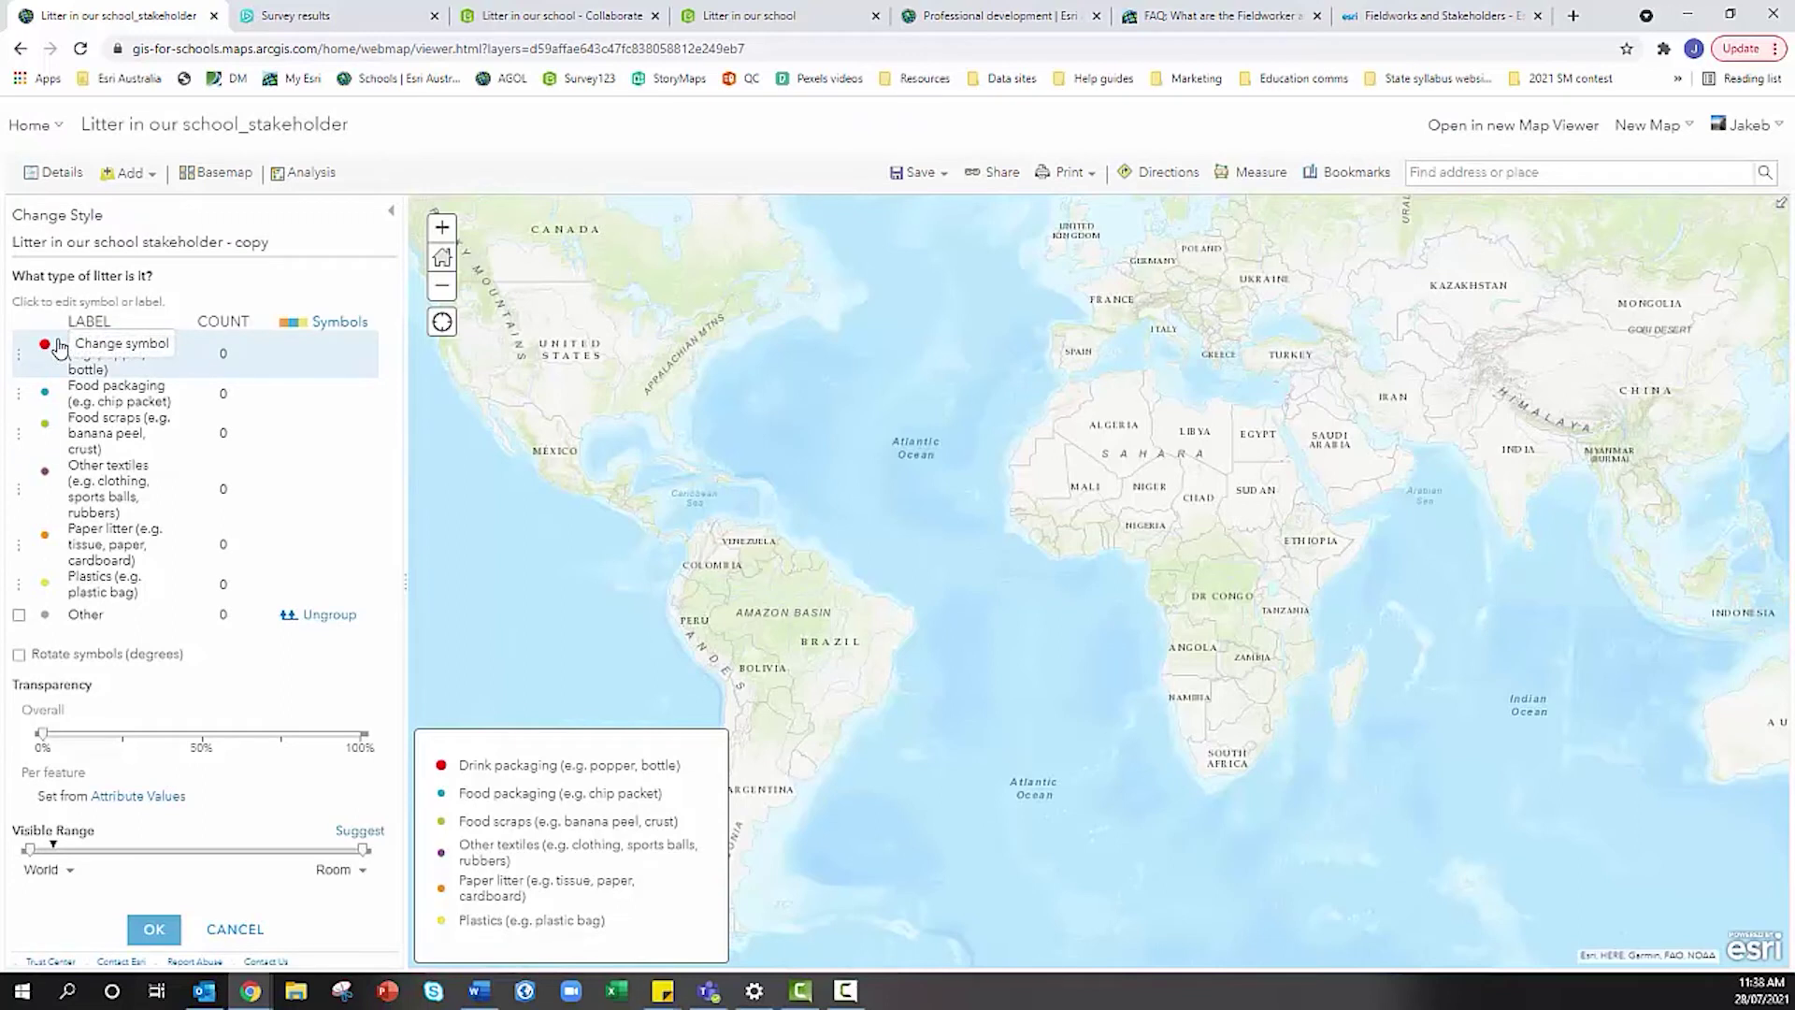
- Recheck the Drink packaging symbol, then accept and apply the litter-type style
{"action": "mouse_move", "coordinate": [18, 394]}
{"action": "left_mouse_down"}
{"action": "mouse_move", "coordinate": [20, 342]}
{"action": "mouse_move", "coordinate": [23, 393]}
{"action": "left_mouse_up"}
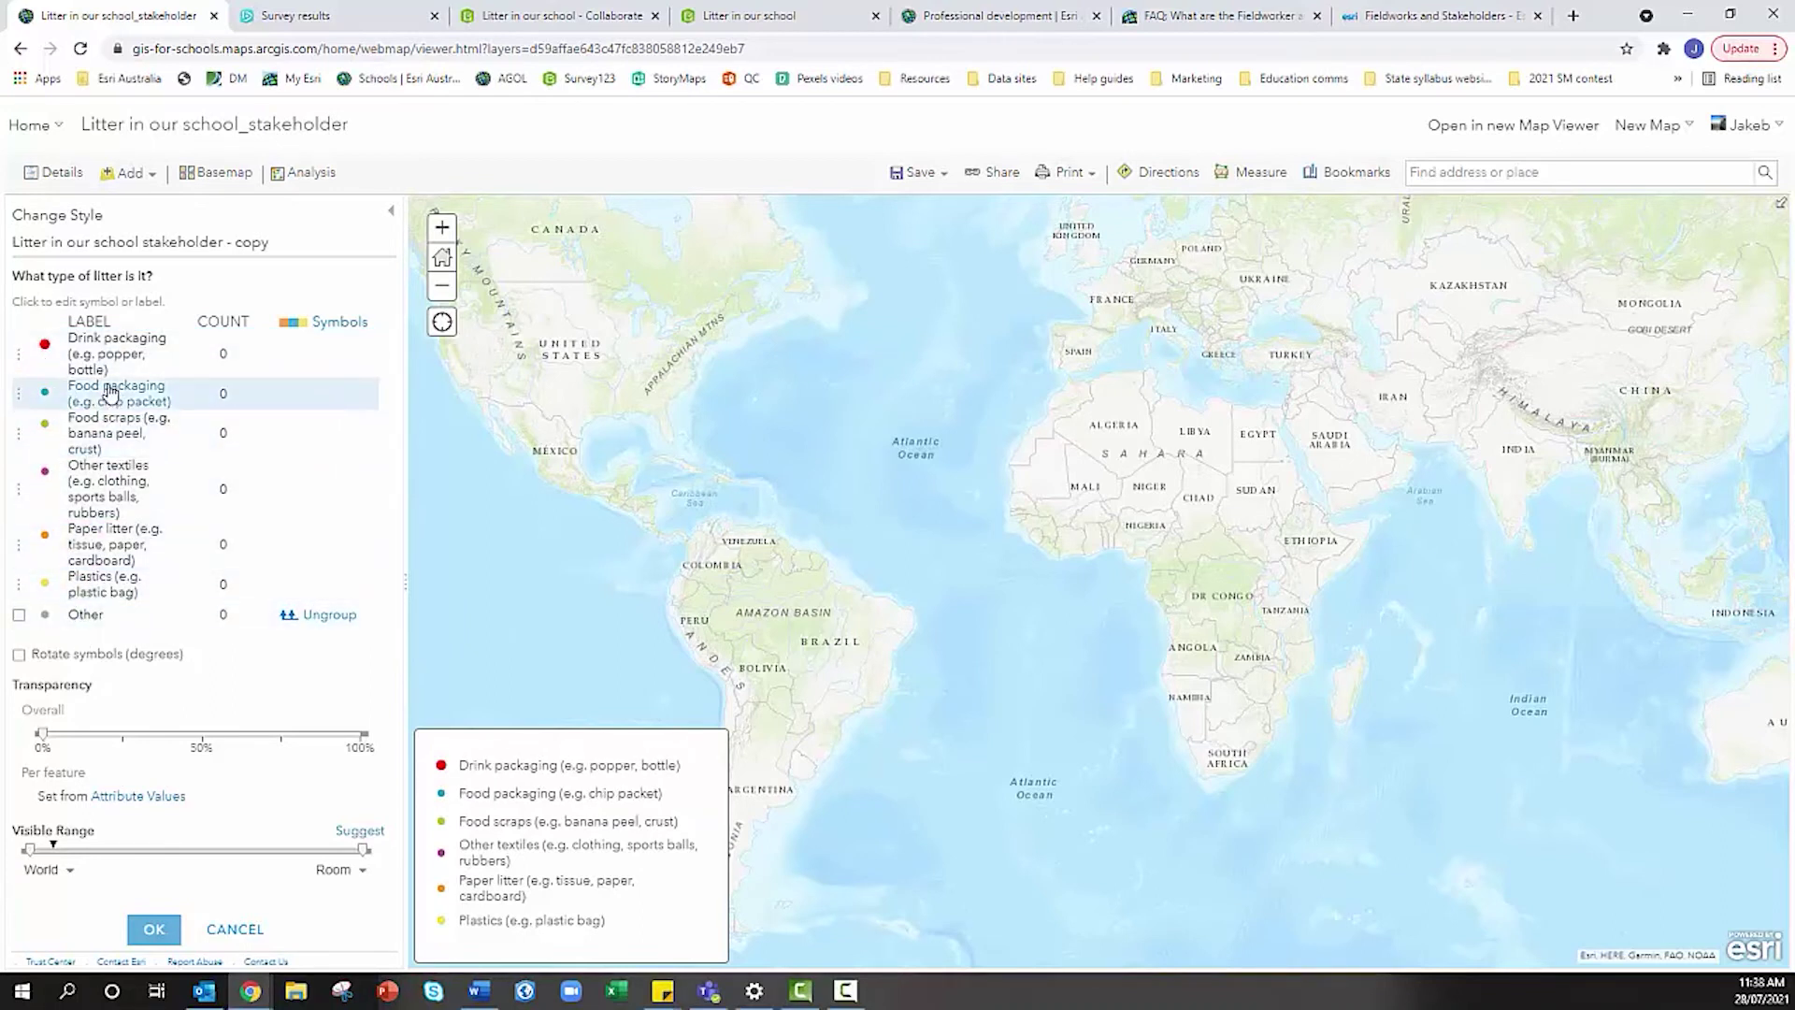
{"action": "left_click", "coordinate": [44, 345]}
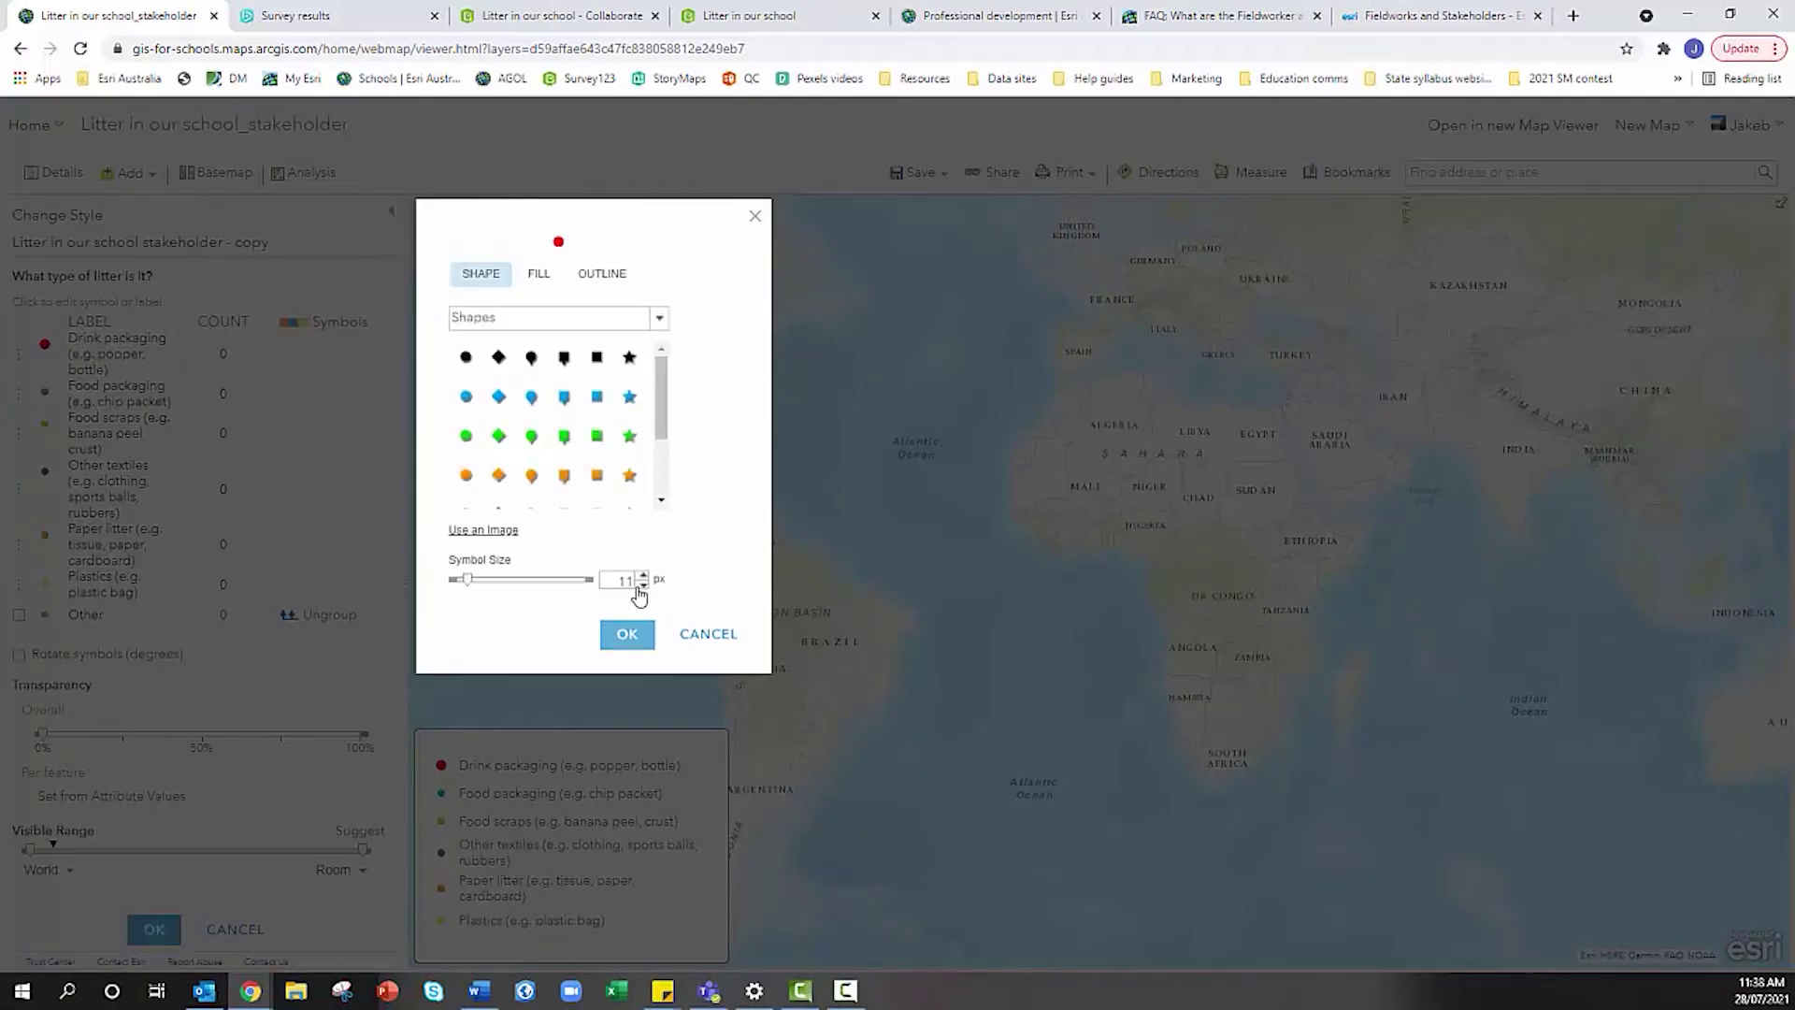
{"action": "left_click", "coordinate": [629, 634]}
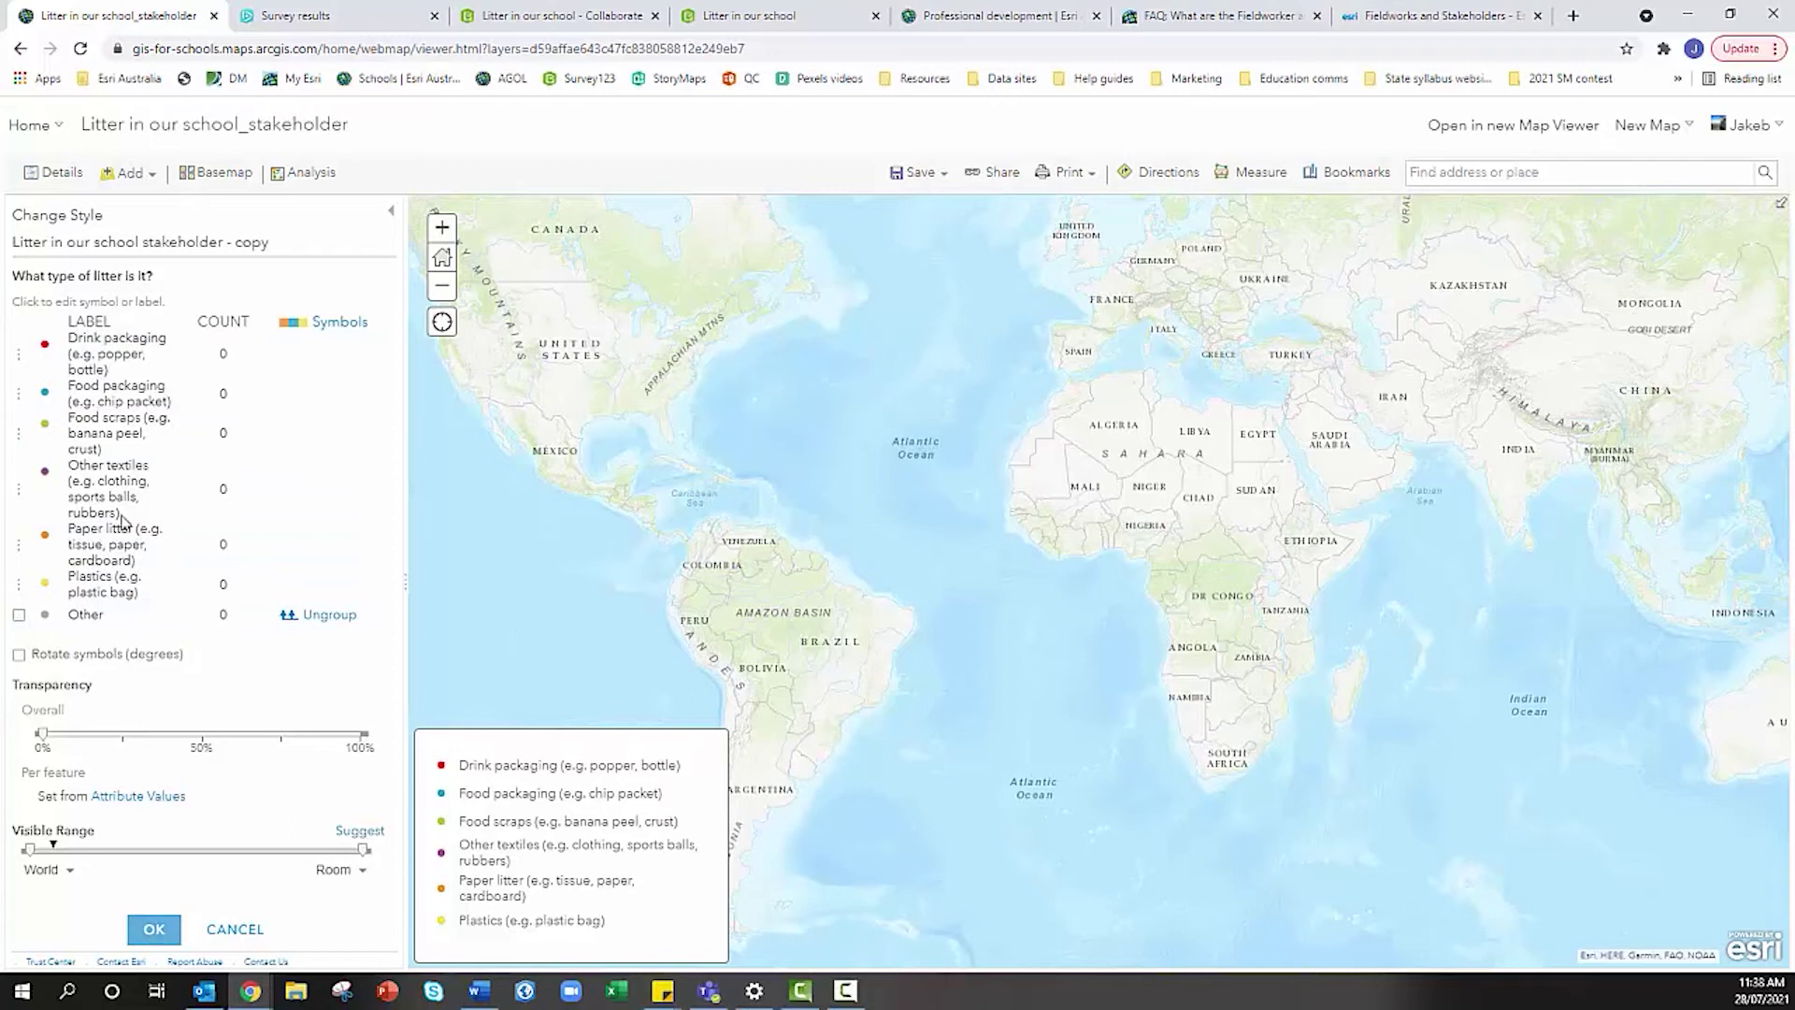
{"action": "left_click", "coordinate": [155, 930]}
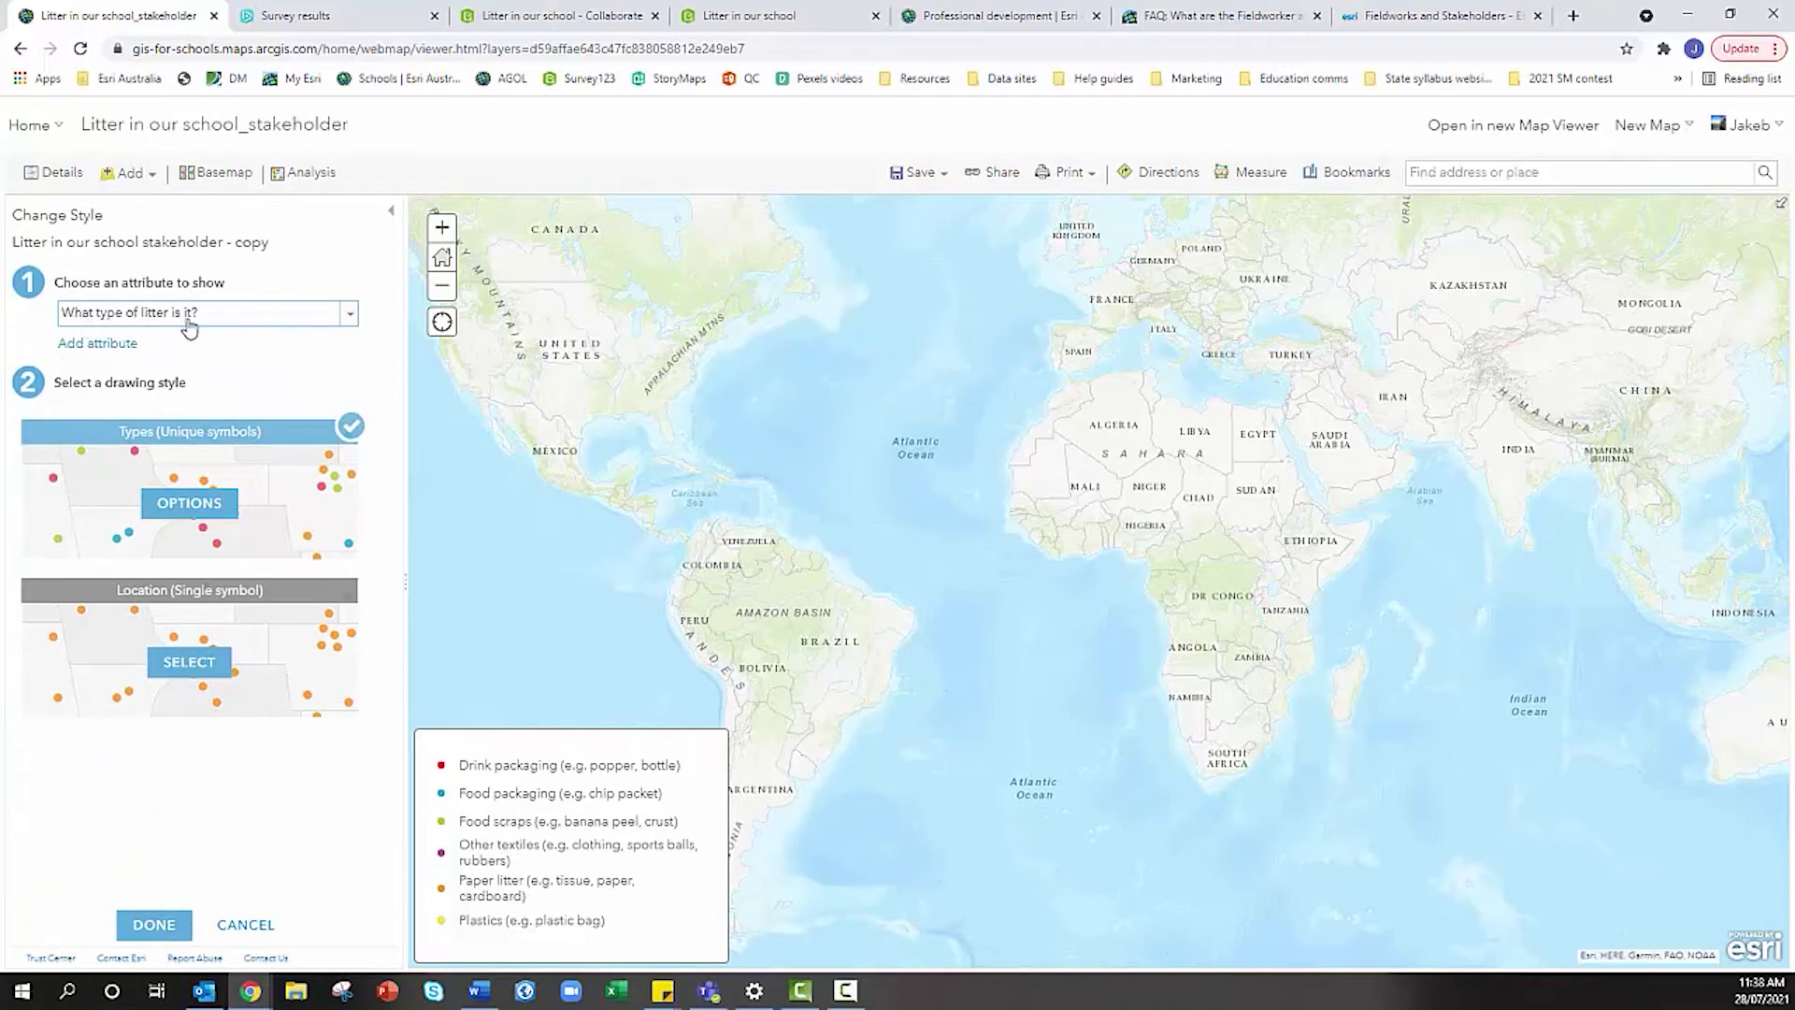
{"action": "left_click", "coordinate": [148, 926]}
- Rename the copied layer to 'What type of litter is it?'
{"action": "mouse_move", "coordinate": [172, 300]}
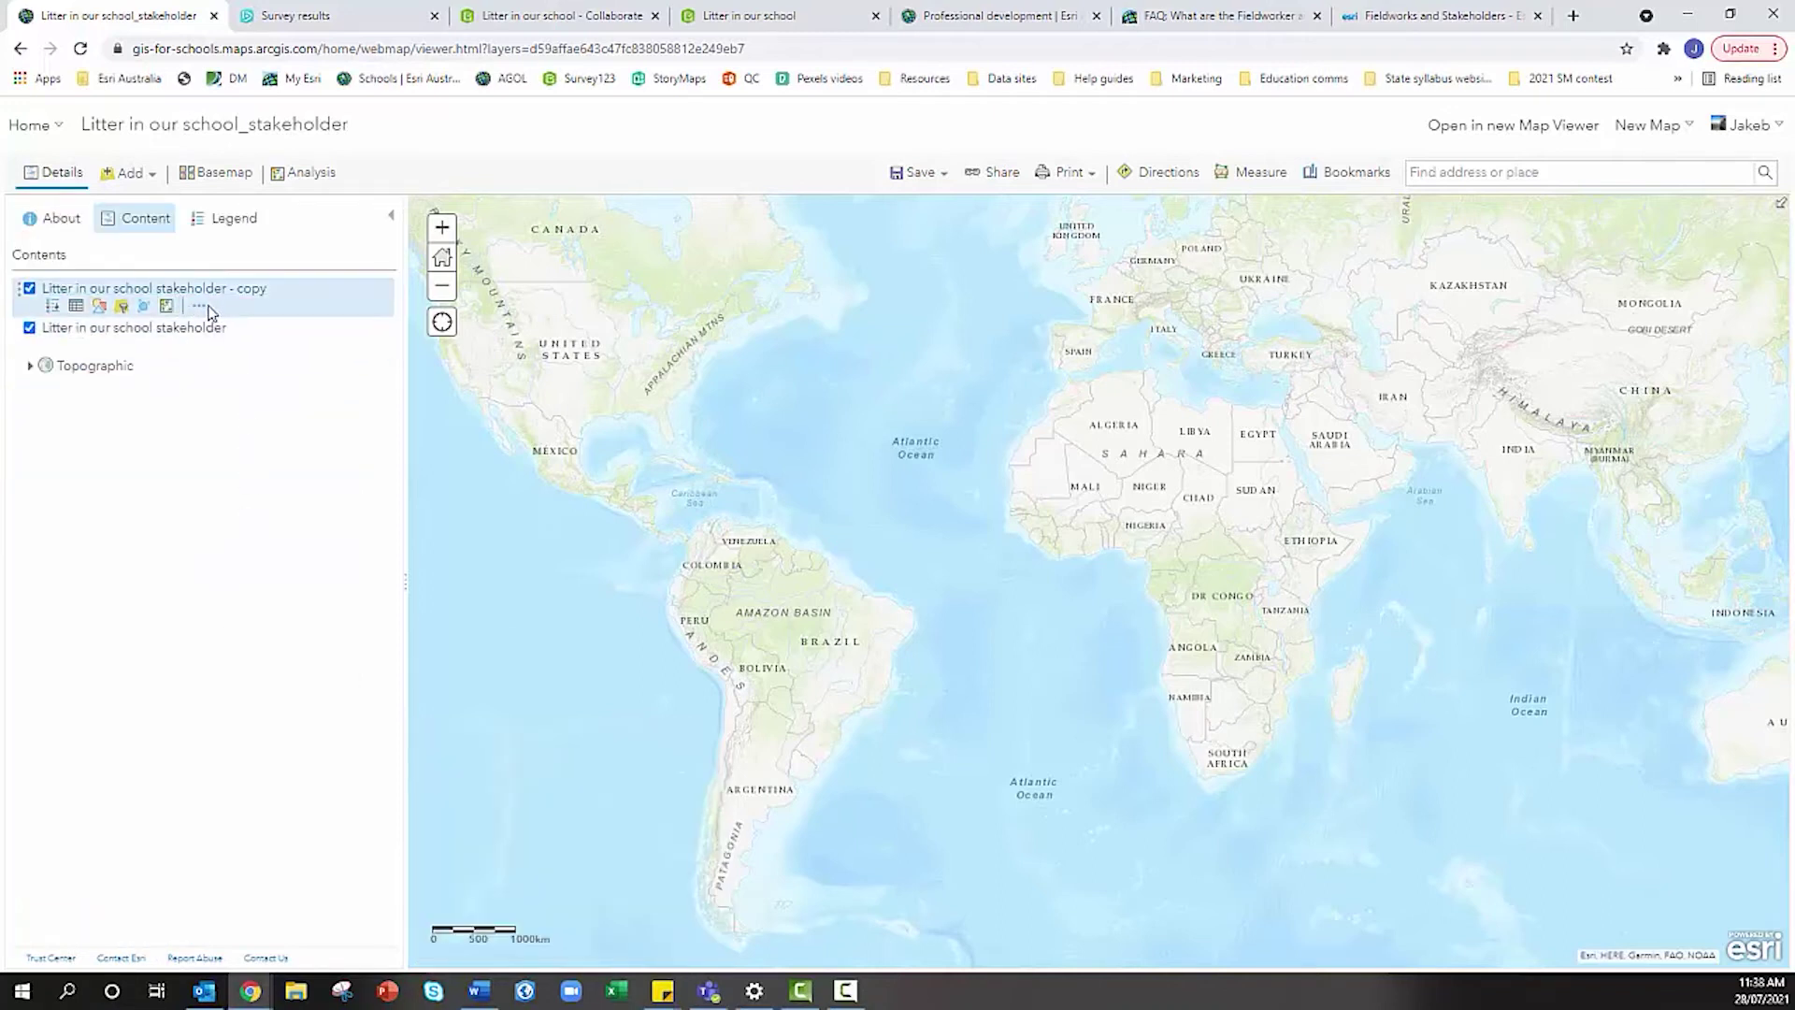
{"action": "left_click", "coordinate": [199, 306]}
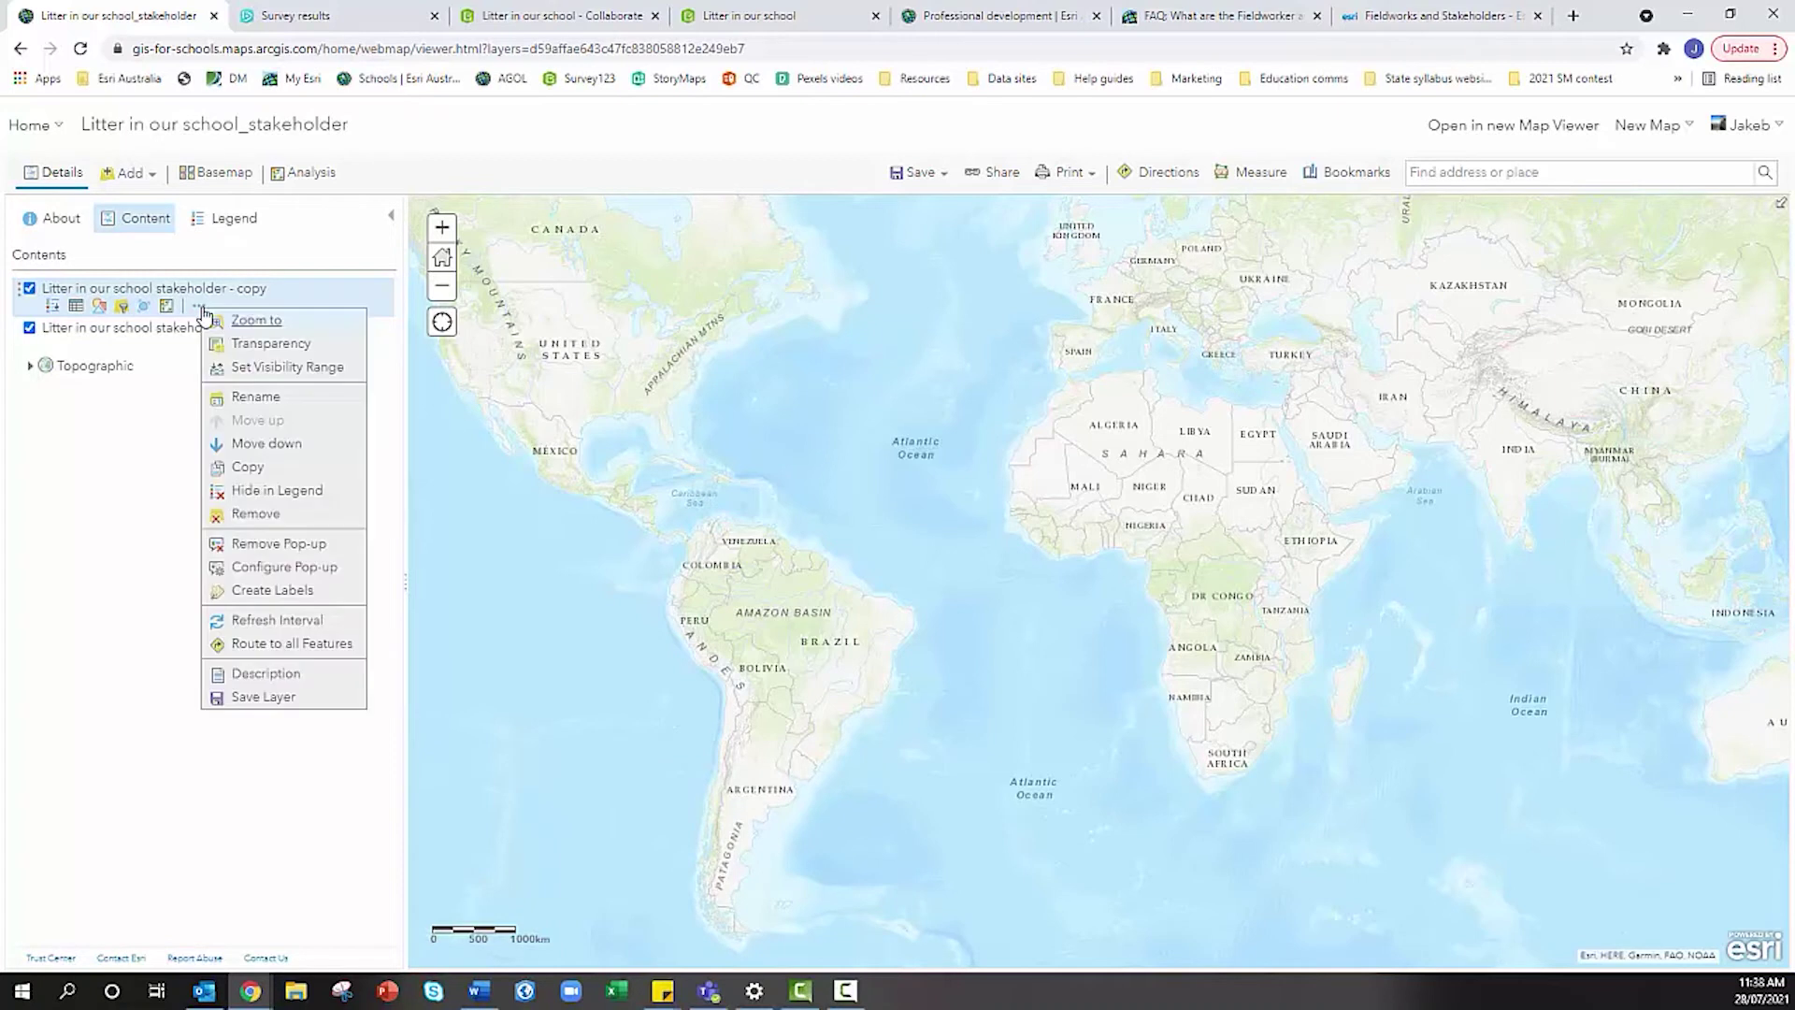
{"action": "left_click", "coordinate": [267, 401]}
{"action": "key", "text": "ctrl+a"}
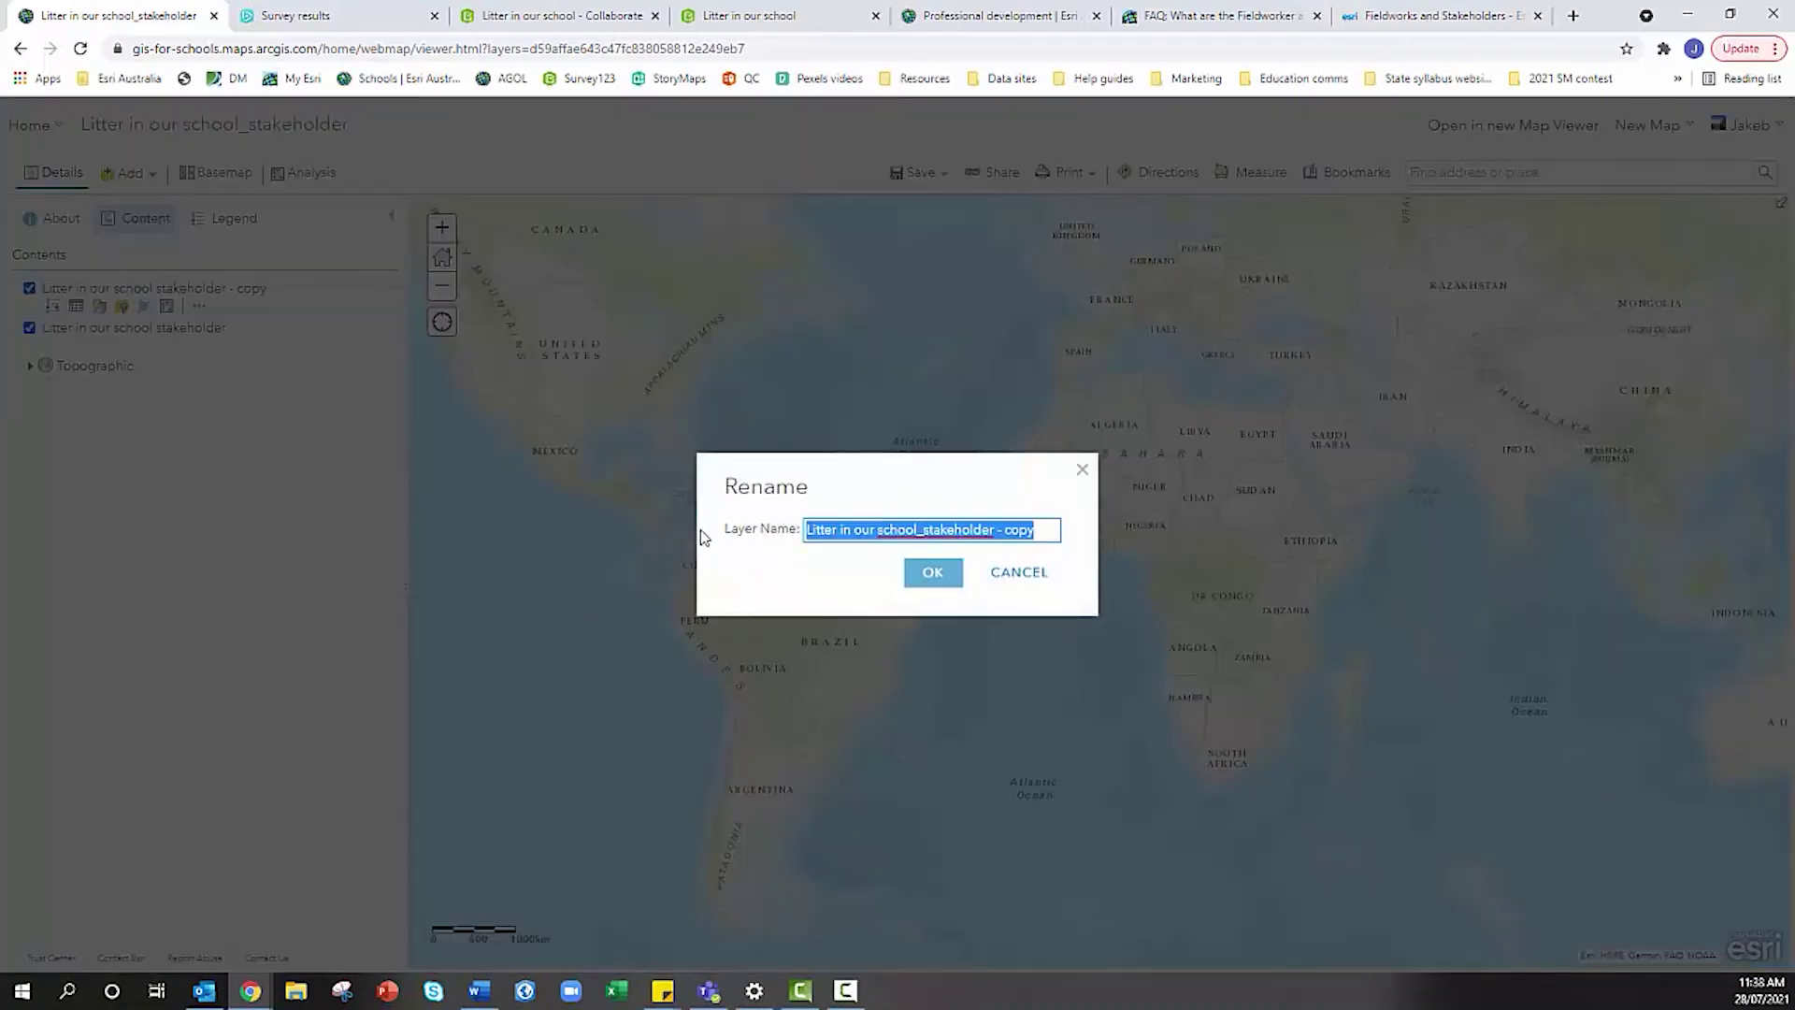
{"action": "type", "text": "W"}
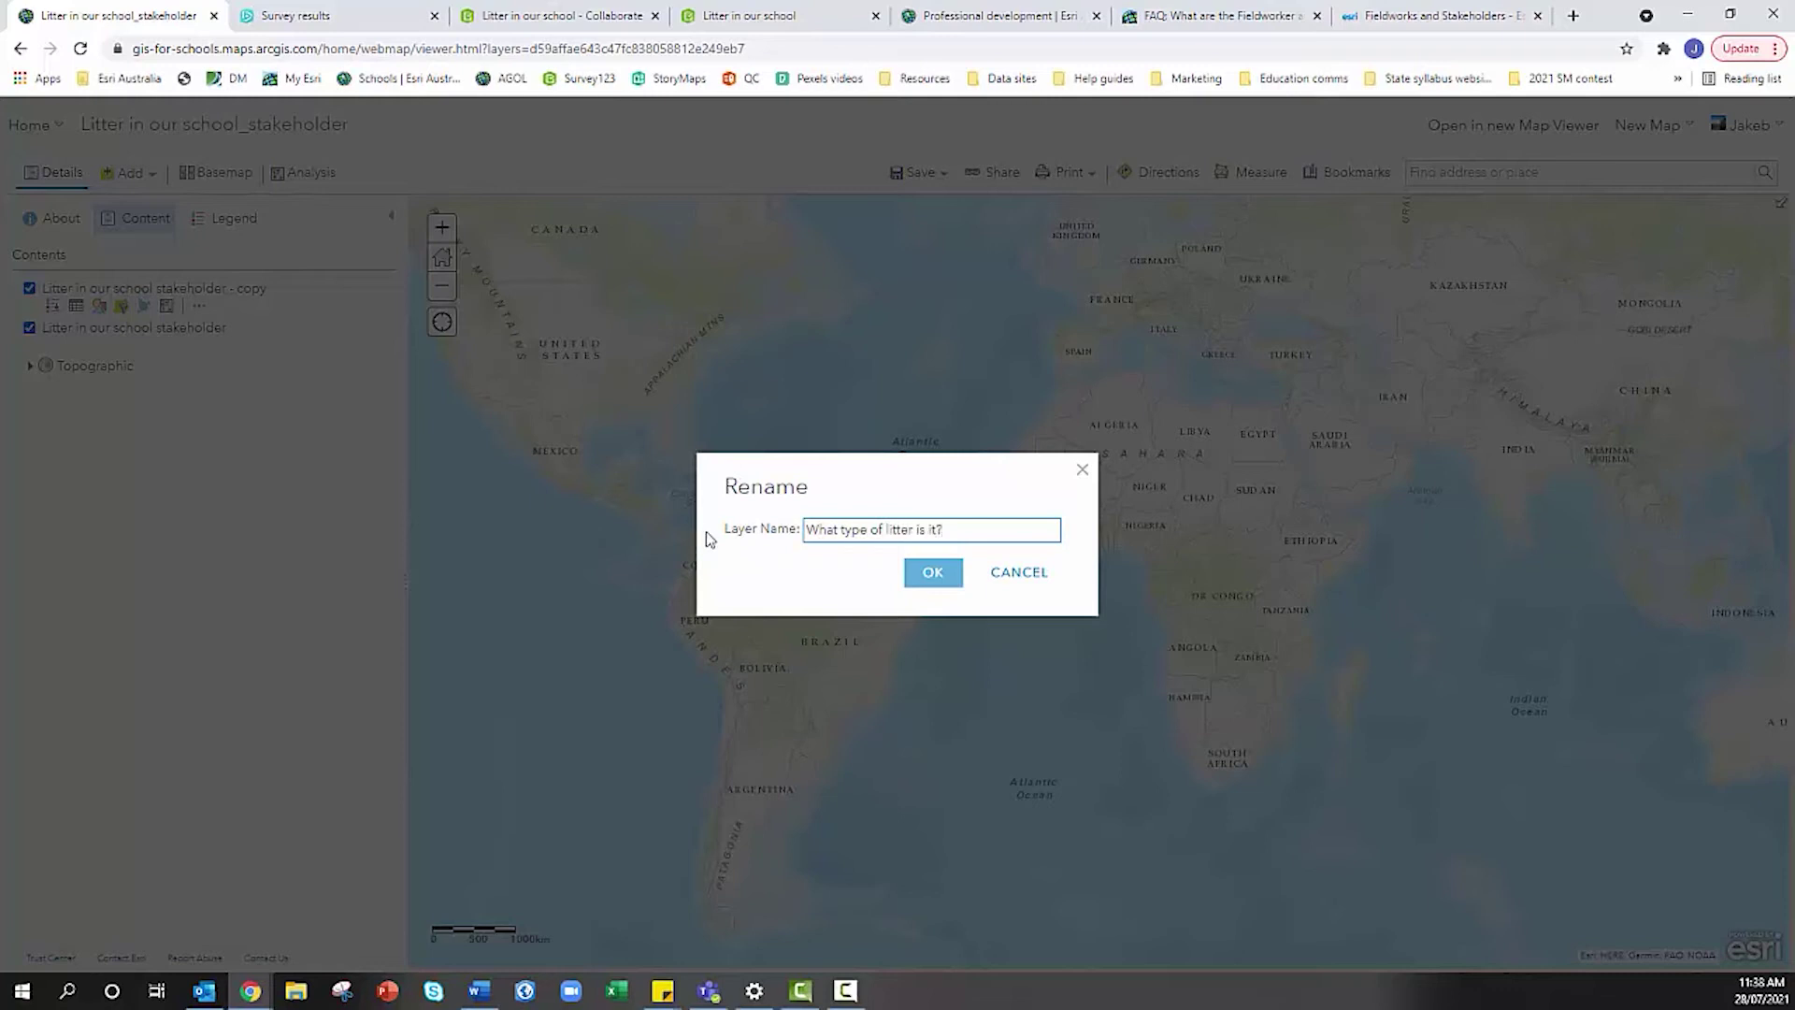
{"action": "left_click", "coordinate": [933, 573]}
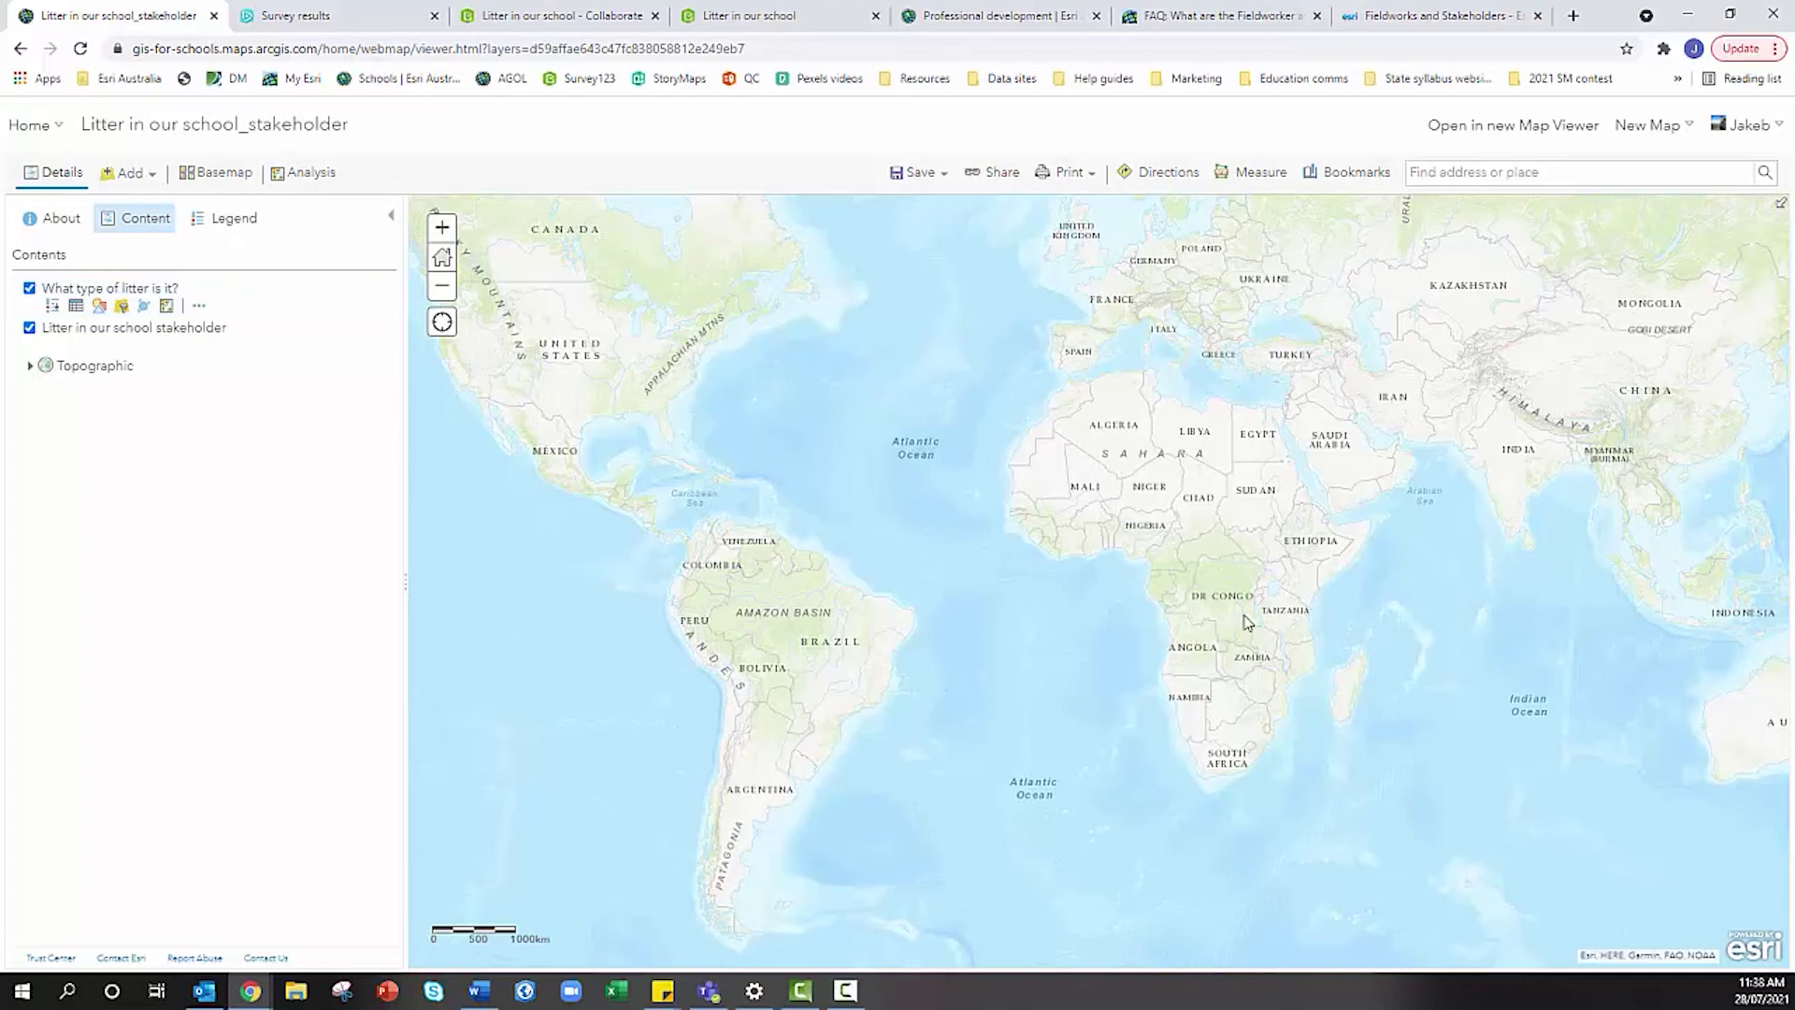
- Pan to Asia and Australia and check the six litter categories in the legend
{"action": "left_click_drag", "start_coordinate": [1346, 660], "coordinate": [1029, 613]}
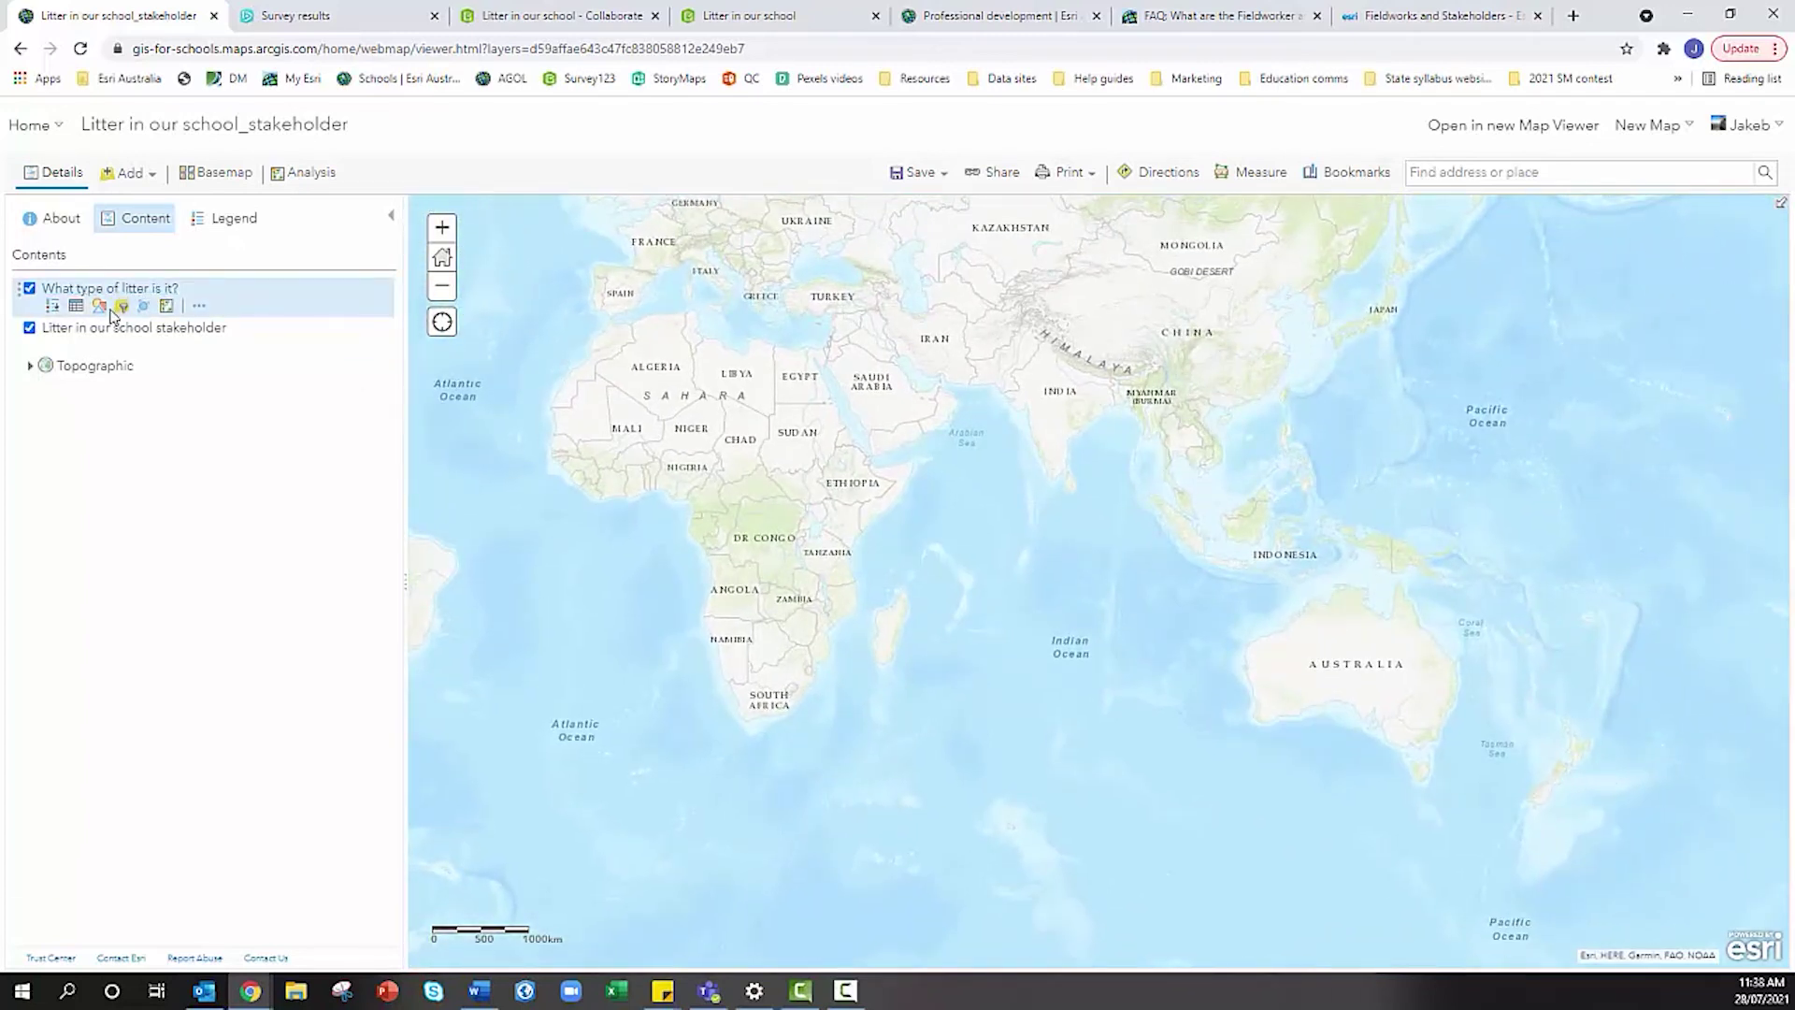
{"action": "left_click", "coordinate": [202, 221]}
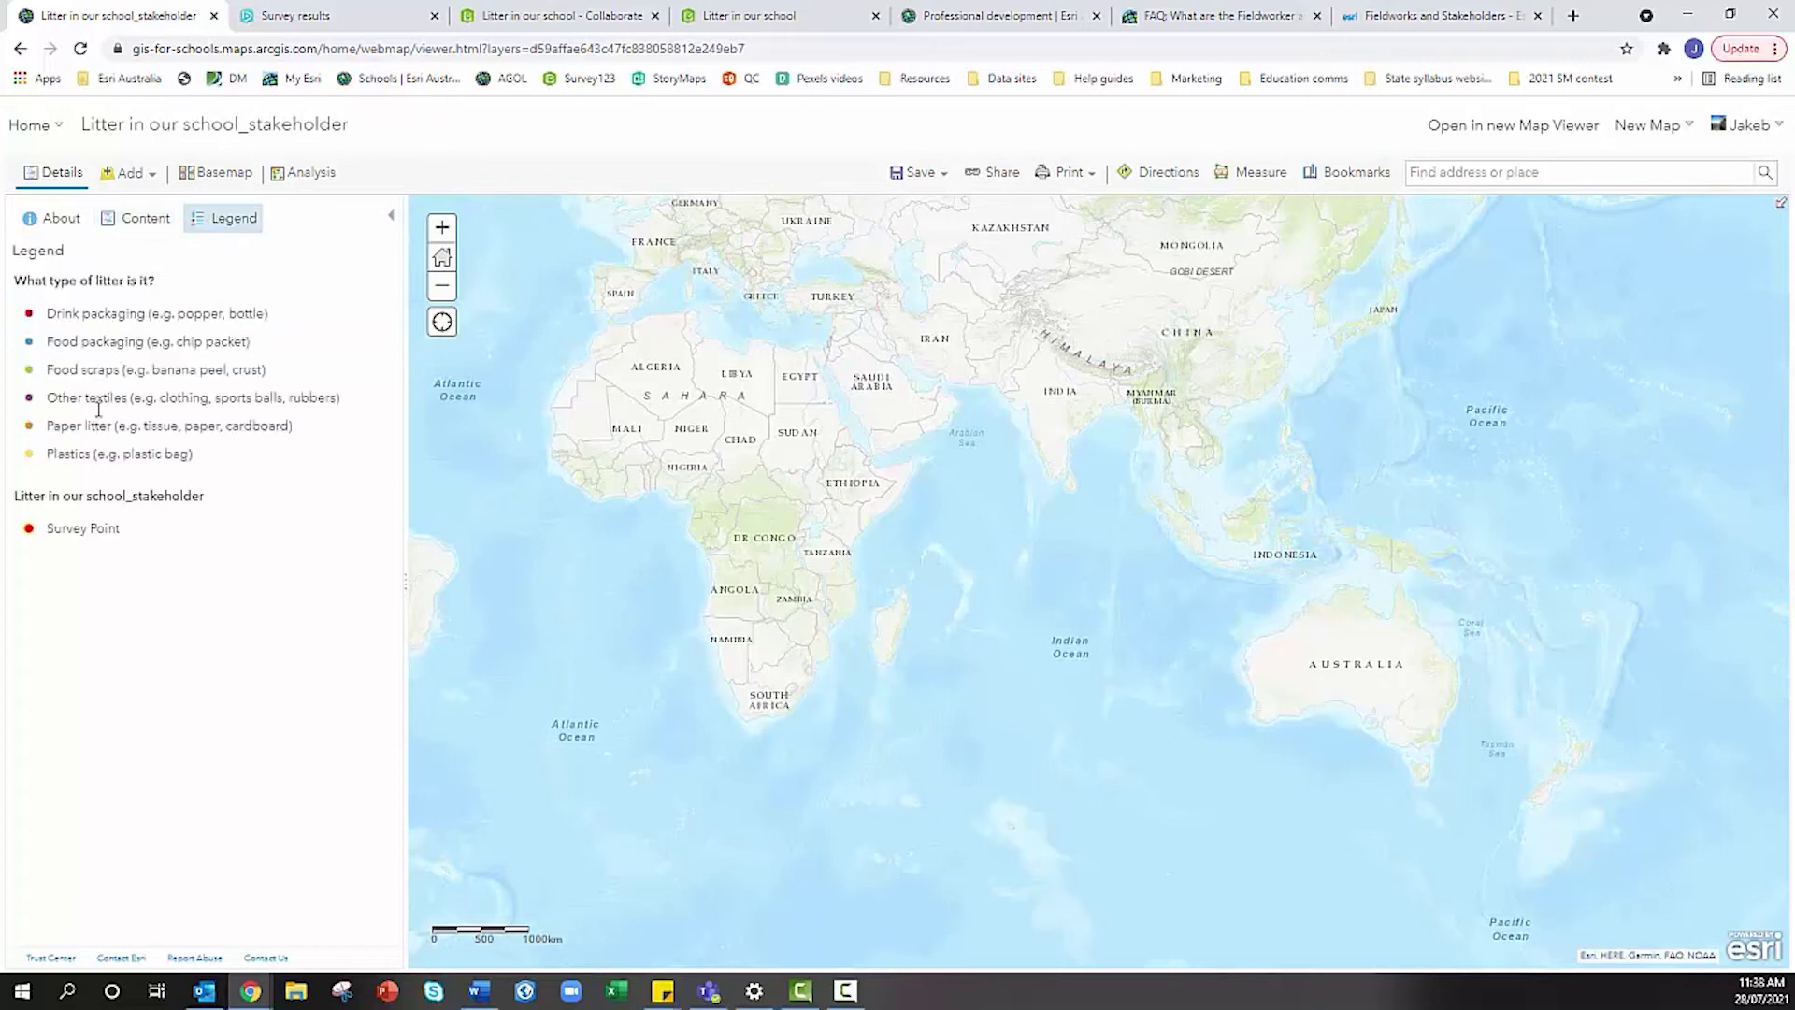
{"action": "left_click", "coordinate": [137, 233]}
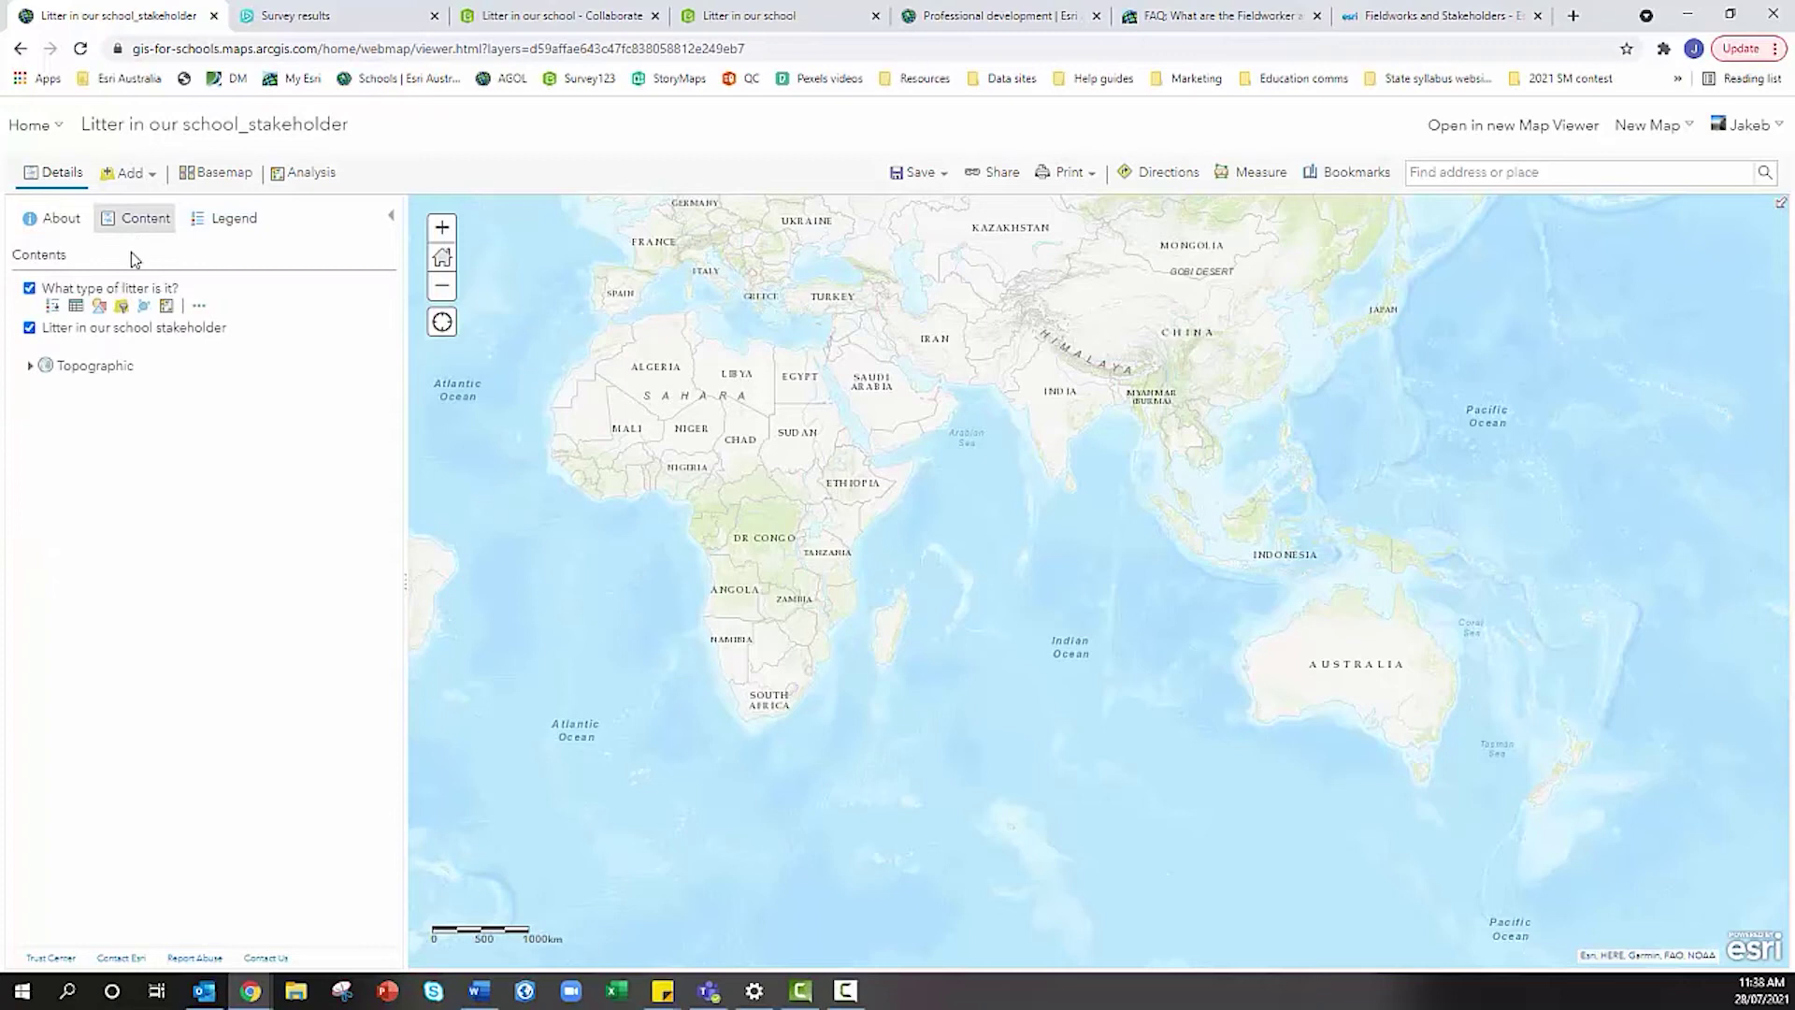
- Make another stakeholder layer copy and style it by the bin-within-eyesight question
{"action": "left_click", "coordinate": [198, 346]}
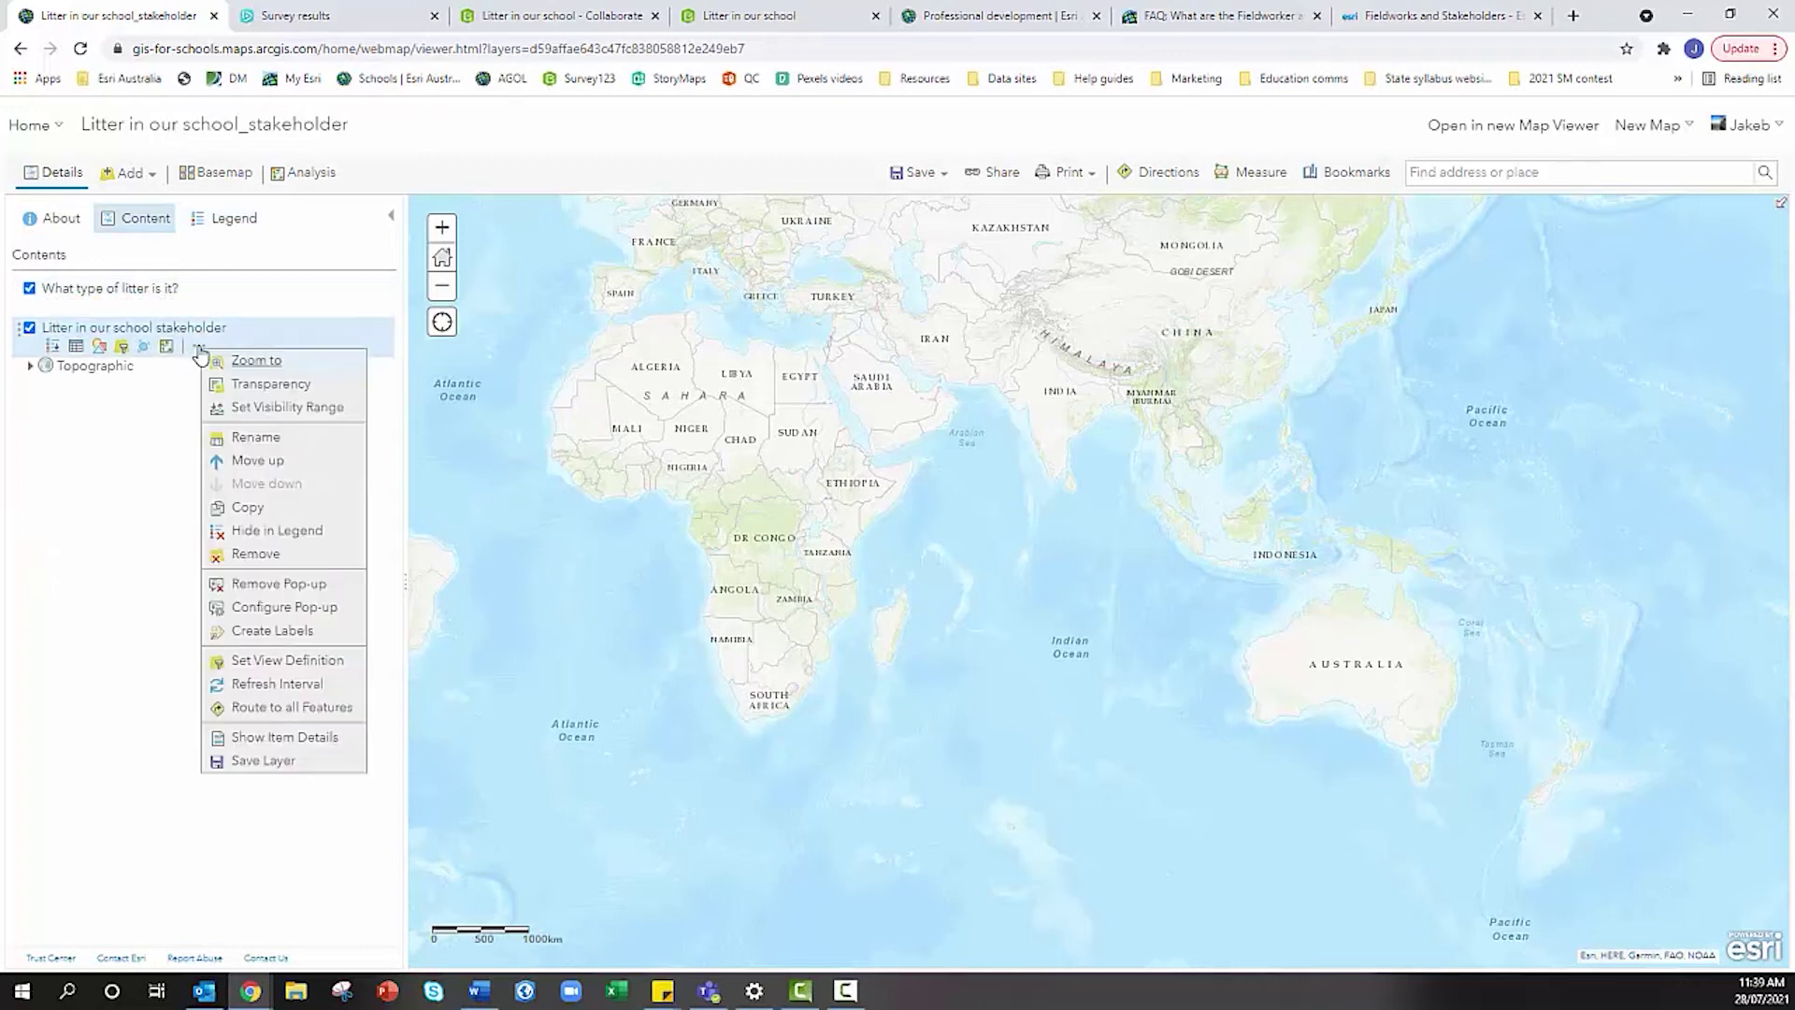
{"action": "left_click", "coordinate": [271, 509]}
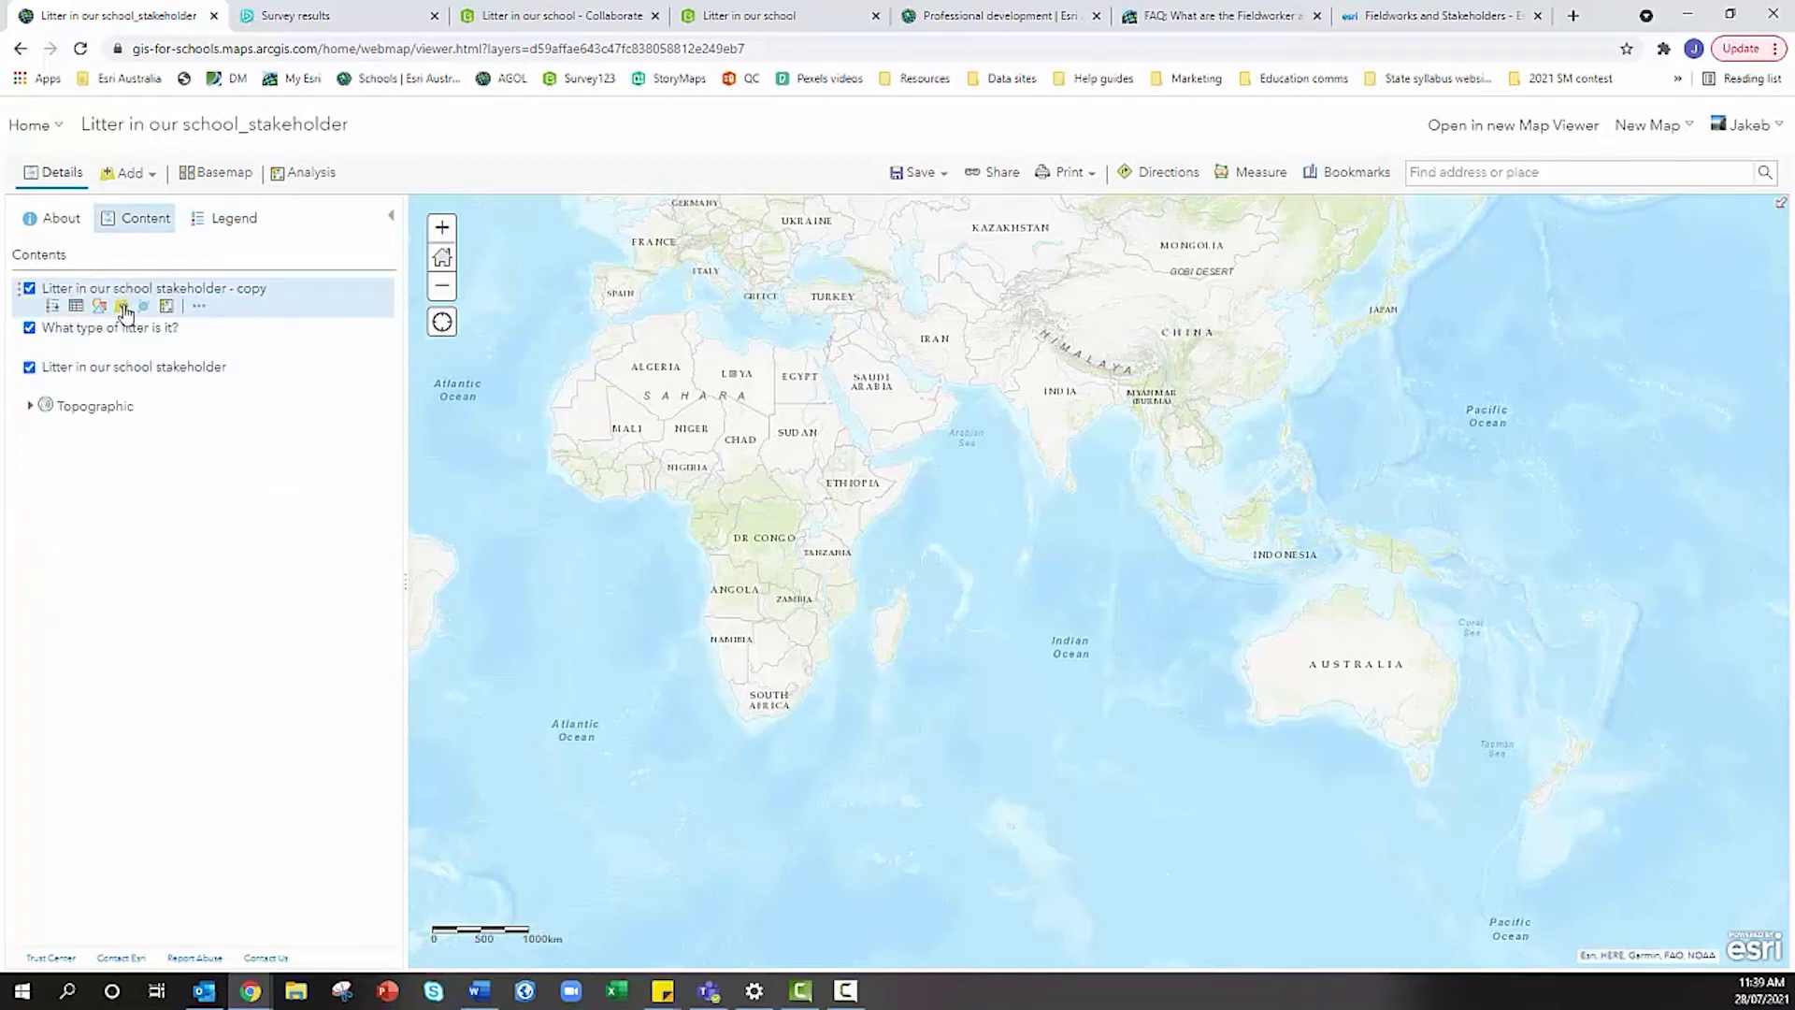
{"action": "left_click", "coordinate": [100, 307]}
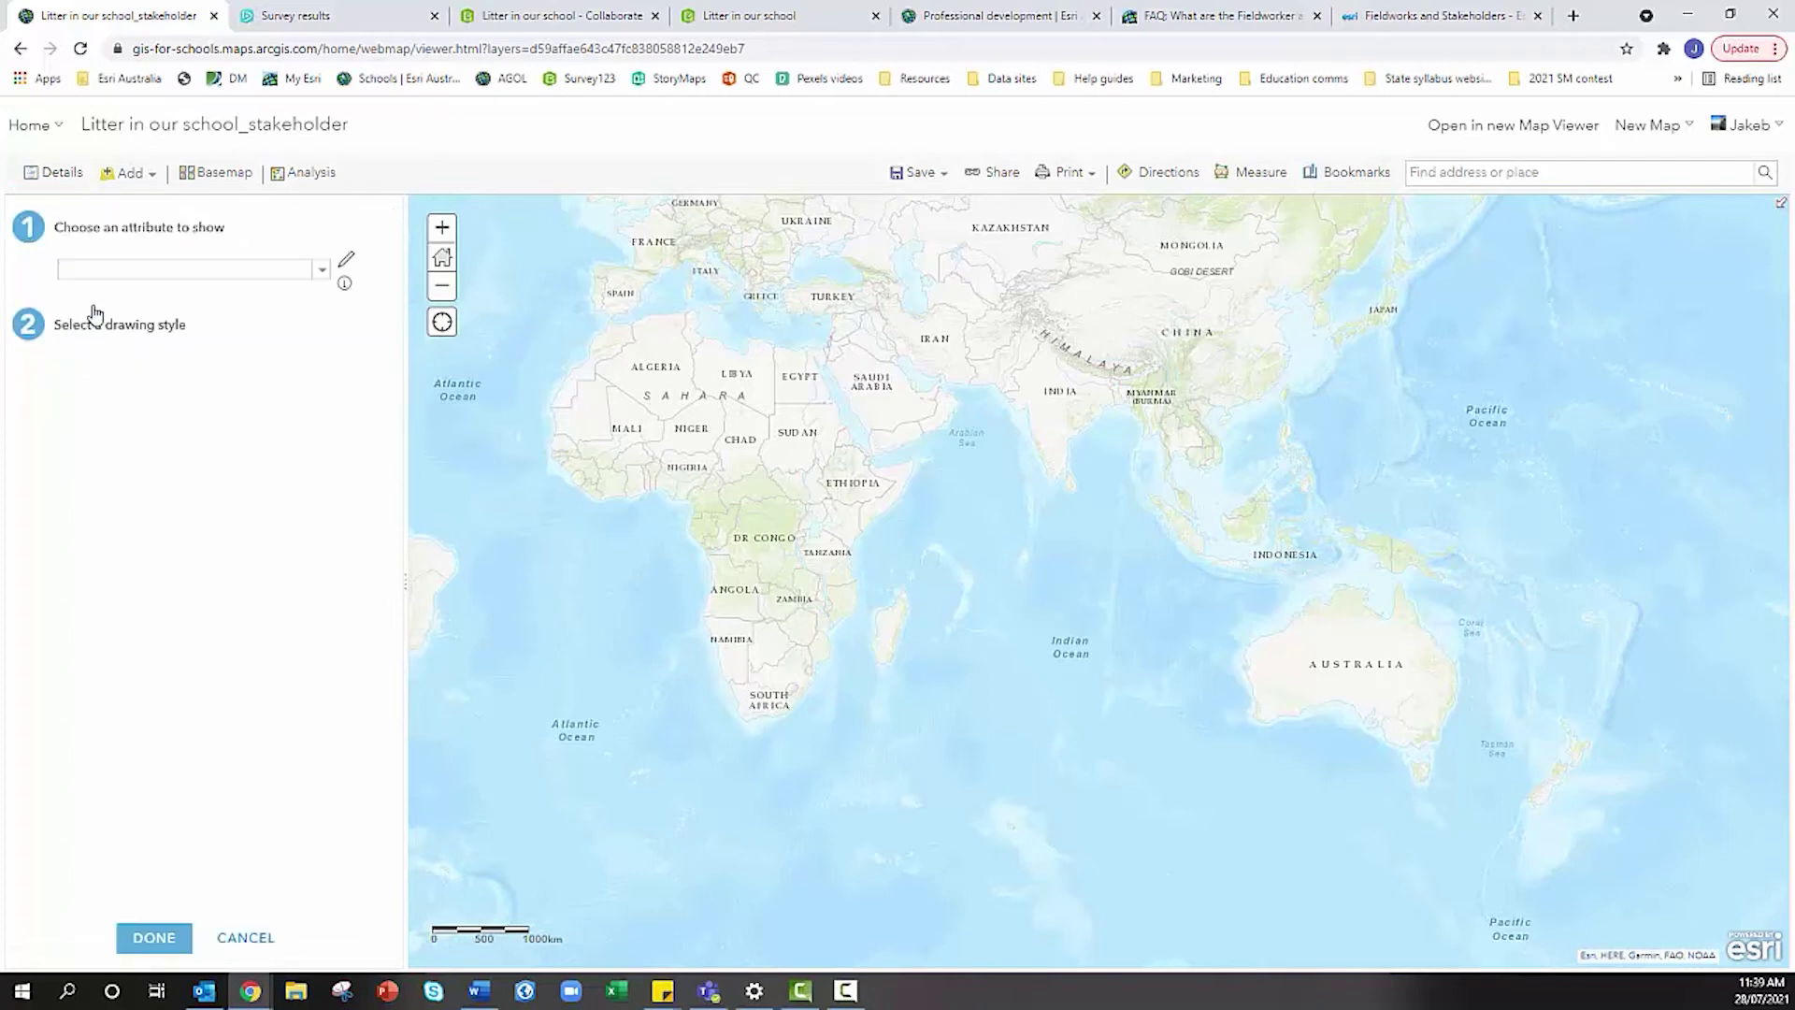
{"action": "left_click", "coordinate": [105, 321]}
{"action": "scroll", "coordinate": [195, 397], "scroll_direction": "down", "scroll_amount": 3}
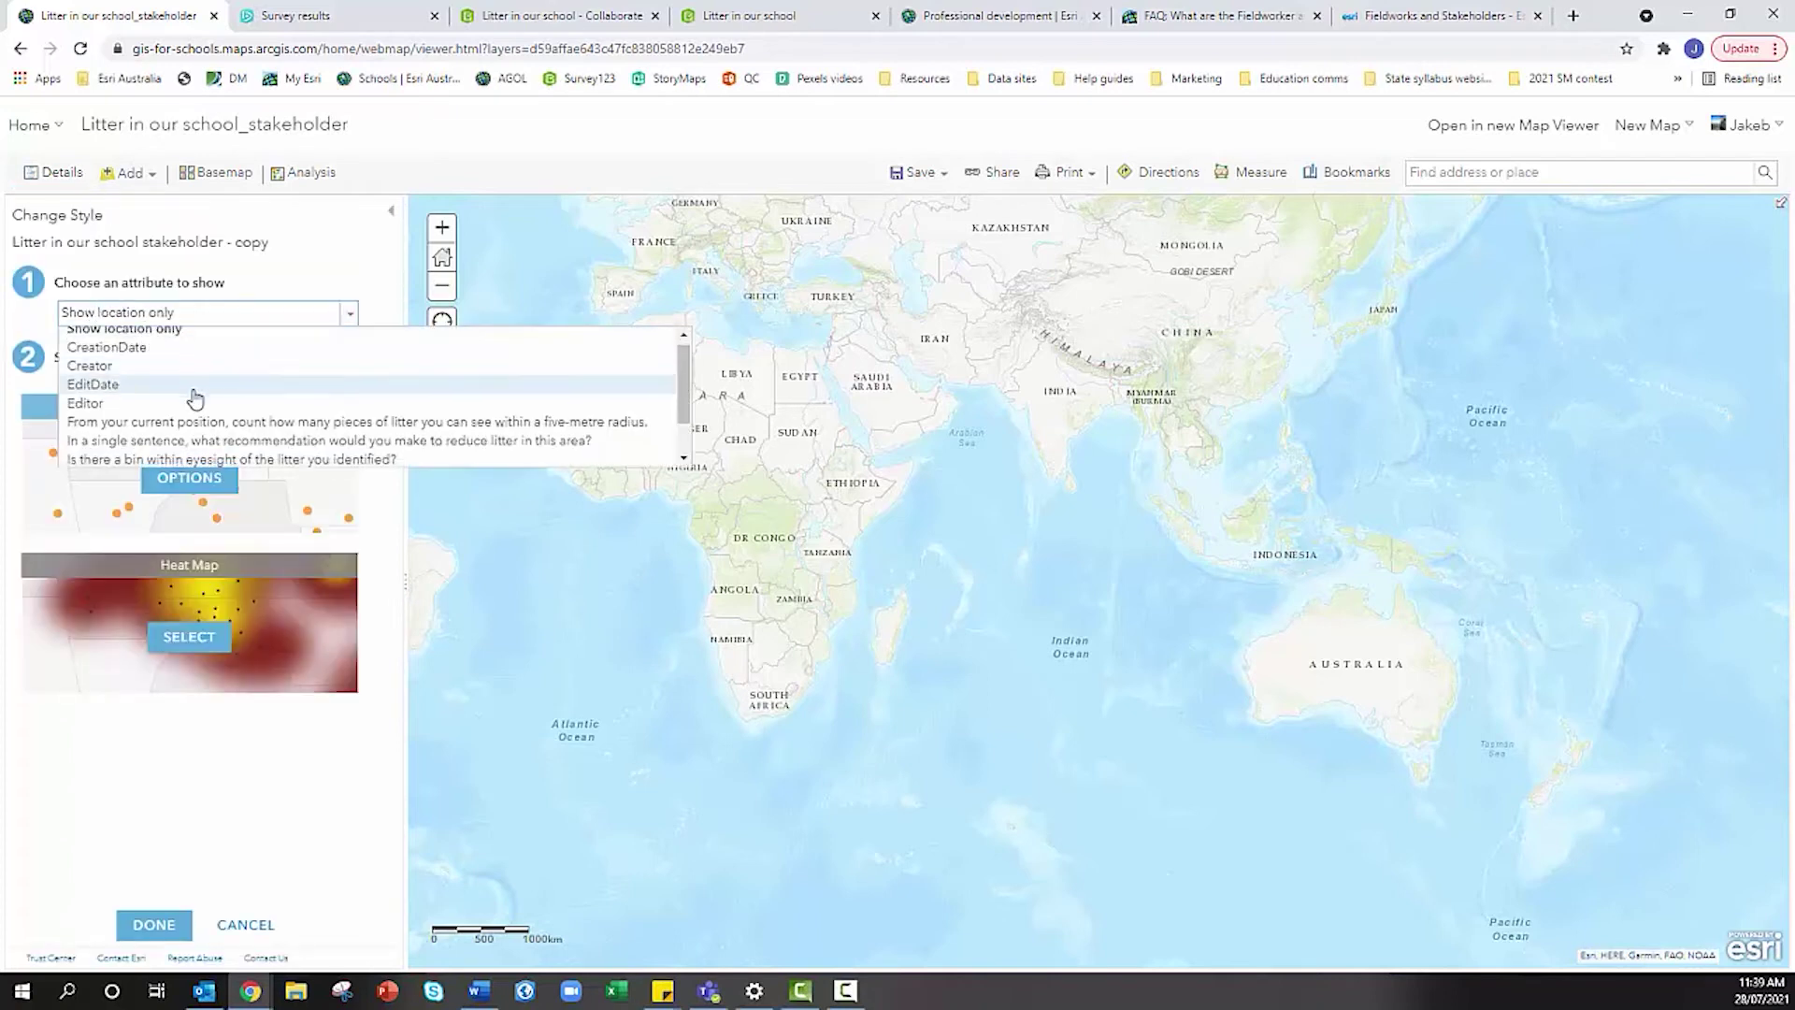
{"action": "left_click", "coordinate": [278, 415]}
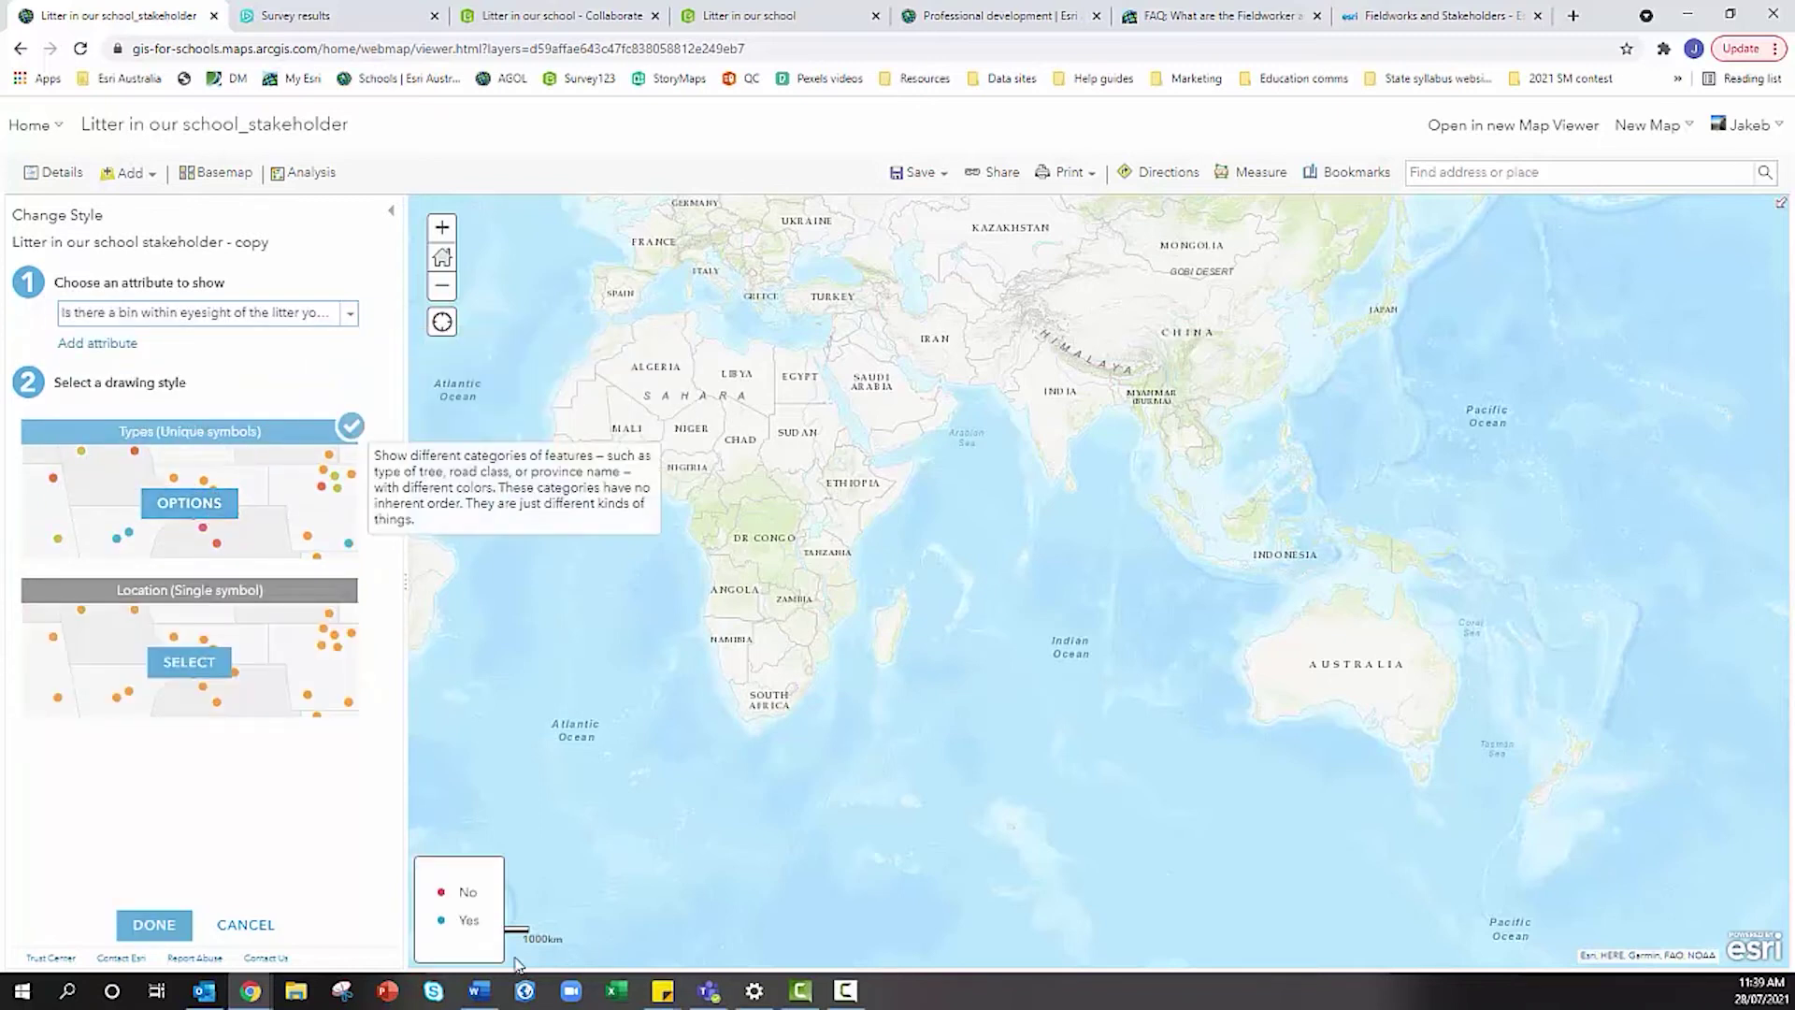
- Put Yes ahead of No and make the Yes symbol green
{"action": "left_click", "coordinate": [180, 504]}
{"action": "left_click_drag", "start_coordinate": [29, 378], "coordinate": [35, 344]}
{"action": "left_click", "coordinate": [45, 346]}
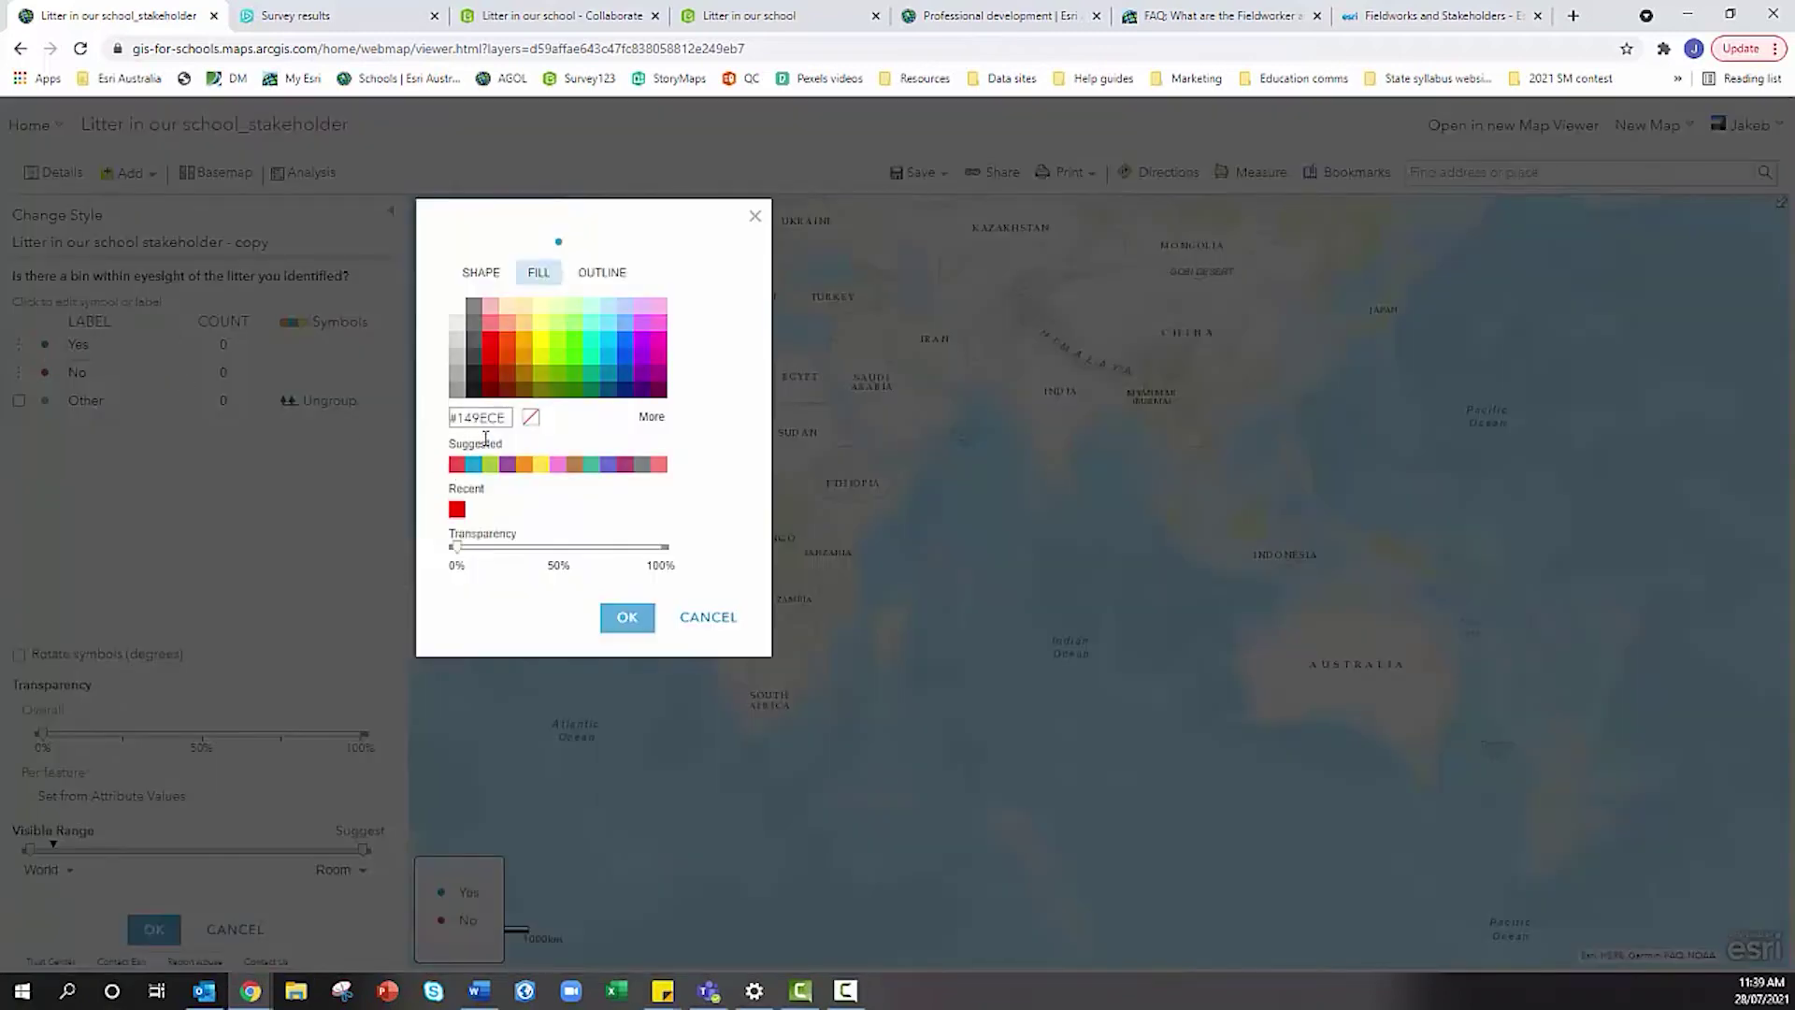
{"action": "left_click", "coordinate": [577, 383]}
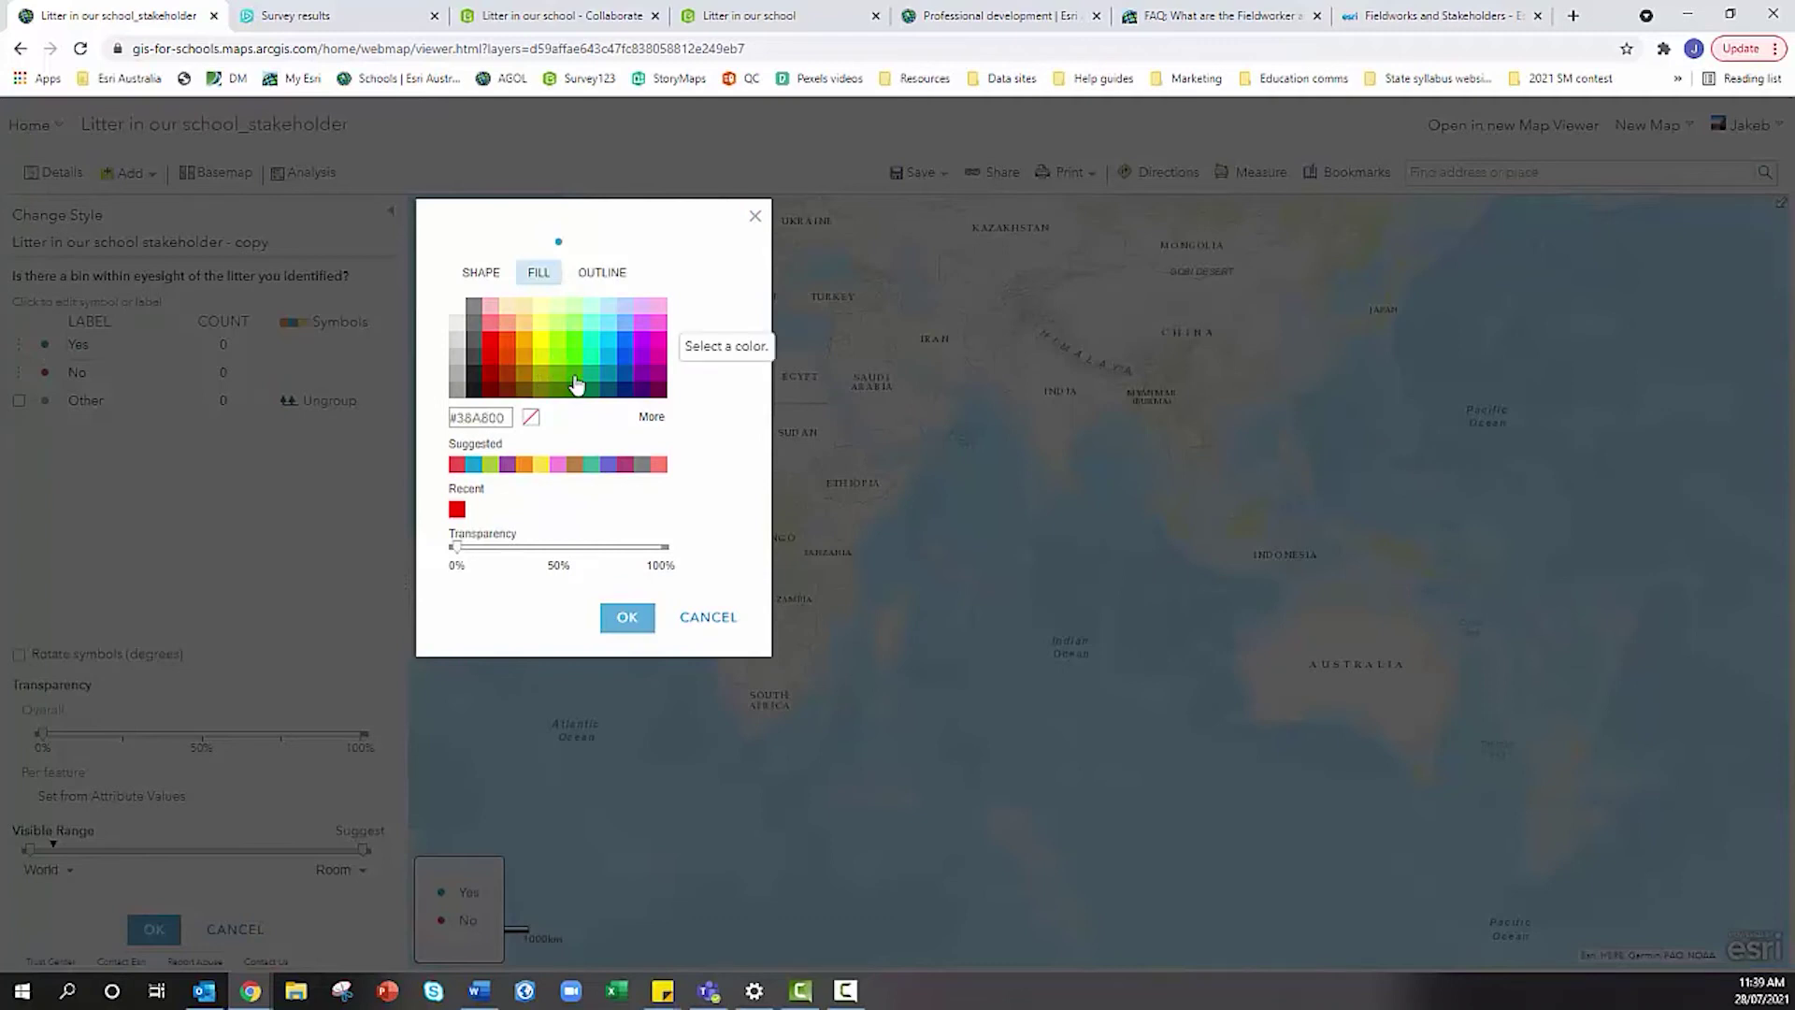
{"action": "left_click", "coordinate": [481, 272]}
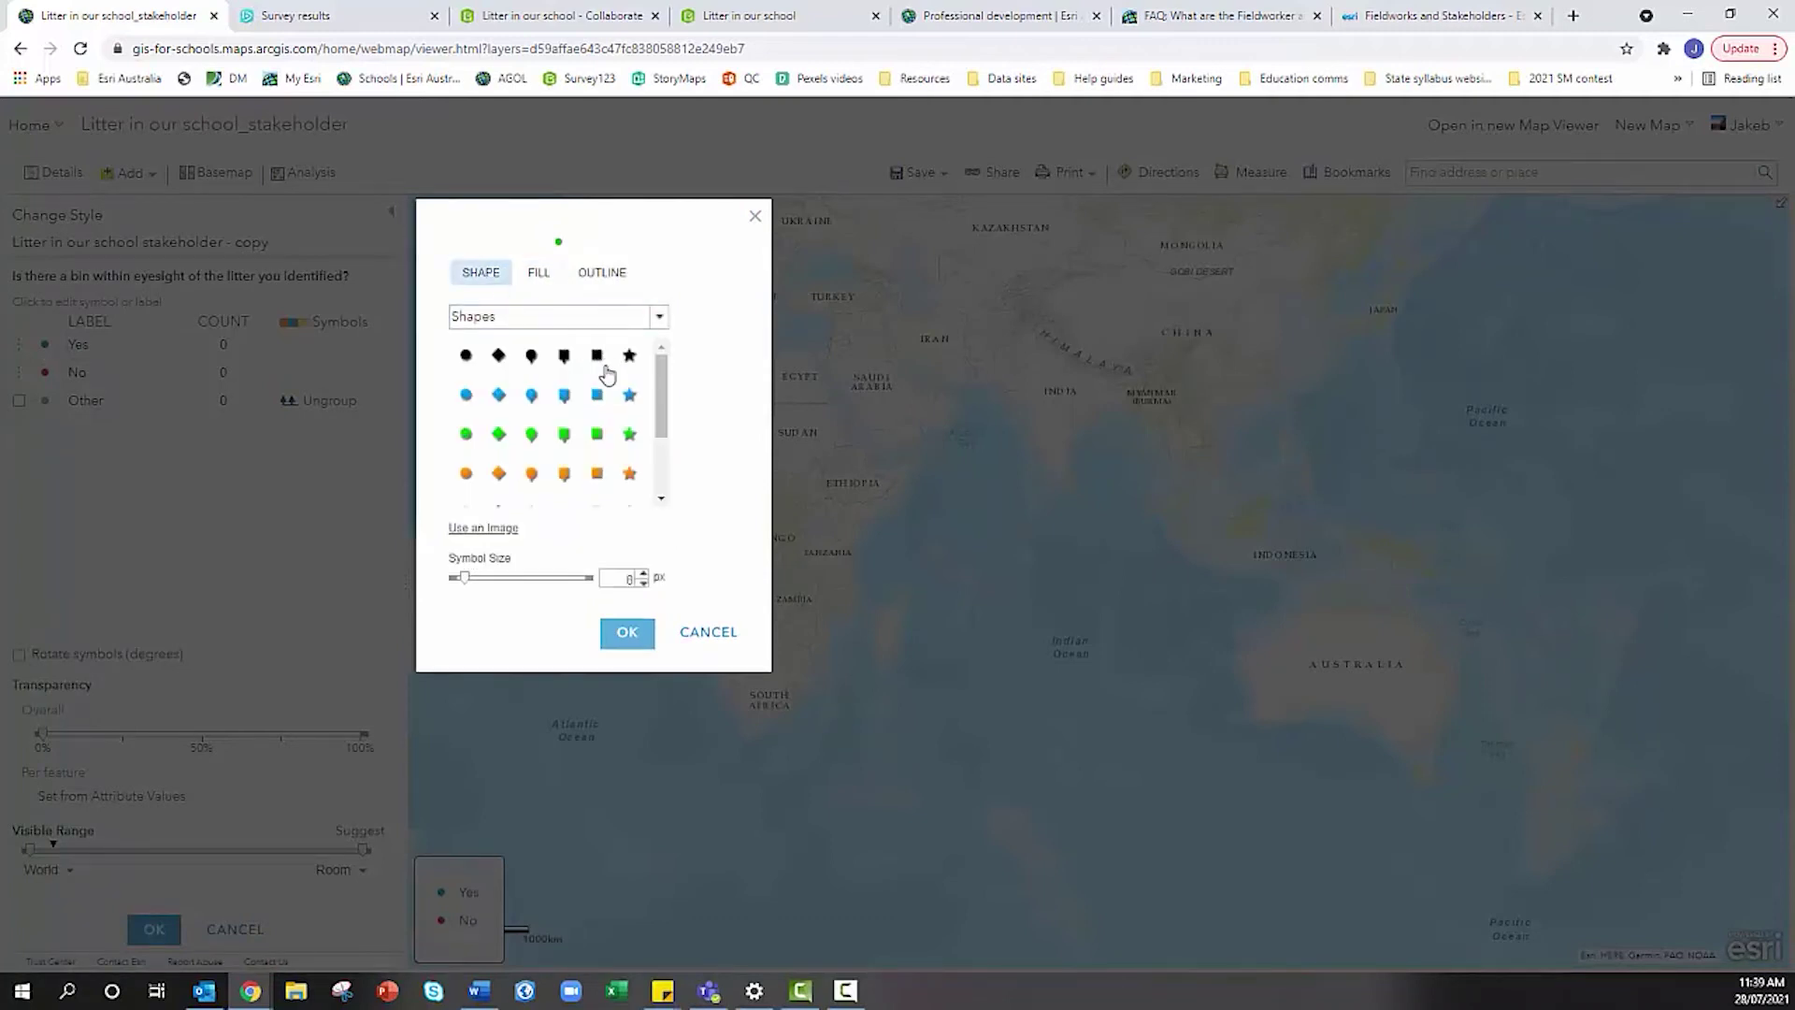
{"action": "left_click", "coordinate": [627, 633]}
- Enlarge the red No symbol to 10 px and finish the Yes/No style
{"action": "left_click", "coordinate": [43, 376]}
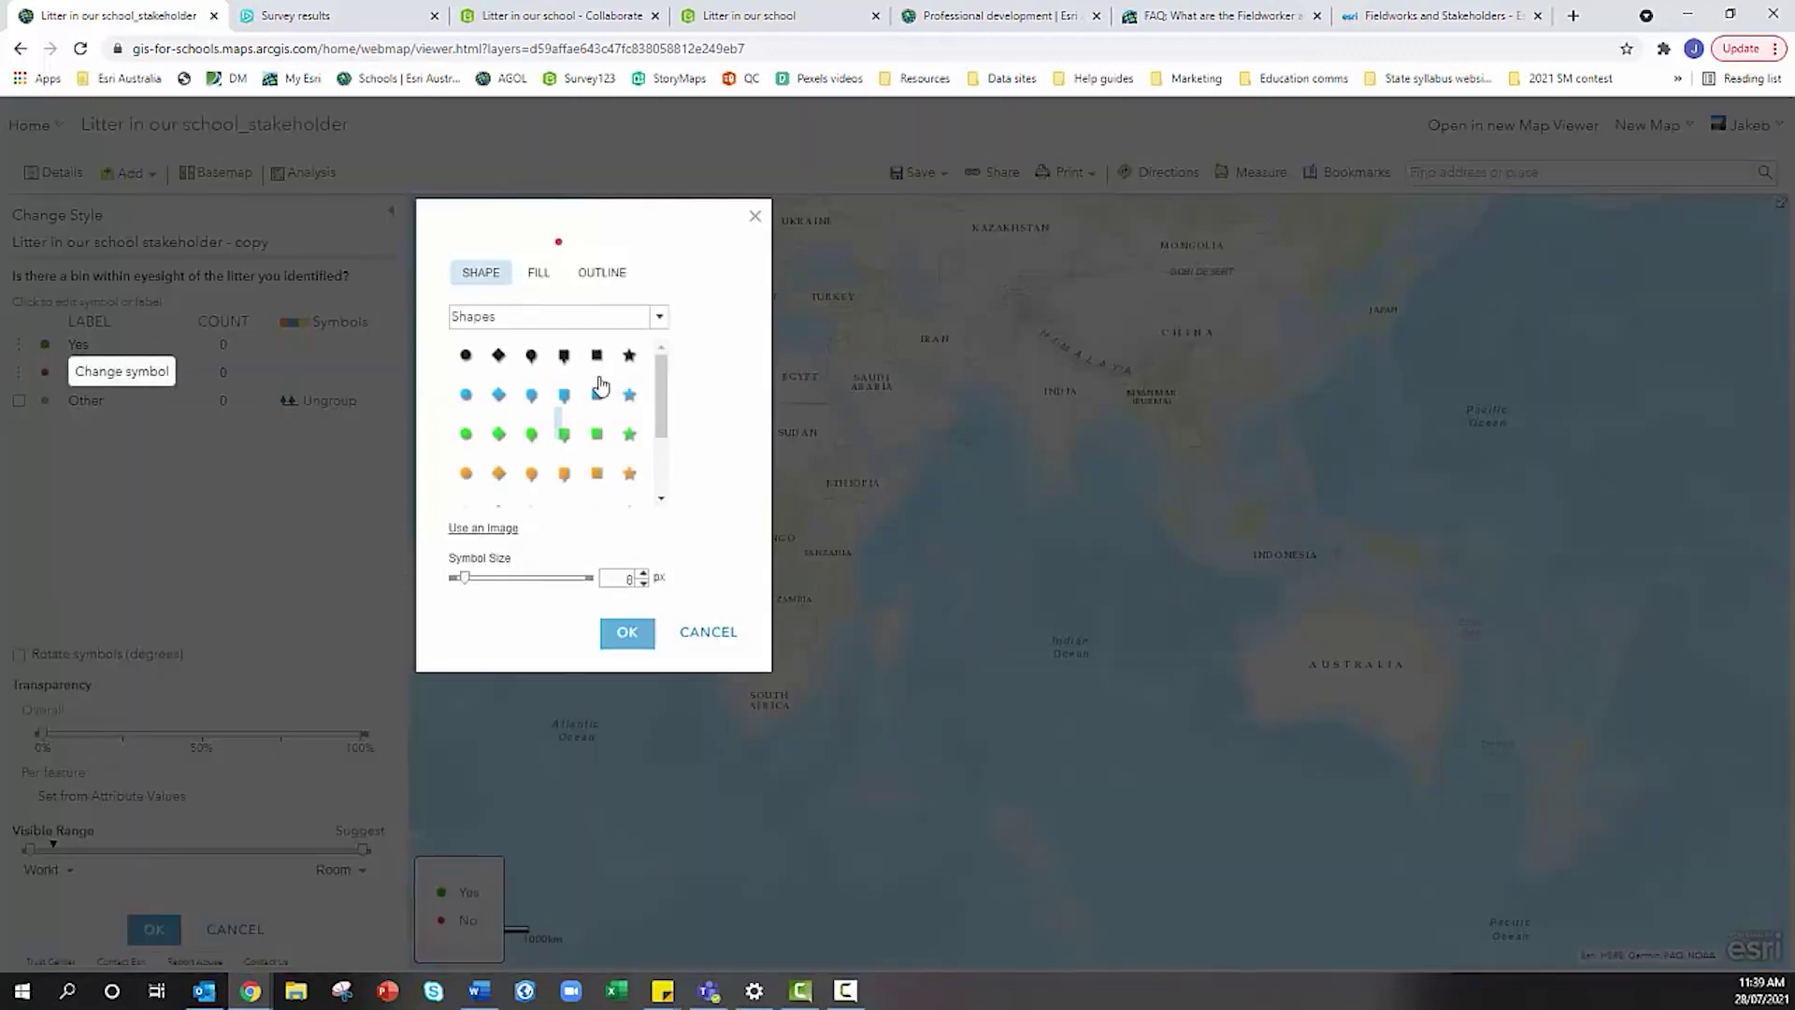
{"action": "left_click", "coordinate": [643, 573]}
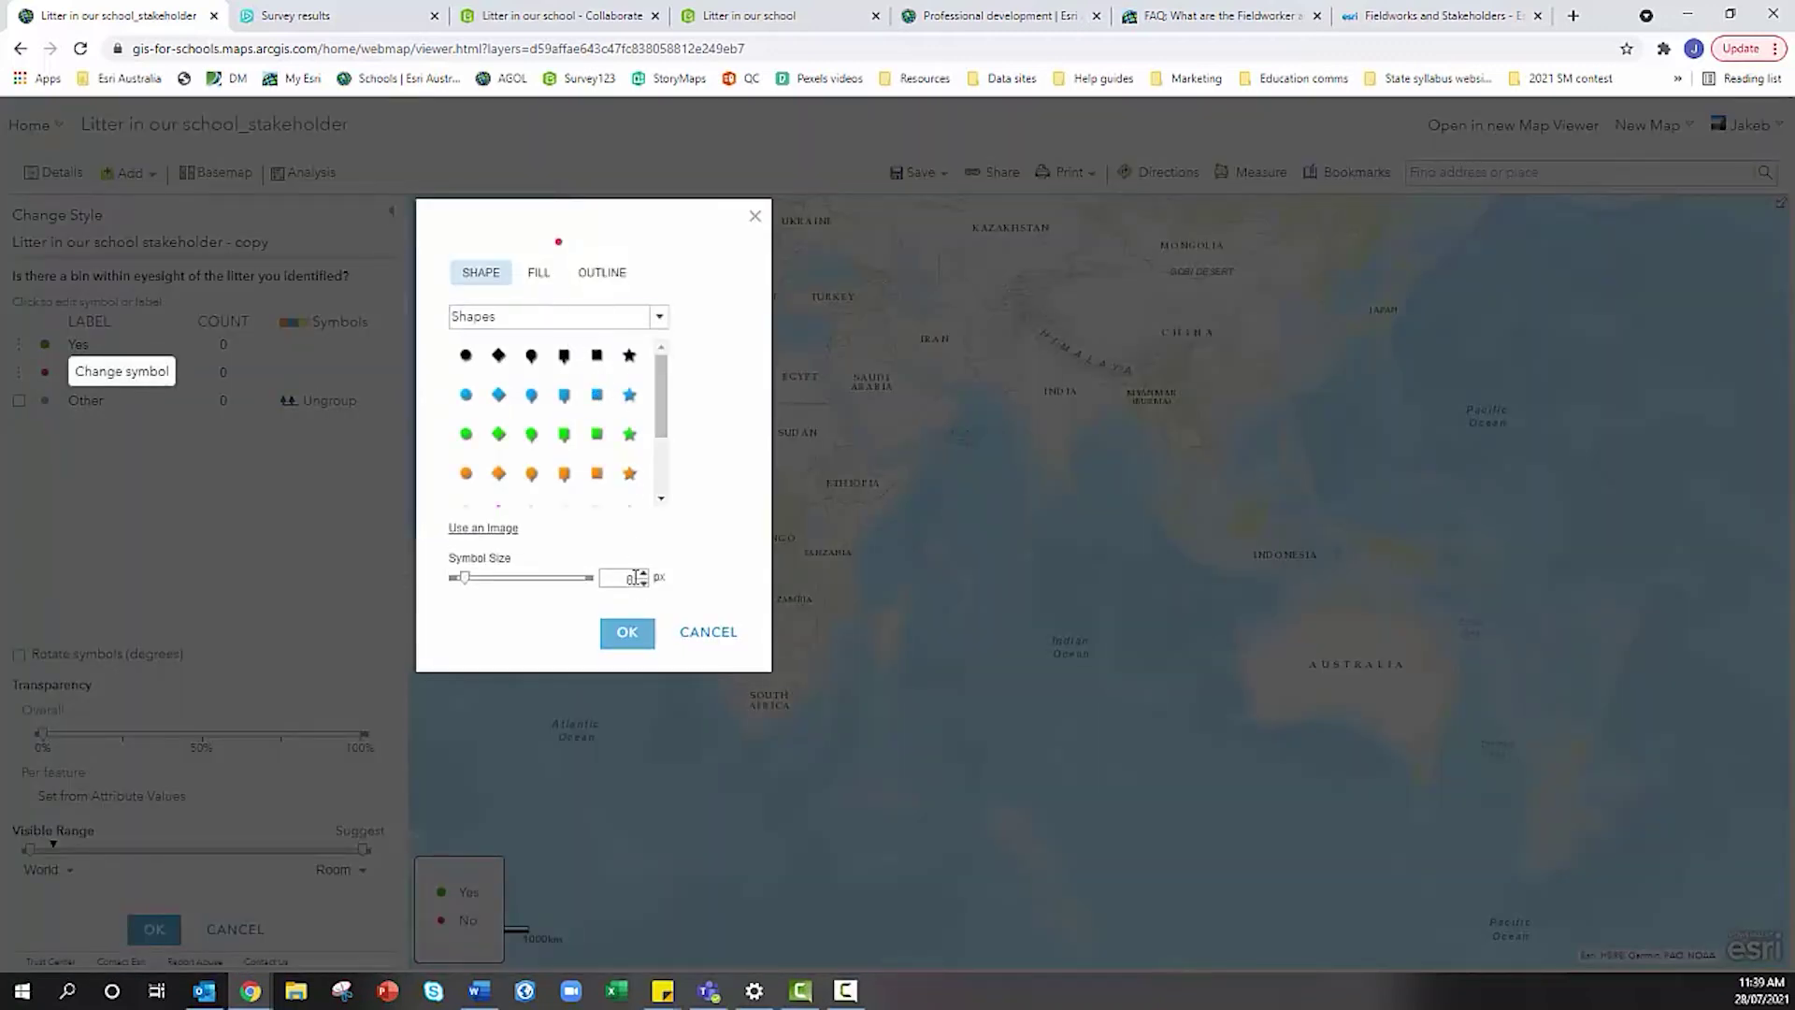
{"action": "left_click", "coordinate": [644, 574]}
{"action": "left_click", "coordinate": [627, 636]}
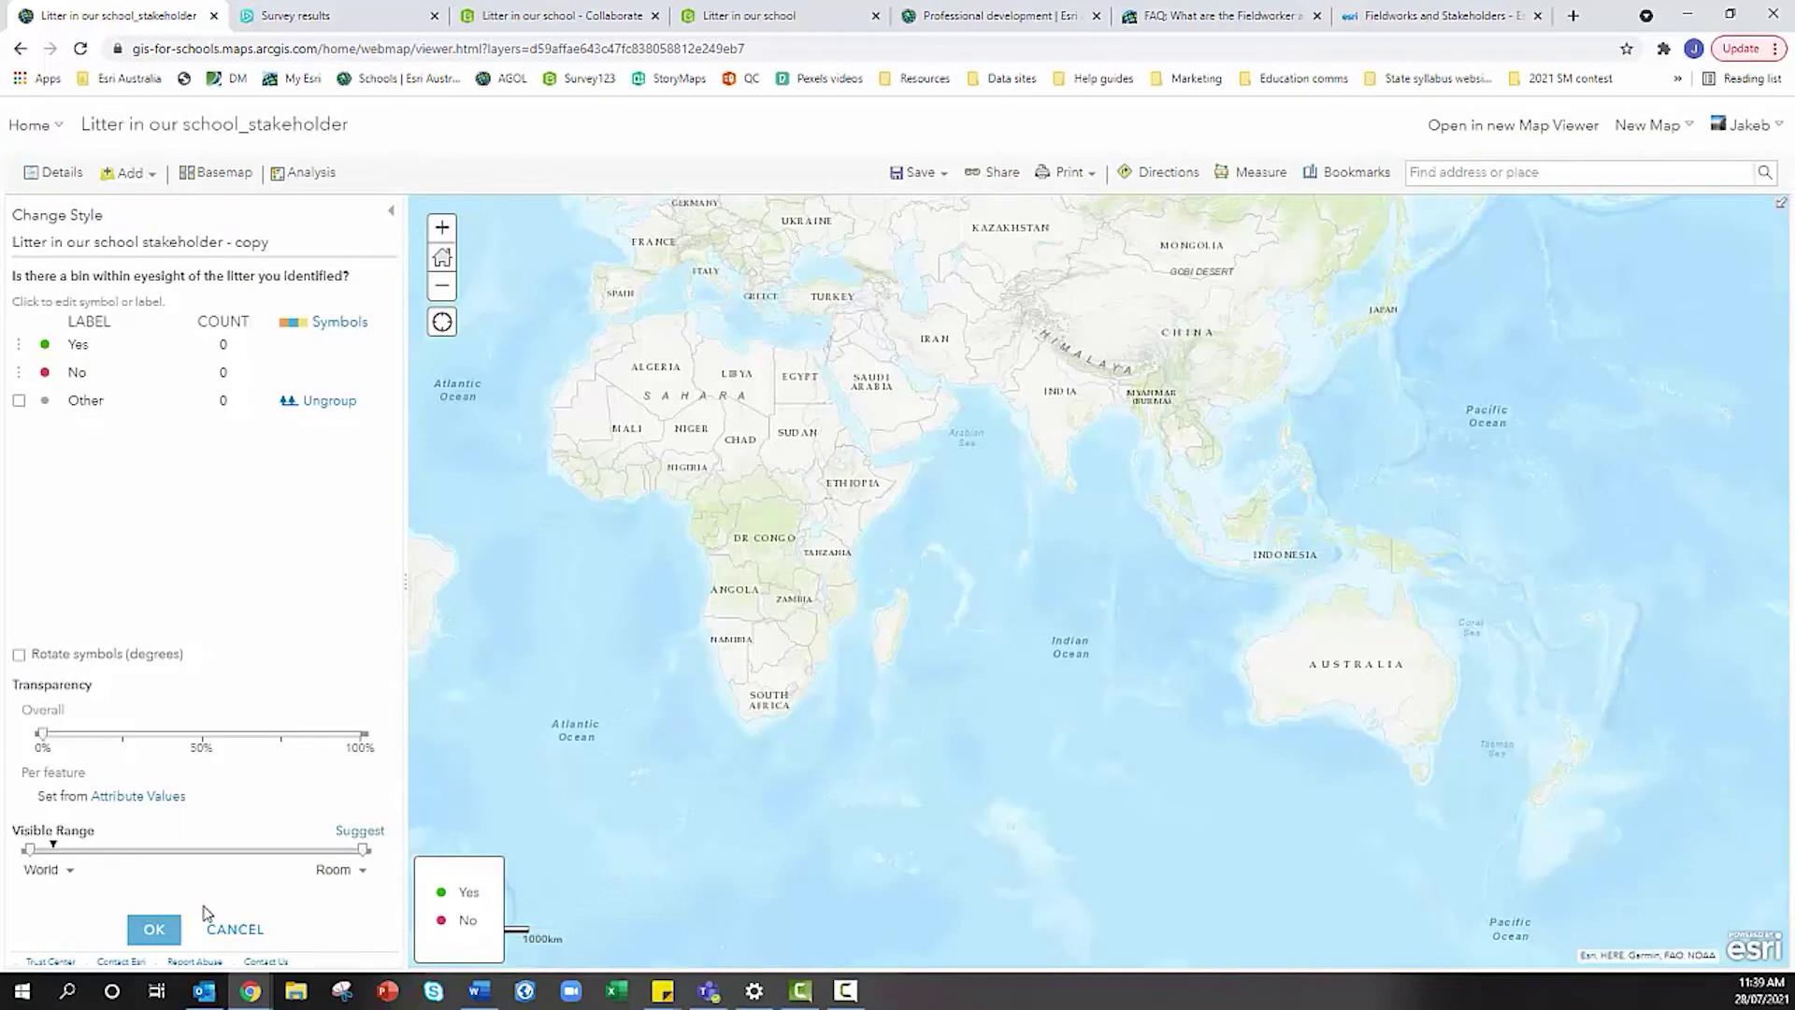
{"action": "left_click", "coordinate": [170, 931]}
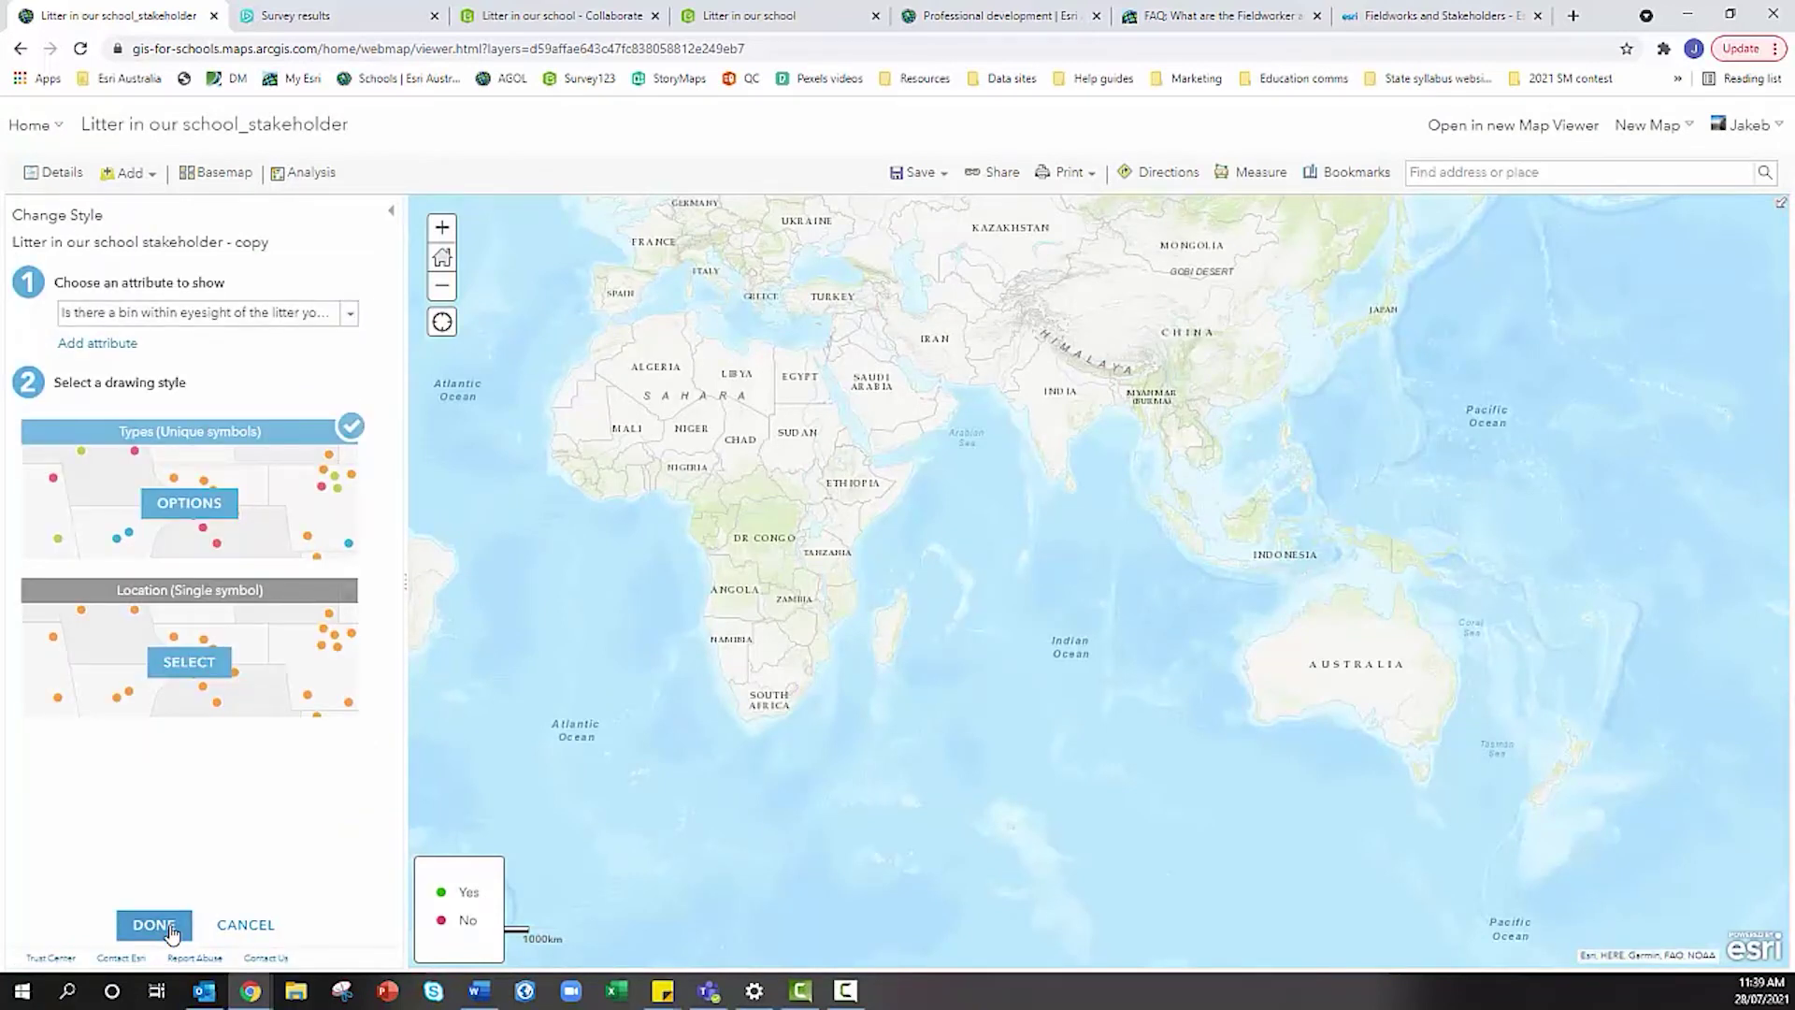
{"action": "left_click", "coordinate": [170, 928]}
- Replace the second copied layer's name with 'Is there a bin within eyesight?'
{"action": "left_click", "coordinate": [199, 309]}
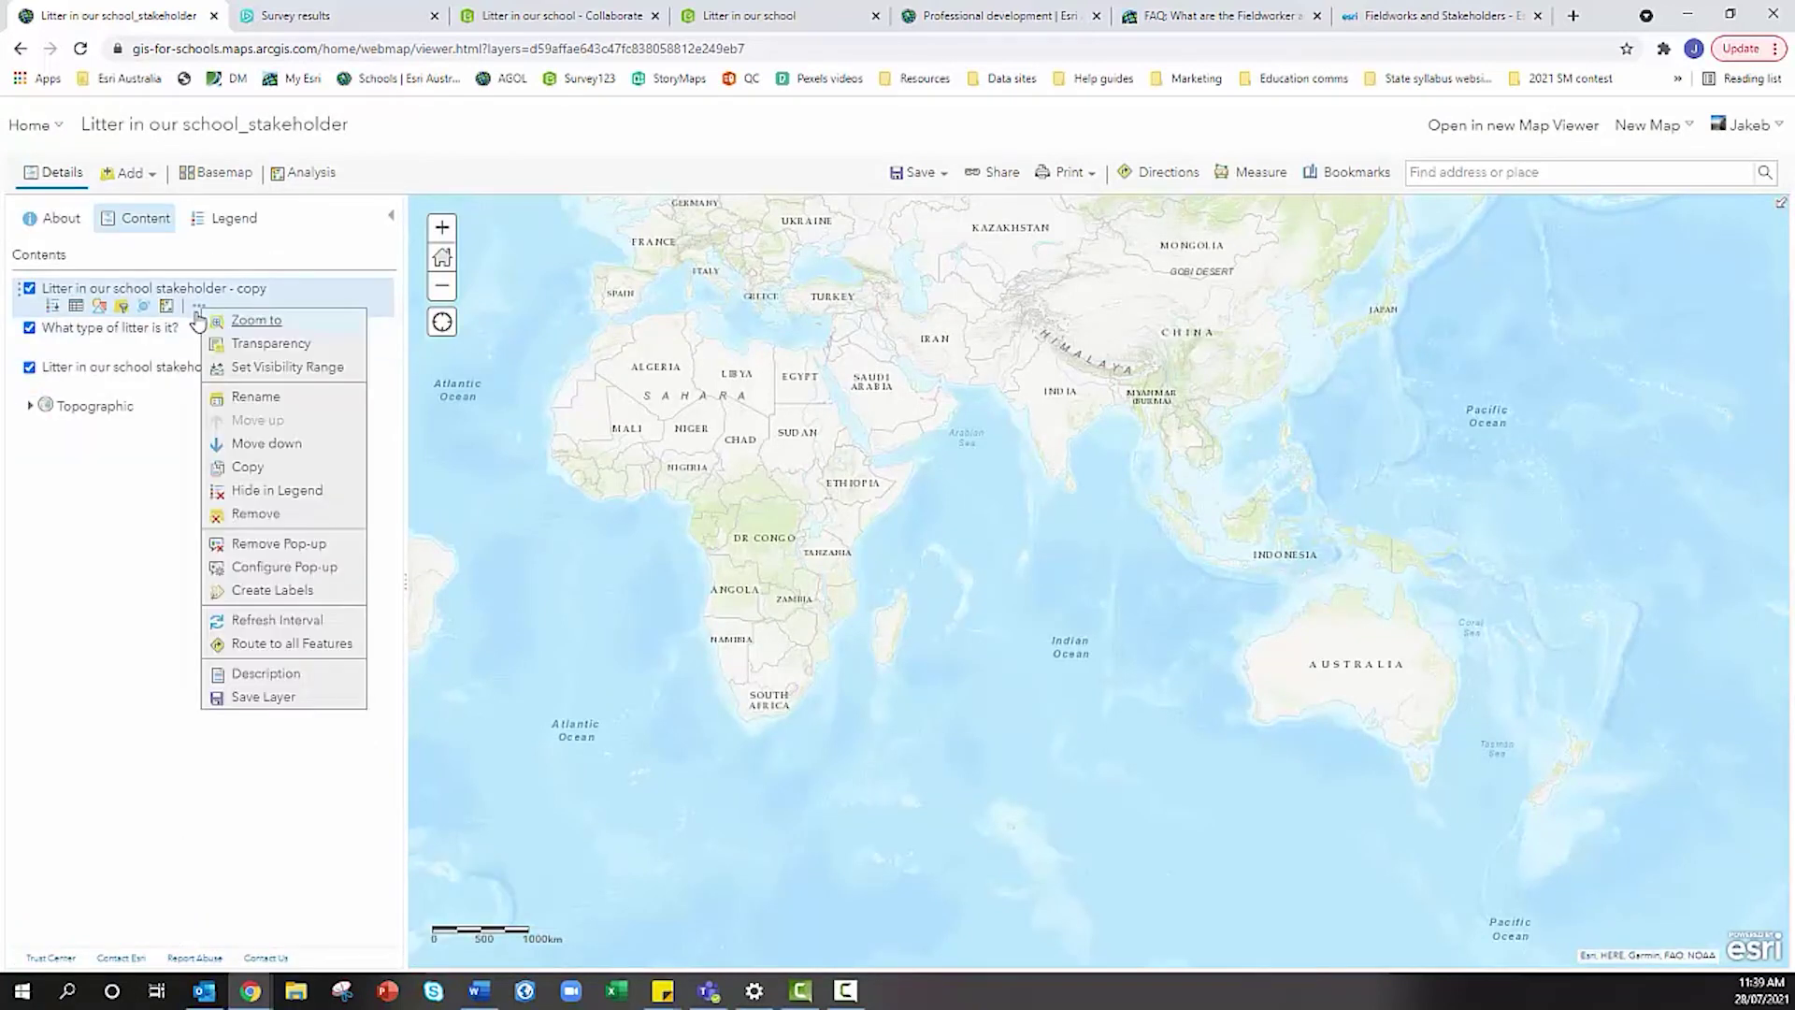
{"action": "left_click", "coordinate": [245, 396]}
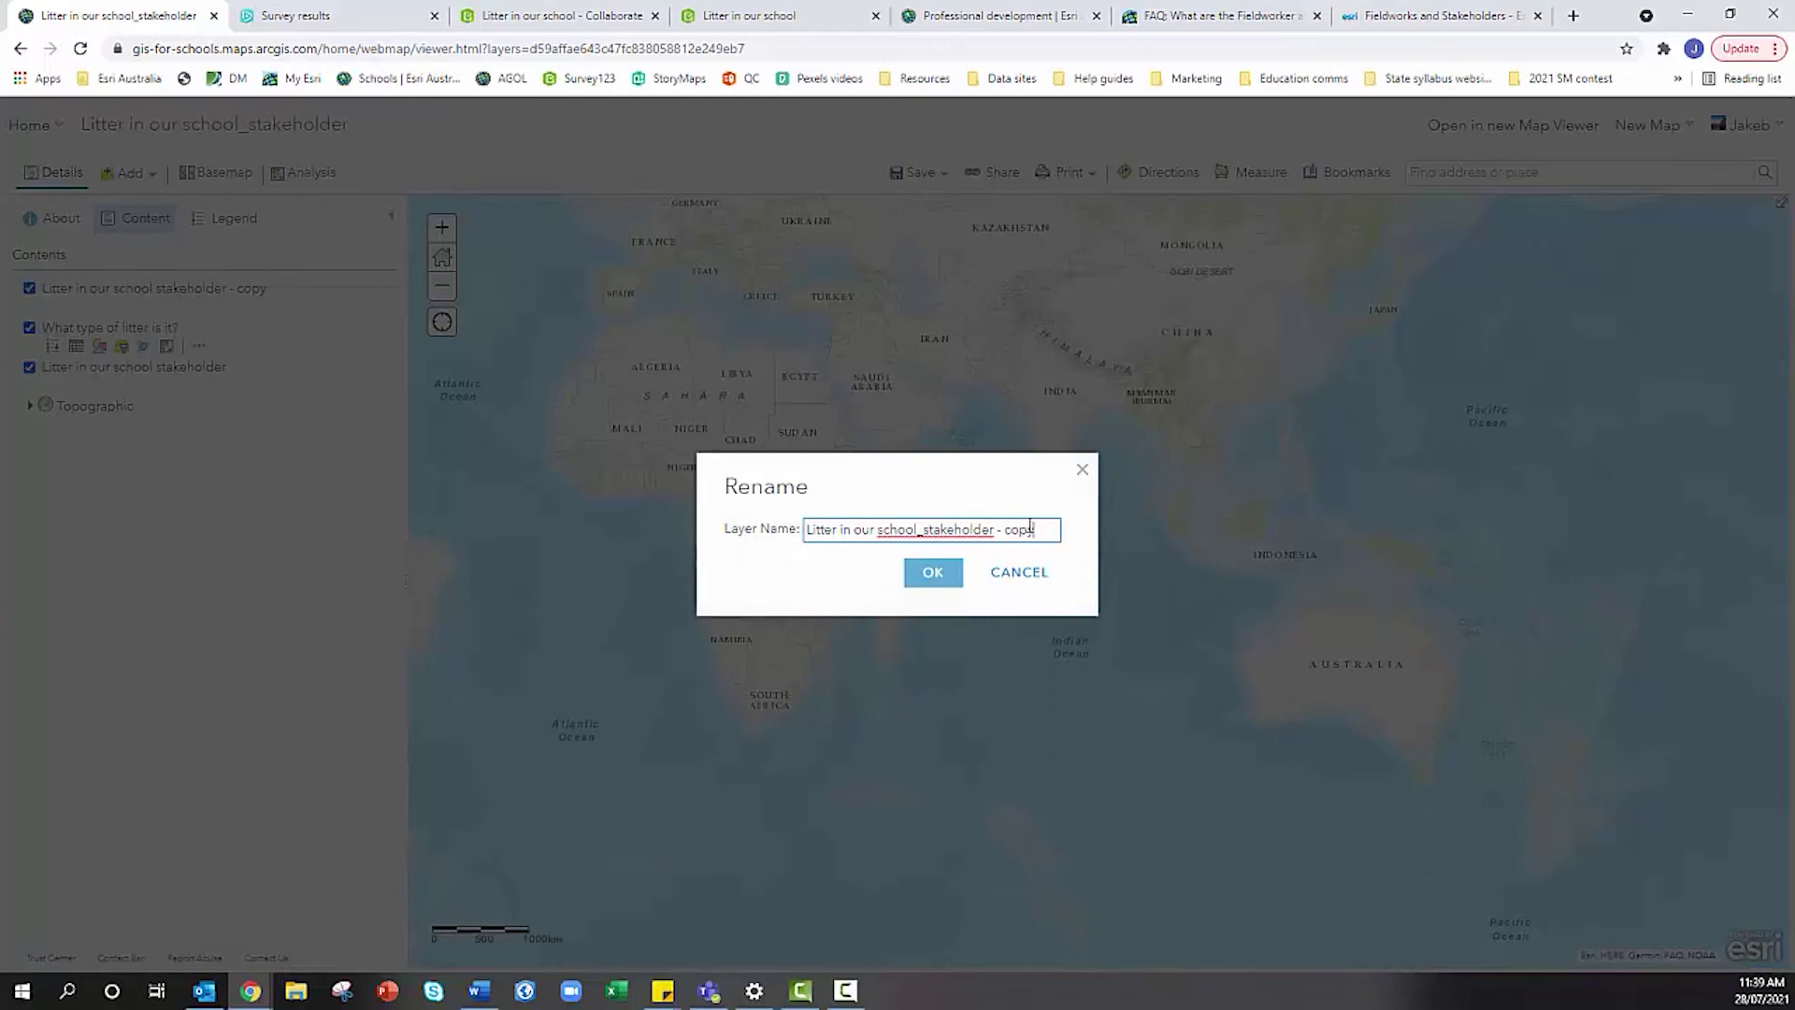
{"action": "left_click_drag", "start_coordinate": [1030, 527], "coordinate": [603, 526]}
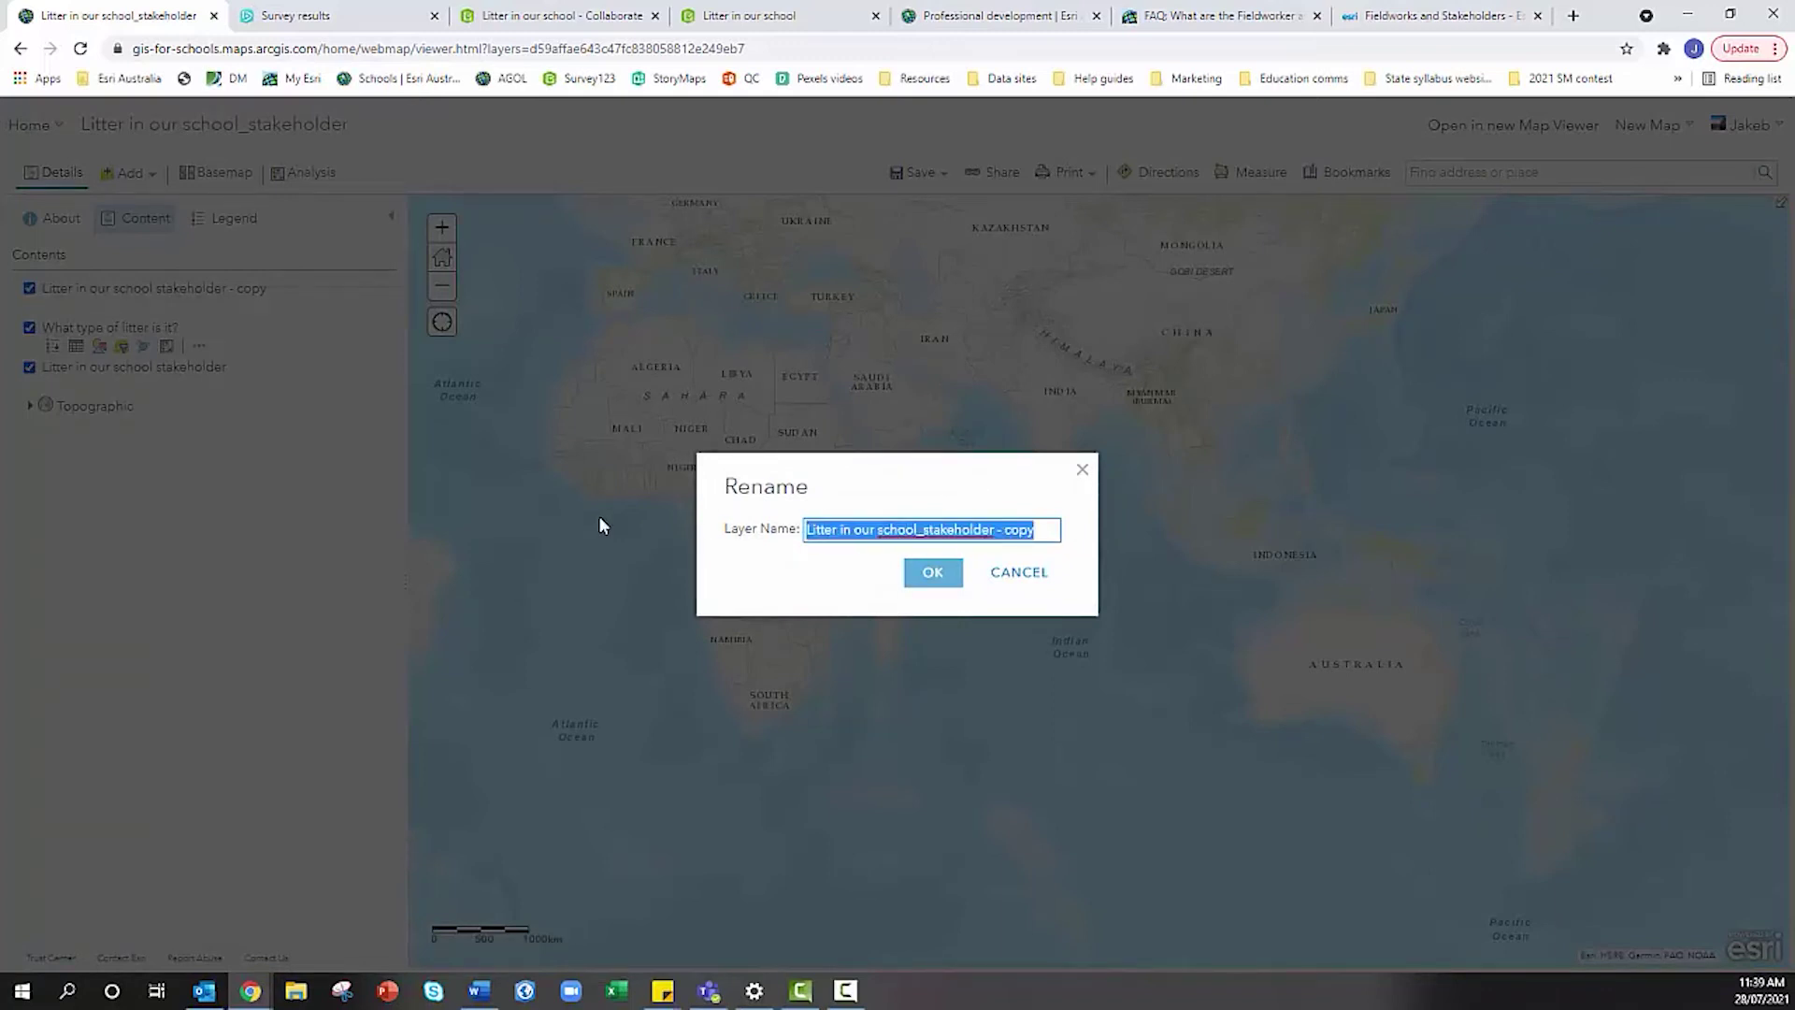
{"action": "type", "text": "Is there a bin within ey"}
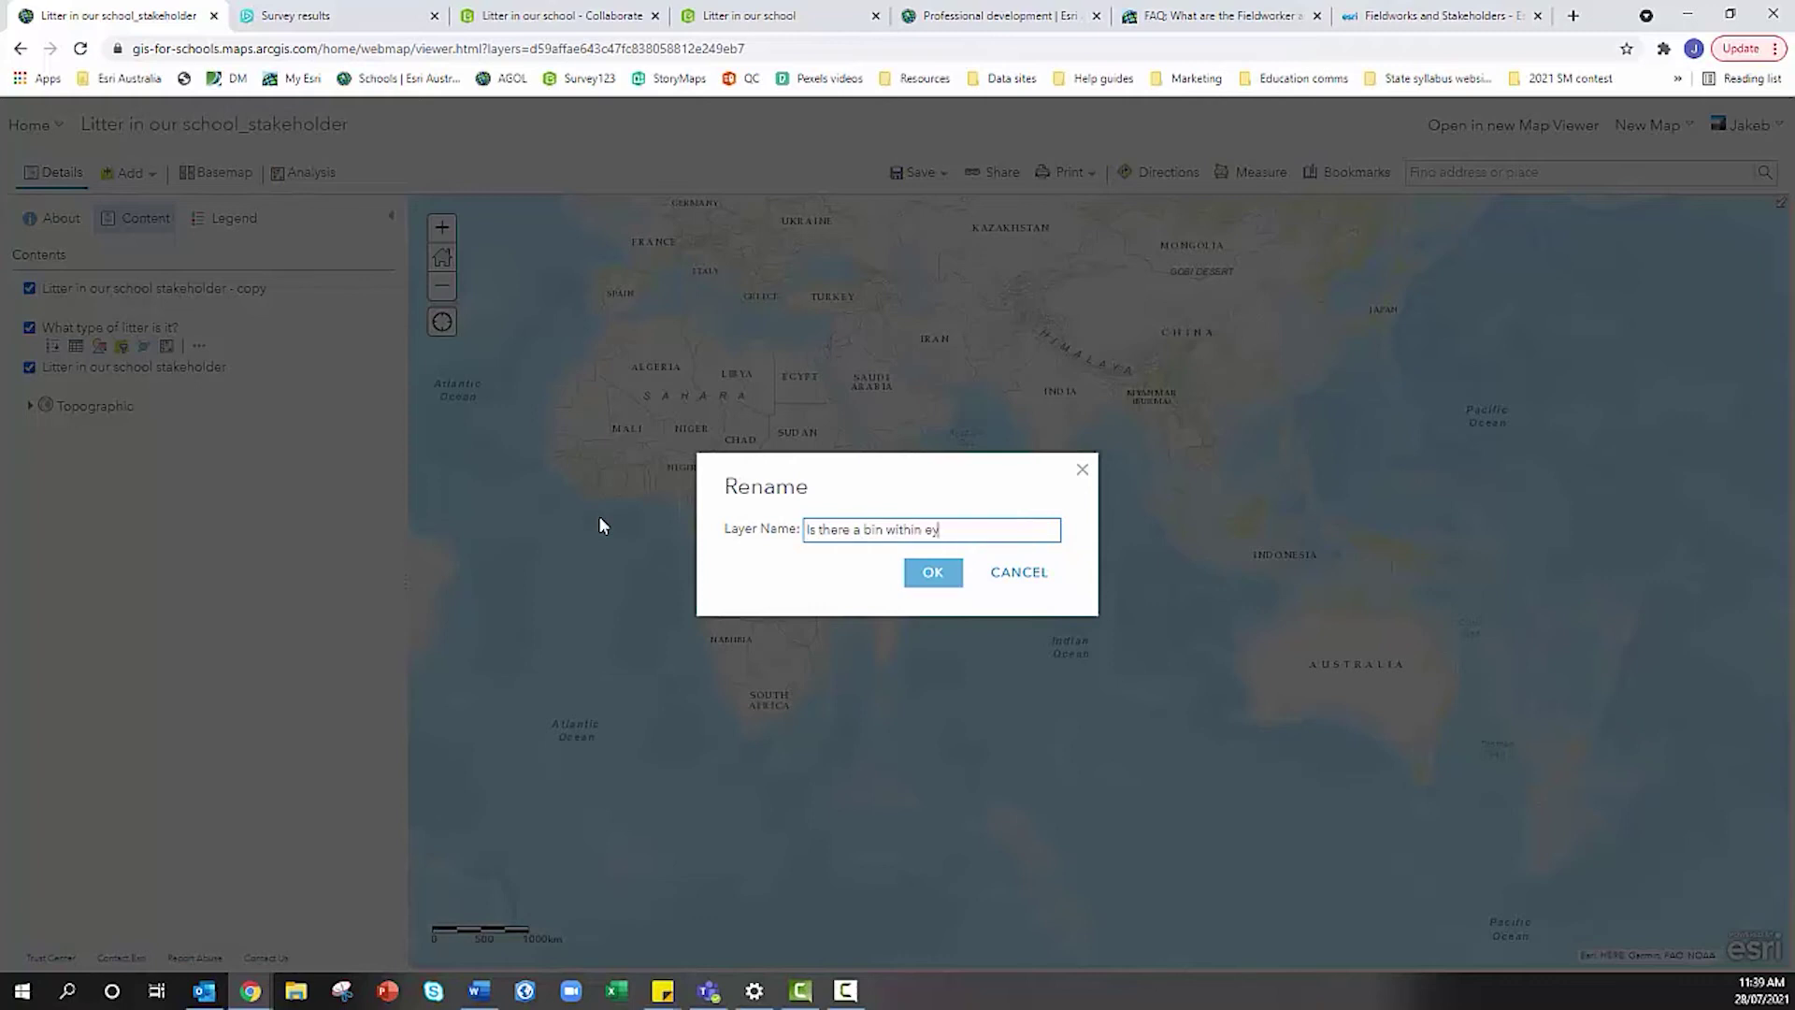
{"action": "type", "text": "esight?"}
{"action": "left_click", "coordinate": [931, 571]}
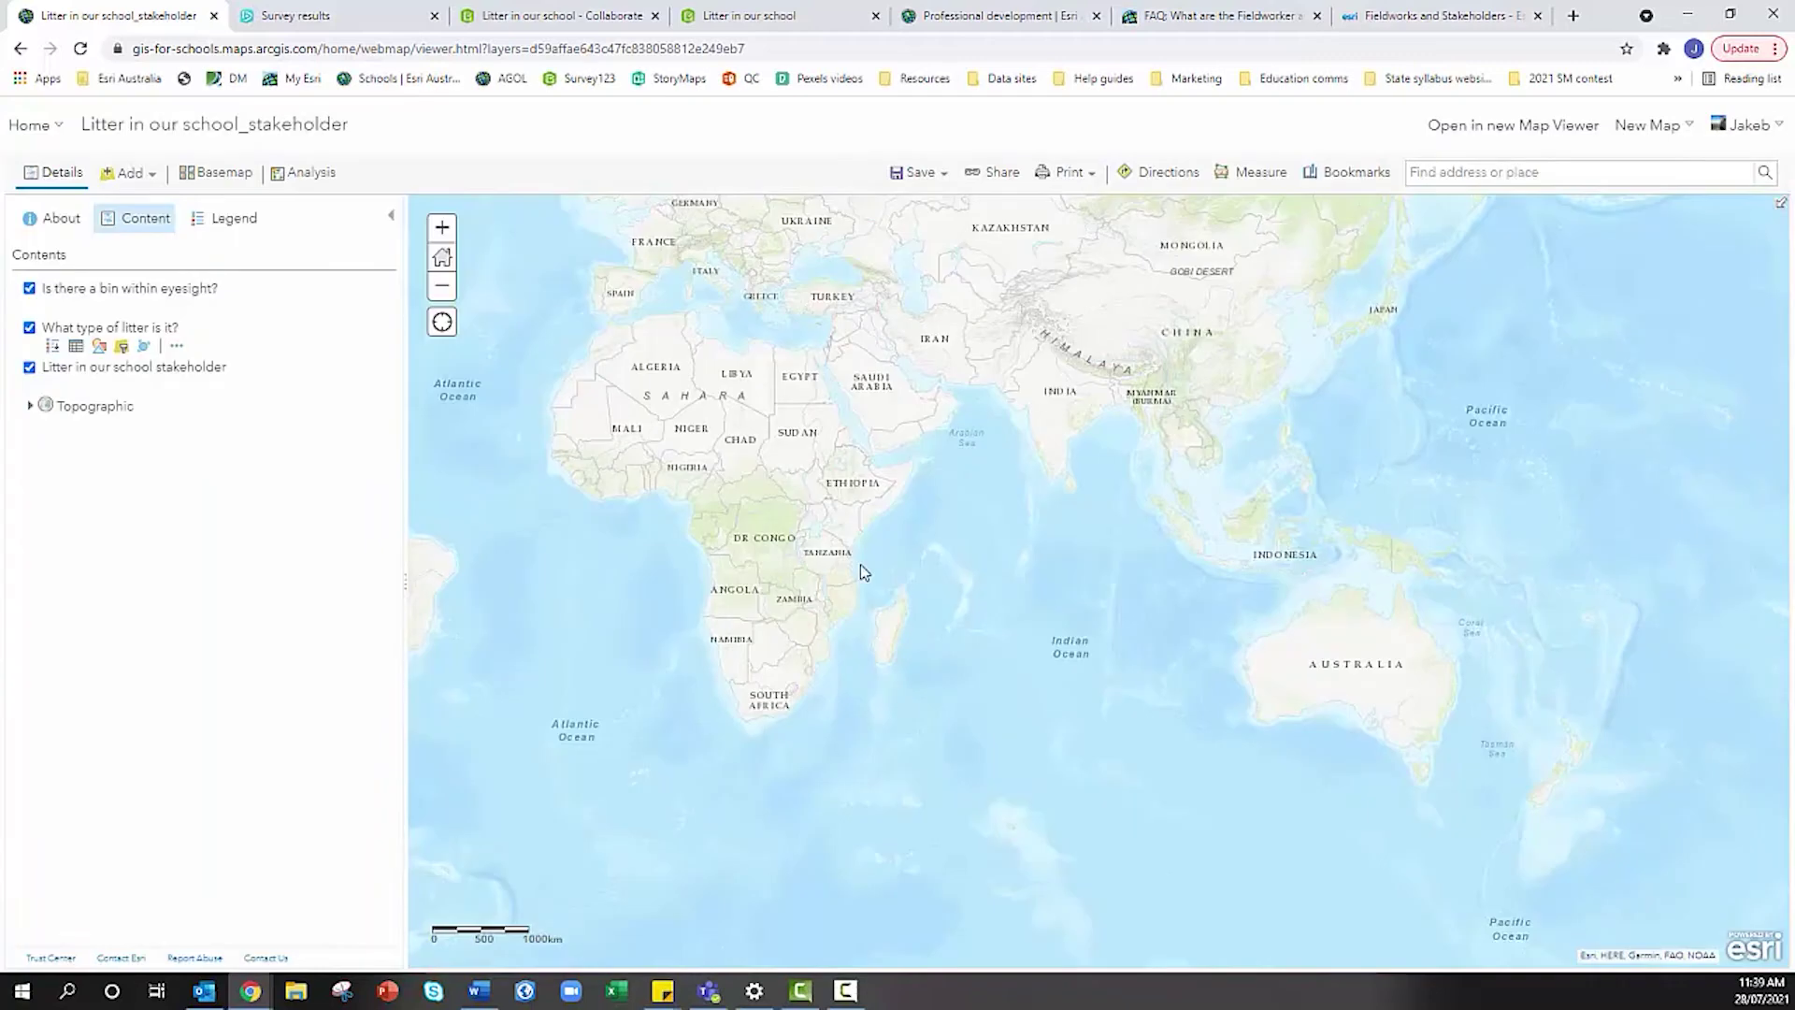
{"action": "mouse_move", "coordinate": [165, 383]}
- Scroll through the litter survey form and compare it with the stakeholder map's legend
{"action": "left_click", "coordinate": [739, 16]}
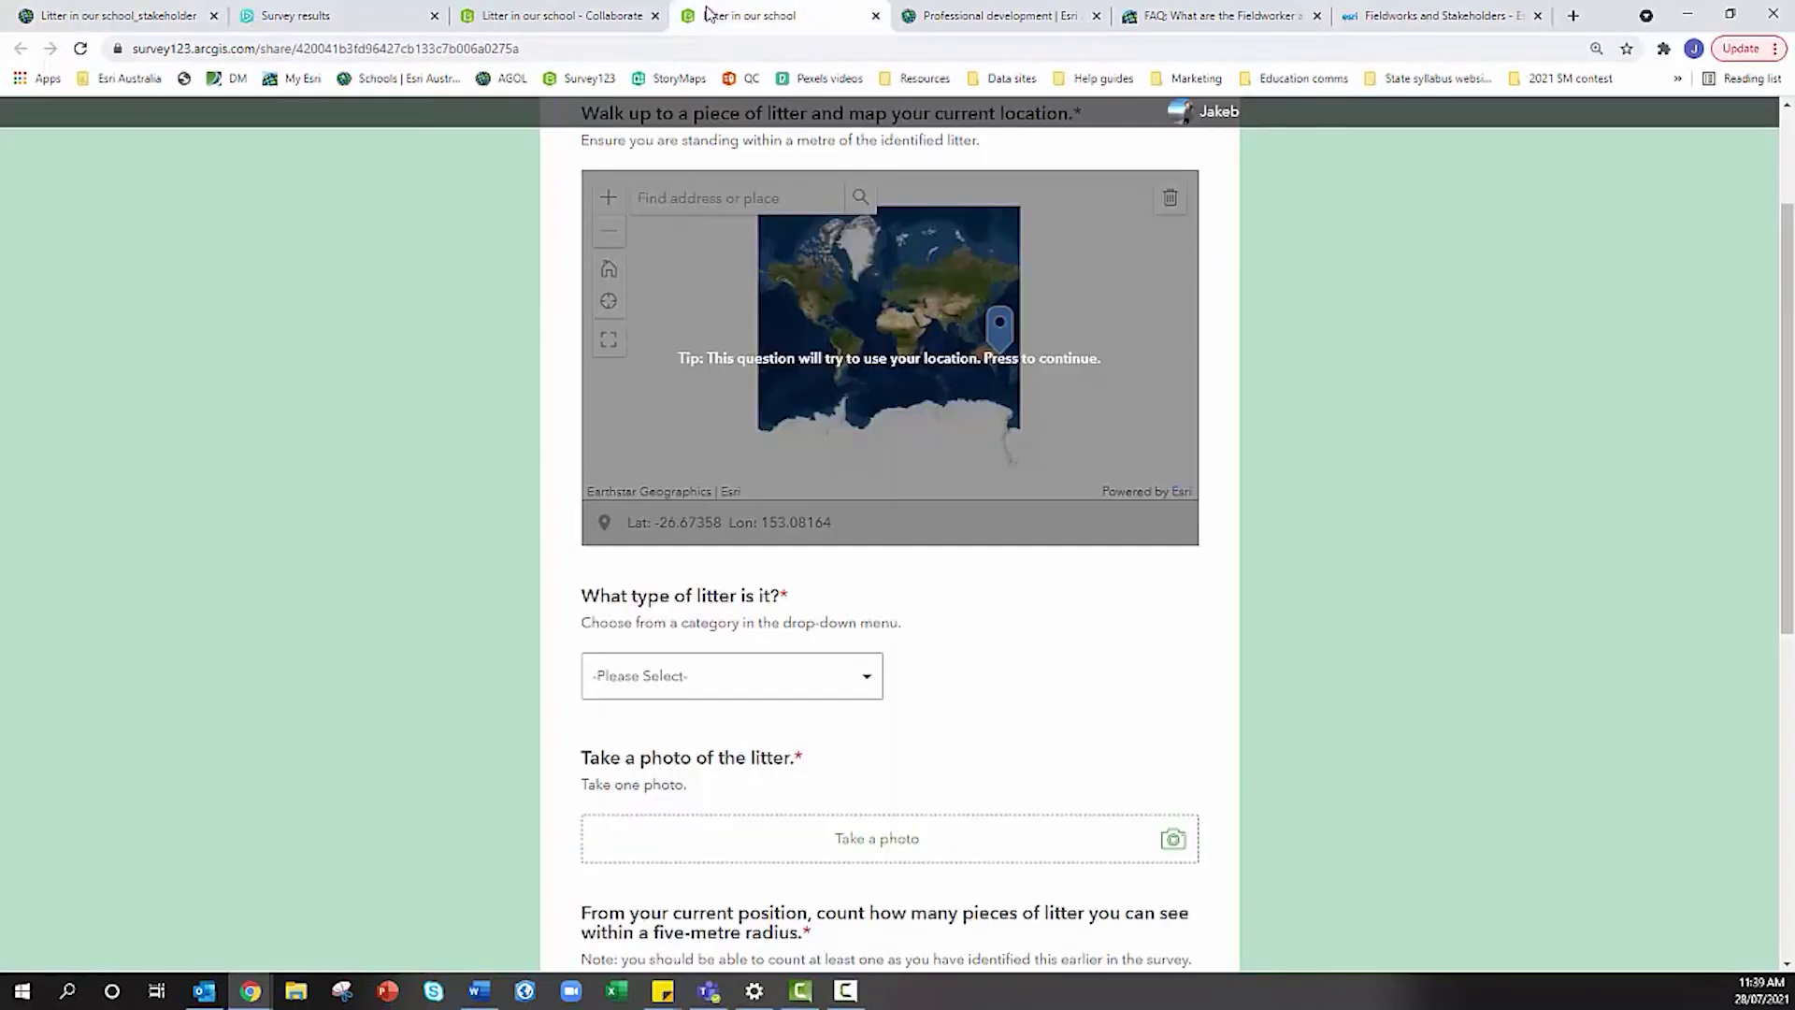
{"action": "scroll", "coordinate": [1008, 589], "scroll_direction": "up", "scroll_amount": 1}
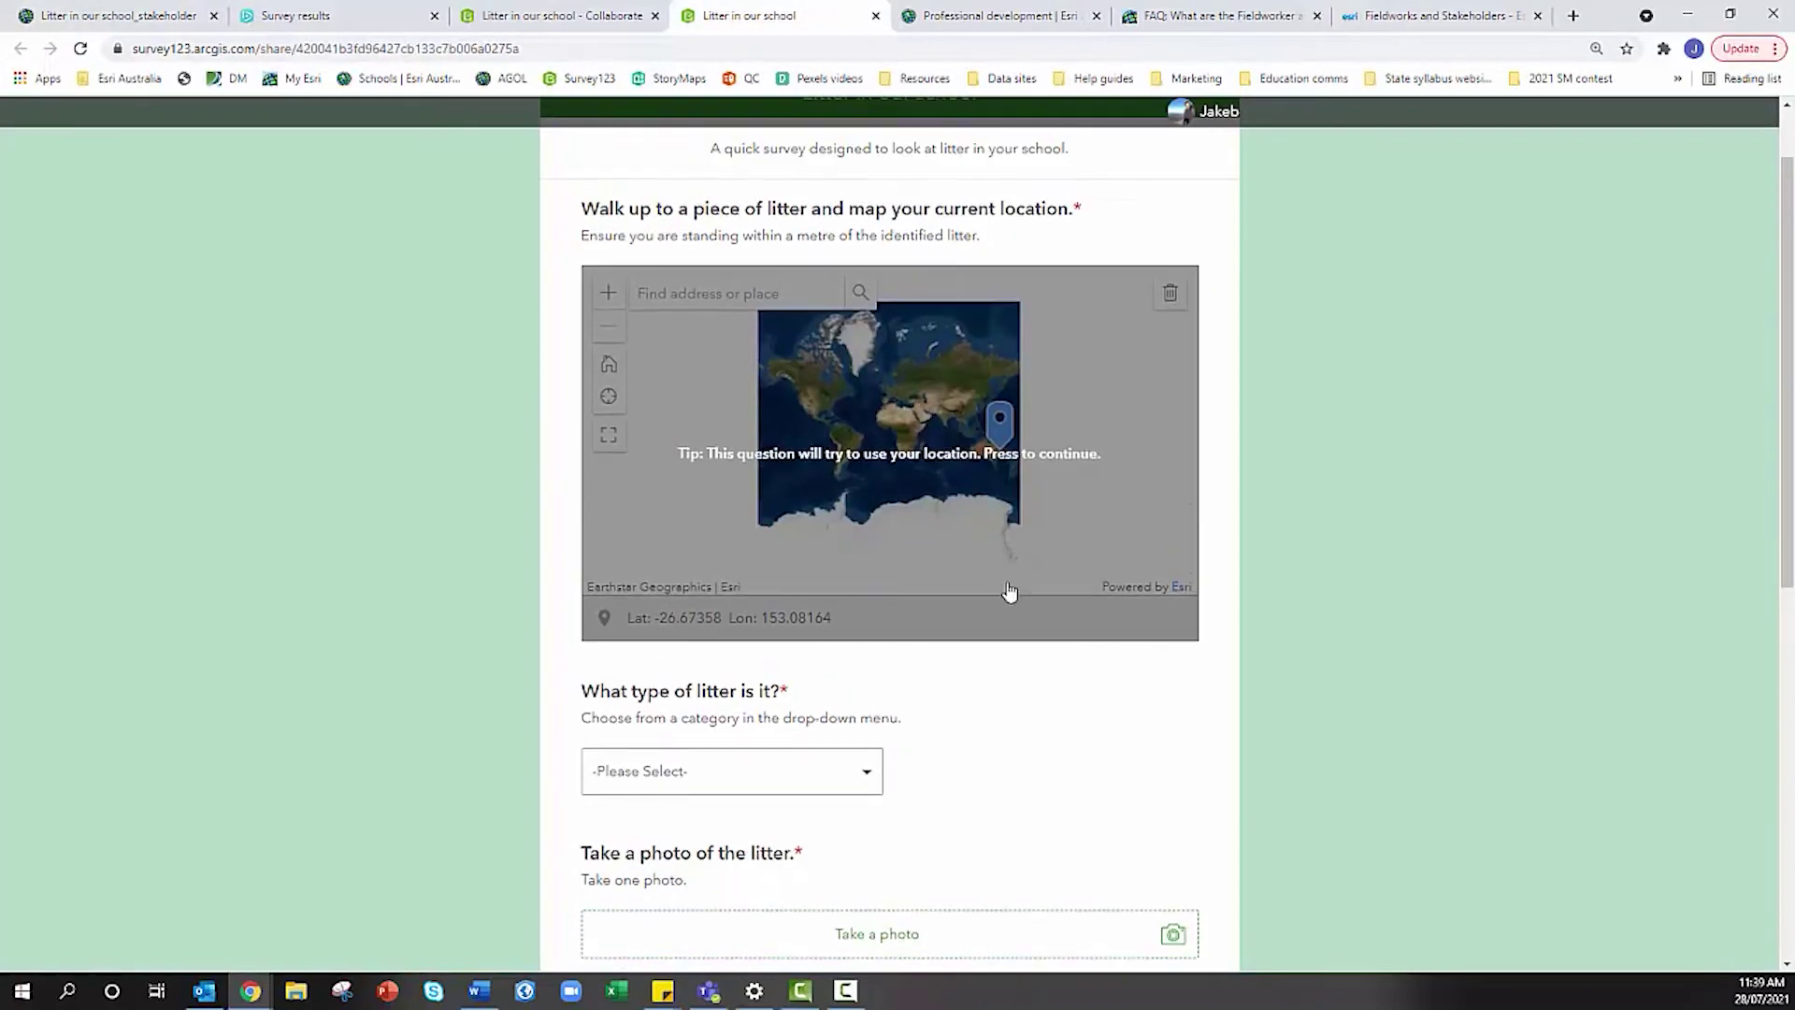
{"action": "scroll", "coordinate": [1009, 591], "scroll_direction": "up", "scroll_amount": 1}
{"action": "scroll", "coordinate": [1009, 591], "scroll_direction": "down", "scroll_amount": 3}
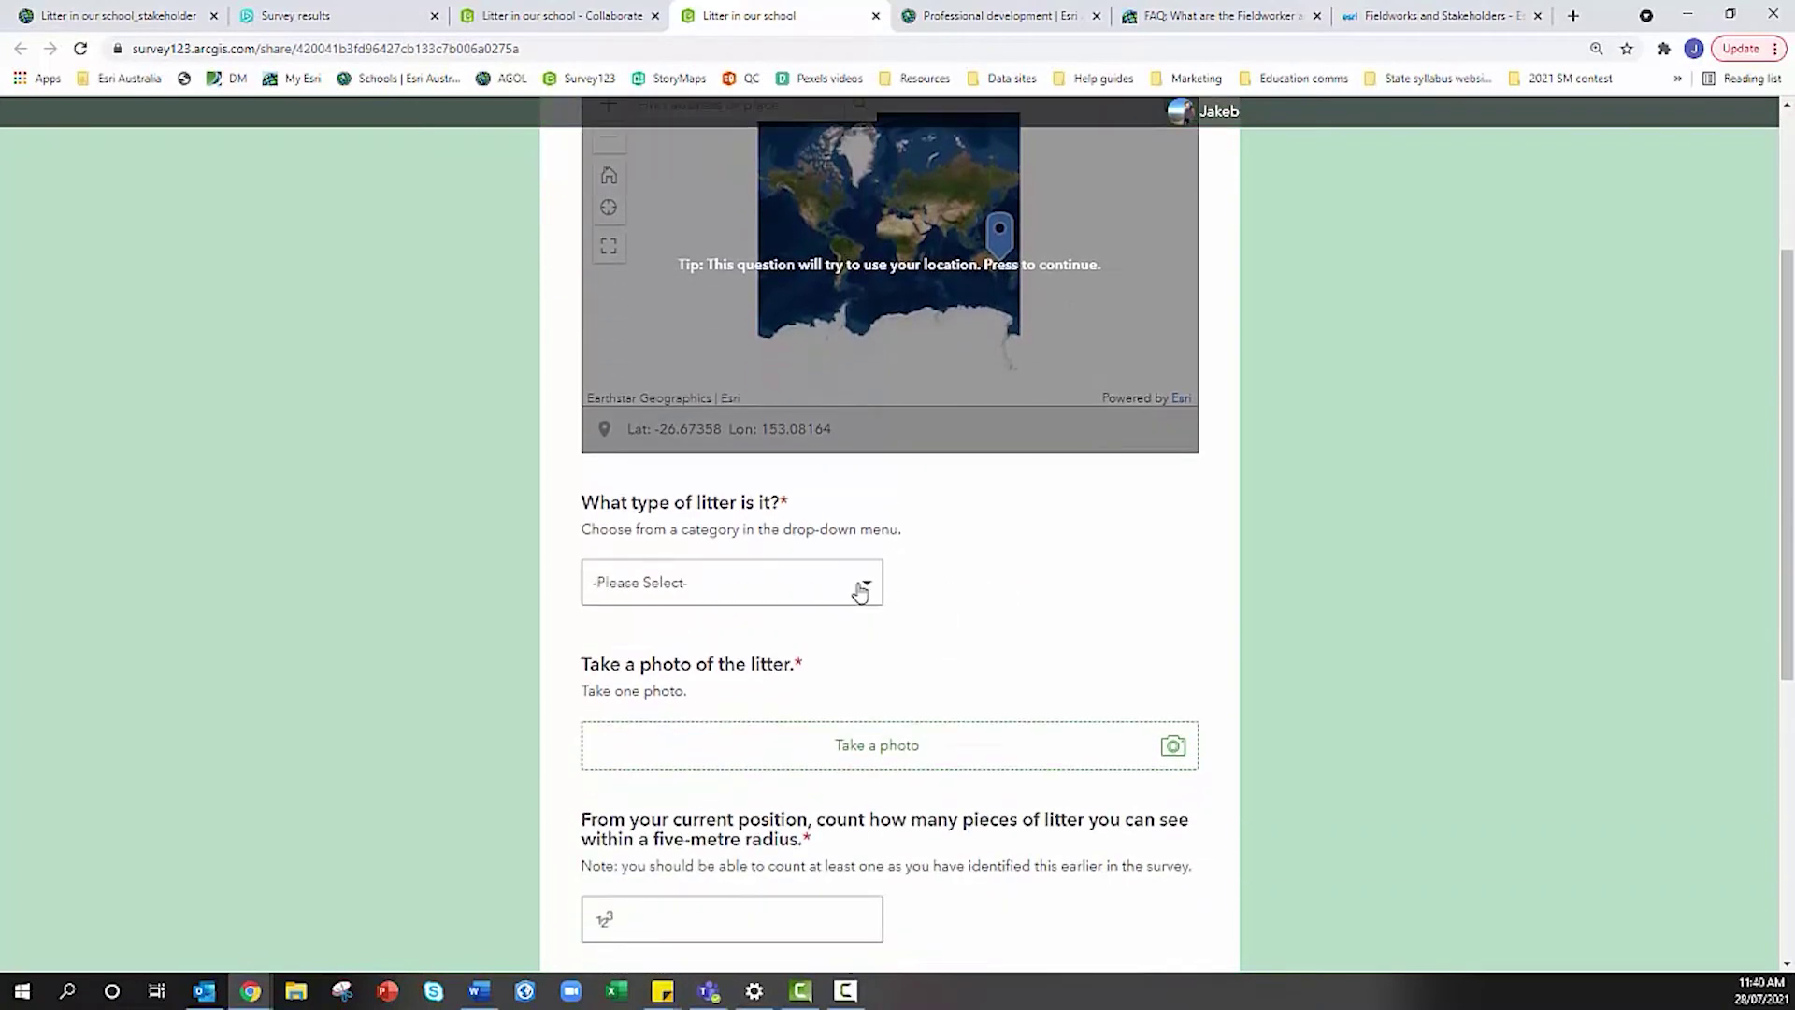
{"action": "left_click", "coordinate": [105, 15]}
{"action": "left_click", "coordinate": [225, 219]}
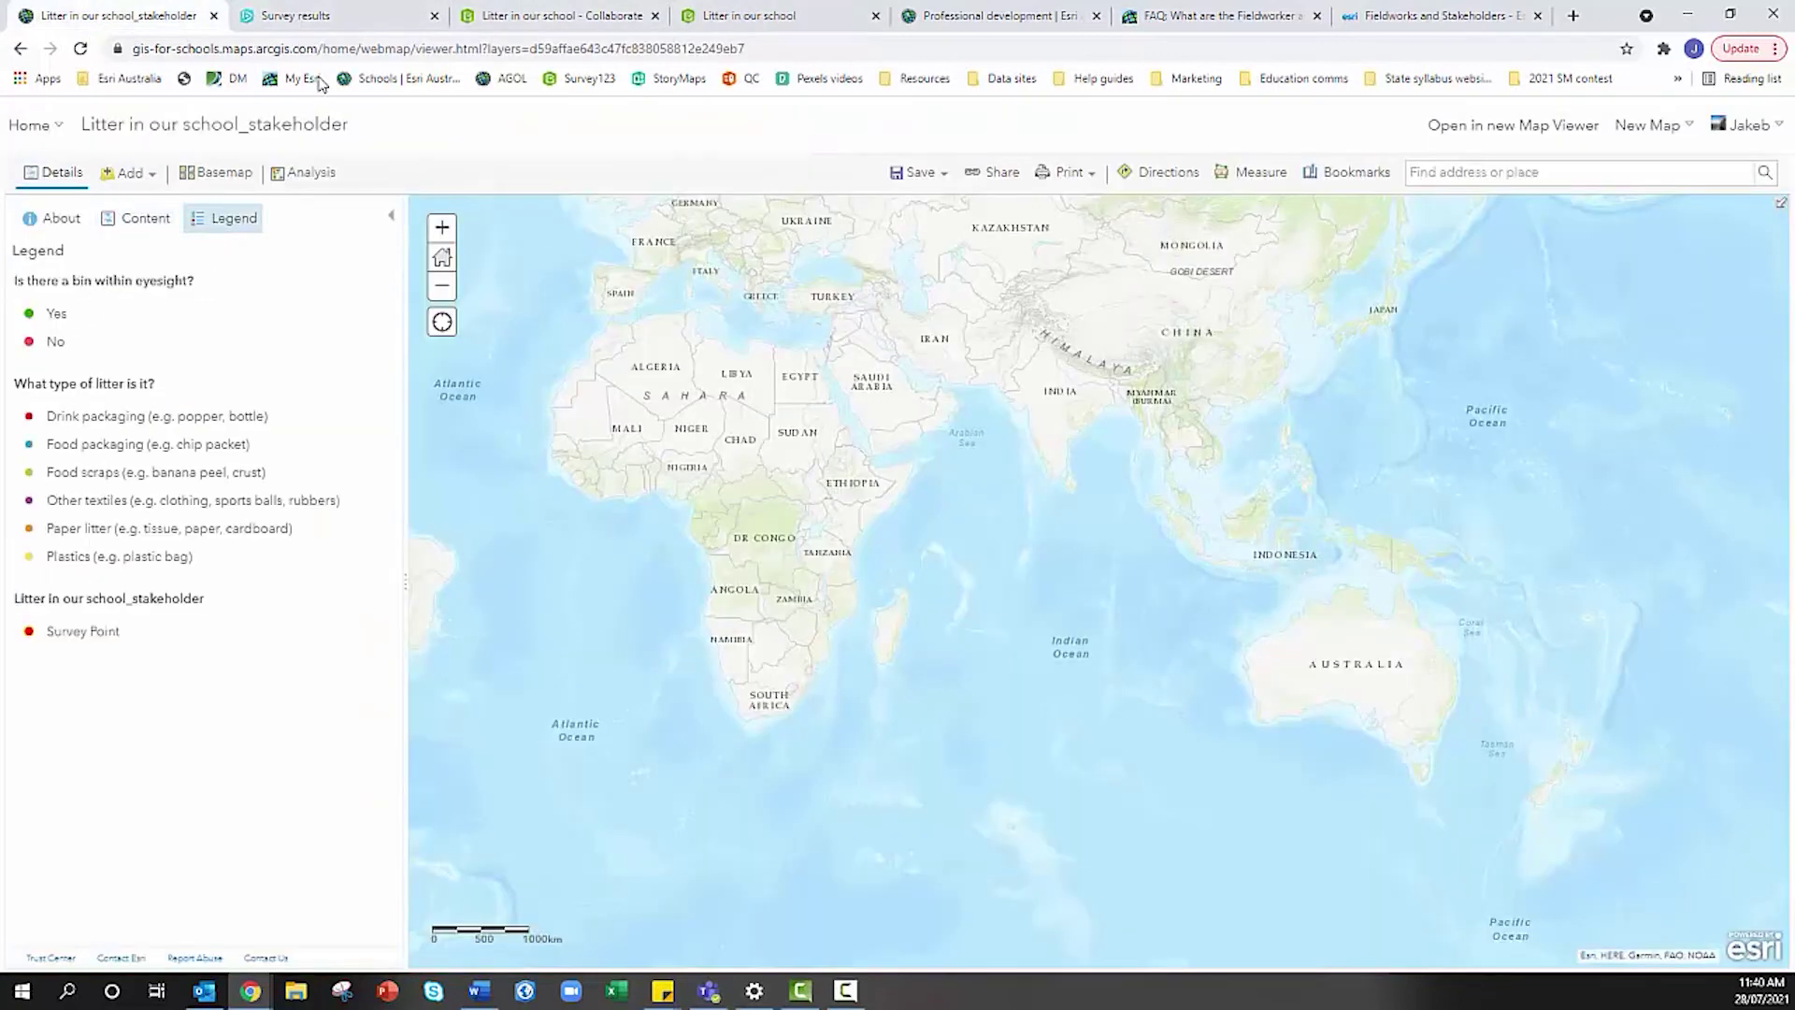
- Open the survey's litter-type dropdown and scroll through its choices without picking one
{"action": "left_click", "coordinate": [529, 19]}
{"action": "left_click", "coordinate": [785, 18]}
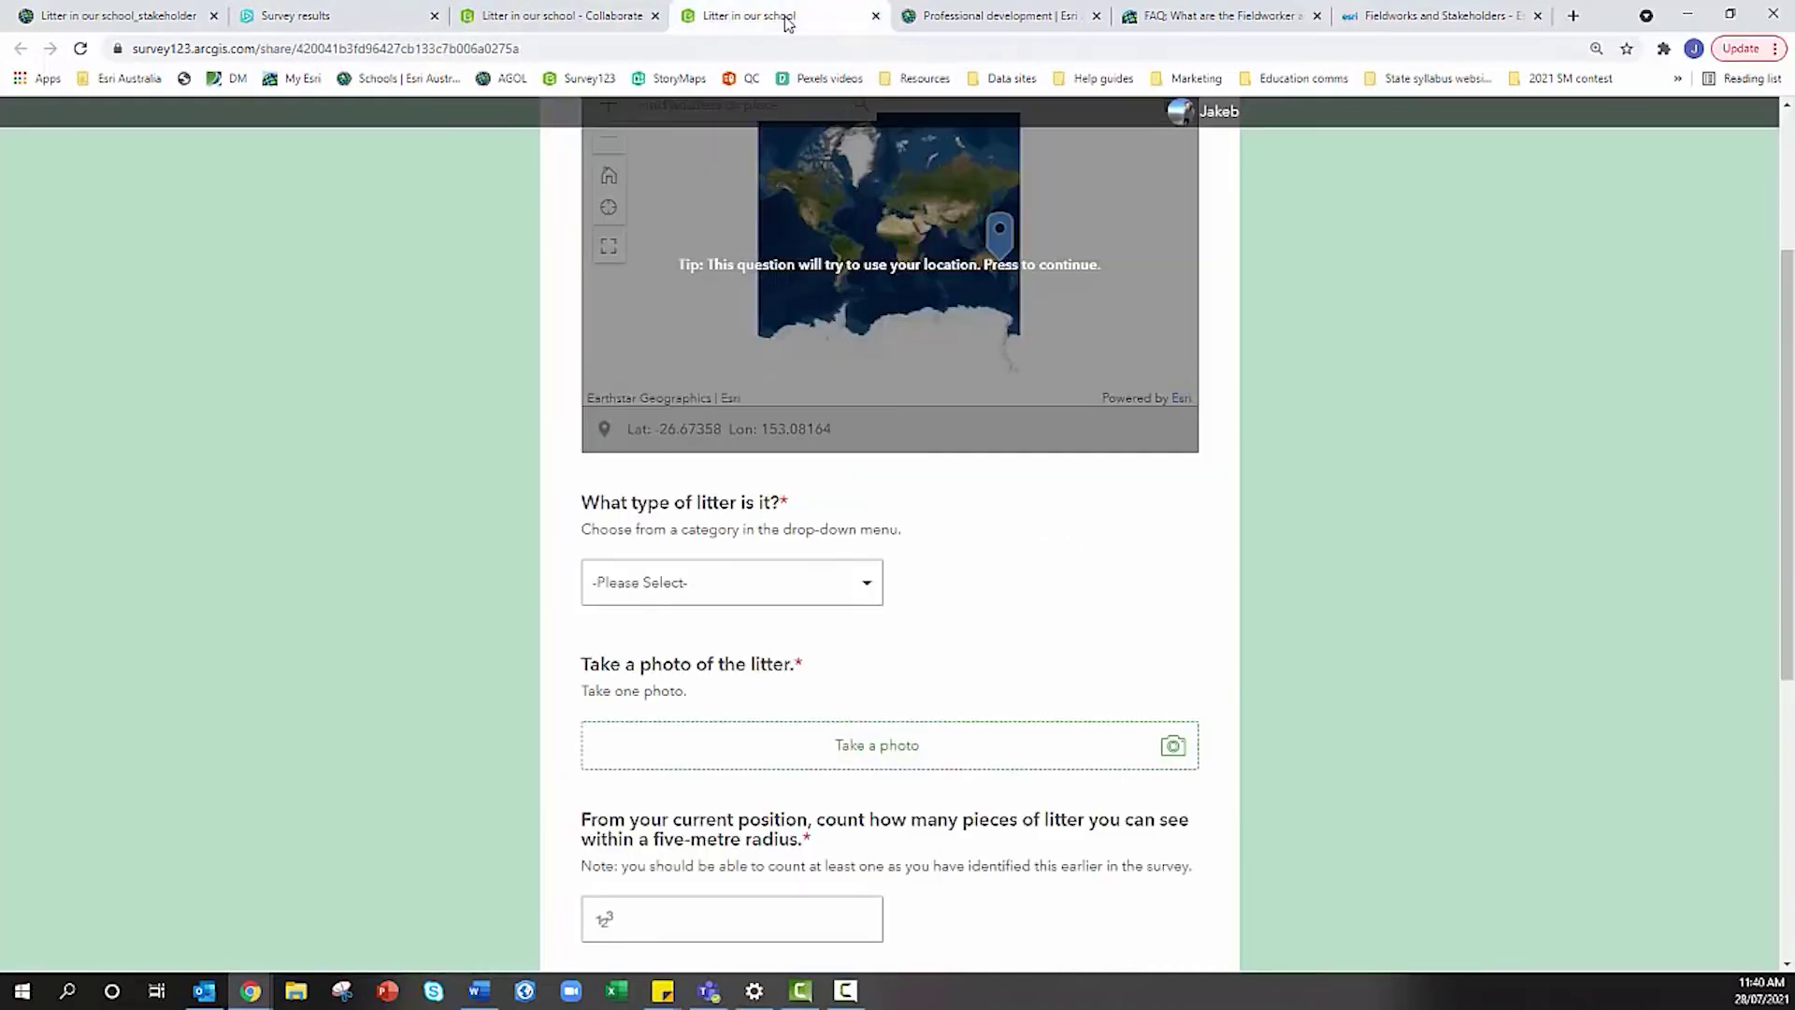
{"action": "left_click", "coordinate": [784, 595]}
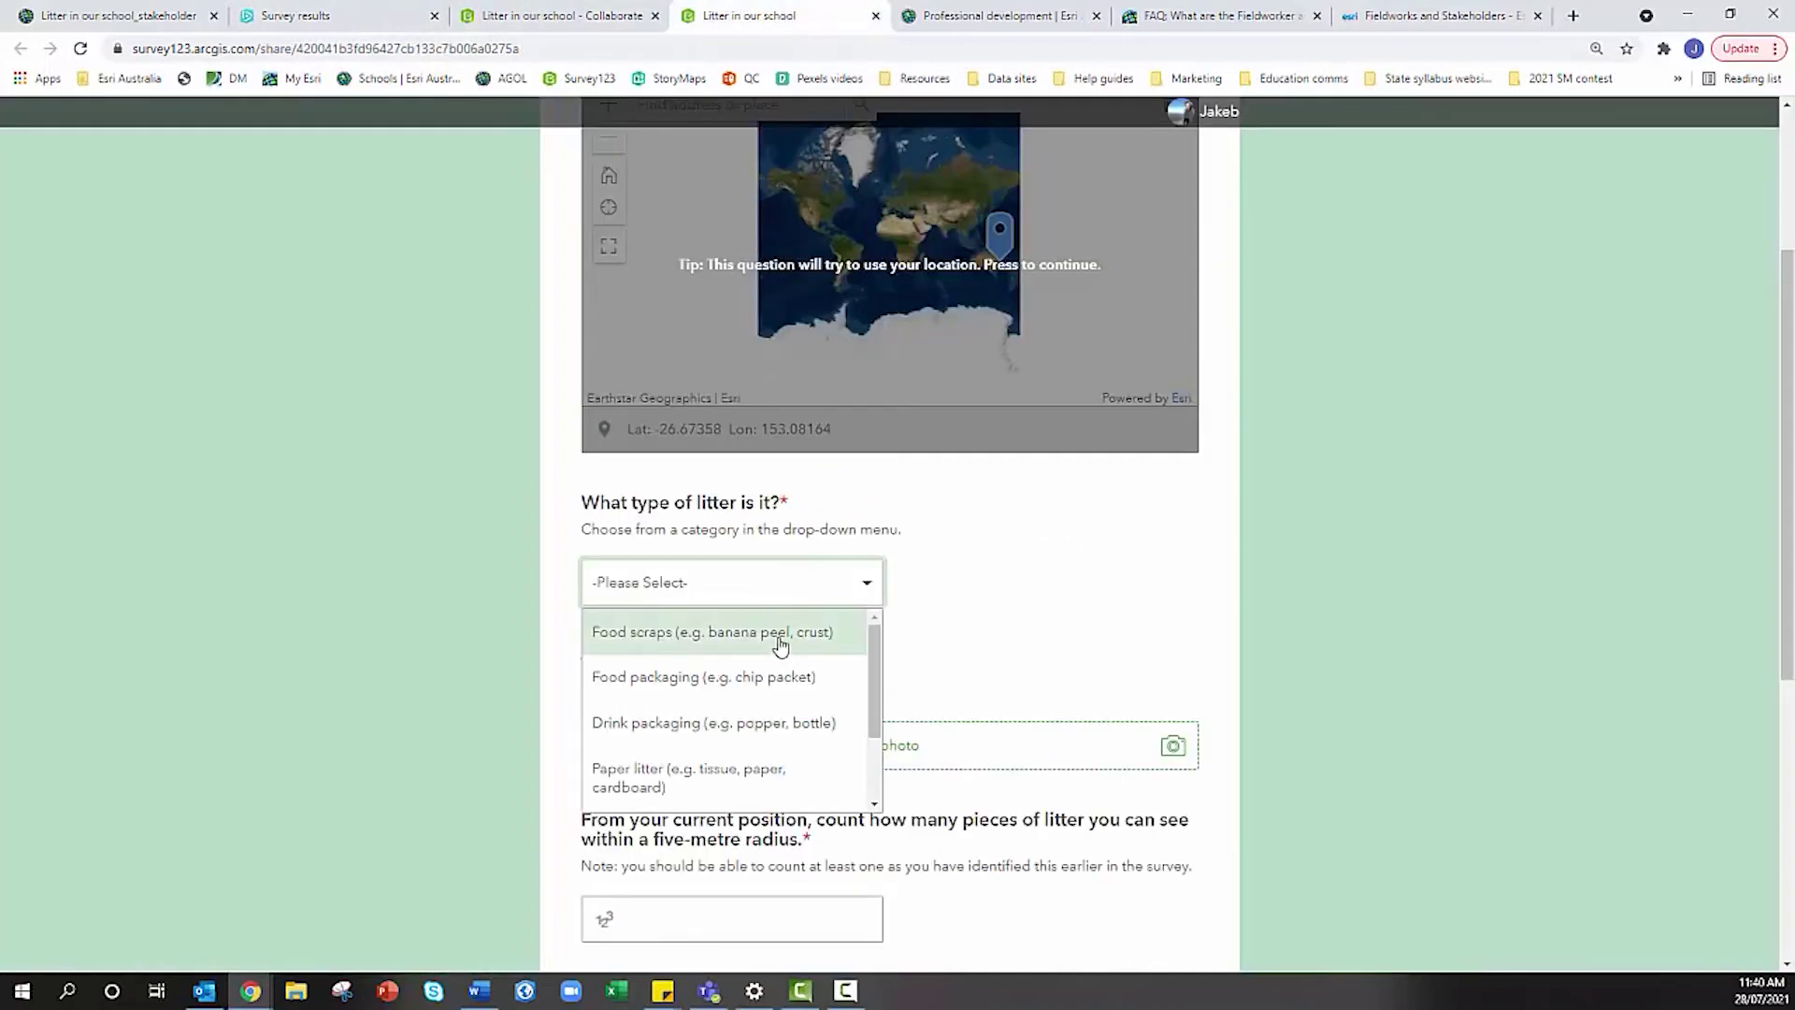
{"action": "scroll", "coordinate": [777, 645], "scroll_direction": "down", "scroll_amount": 2}
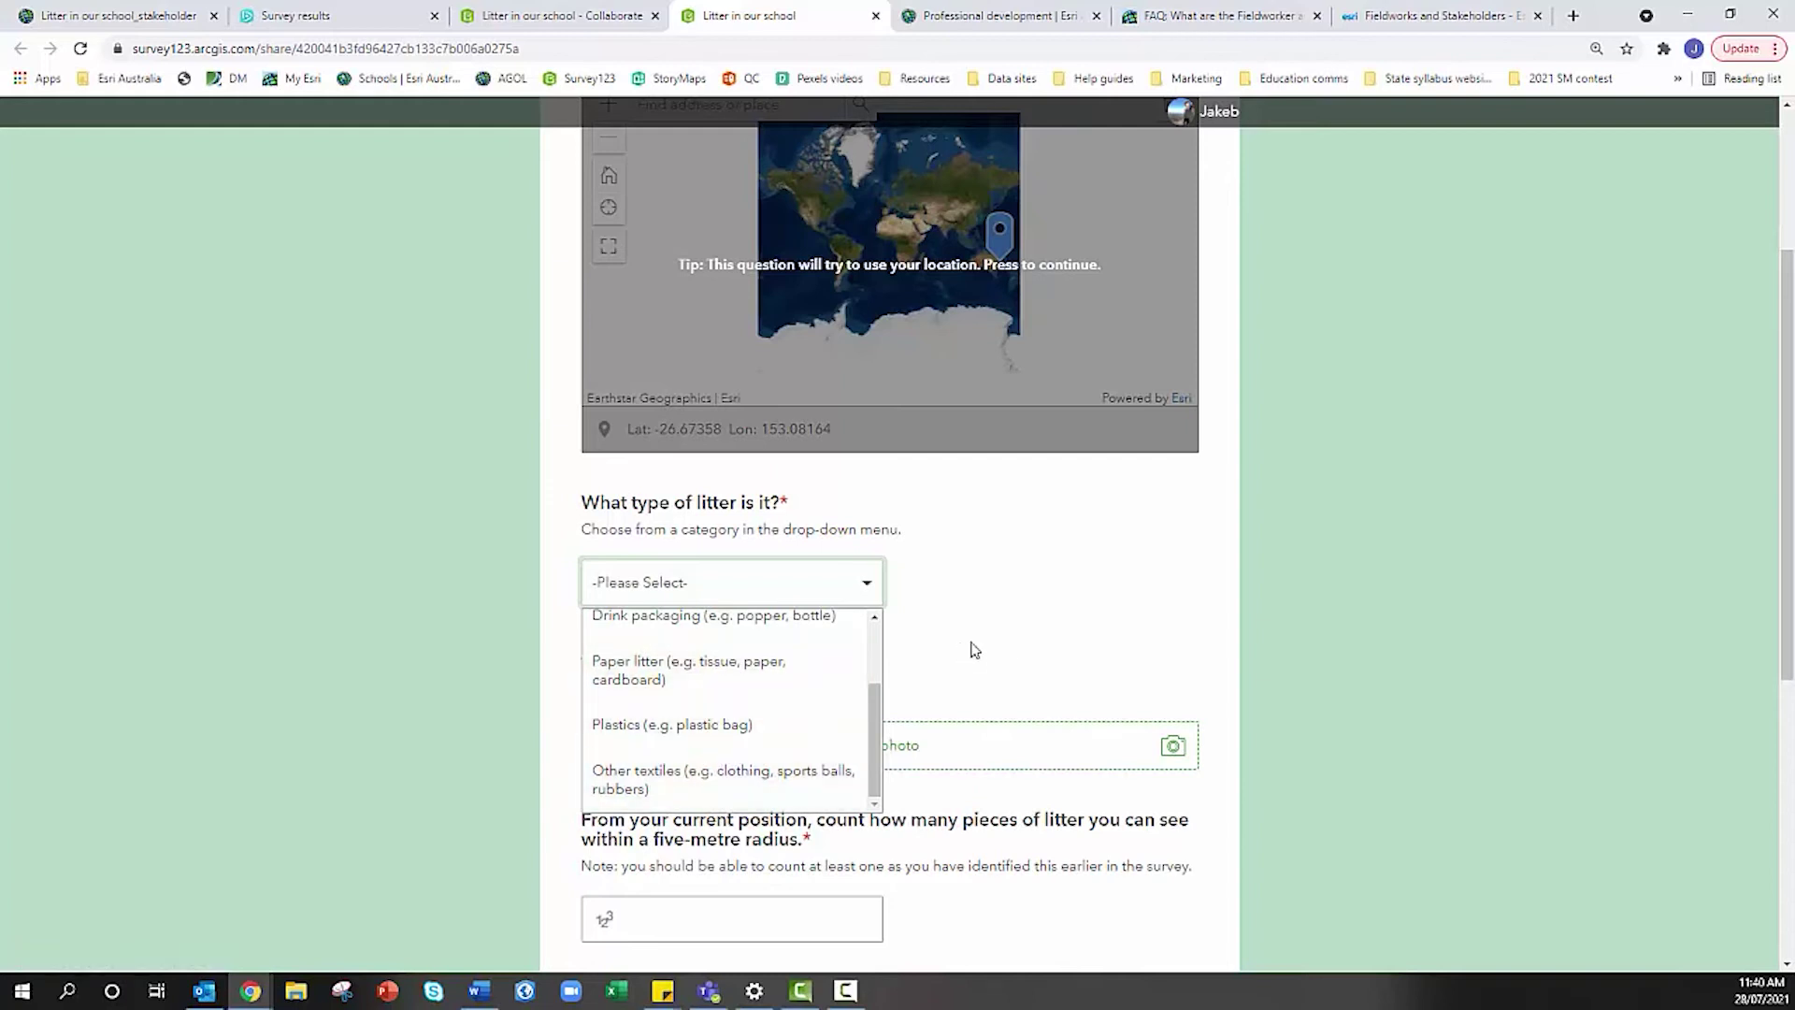
{"action": "scroll", "coordinate": [954, 654], "scroll_direction": "down", "scroll_amount": 2}
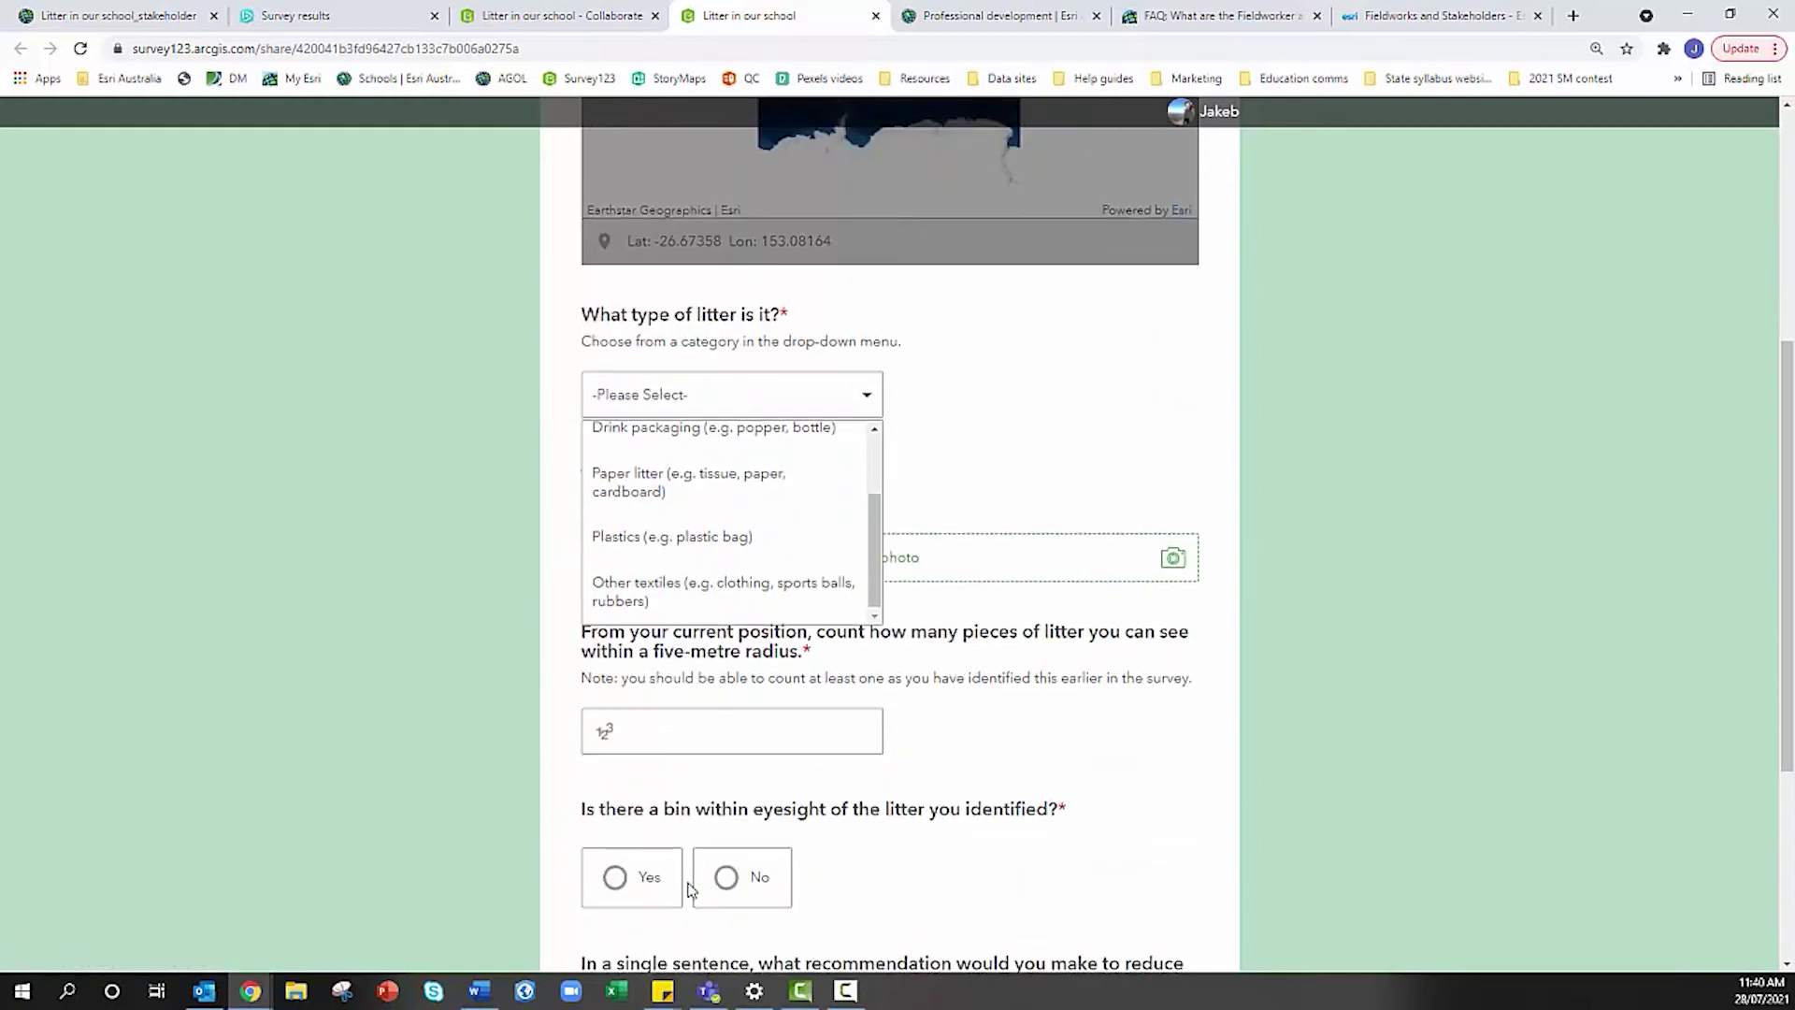
{"action": "scroll", "coordinate": [762, 617], "scroll_direction": "down", "scroll_amount": 2}
{"action": "left_click", "coordinate": [853, 223]}
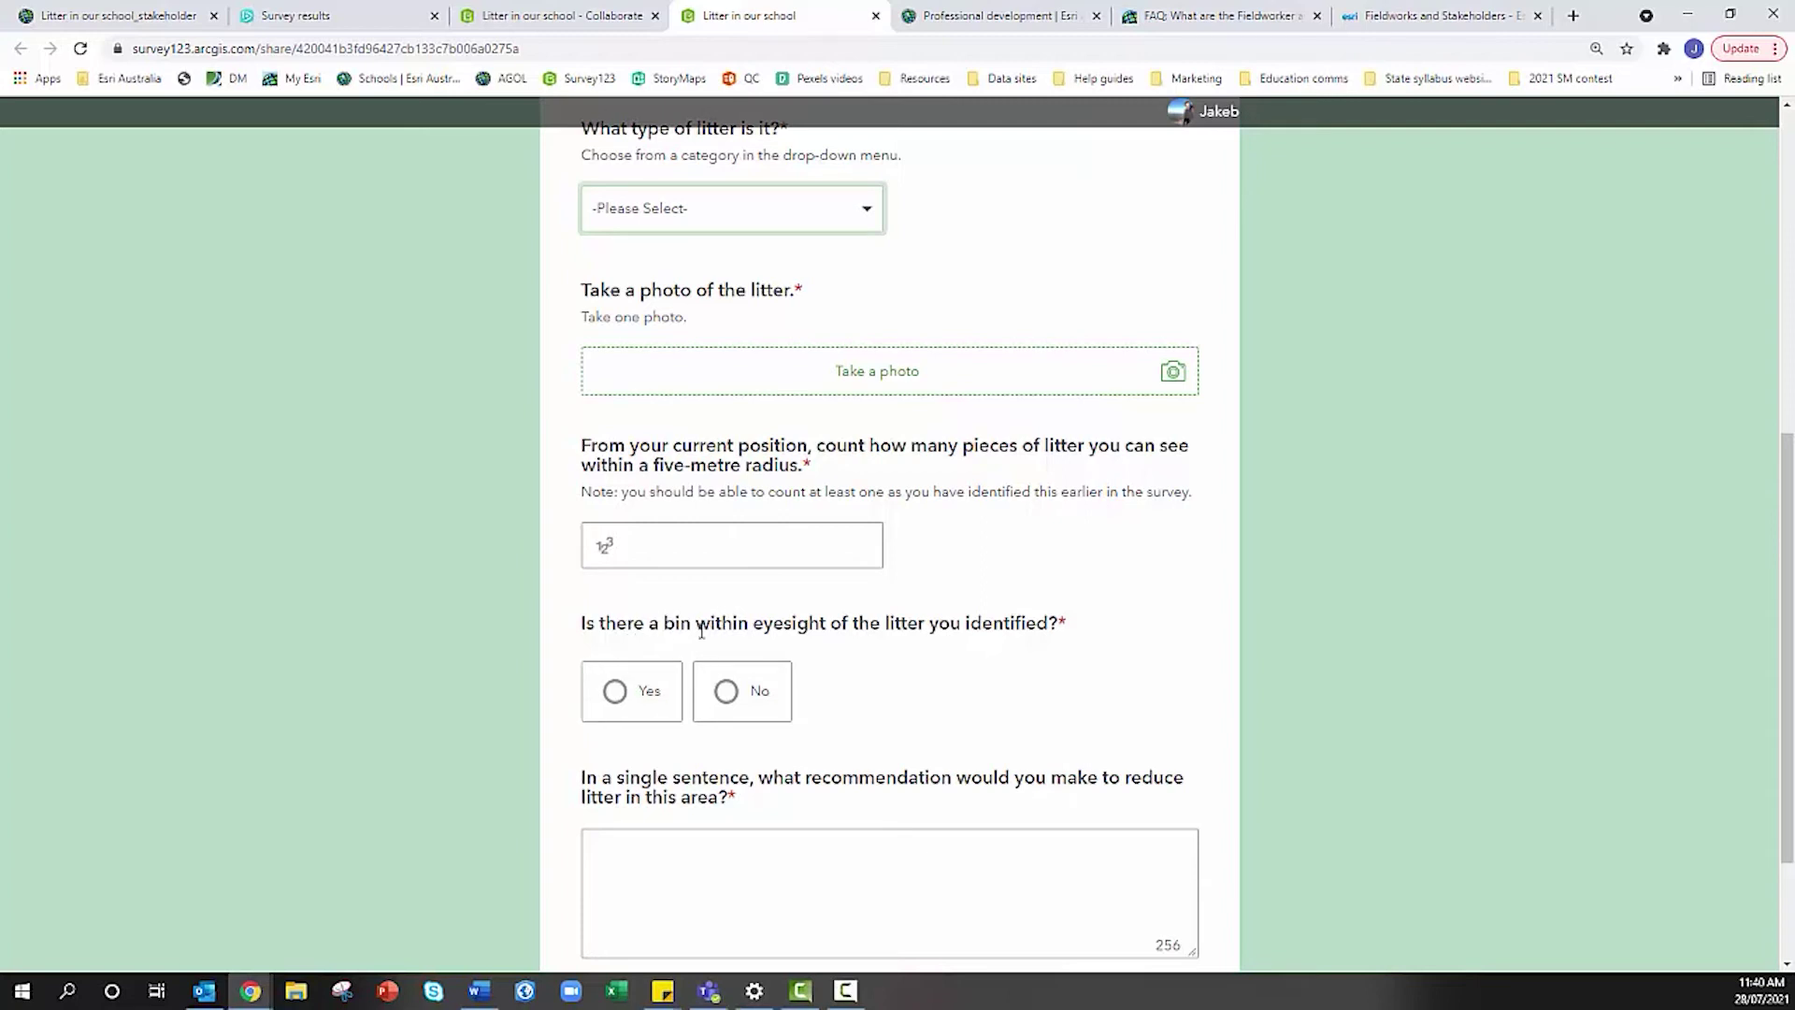
- Recheck the litter-type list, then bring up the survey's Collaborate sharing page
{"action": "scroll", "coordinate": [878, 625], "scroll_direction": "down", "scroll_amount": 2}
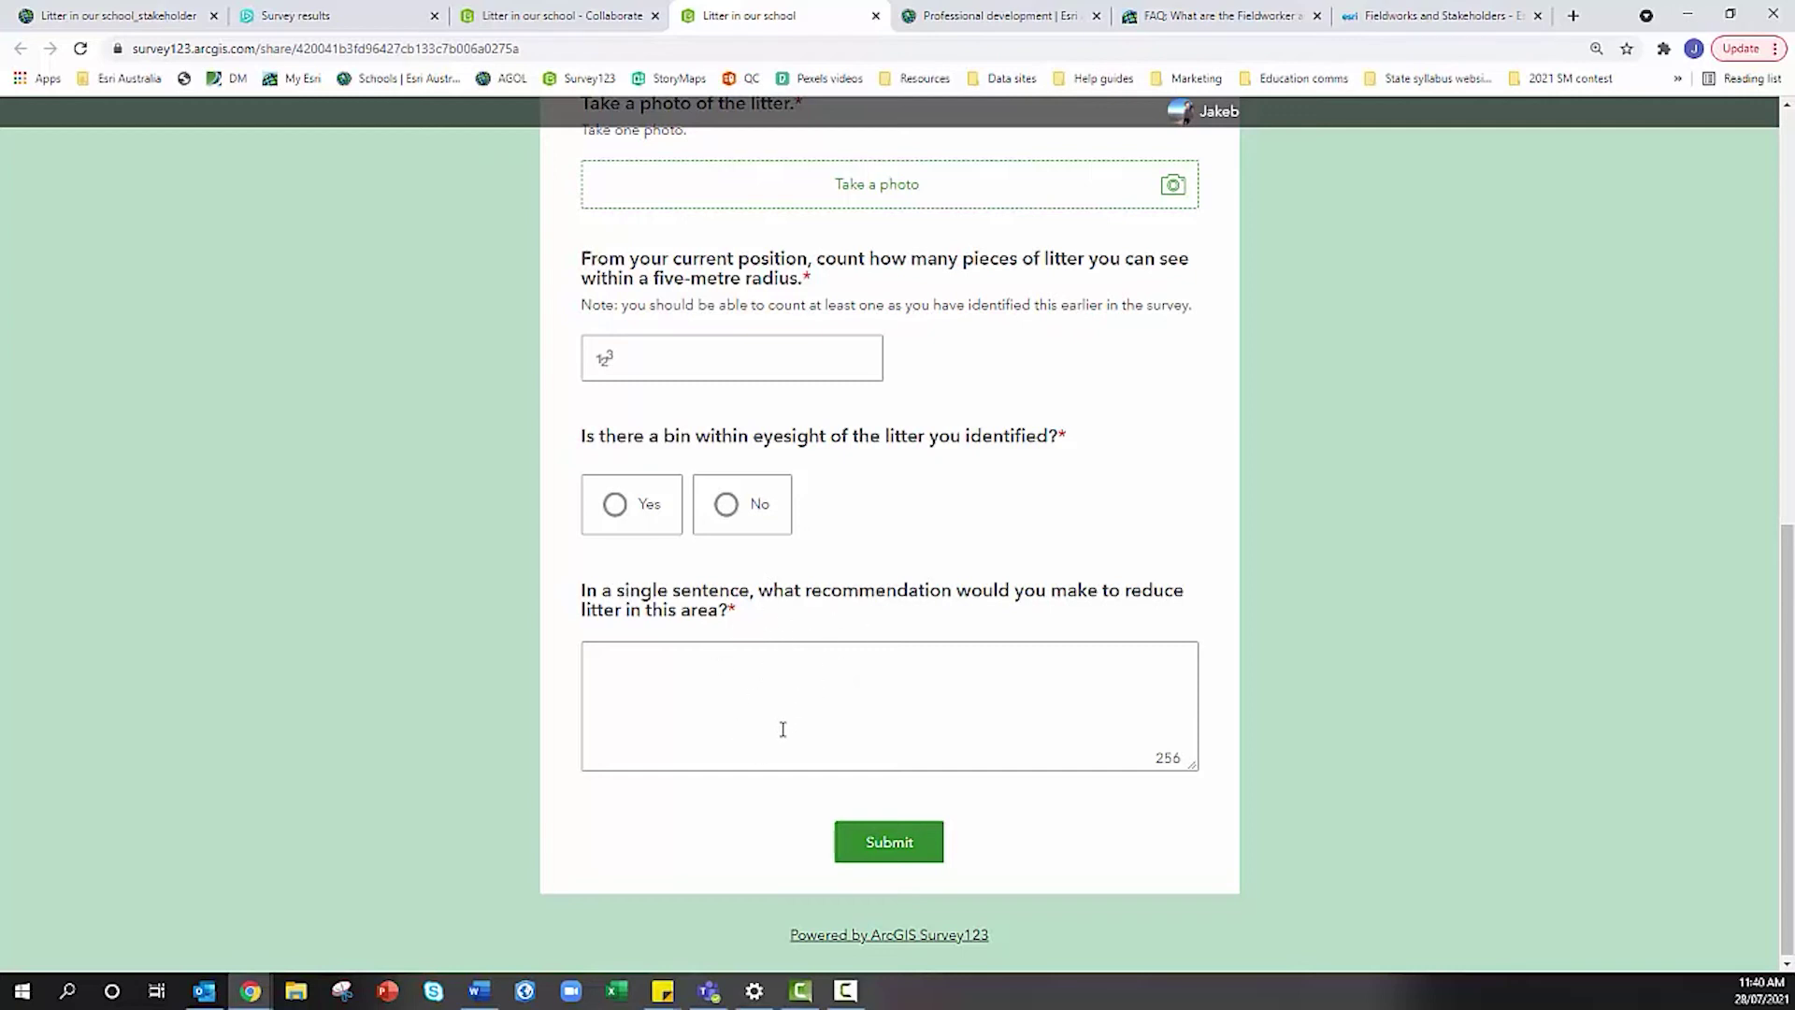
{"action": "scroll", "coordinate": [806, 642], "scroll_direction": "up", "scroll_amount": 2}
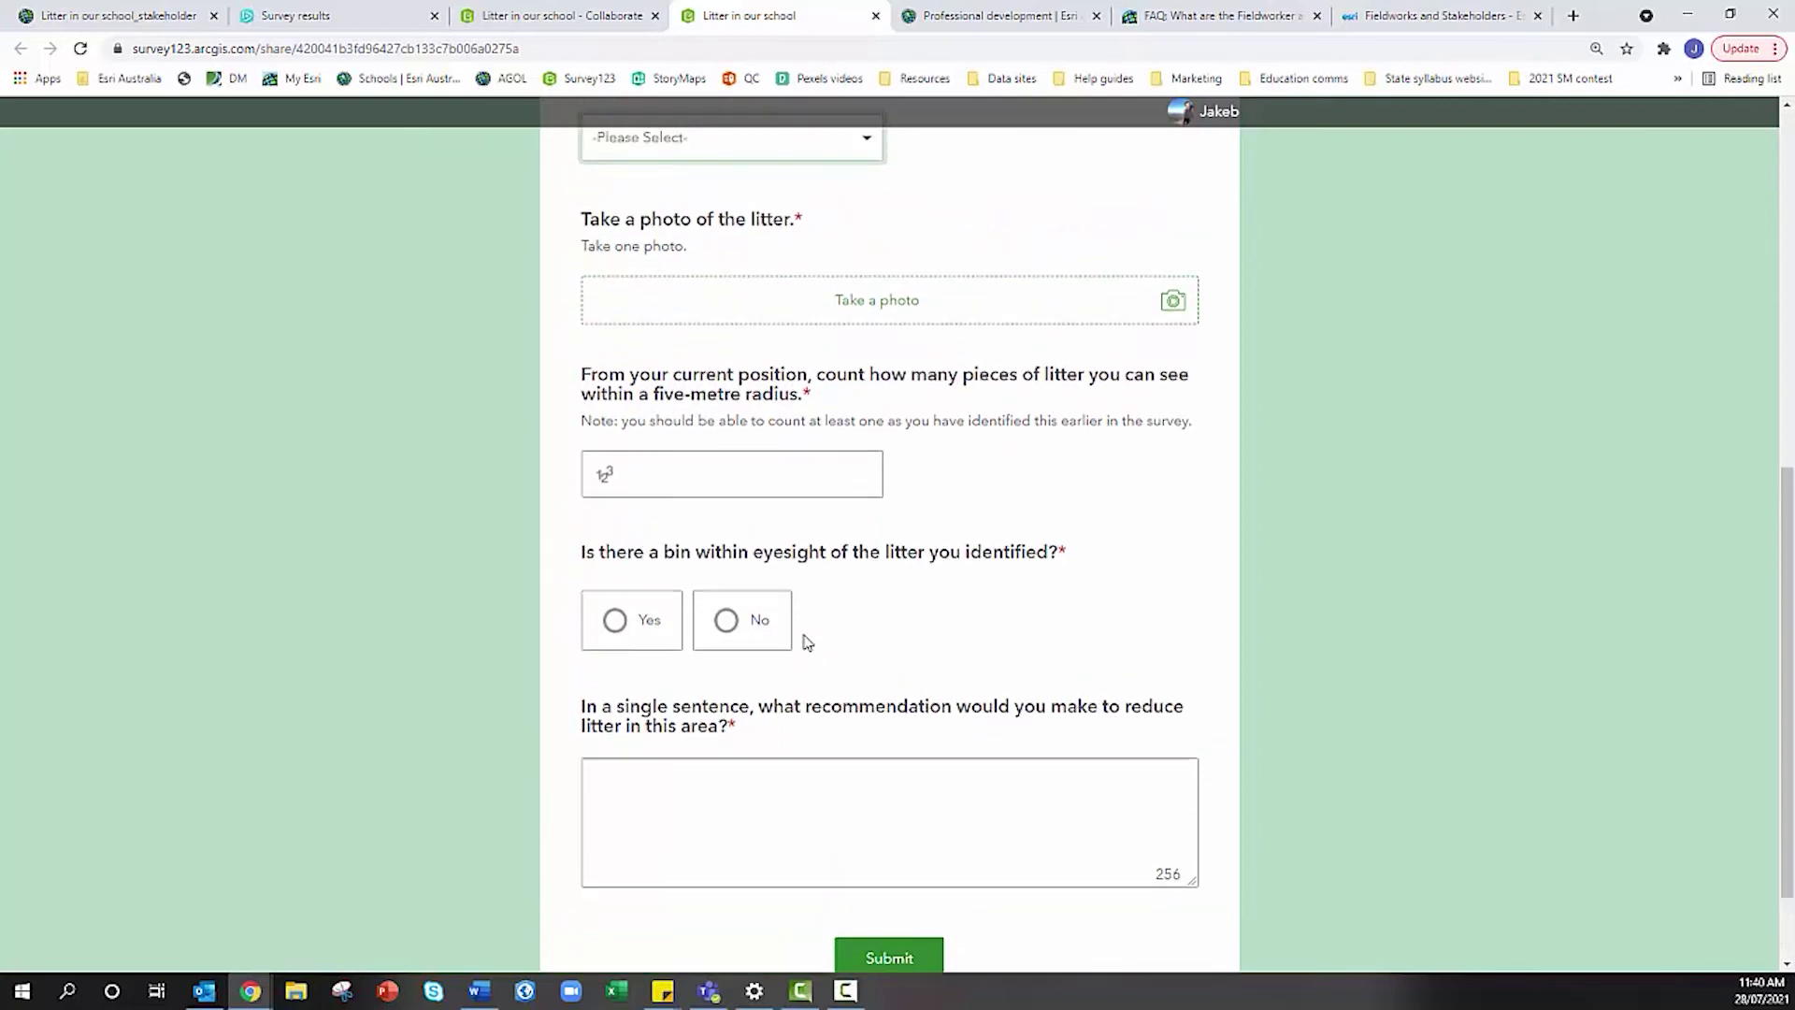
{"action": "left_click", "coordinate": [786, 212]}
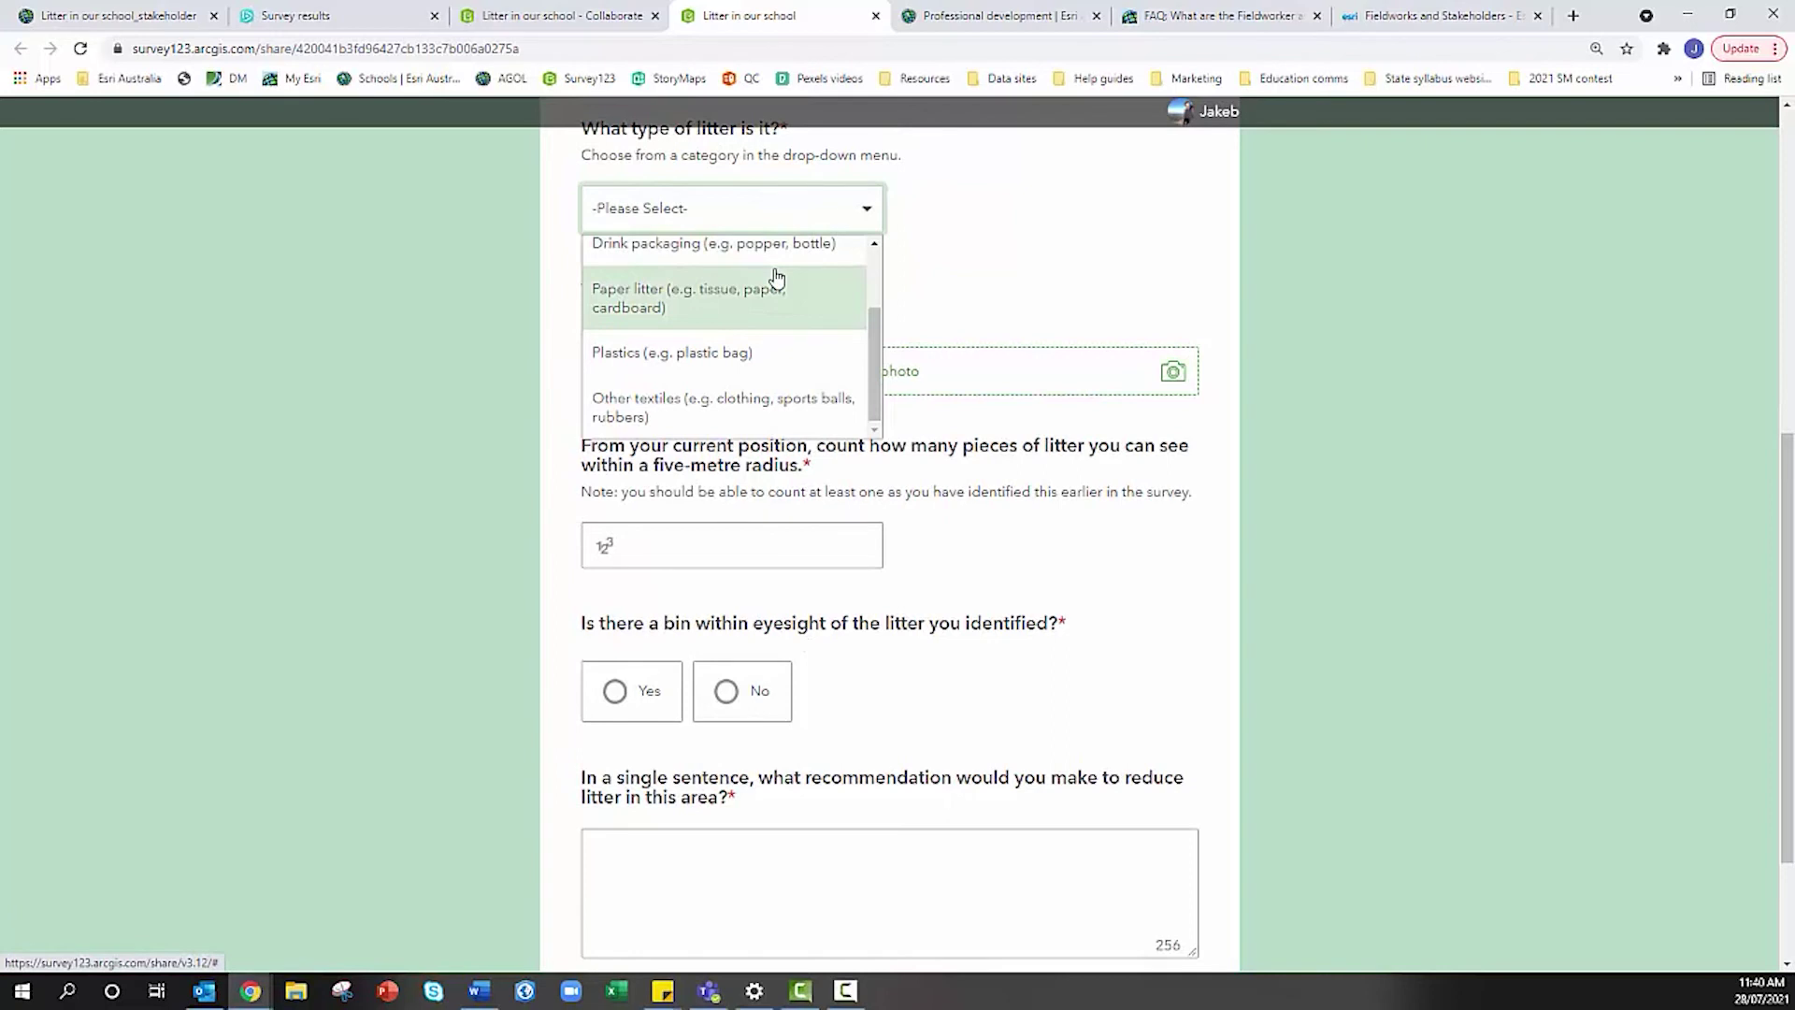
{"action": "left_click", "coordinate": [776, 591]}
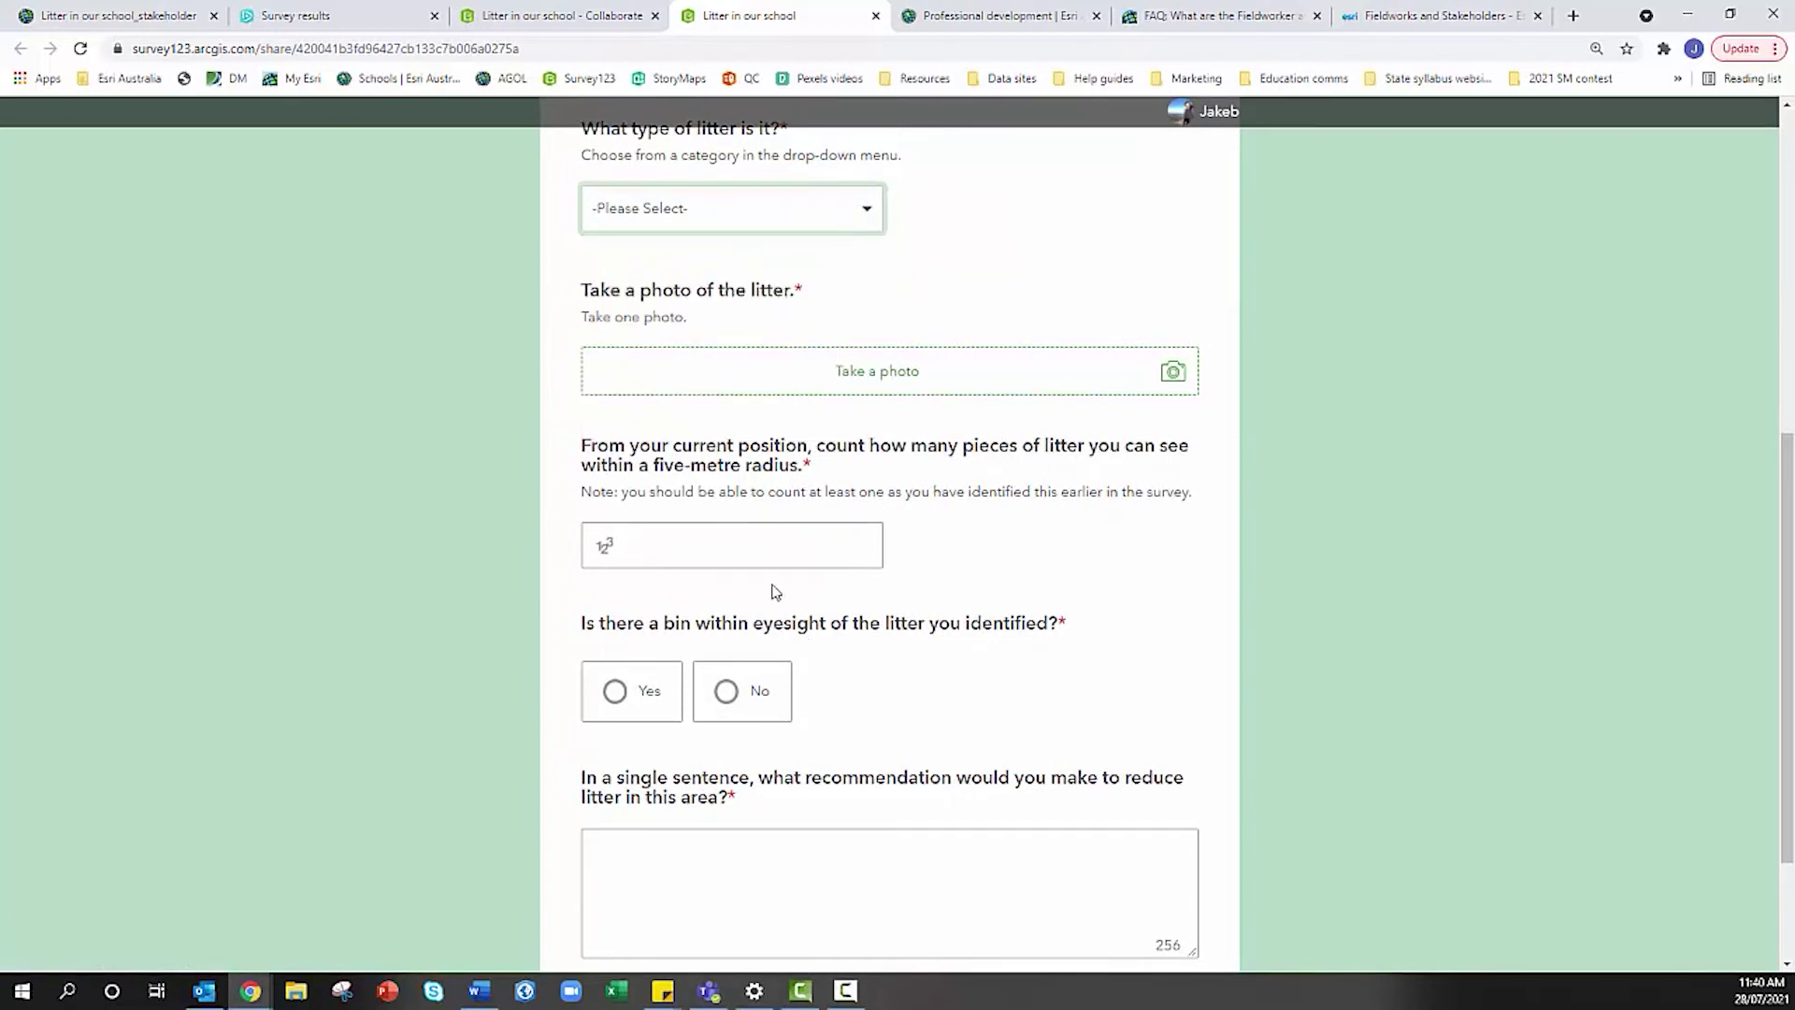
{"action": "left_click", "coordinate": [509, 17]}
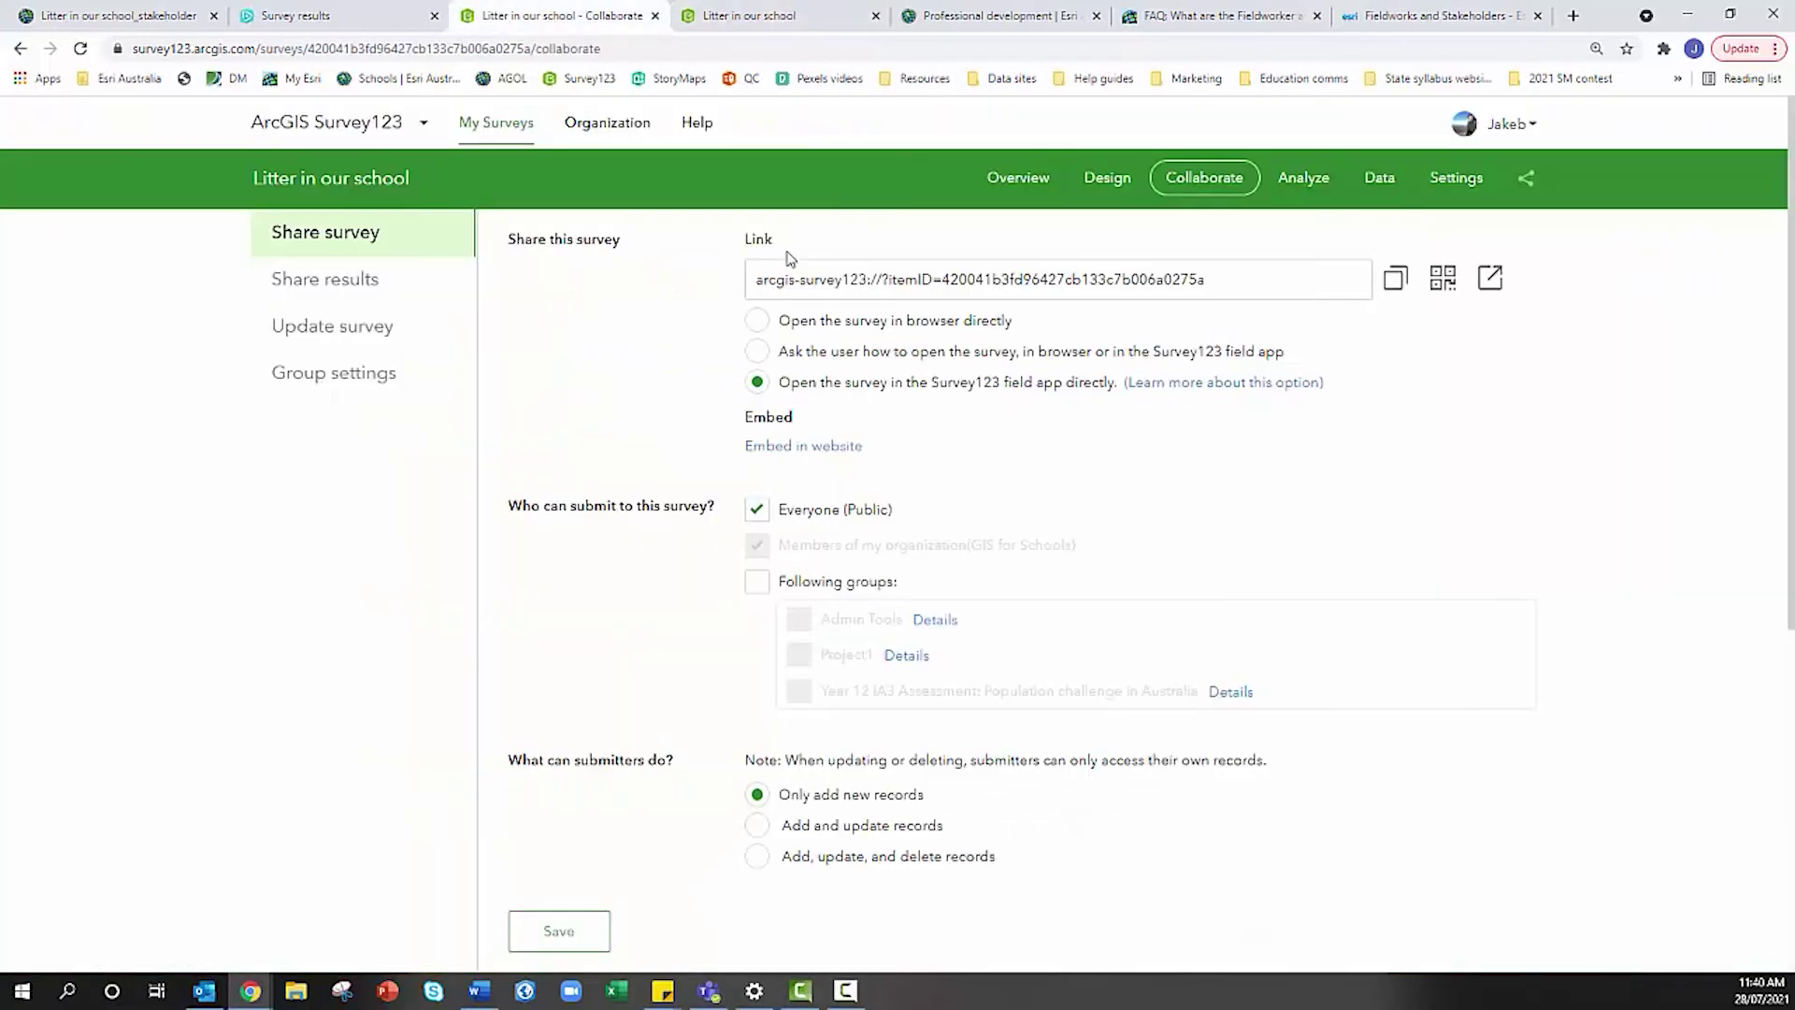
- Open the litter survey's design view, then go back to the stakeholder web map in Map Viewer Classic
{"action": "left_click", "coordinate": [1112, 180]}
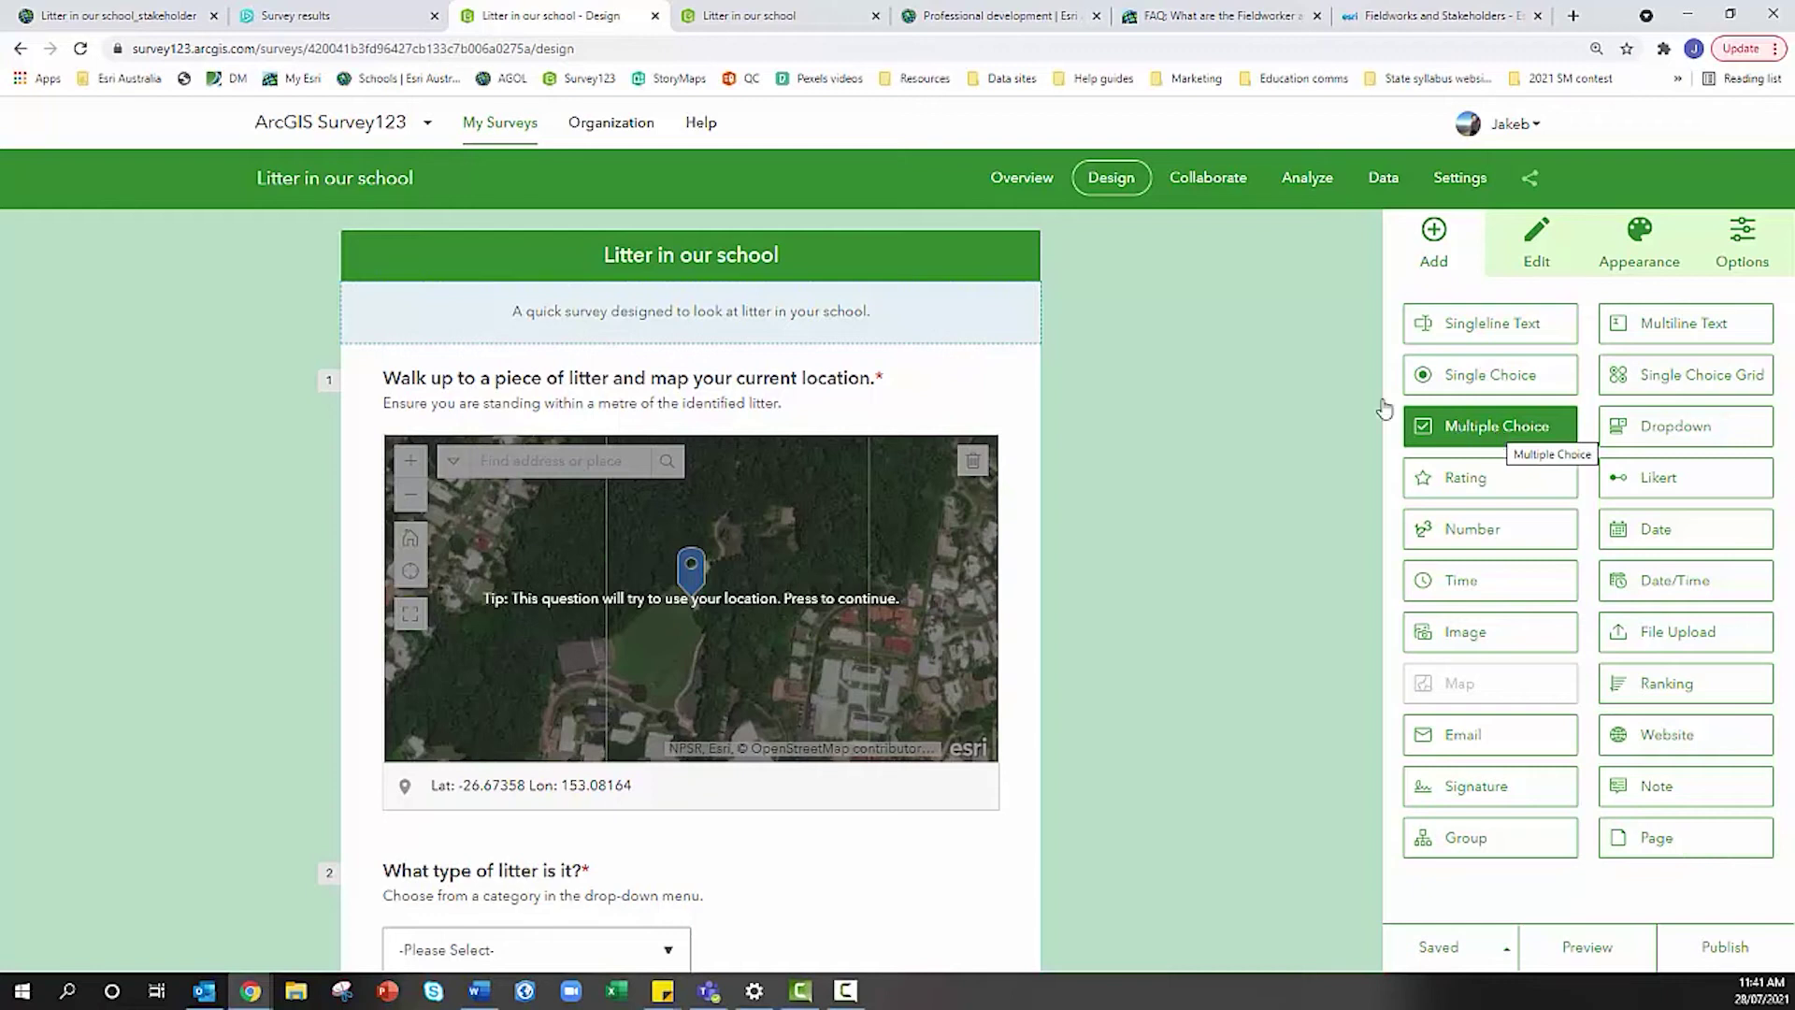
{"action": "left_click", "coordinate": [110, 19]}
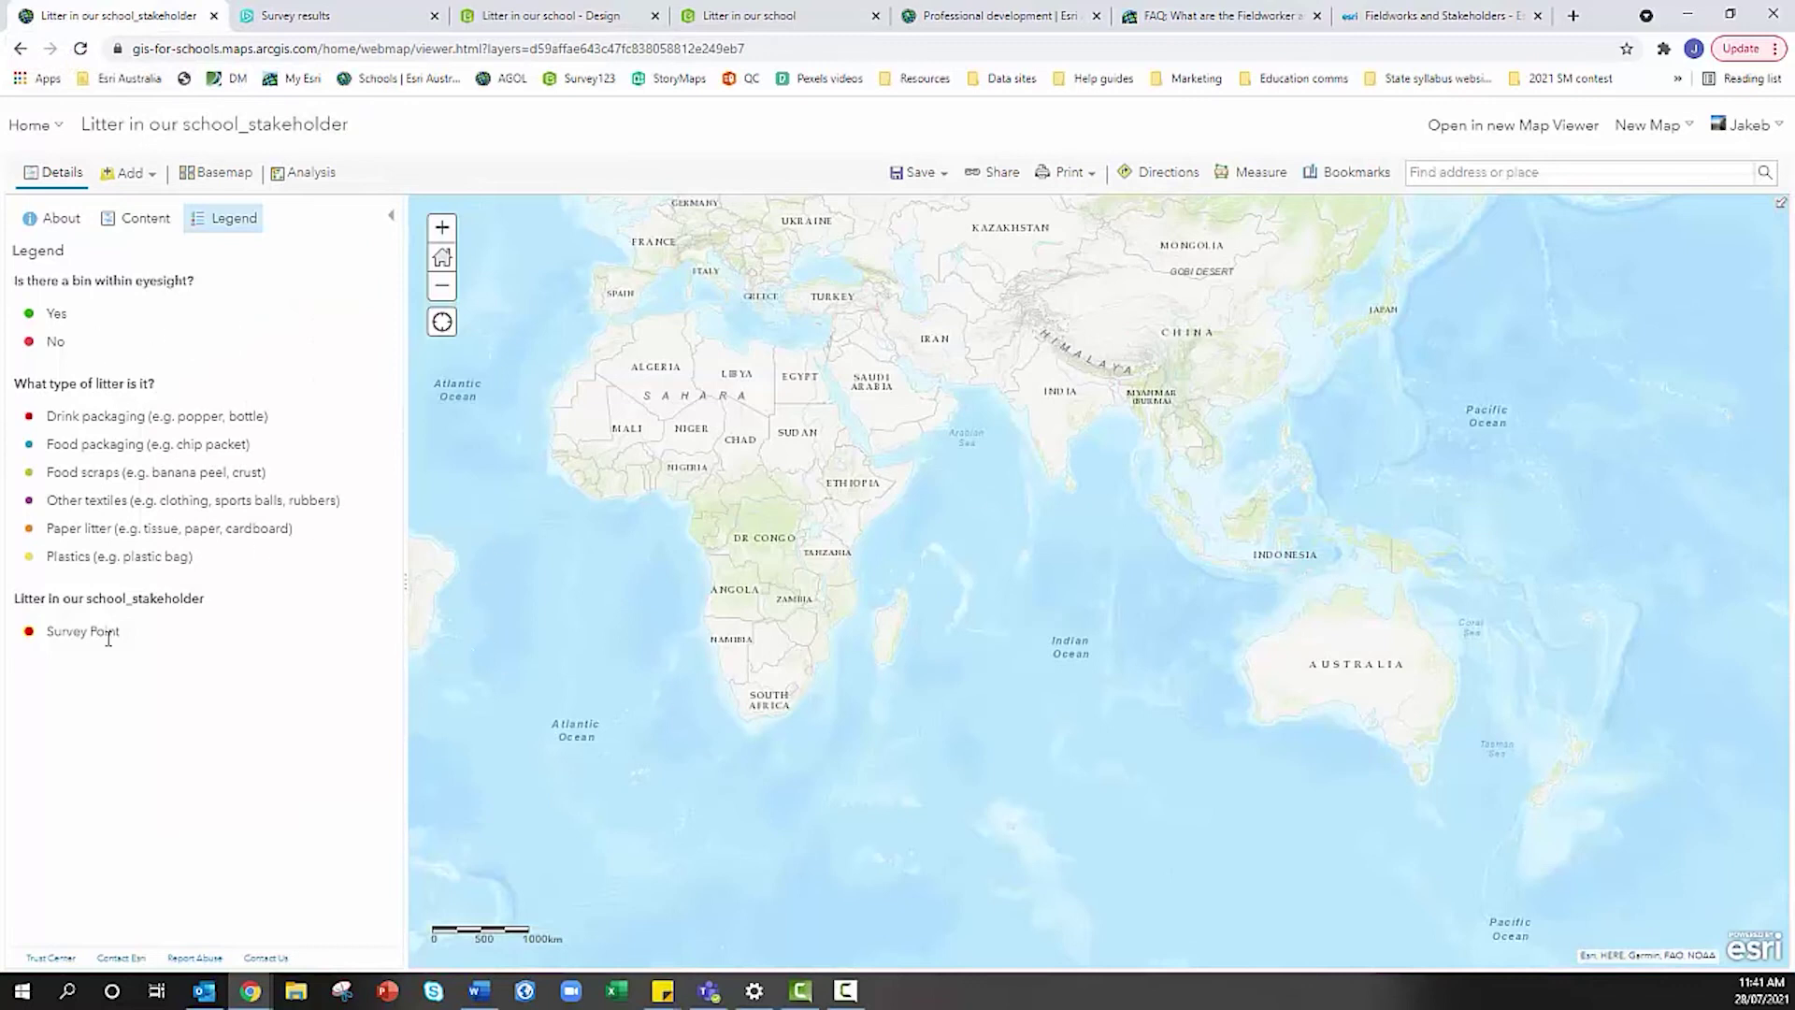
- Duplicate the stakeholder layer from the map's layer list
{"action": "left_click", "coordinate": [133, 220]}
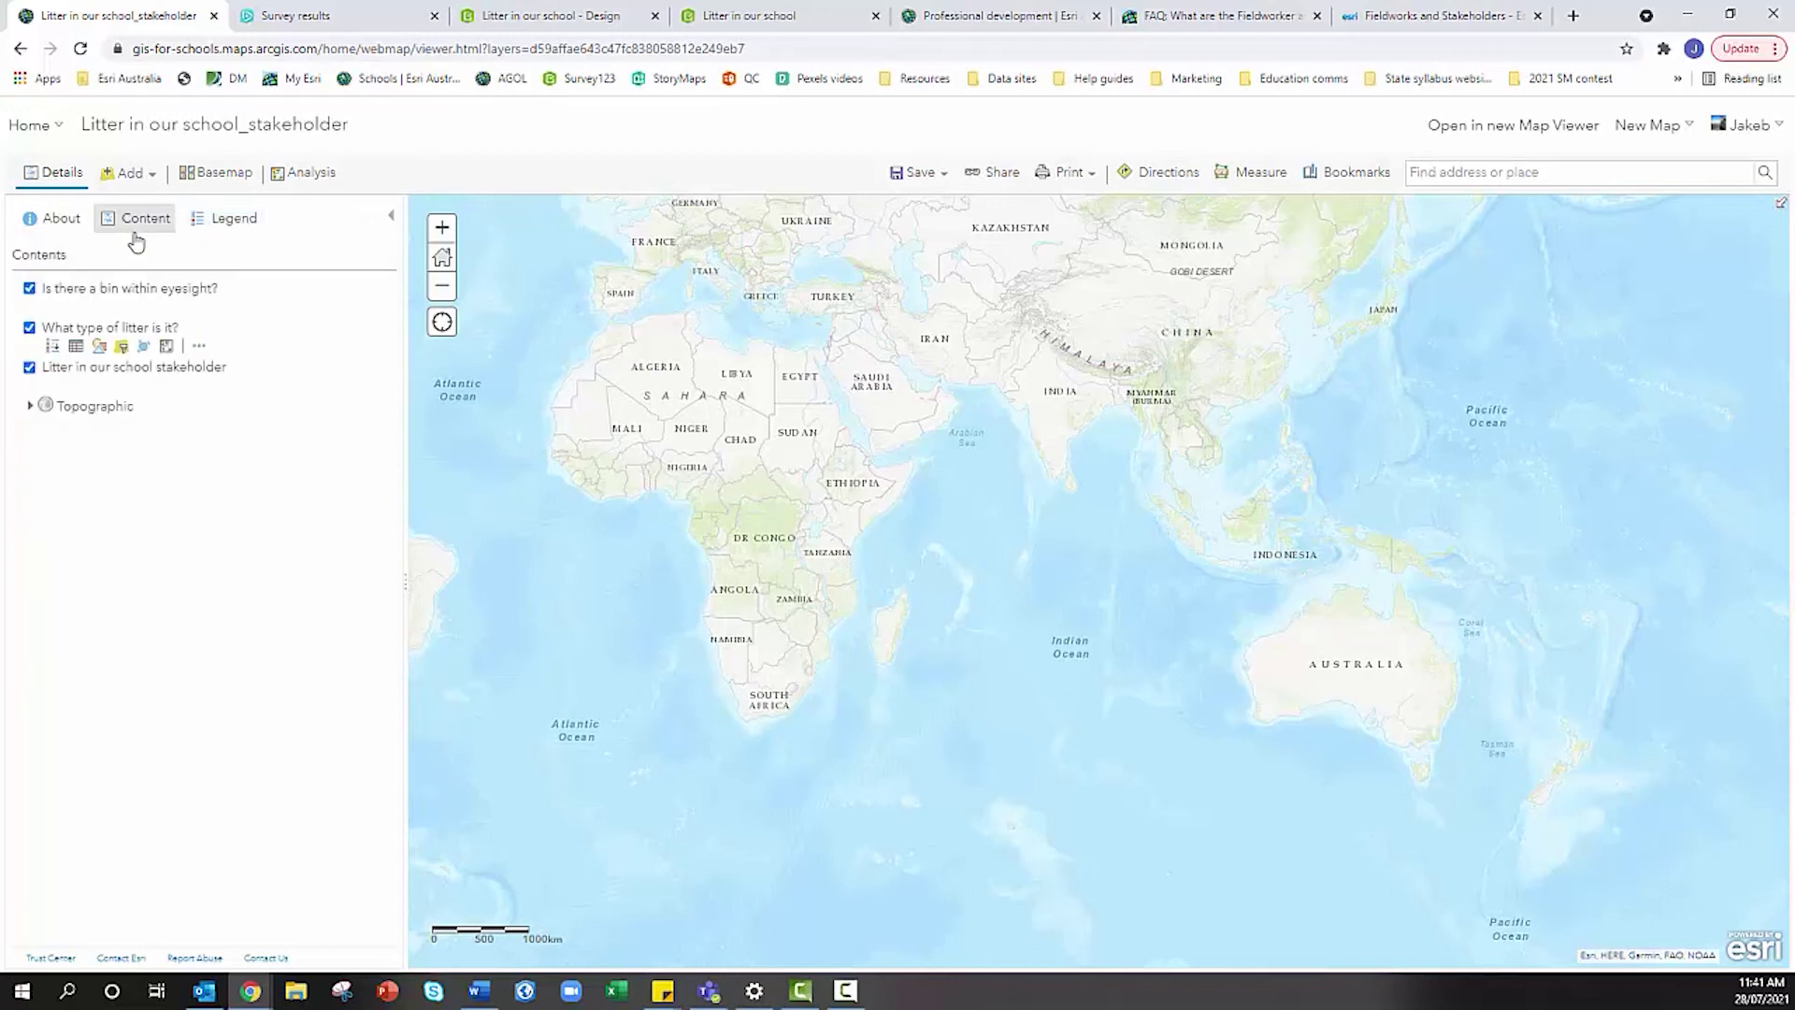
{"action": "left_click", "coordinate": [198, 386]}
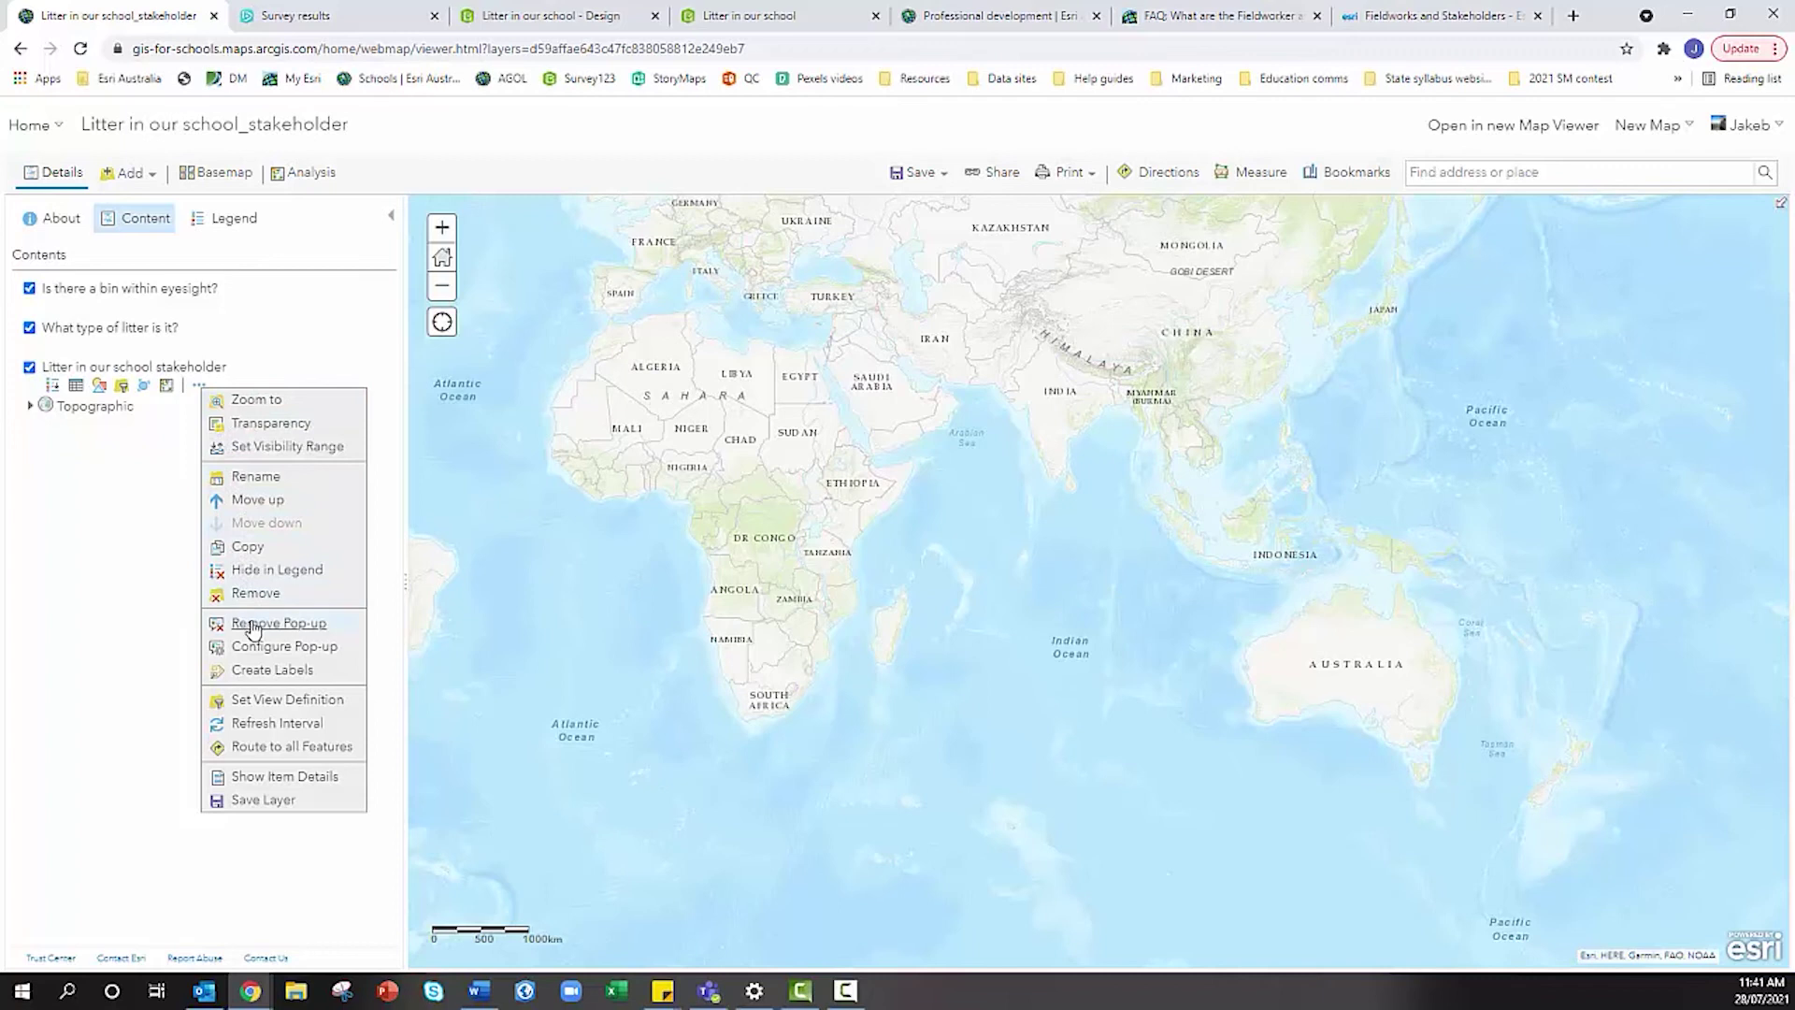
{"action": "left_click", "coordinate": [249, 546]}
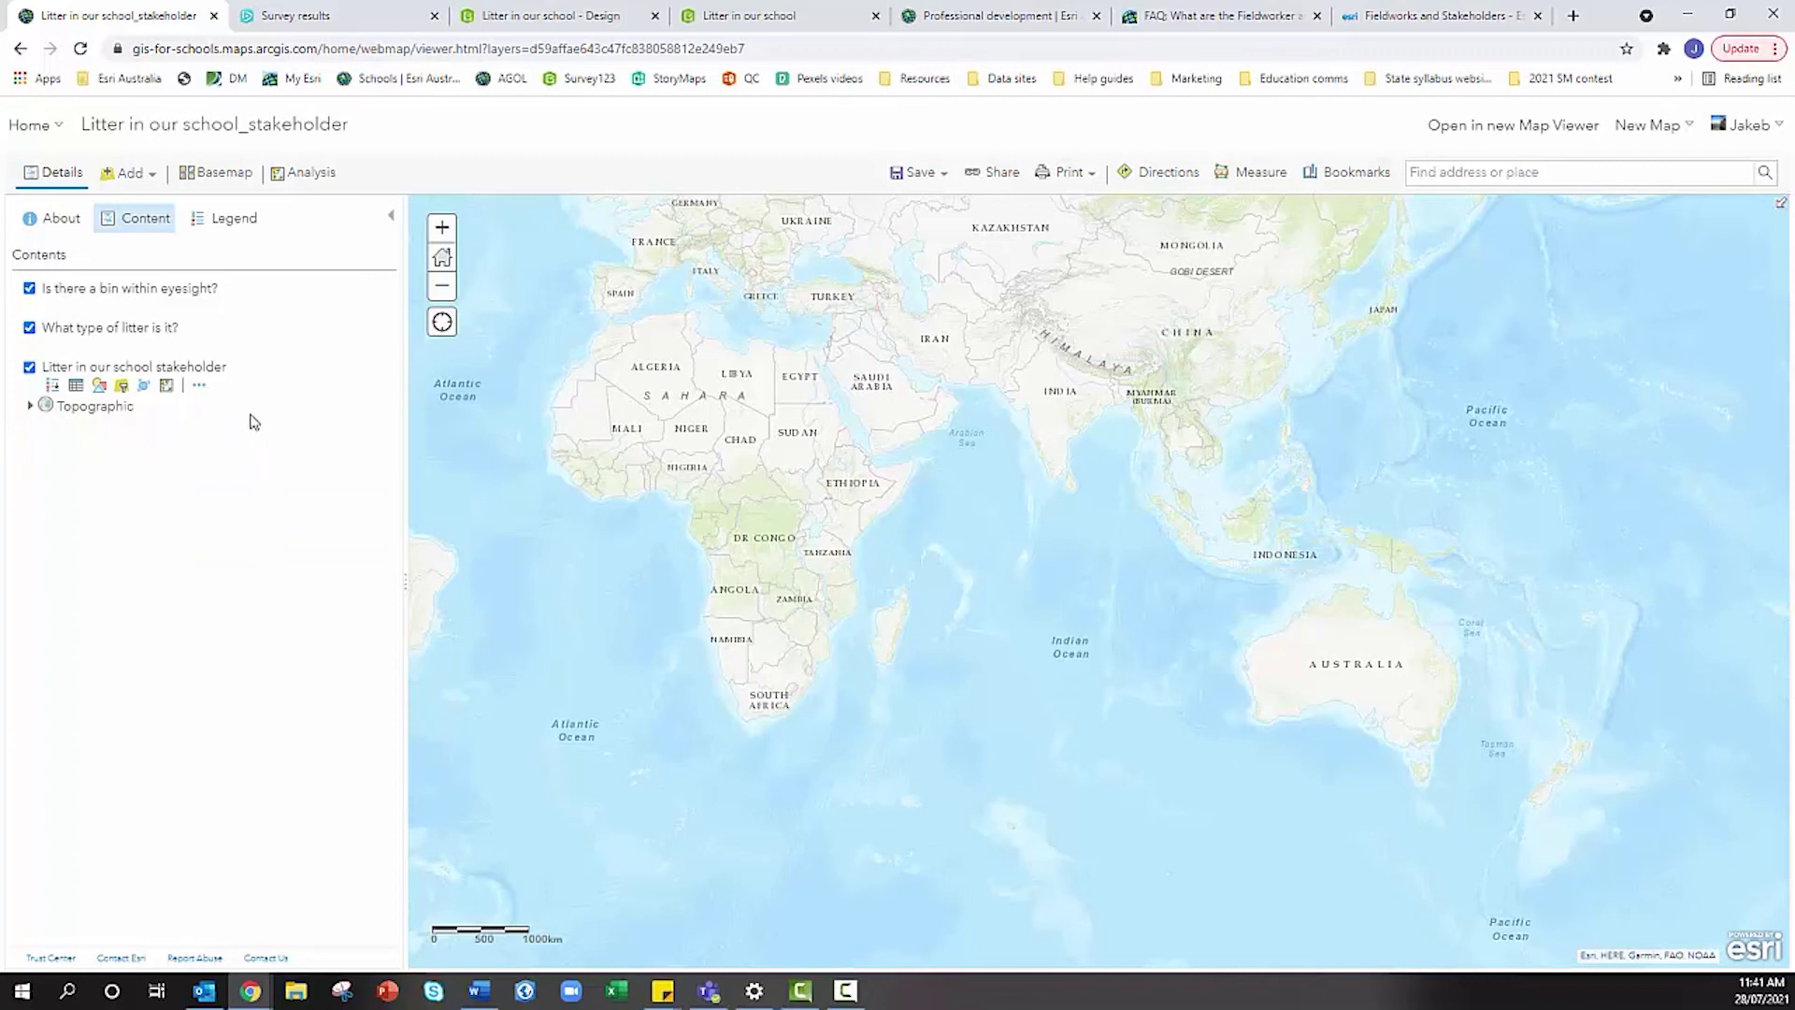
- Style the copy by the litter-count field using Counts and Amounts (Size)
{"action": "mouse_move", "coordinate": [194, 310]}
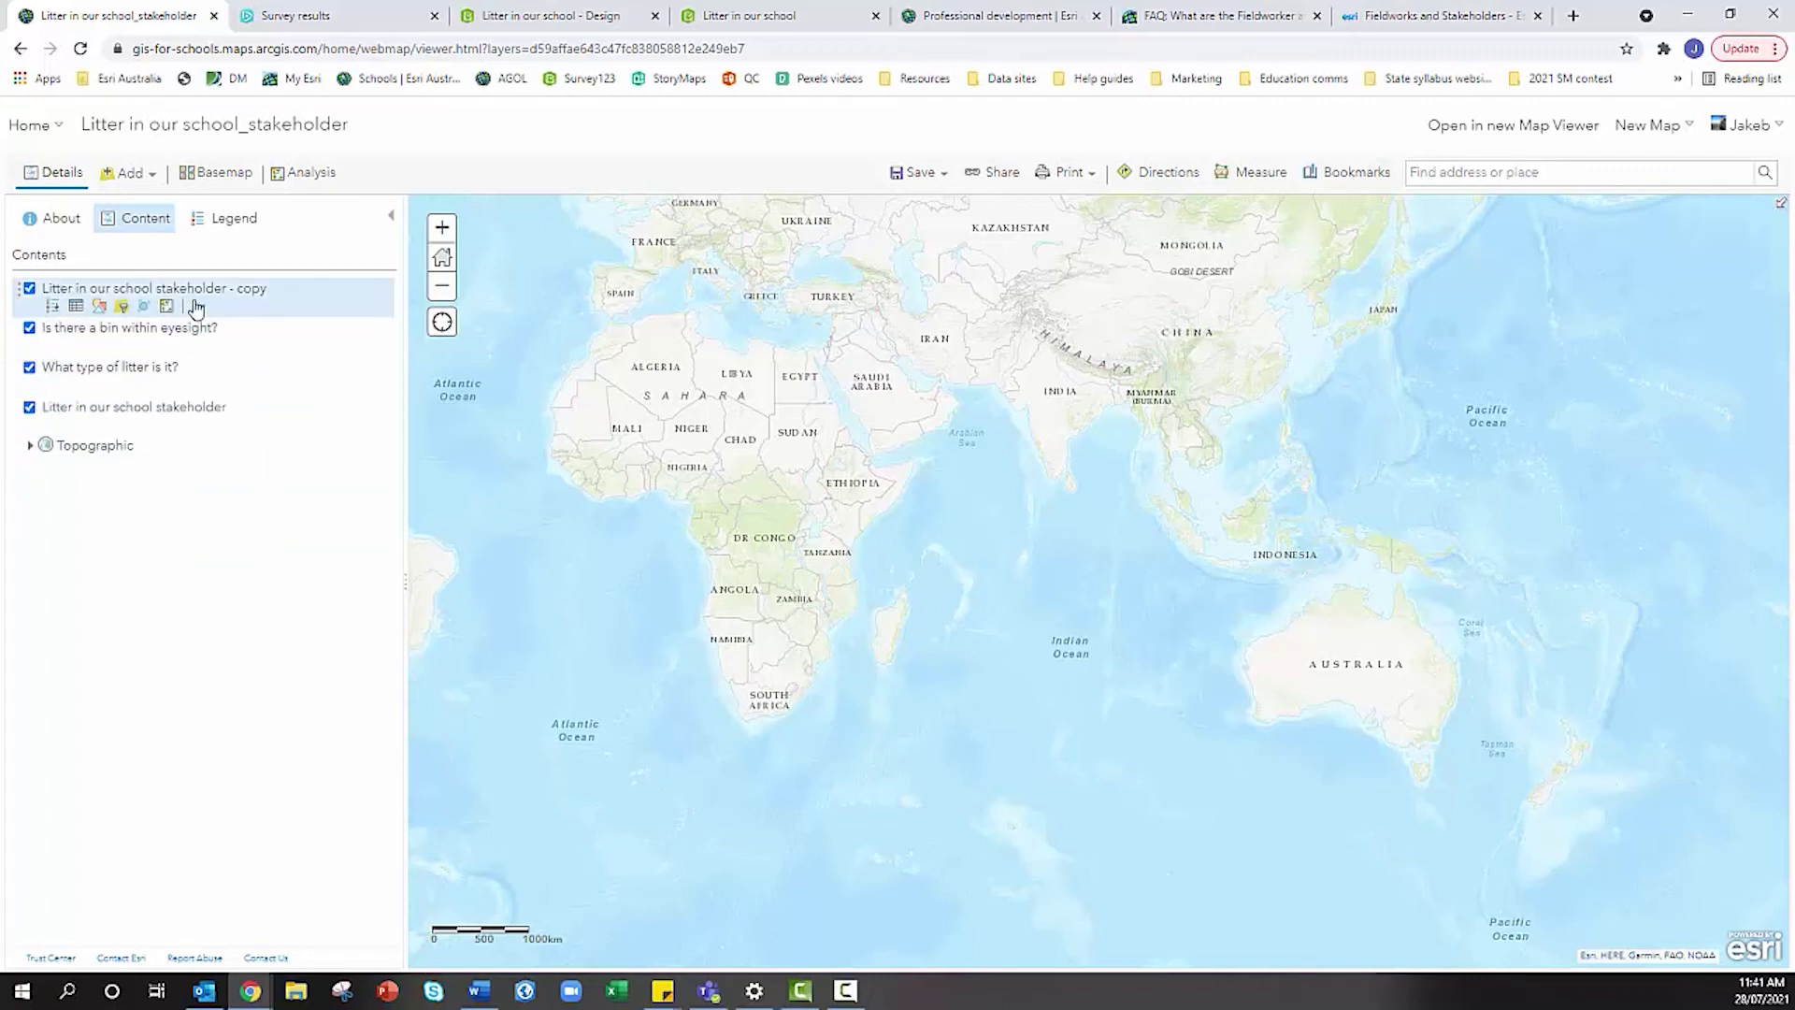
{"action": "left_click", "coordinate": [98, 307]}
{"action": "left_click", "coordinate": [208, 316]}
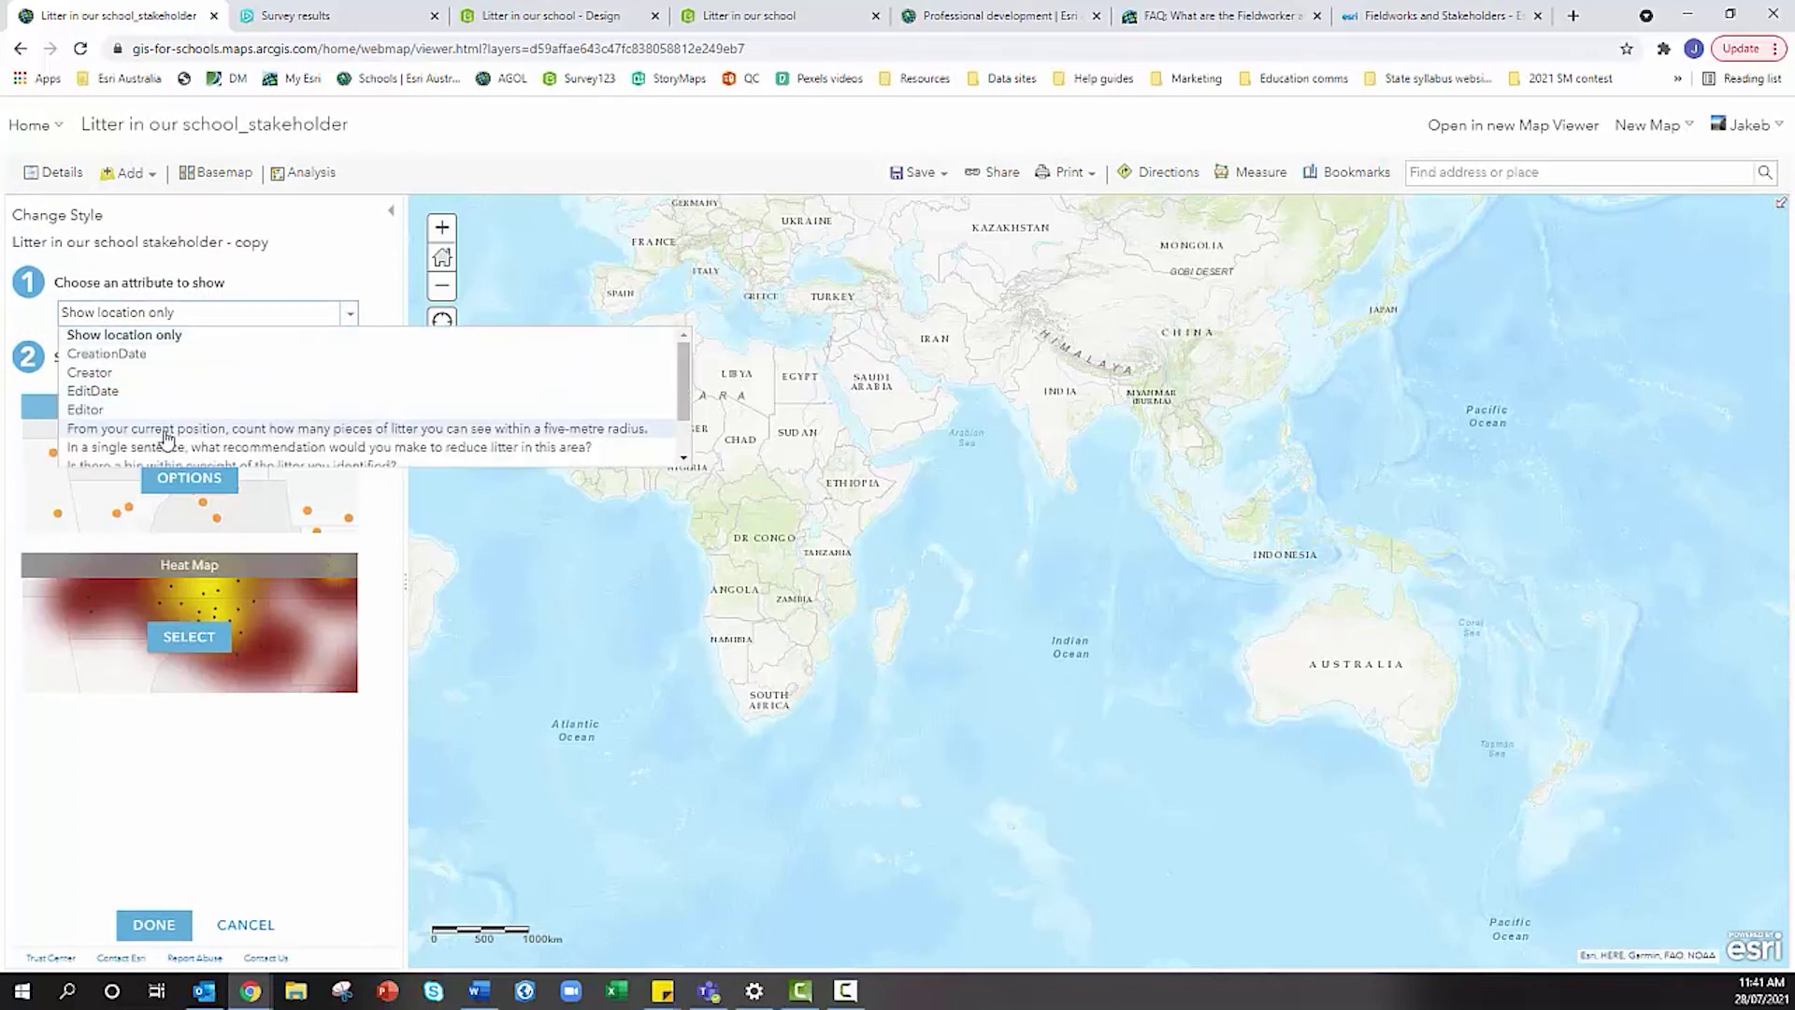
{"action": "left_click", "coordinate": [211, 430]}
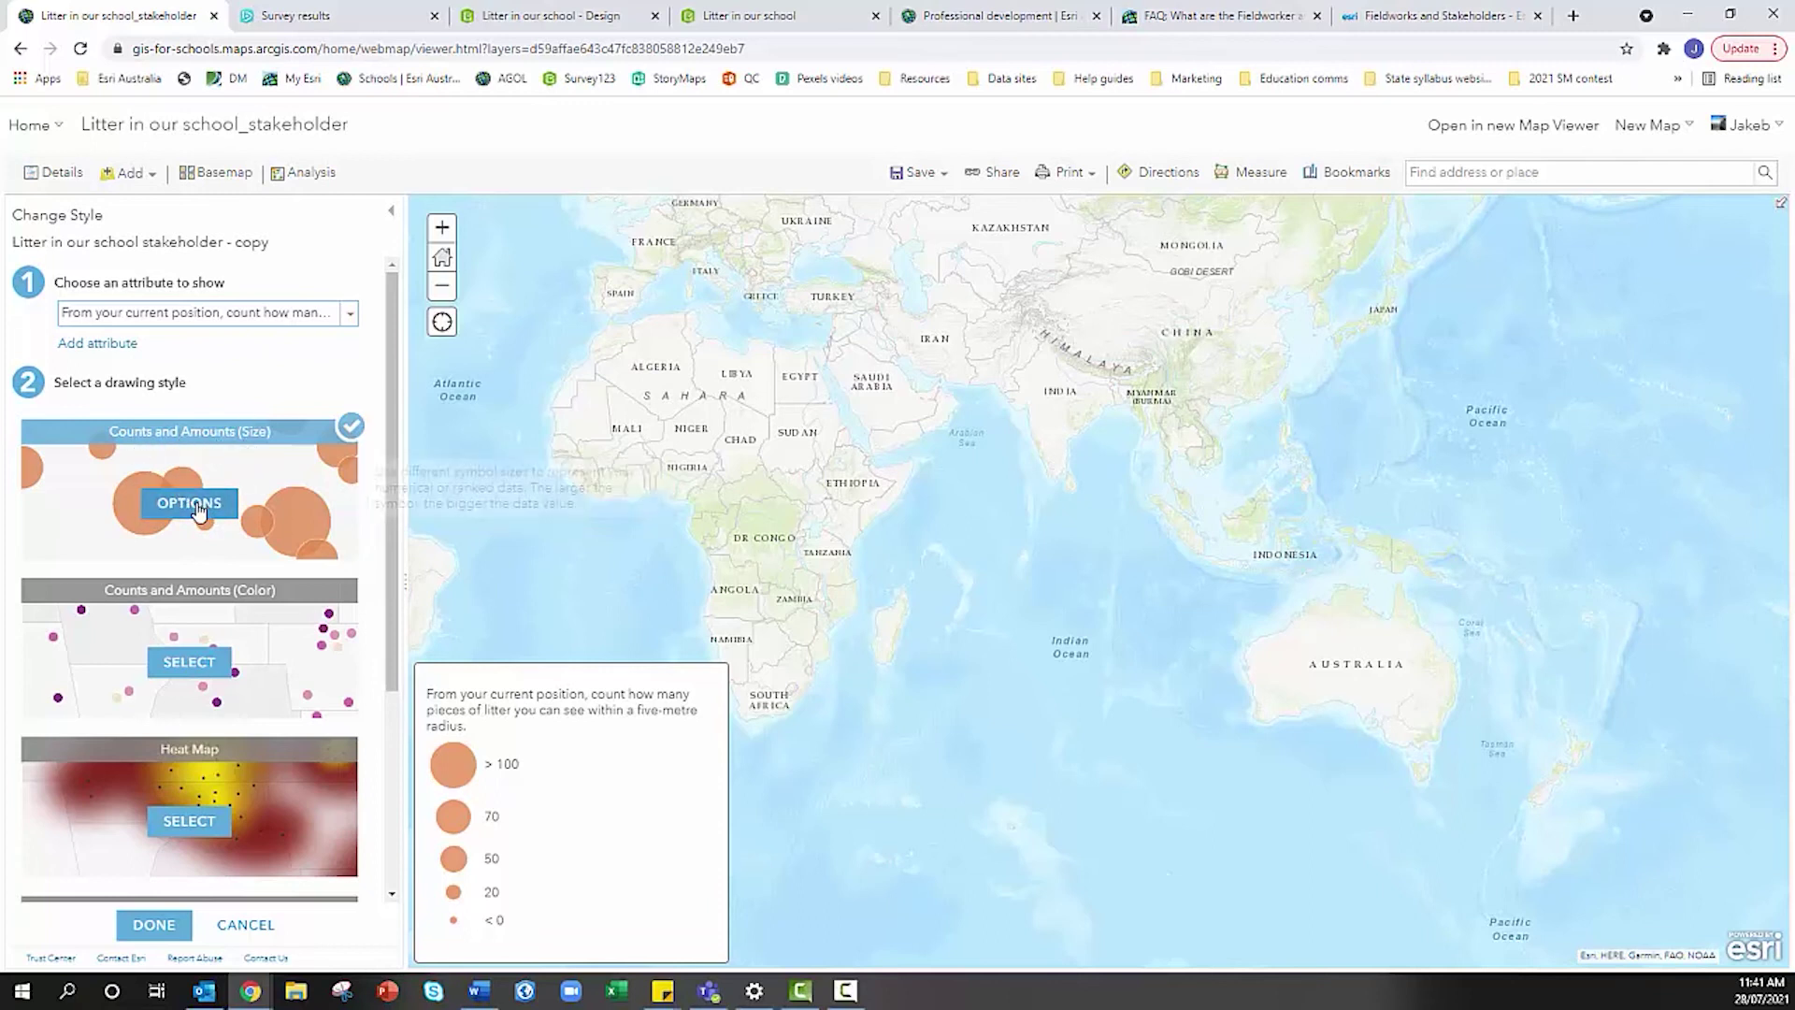
{"action": "left_click", "coordinate": [190, 504]}
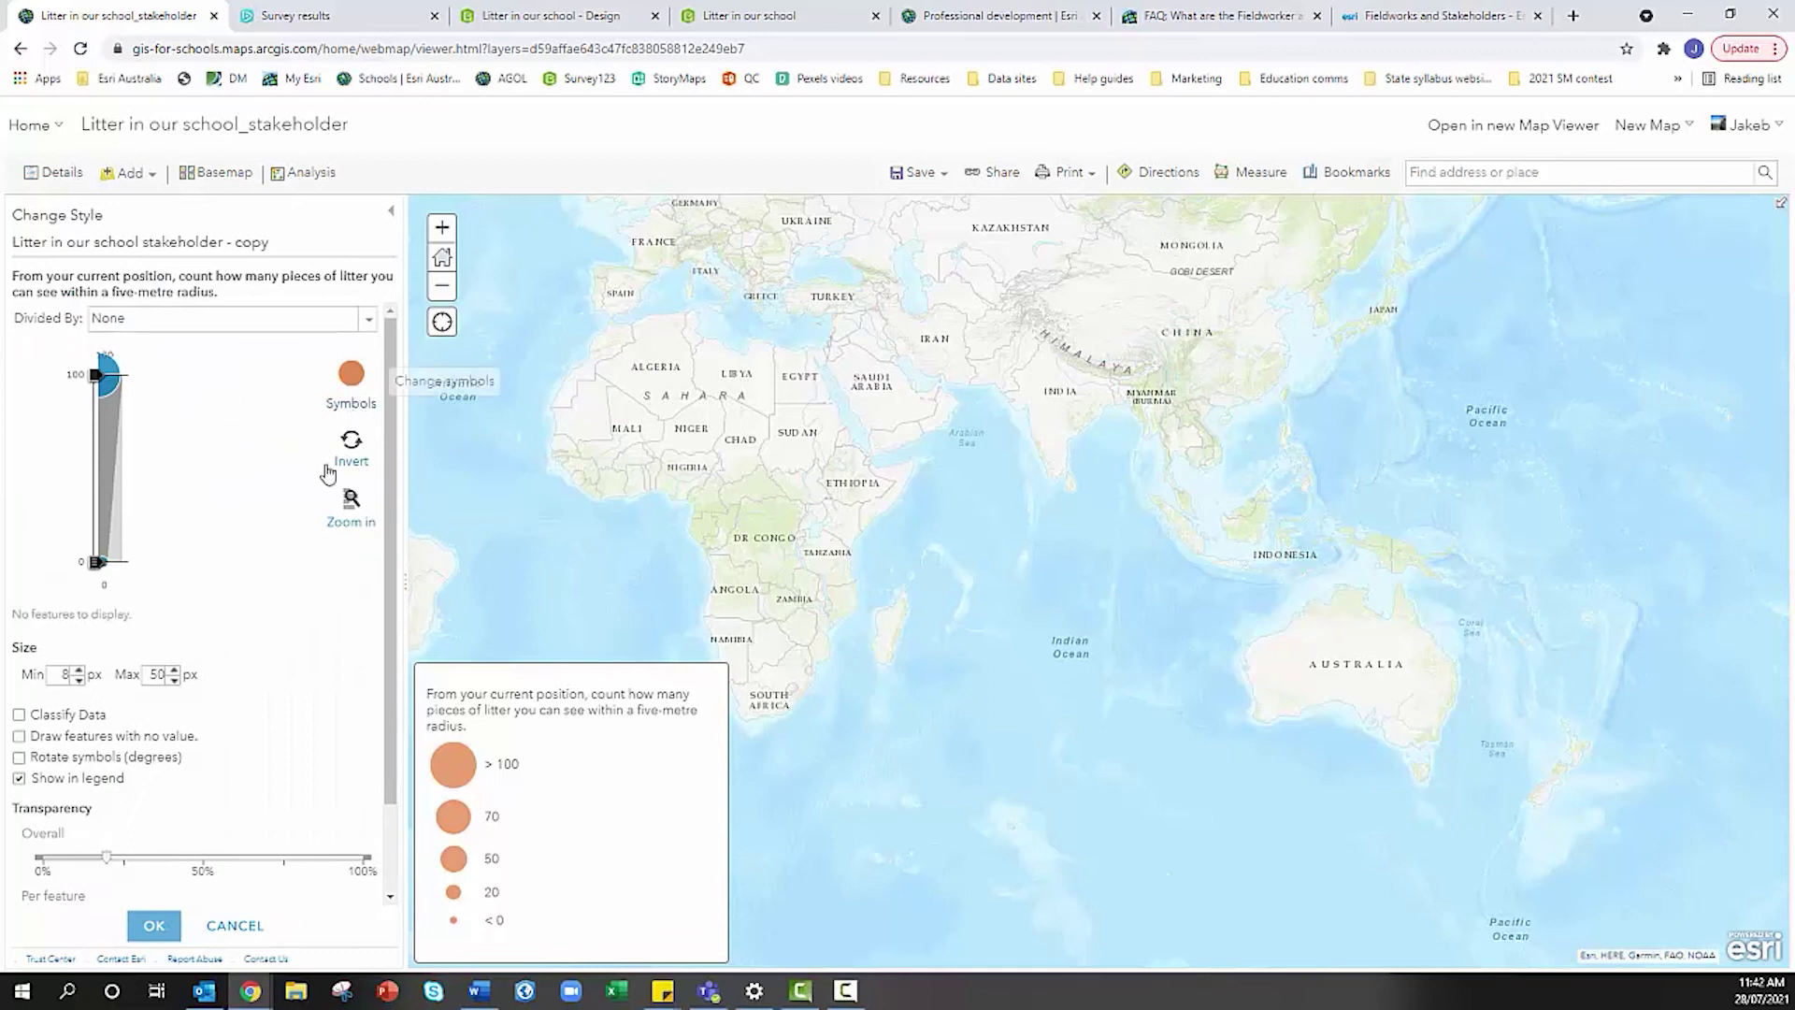
- Turn on Classify Data for the litter-count sizes and compare with the Survey results legend
{"action": "left_click", "coordinate": [20, 715]}
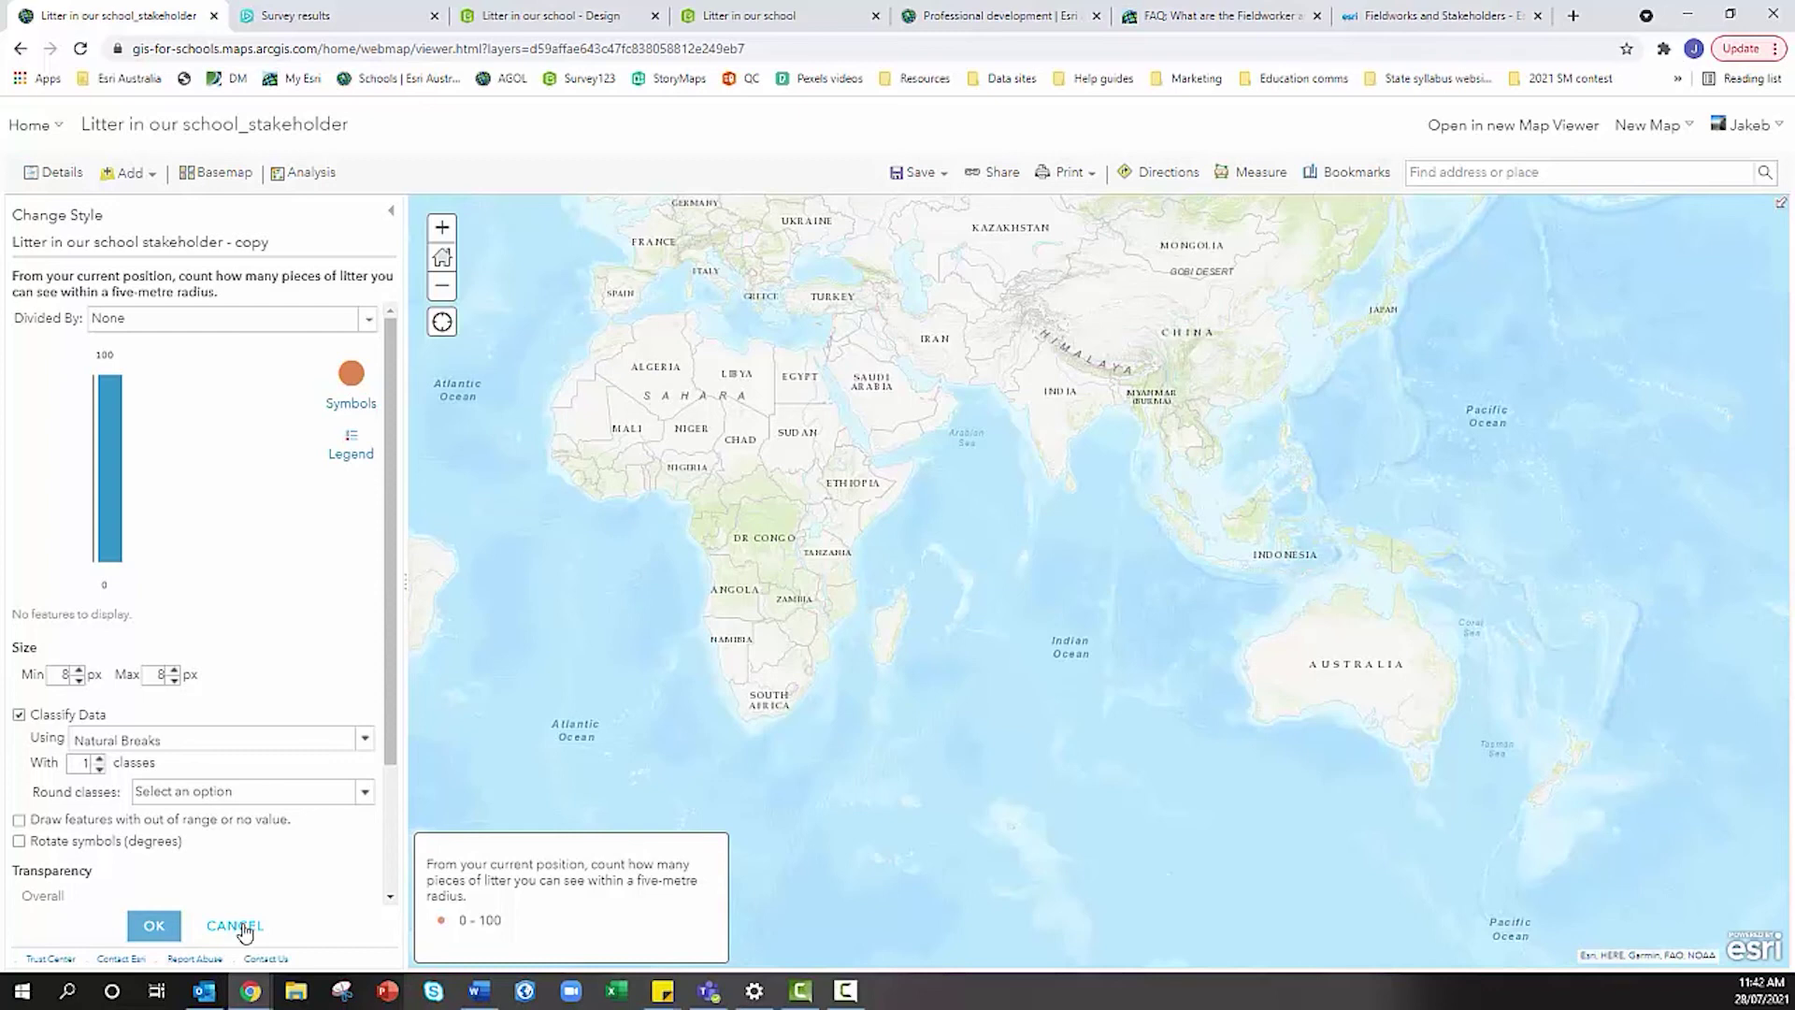
{"action": "left_click", "coordinate": [281, 15]}
{"action": "scroll", "coordinate": [129, 840], "scroll_direction": "down", "scroll_amount": 3}
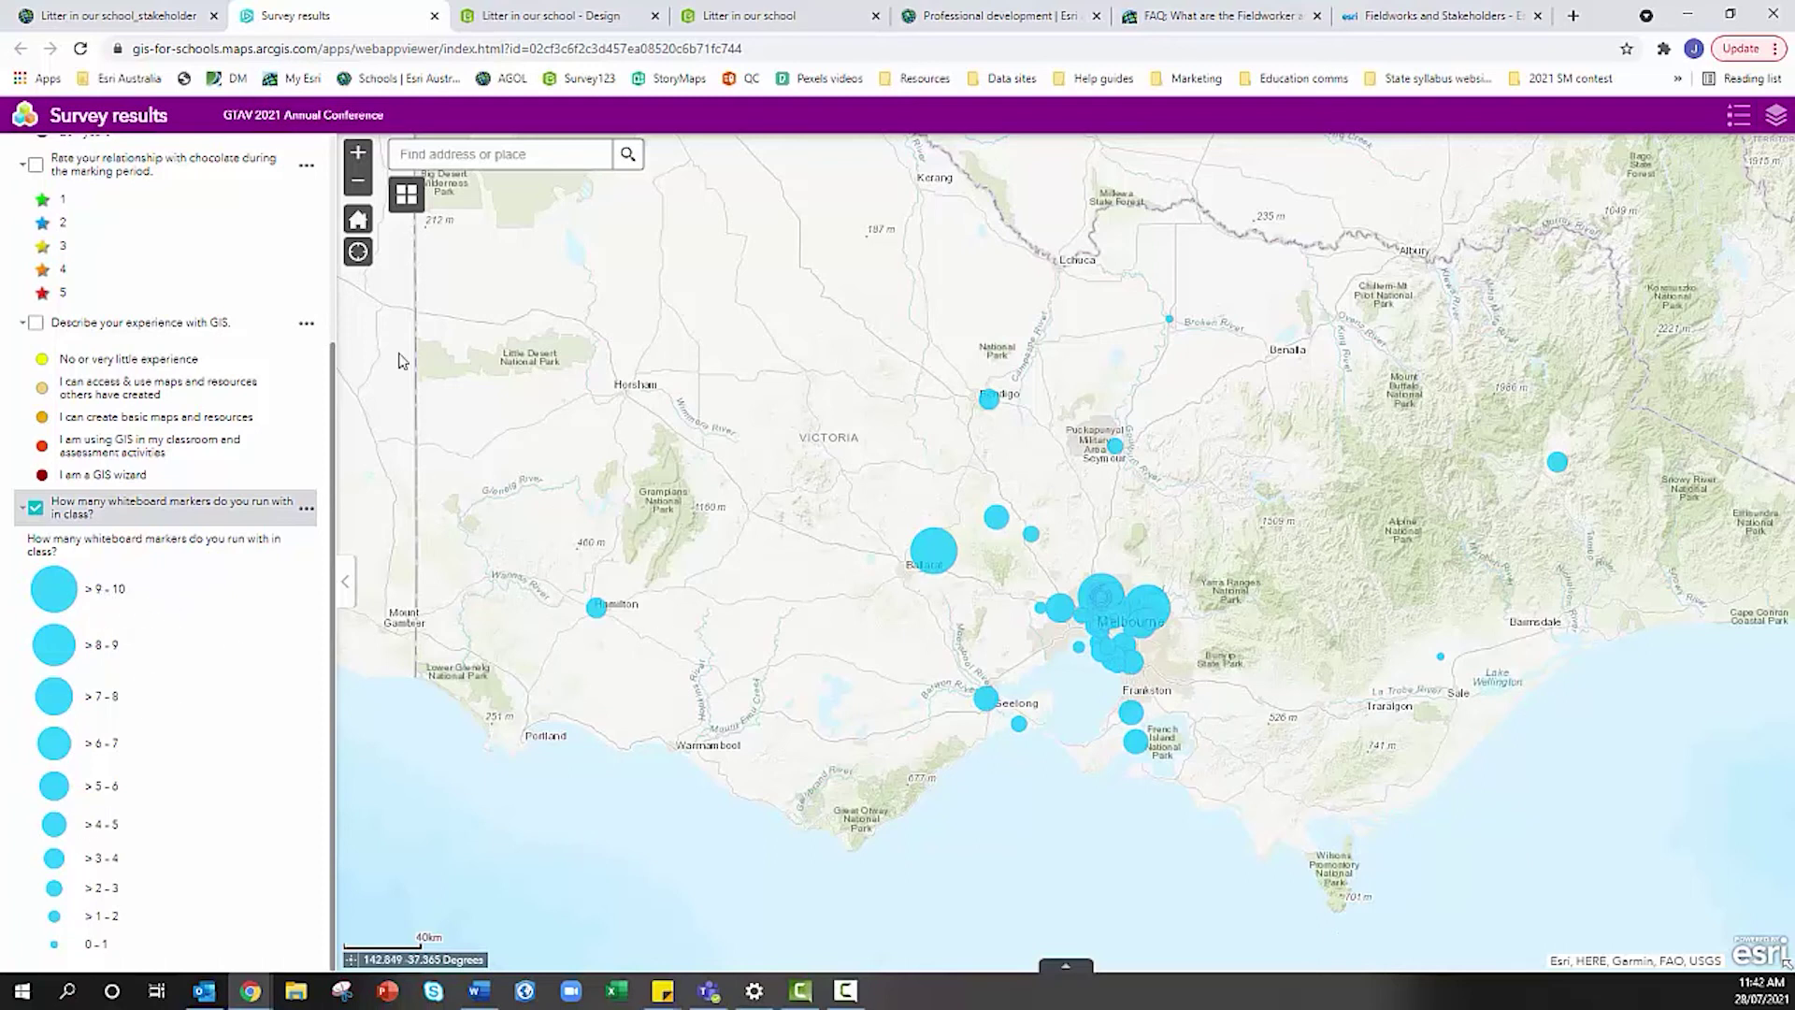
- Try changing the number of size classes, then cancel classification and finish styling
{"action": "left_click", "coordinate": [535, 11]}
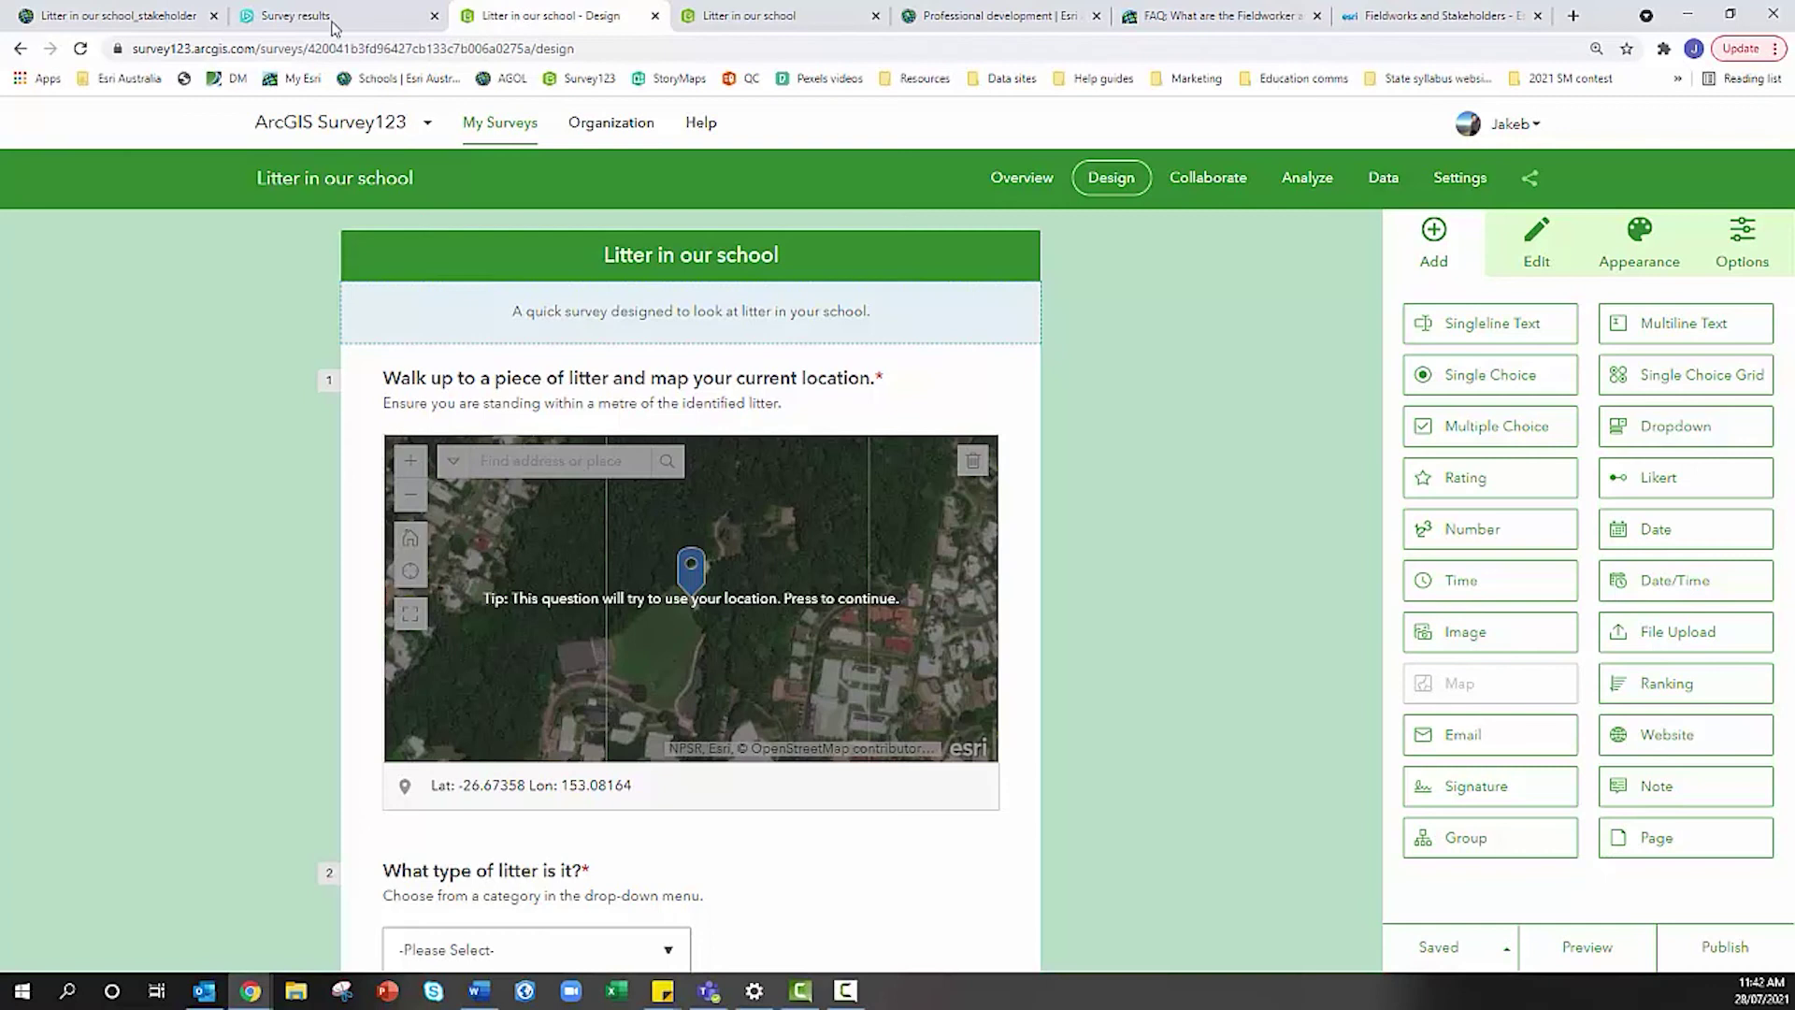
{"action": "left_click", "coordinate": [140, 19]}
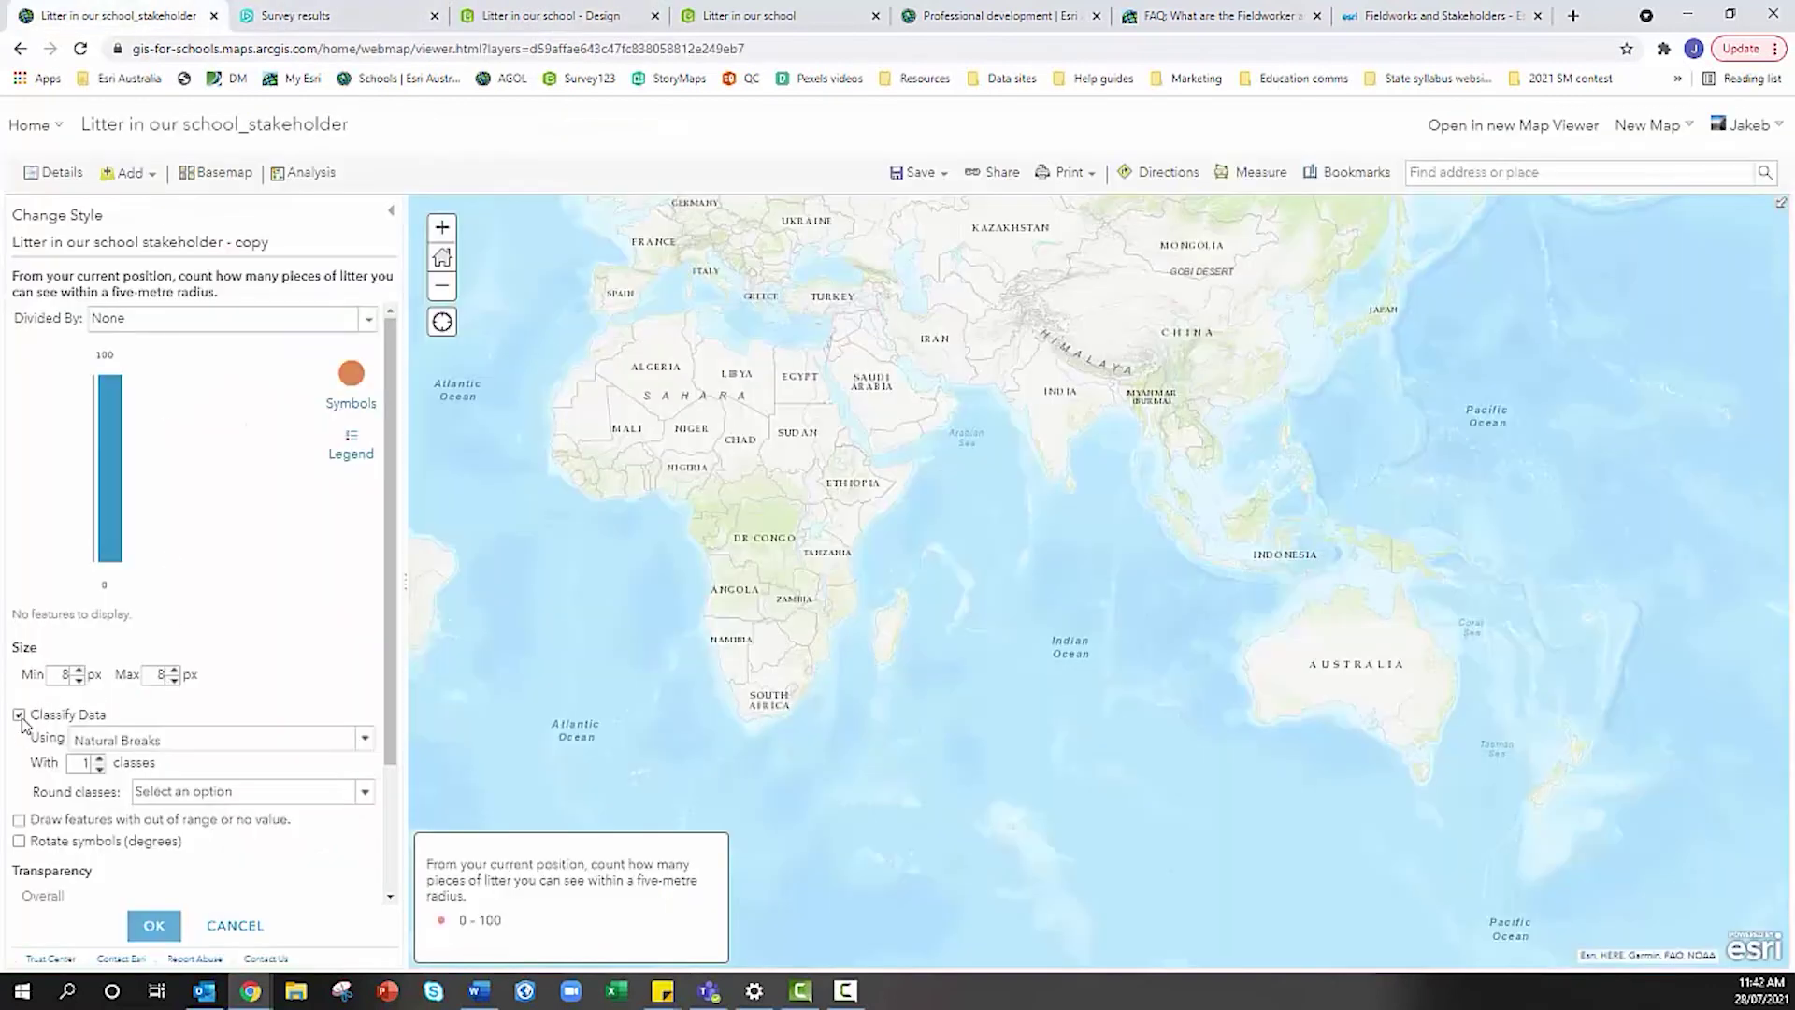
{"action": "left_click", "coordinate": [94, 759]}
{"action": "left_click", "coordinate": [248, 928]}
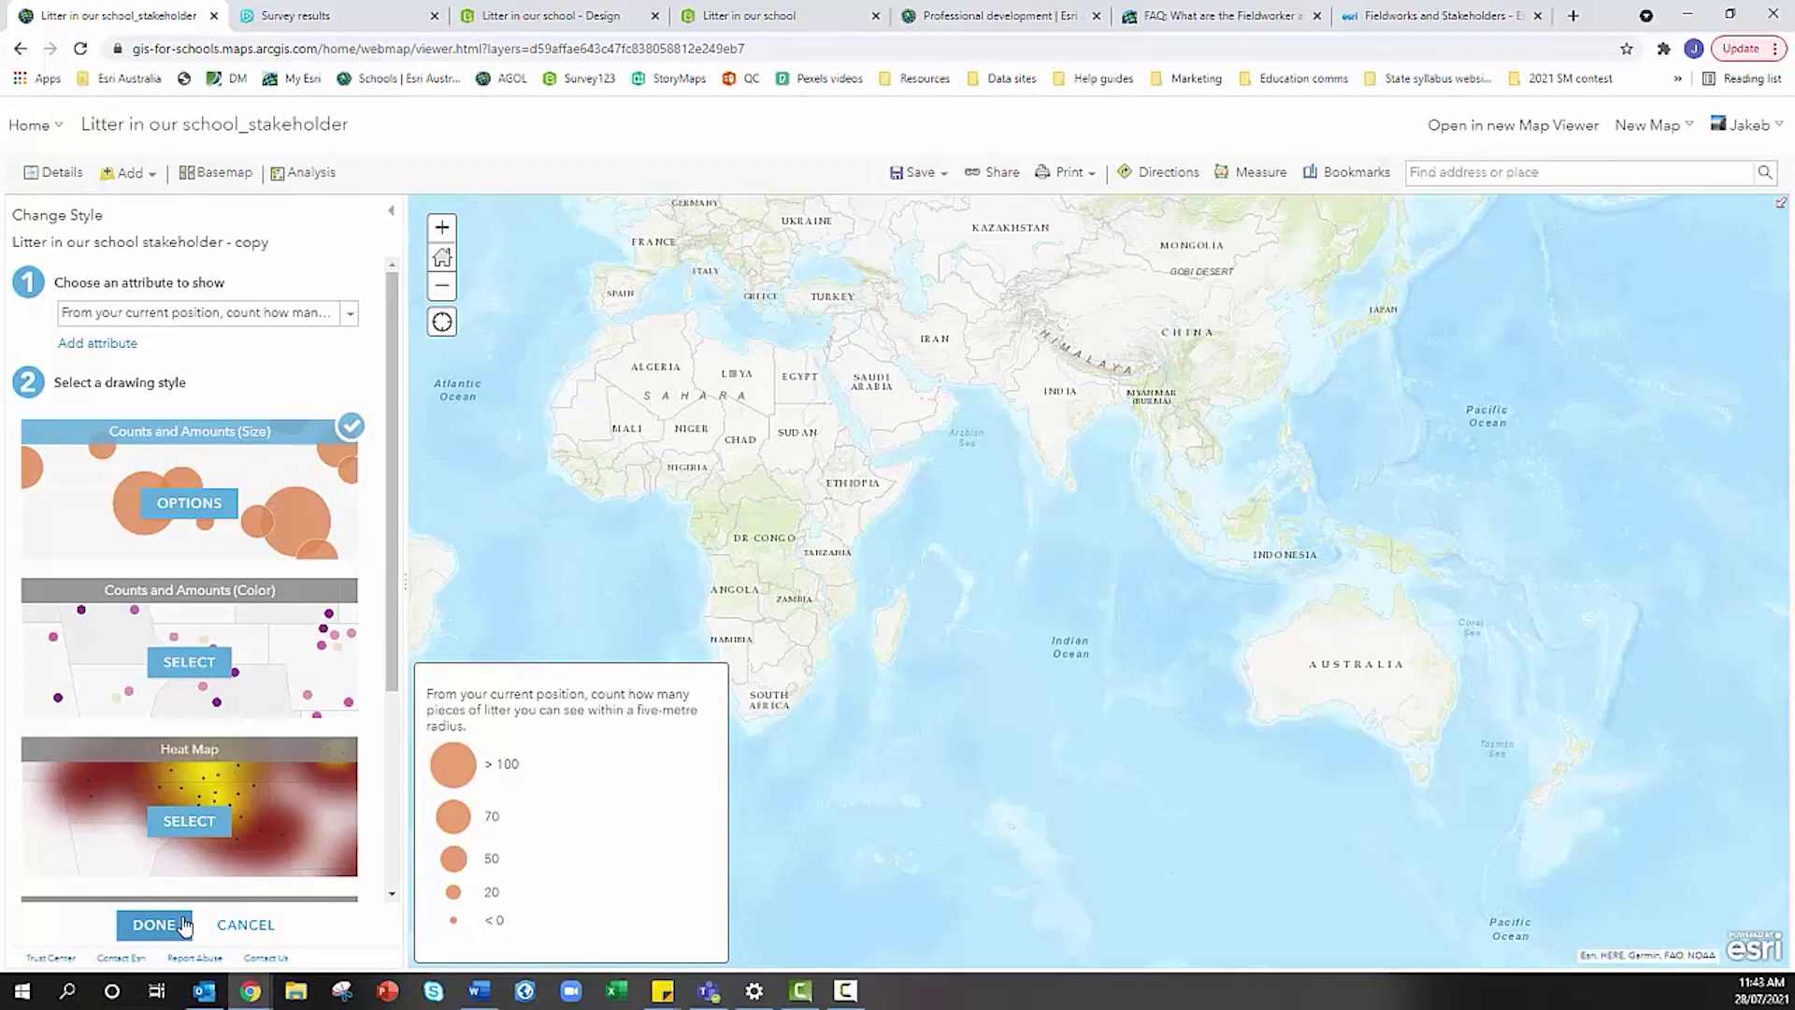
{"action": "left_click", "coordinate": [154, 925]}
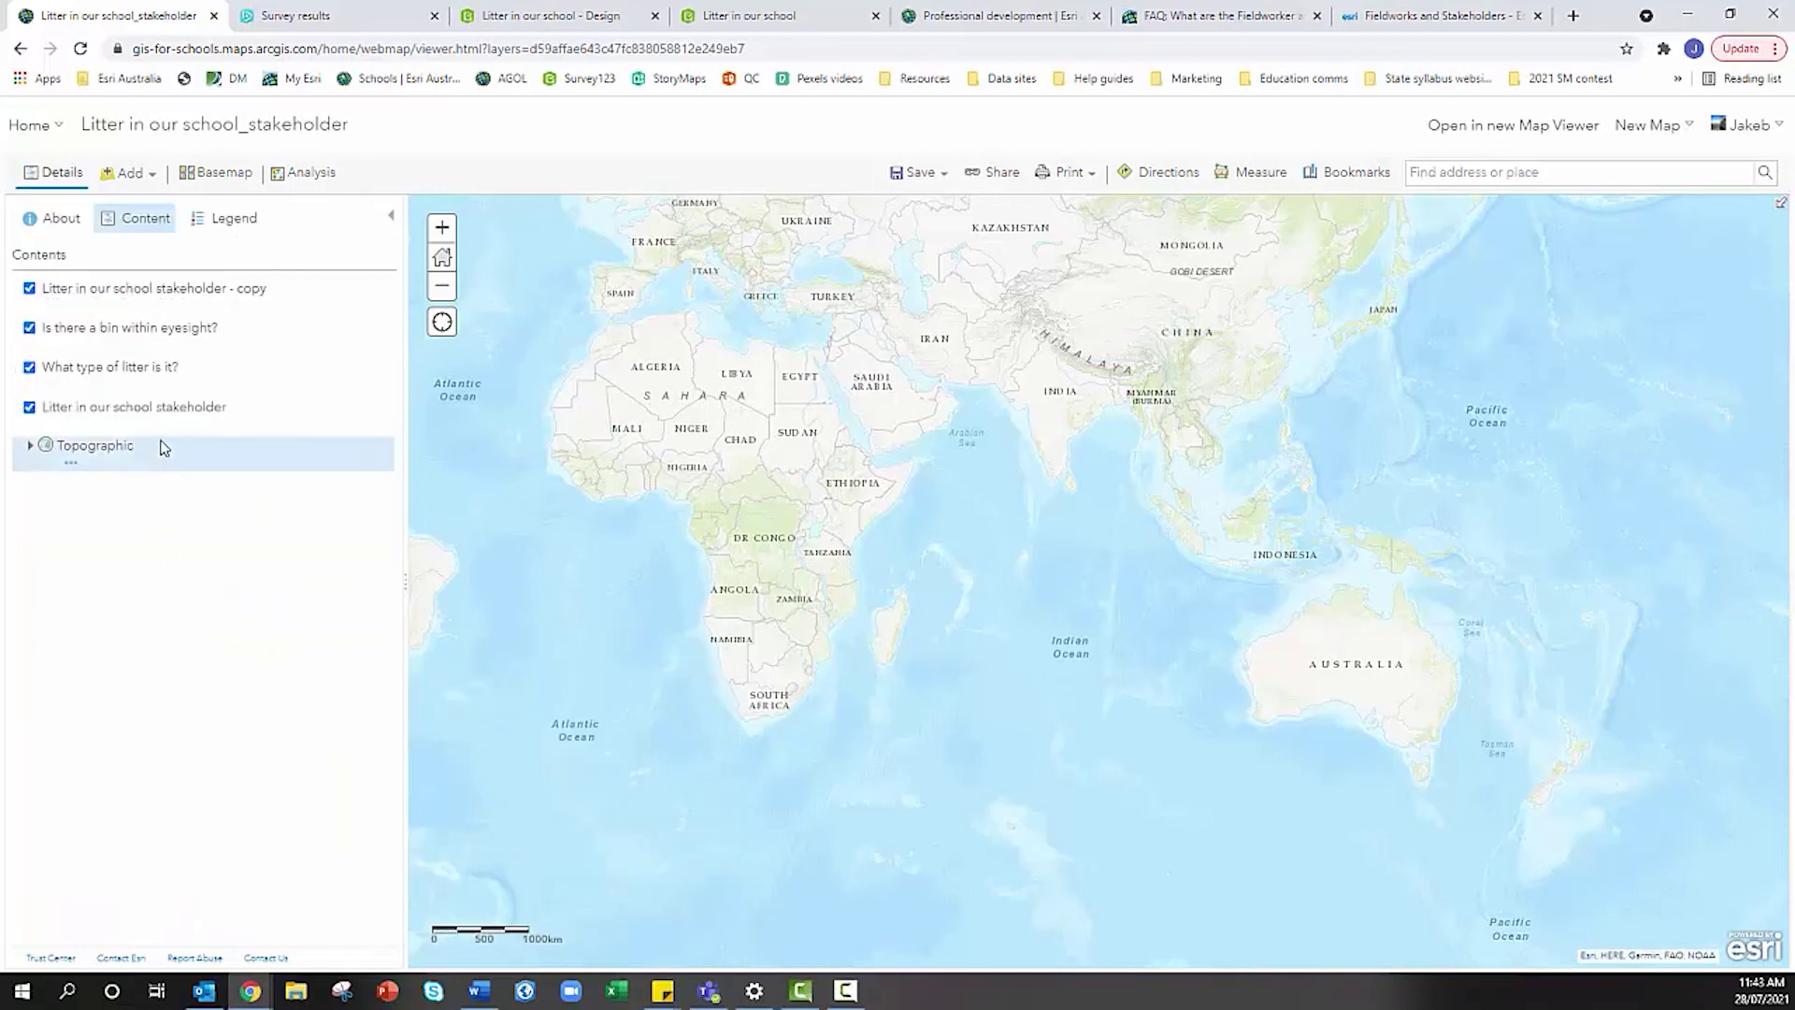
- Save the map as a new item titled 'Survey123 symbology' with the tag 'training'
{"action": "left_click", "coordinate": [920, 174]}
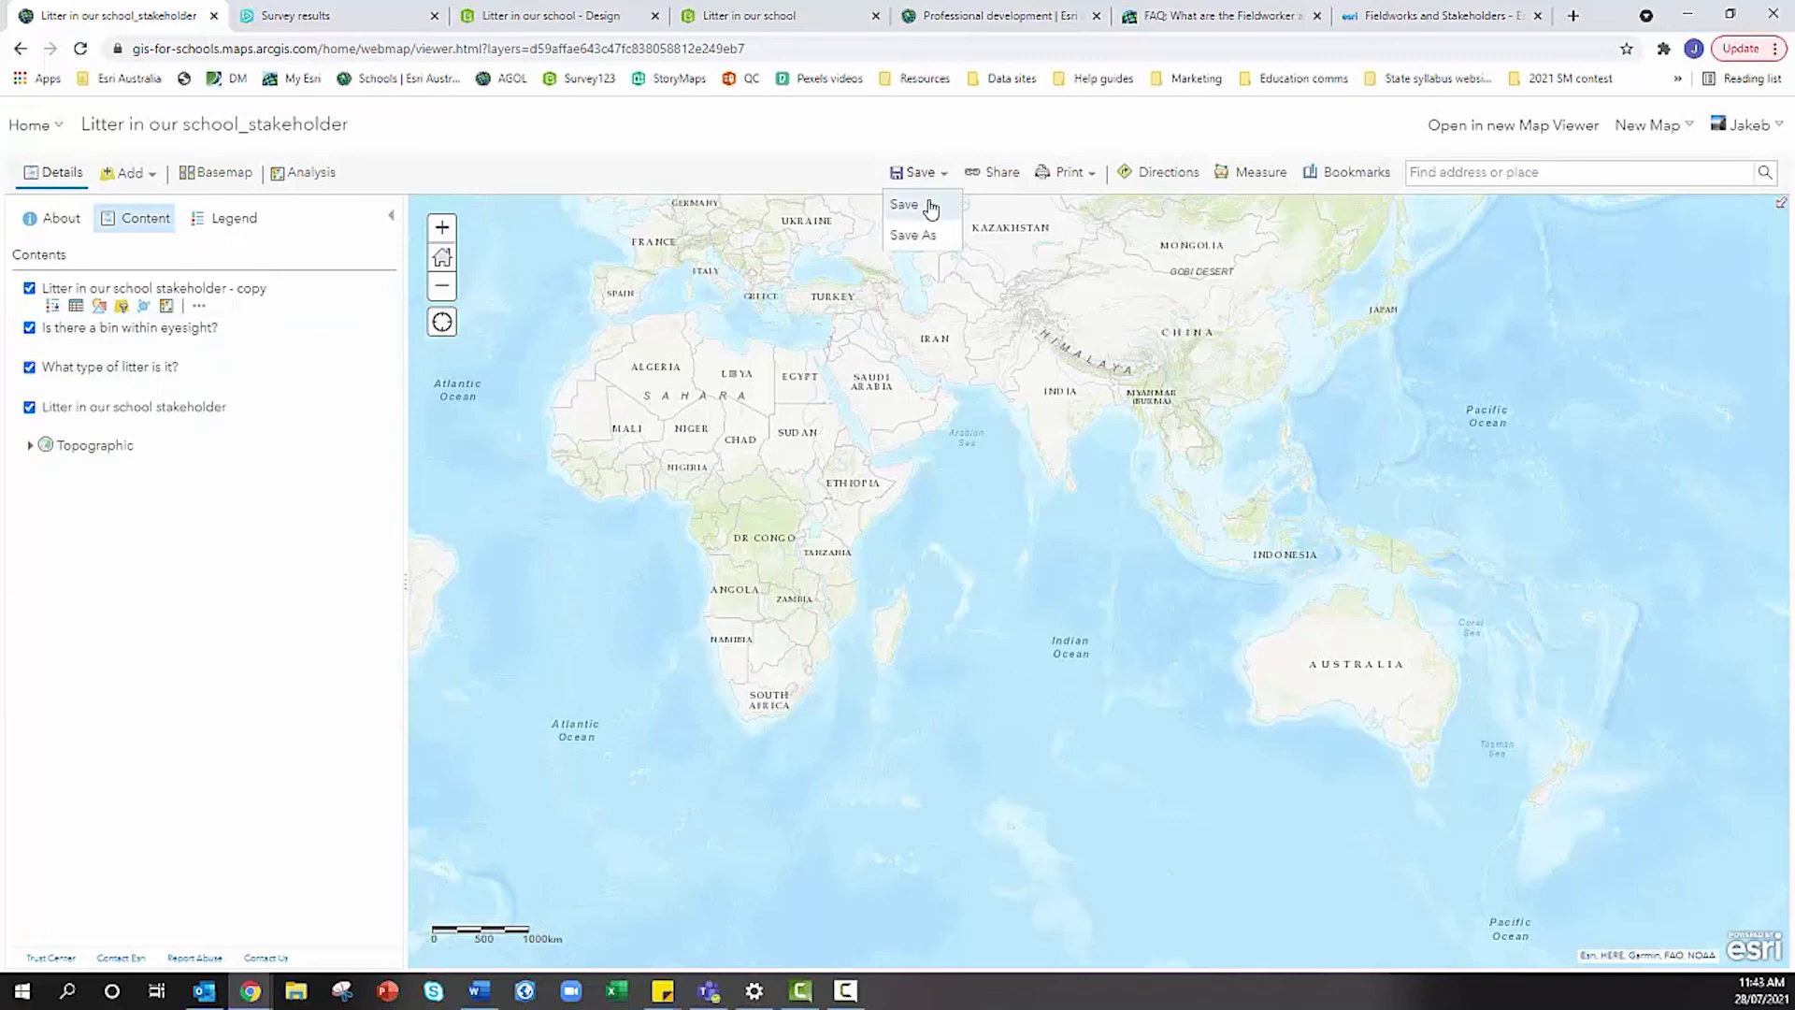
{"action": "left_click", "coordinate": [930, 208]}
{"action": "left_click", "coordinate": [876, 493]}
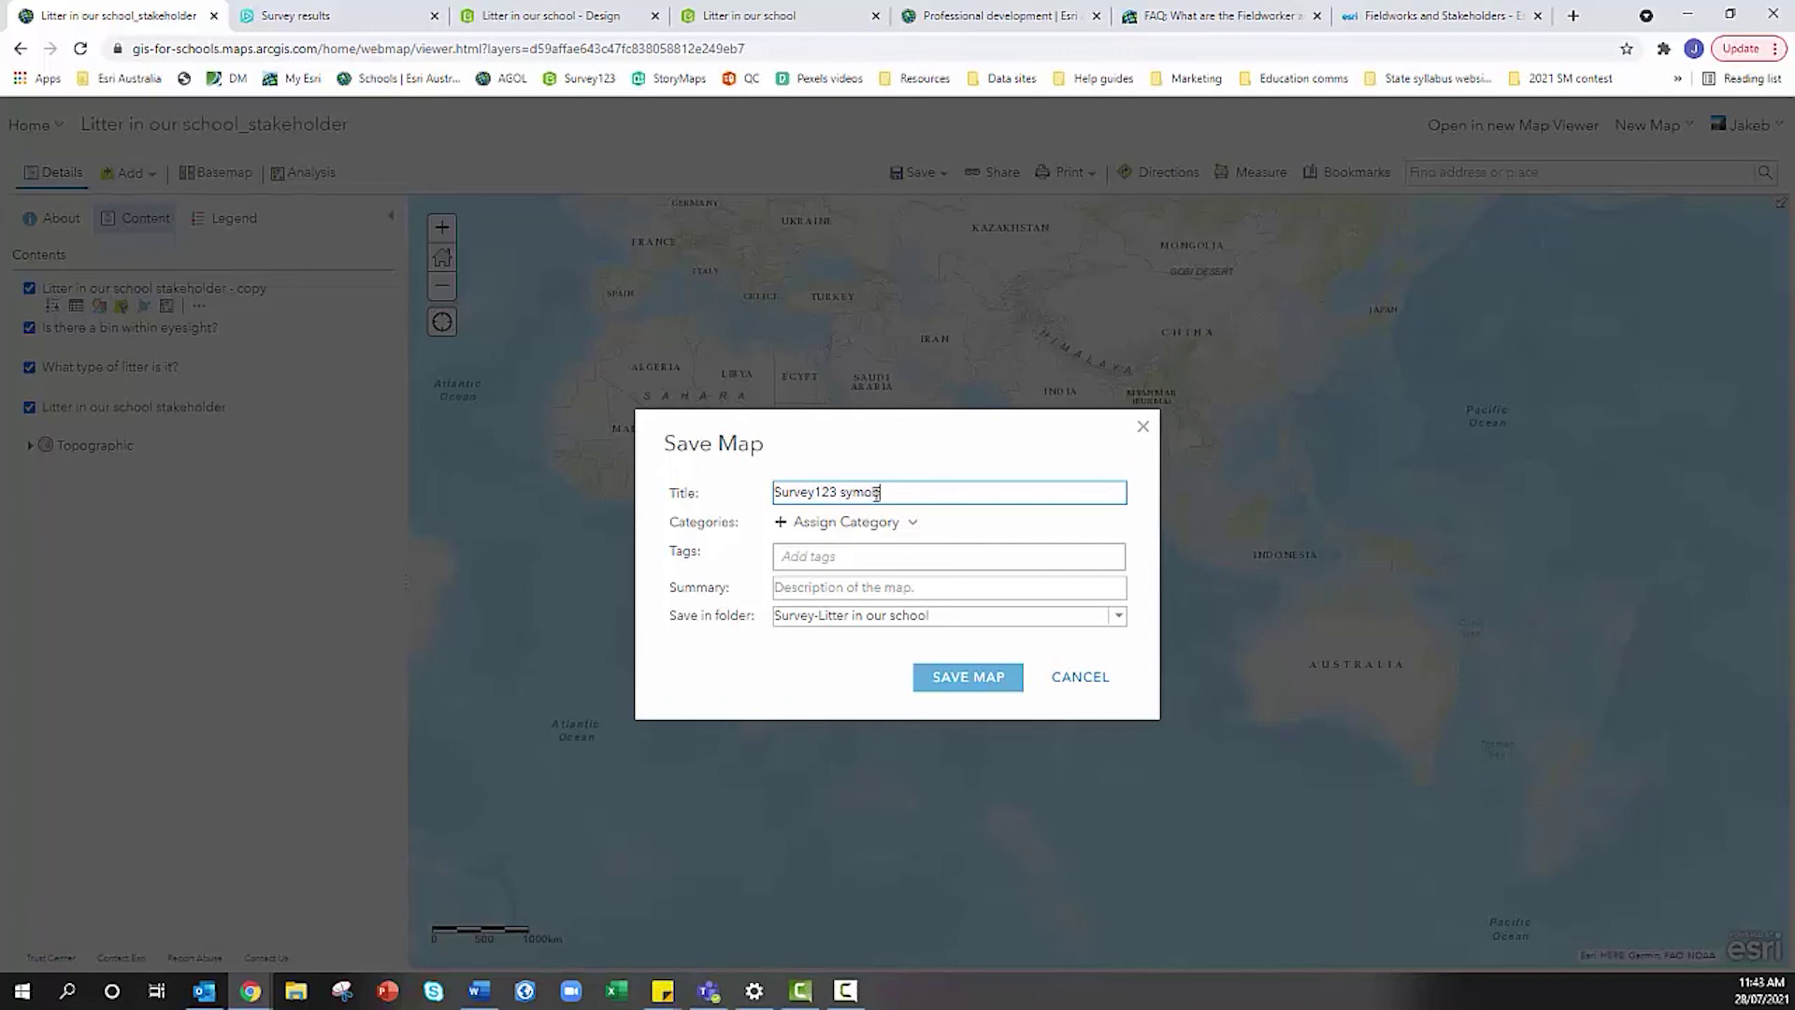
{"action": "type", "text": "Survey123 symbology"}
{"action": "left_click", "coordinate": [856, 558]}
{"action": "type", "text": "trau"}
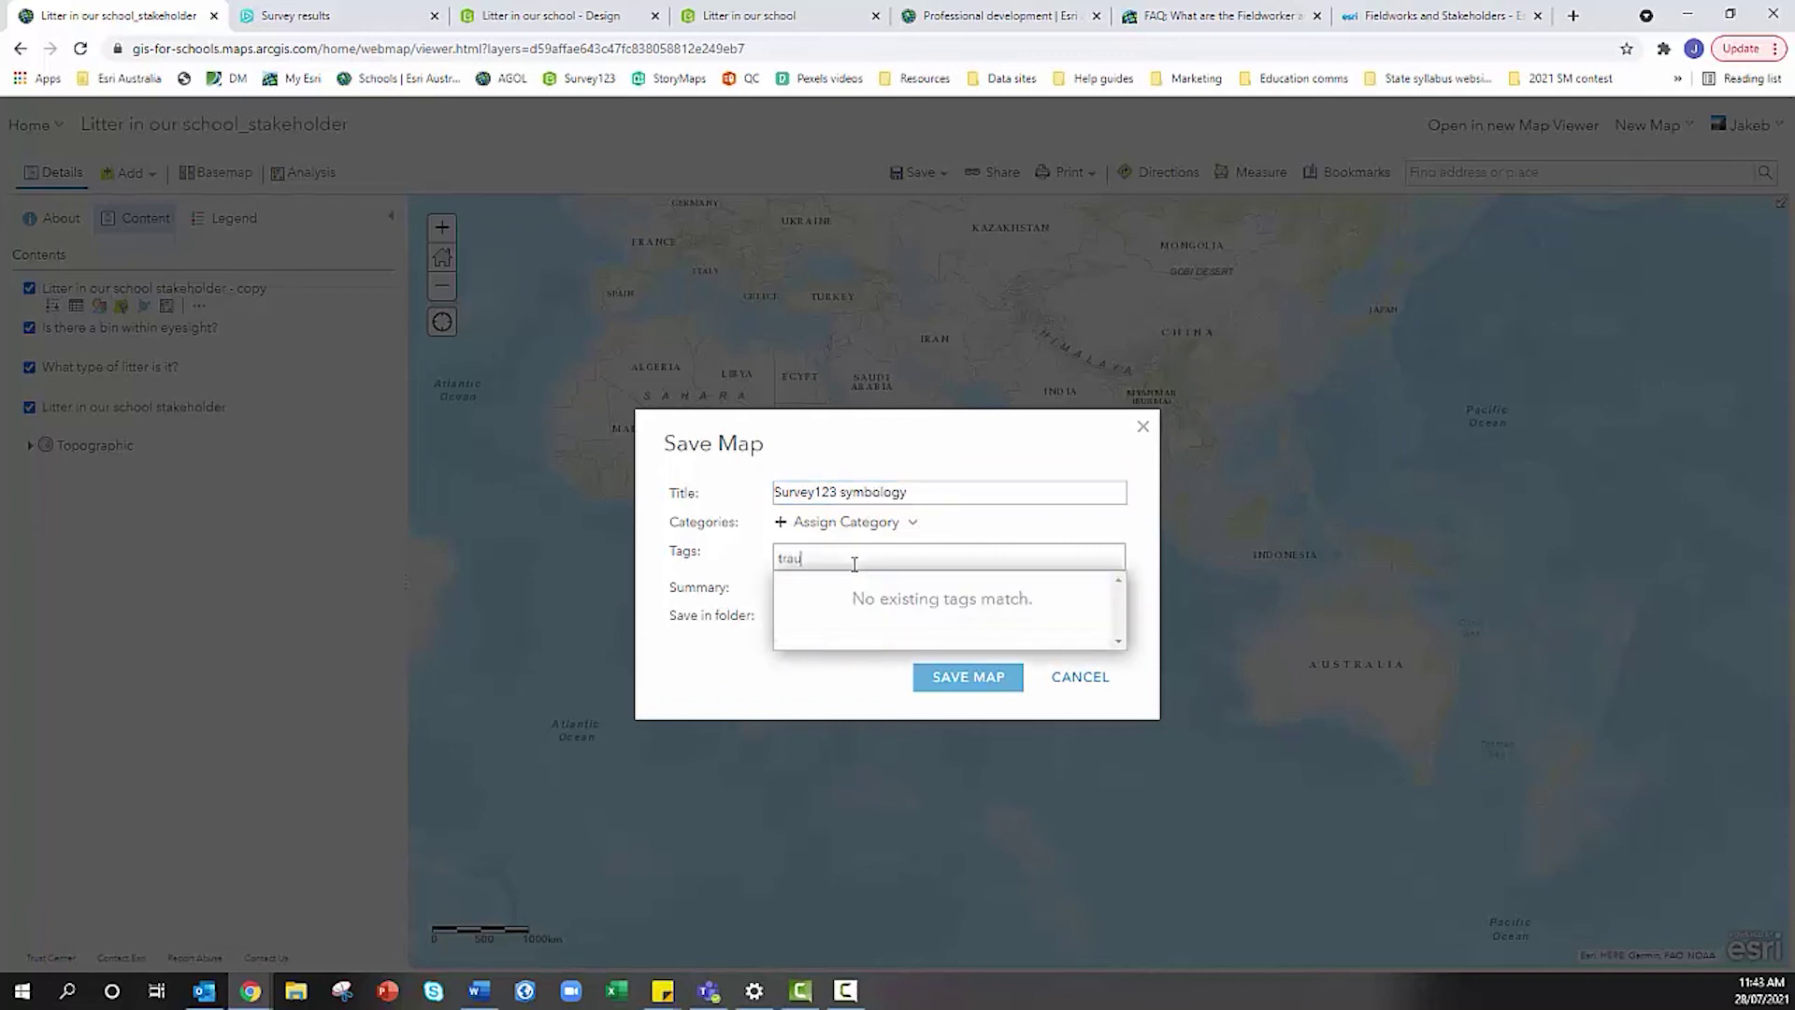
{"action": "key", "text": "BackSpace"}
{"action": "key", "text": "BackSpace"}
{"action": "key", "text": "BackSpace"}
{"action": "key", "text": "Return"}
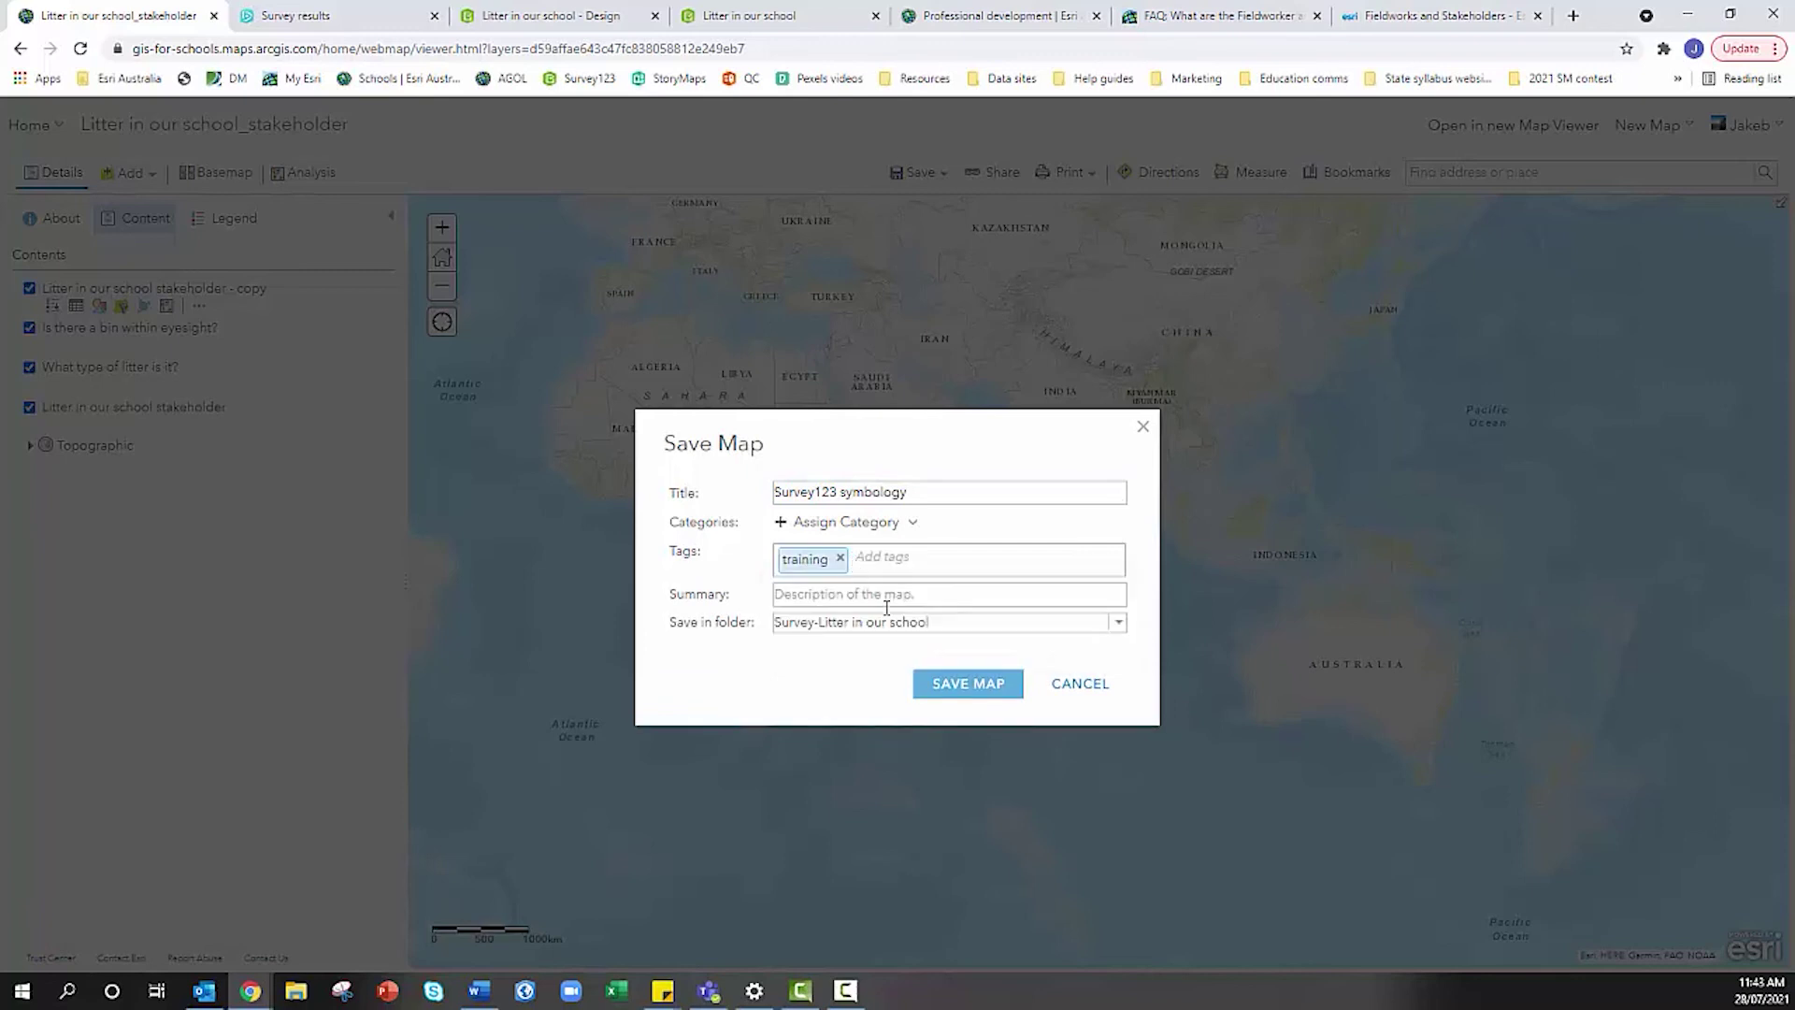
{"action": "left_click", "coordinate": [955, 685]}
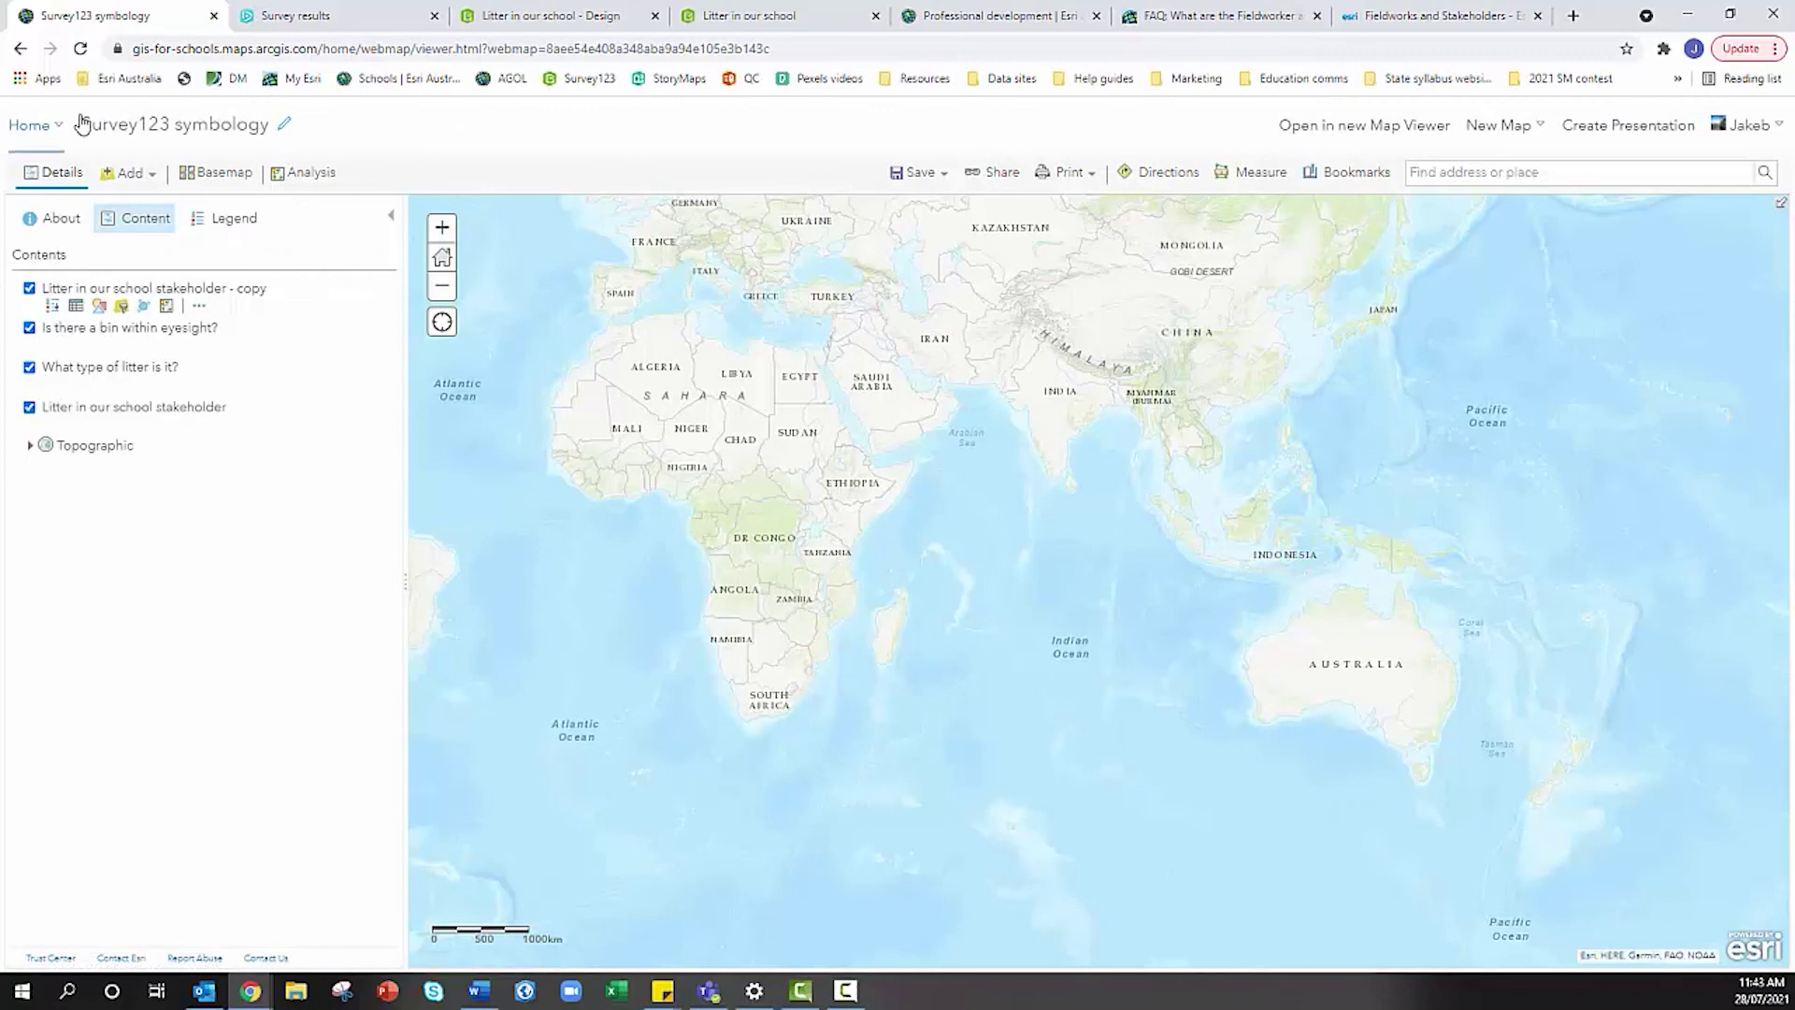
- From My Content, share the Survey123 symbology map with the Year 7 Geography group
{"action": "left_click", "coordinate": [34, 125]}
{"action": "left_click", "coordinate": [62, 352]}
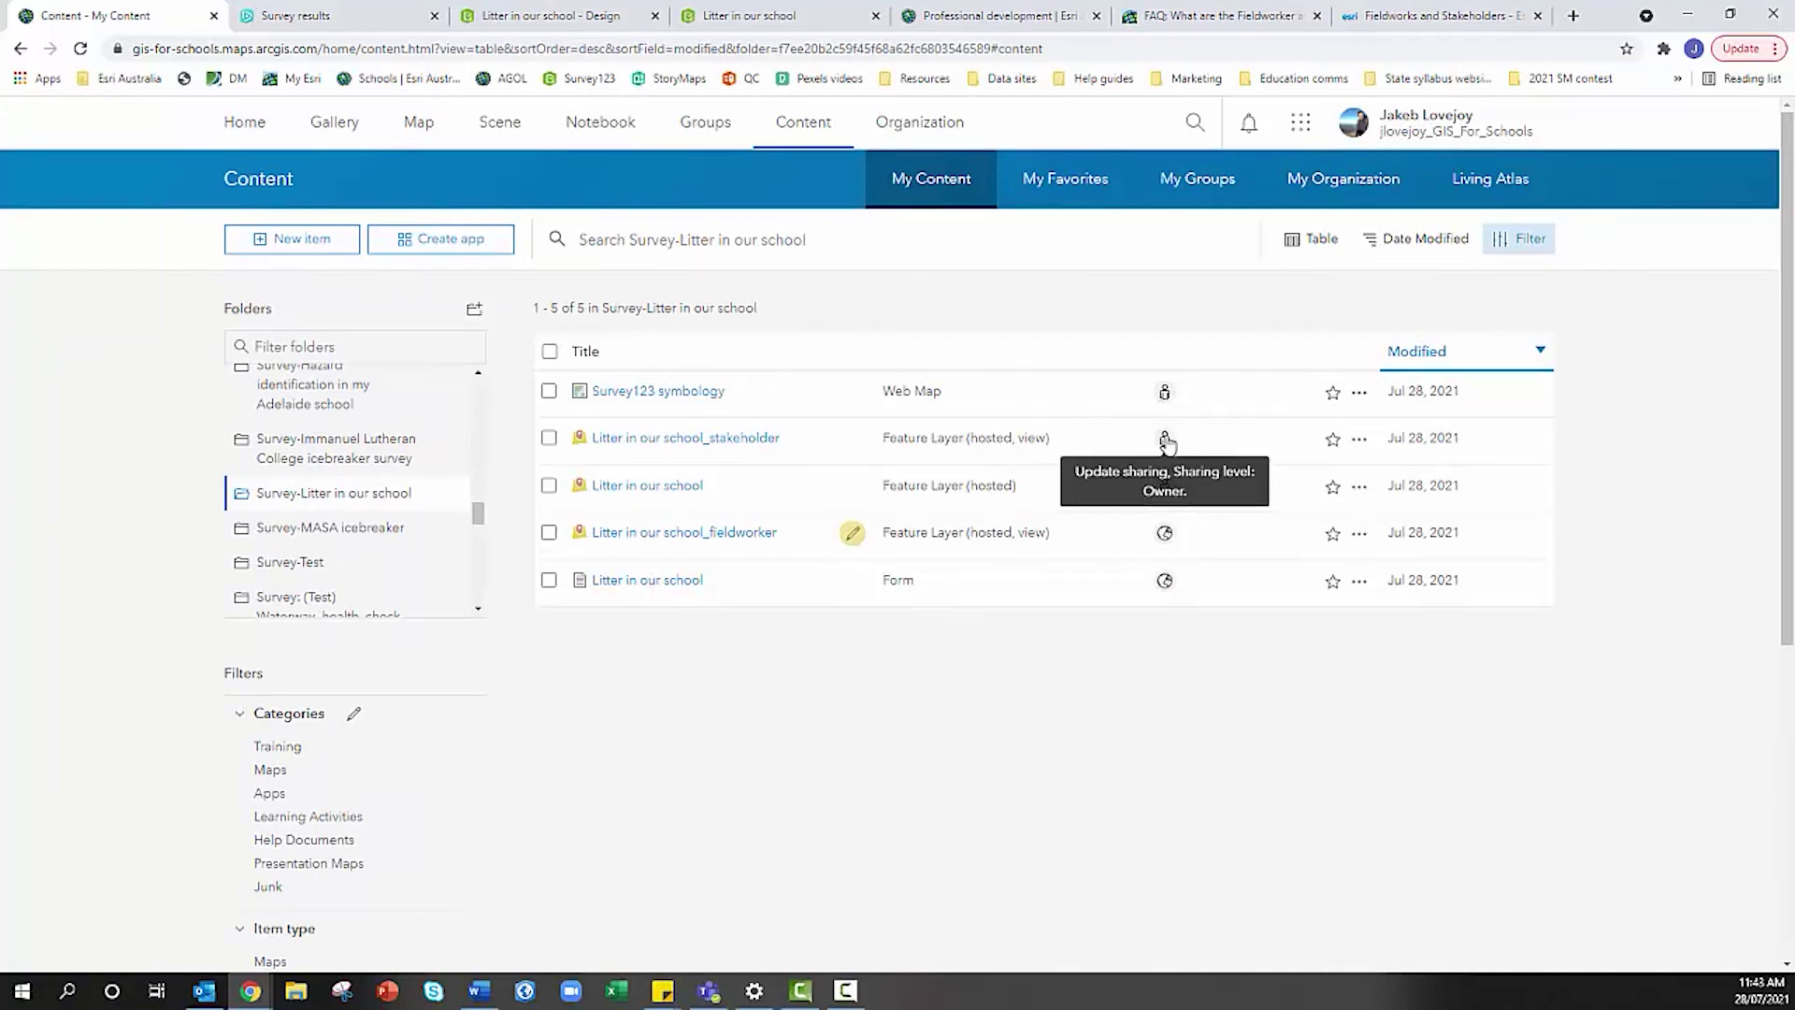
{"action": "left_click", "coordinate": [1164, 394]}
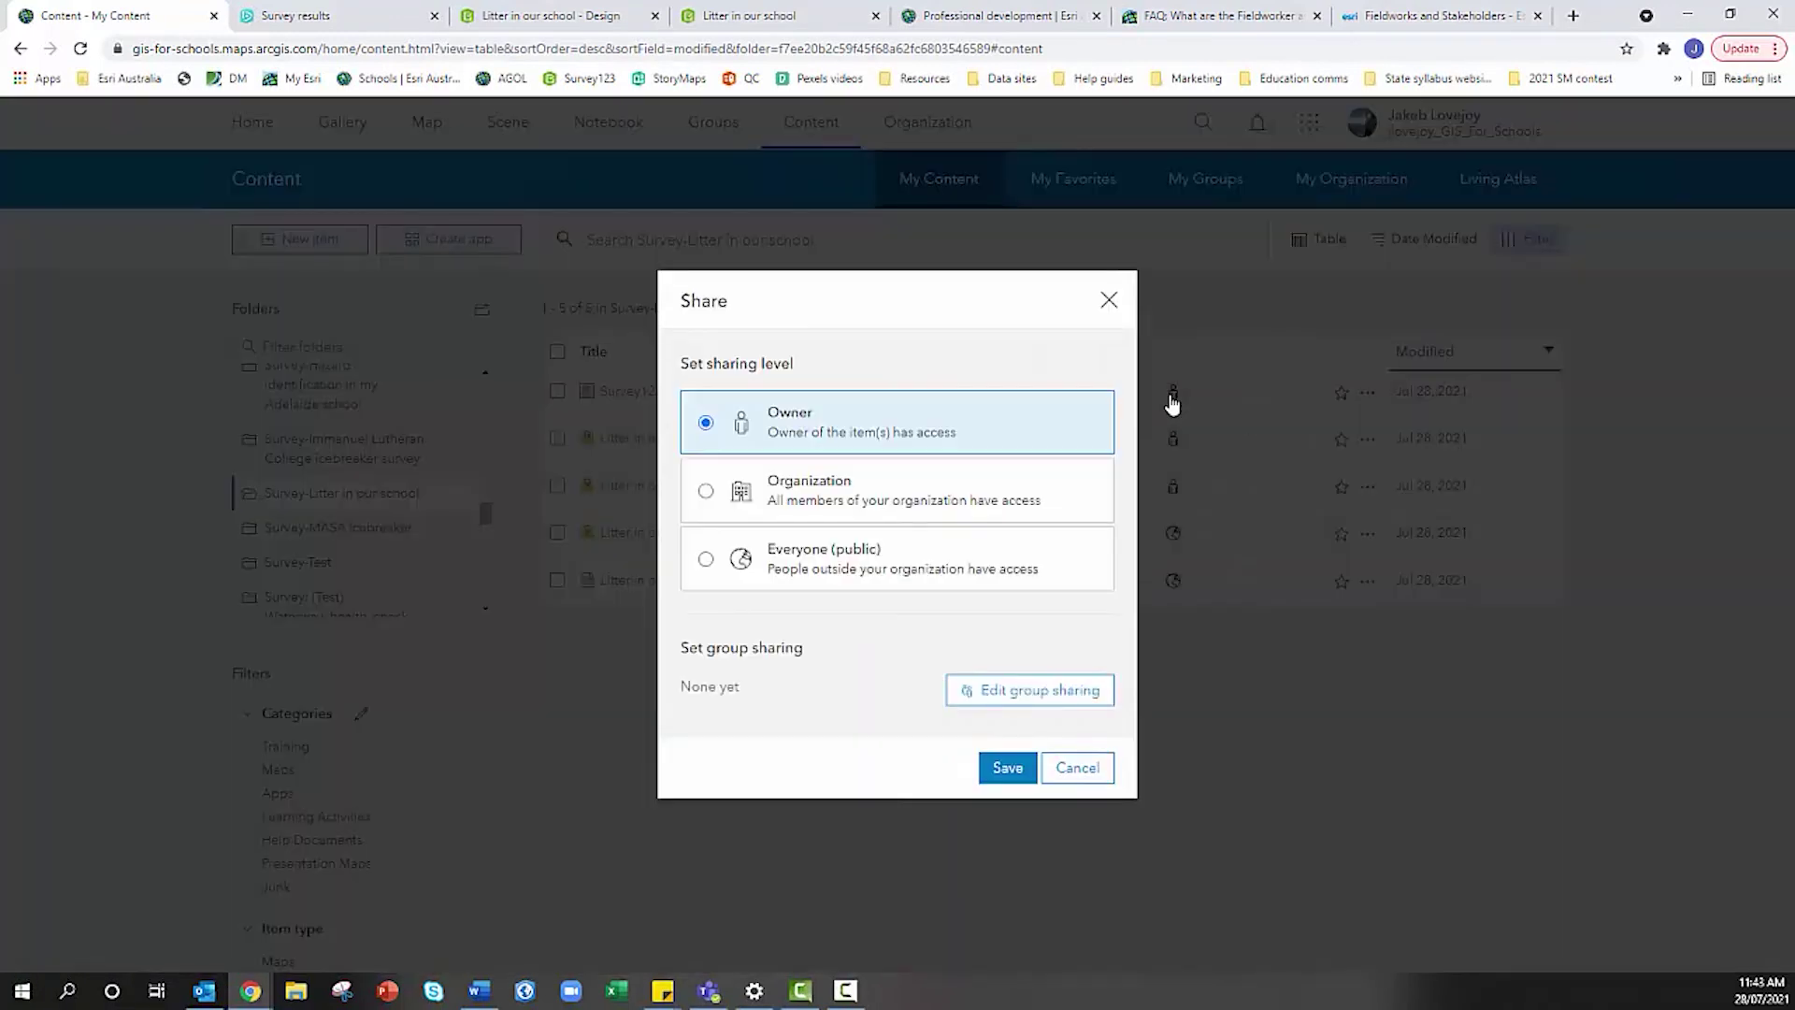
{"action": "left_click", "coordinate": [976, 694]}
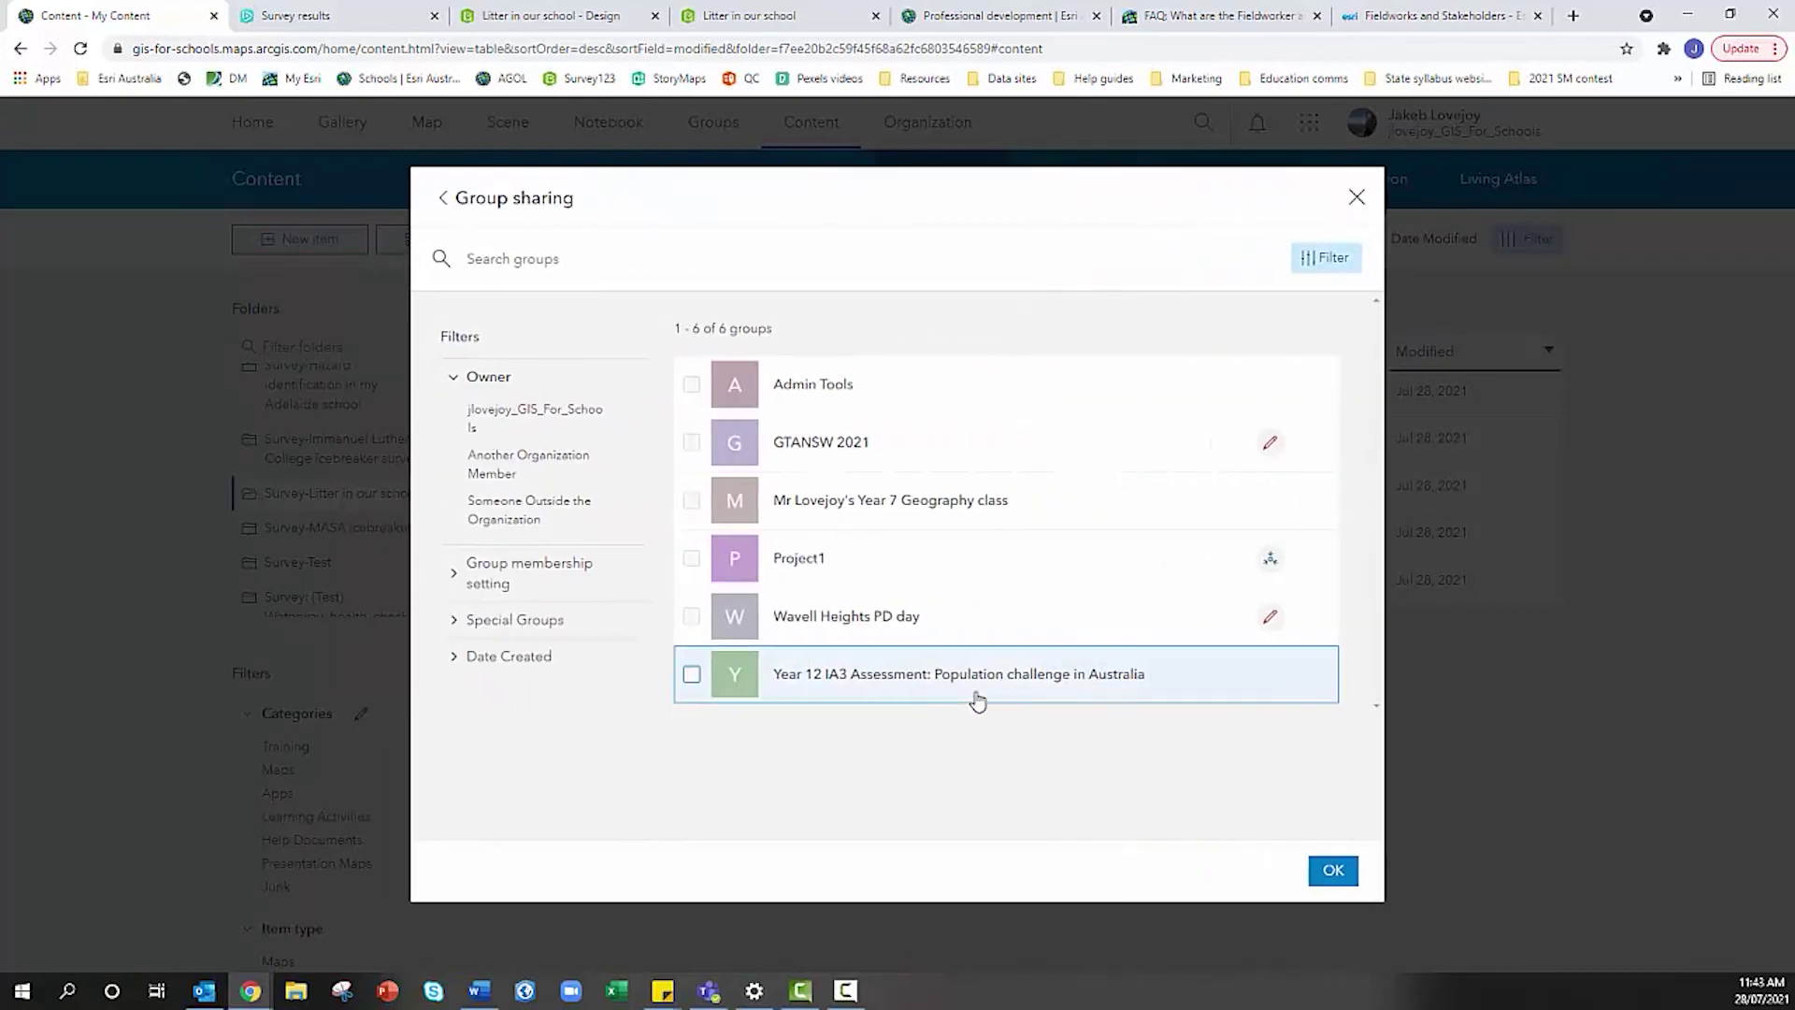
{"action": "left_click", "coordinate": [713, 498]}
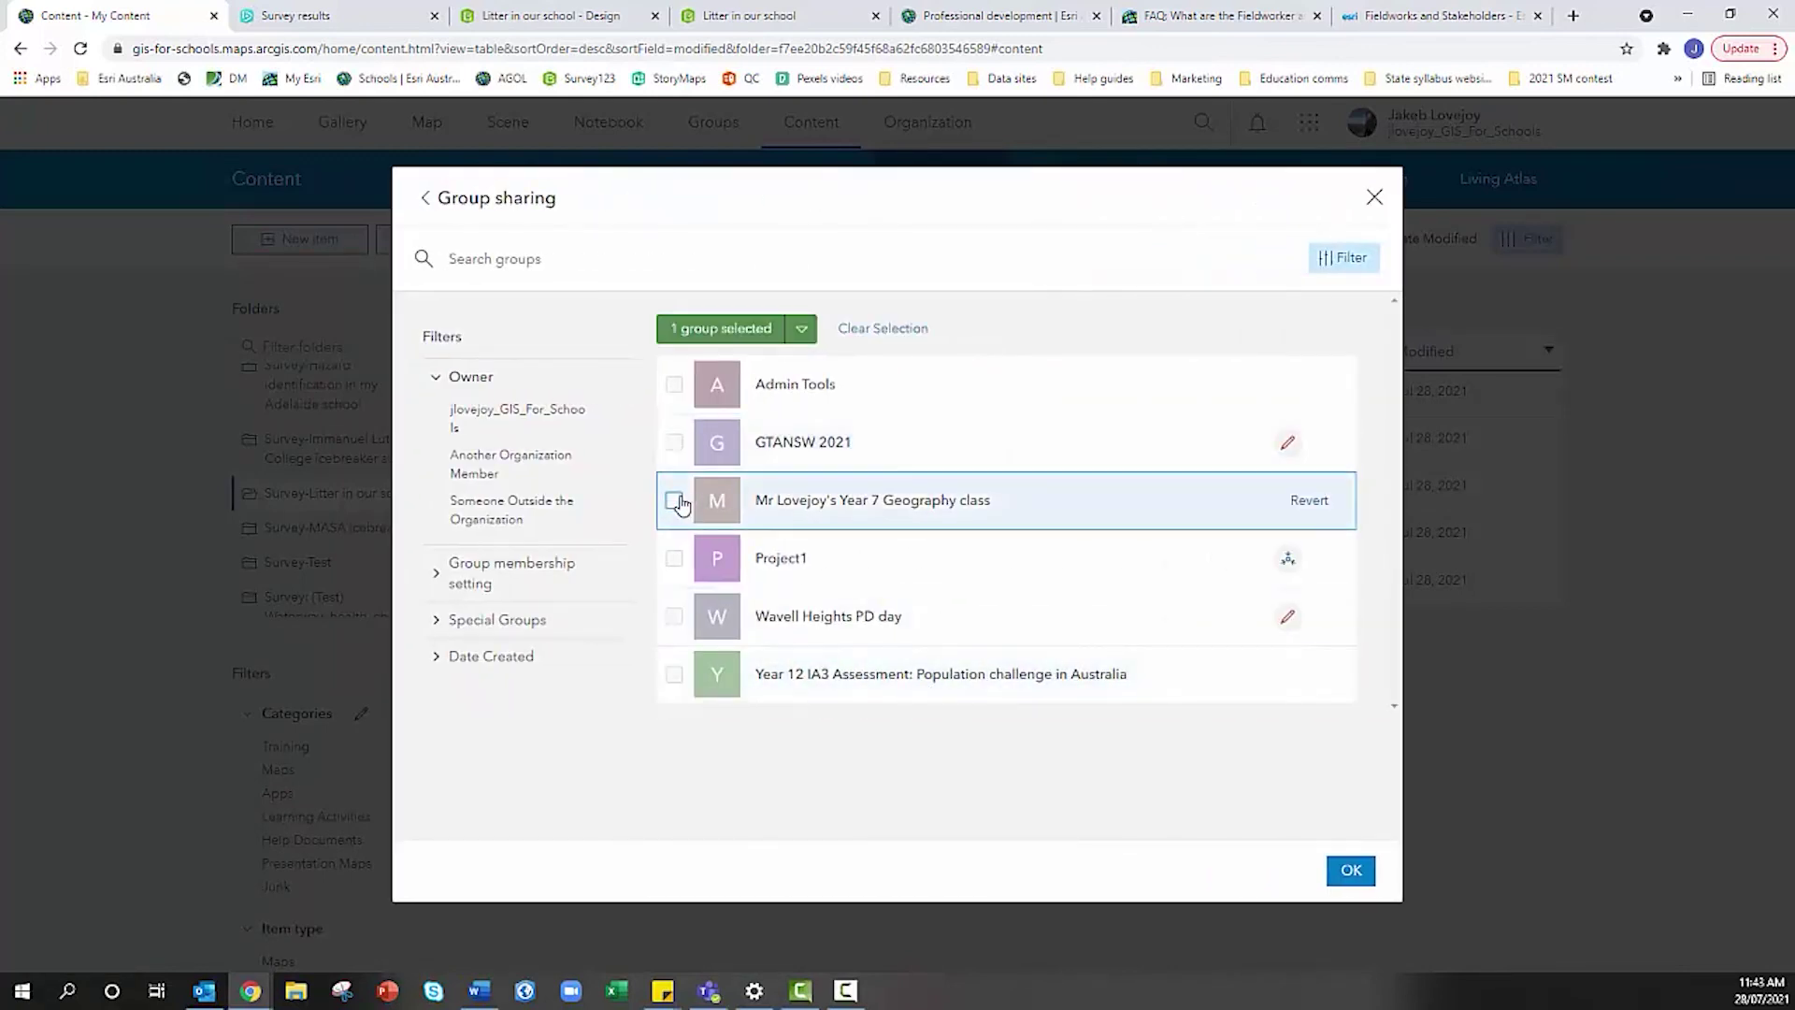
{"action": "left_click", "coordinate": [1344, 870]}
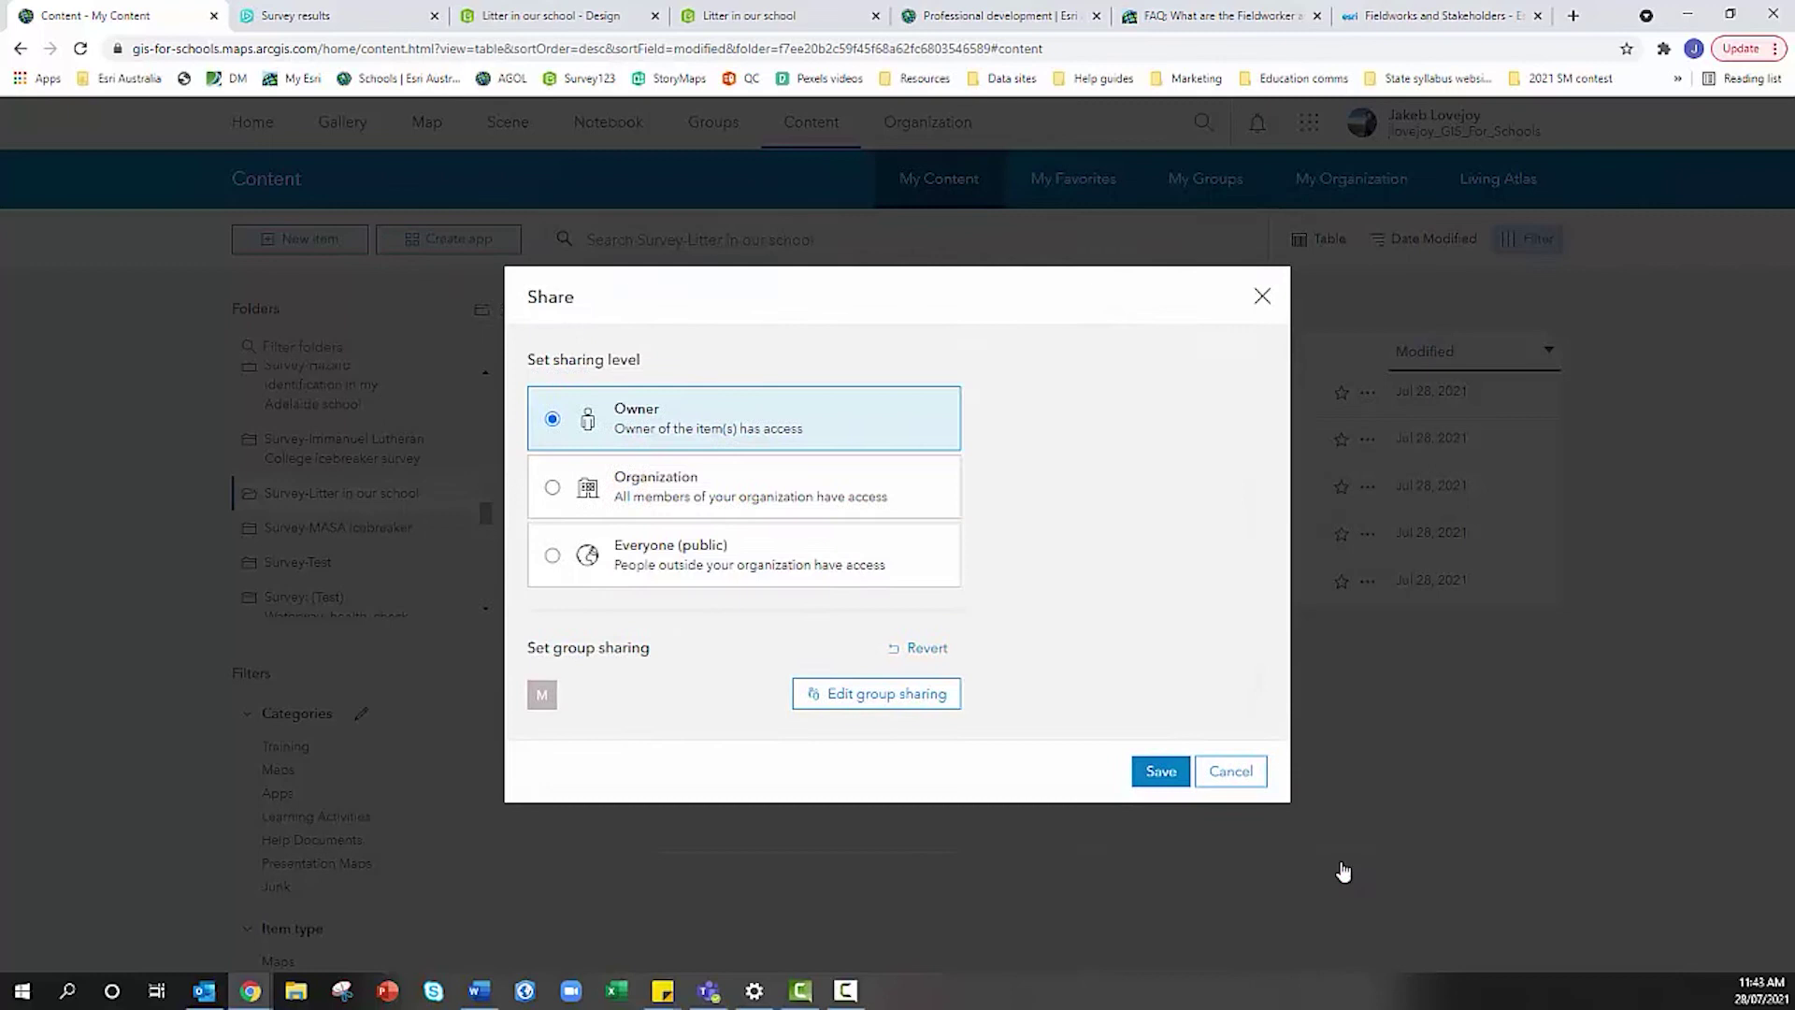
{"action": "left_click", "coordinate": [1009, 782]}
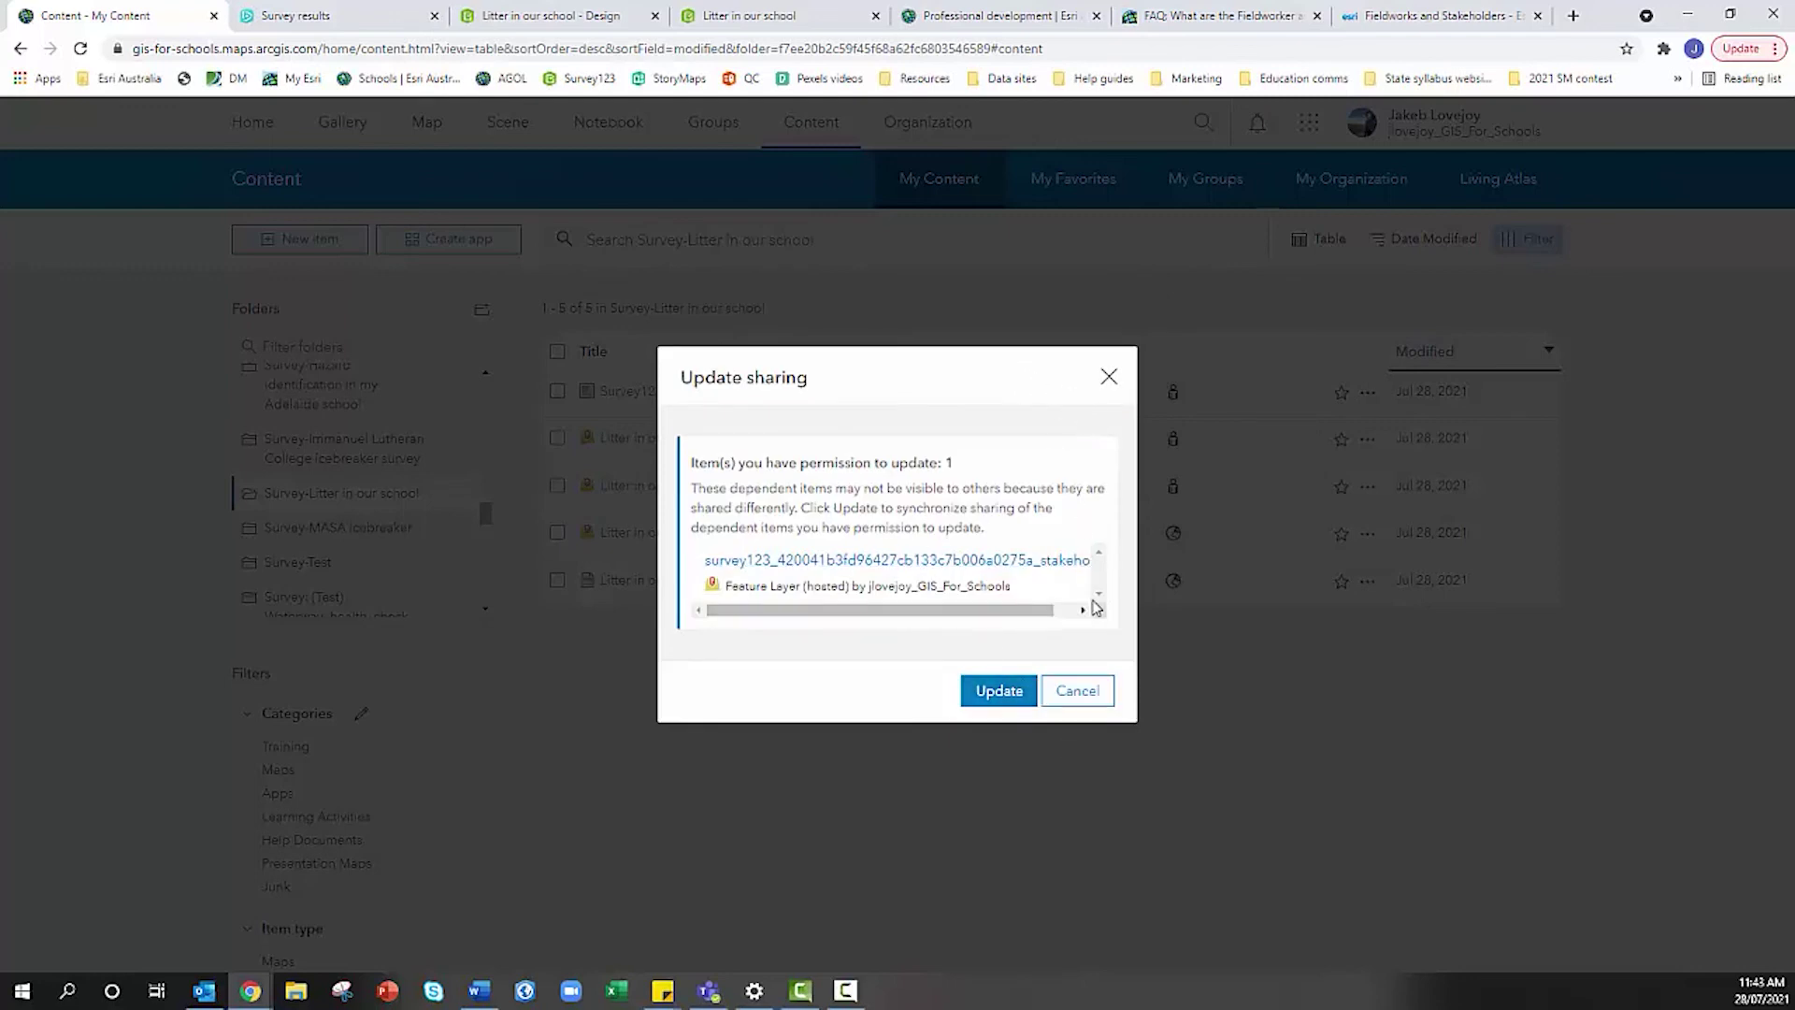
{"action": "left_click", "coordinate": [1094, 690]}
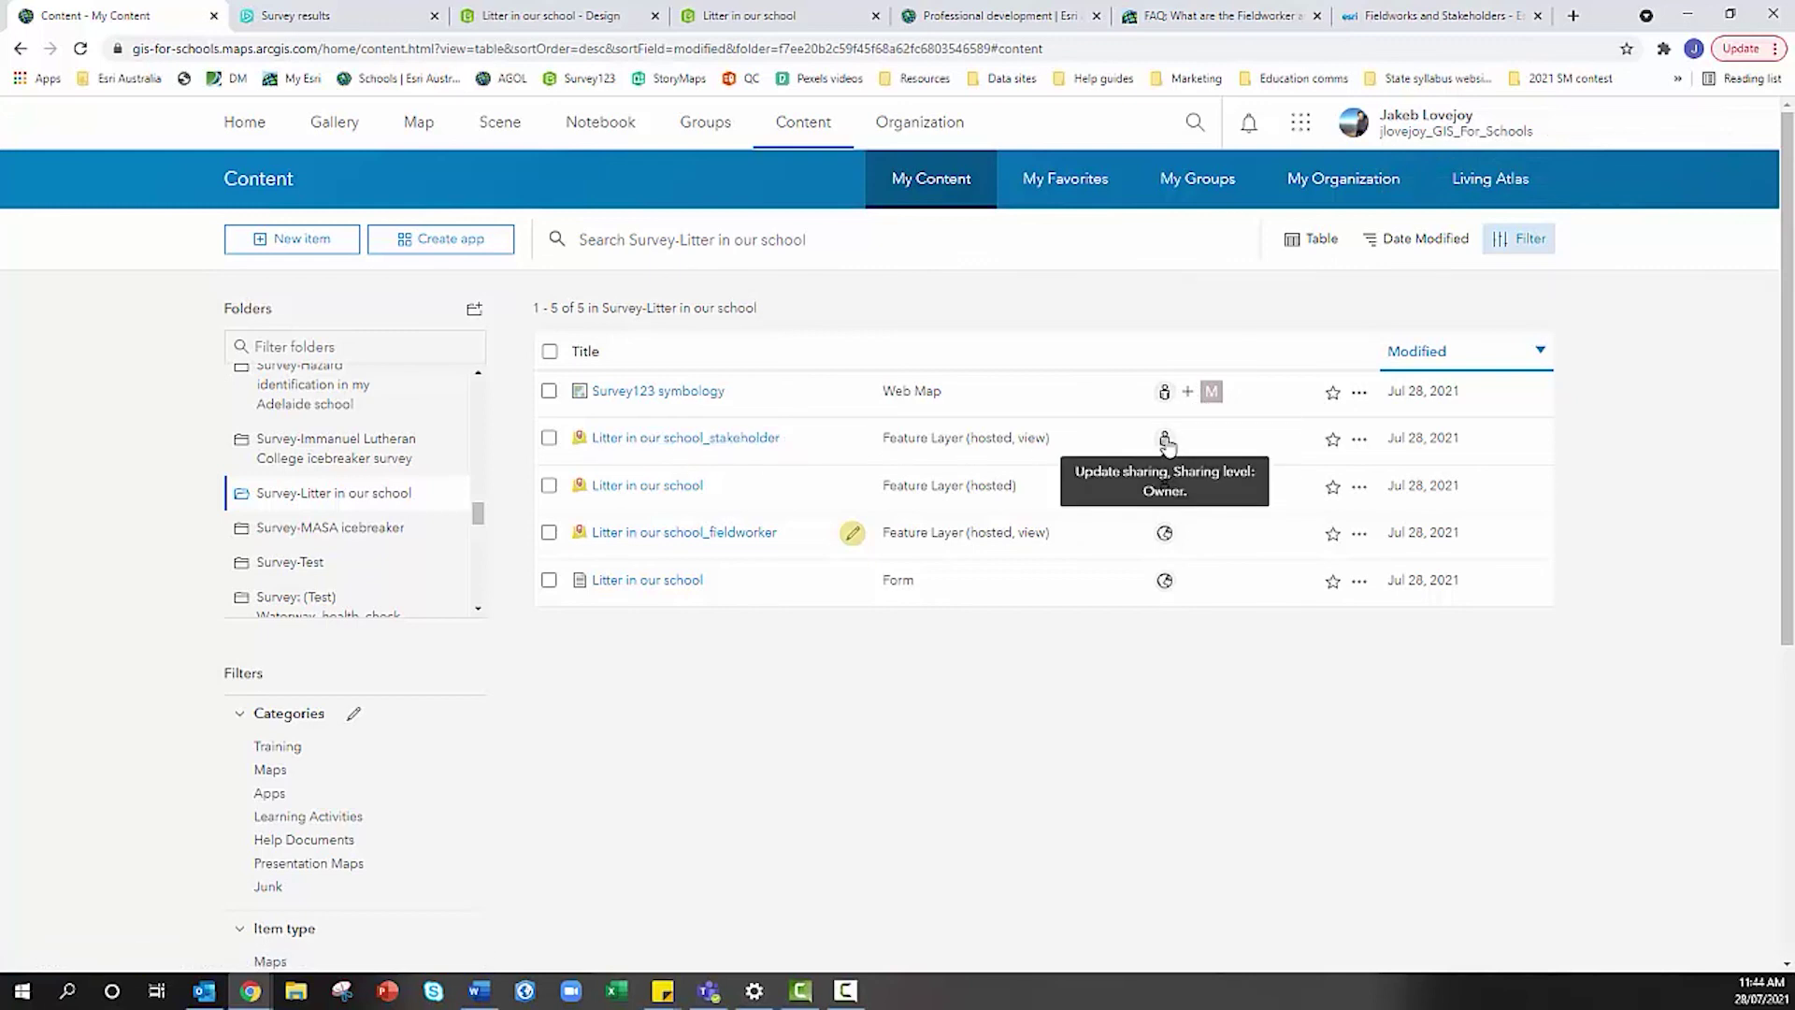
- Add the Year 7 Geography group to the stakeholder layer's group sharing and save
{"action": "left_click", "coordinate": [1165, 439]}
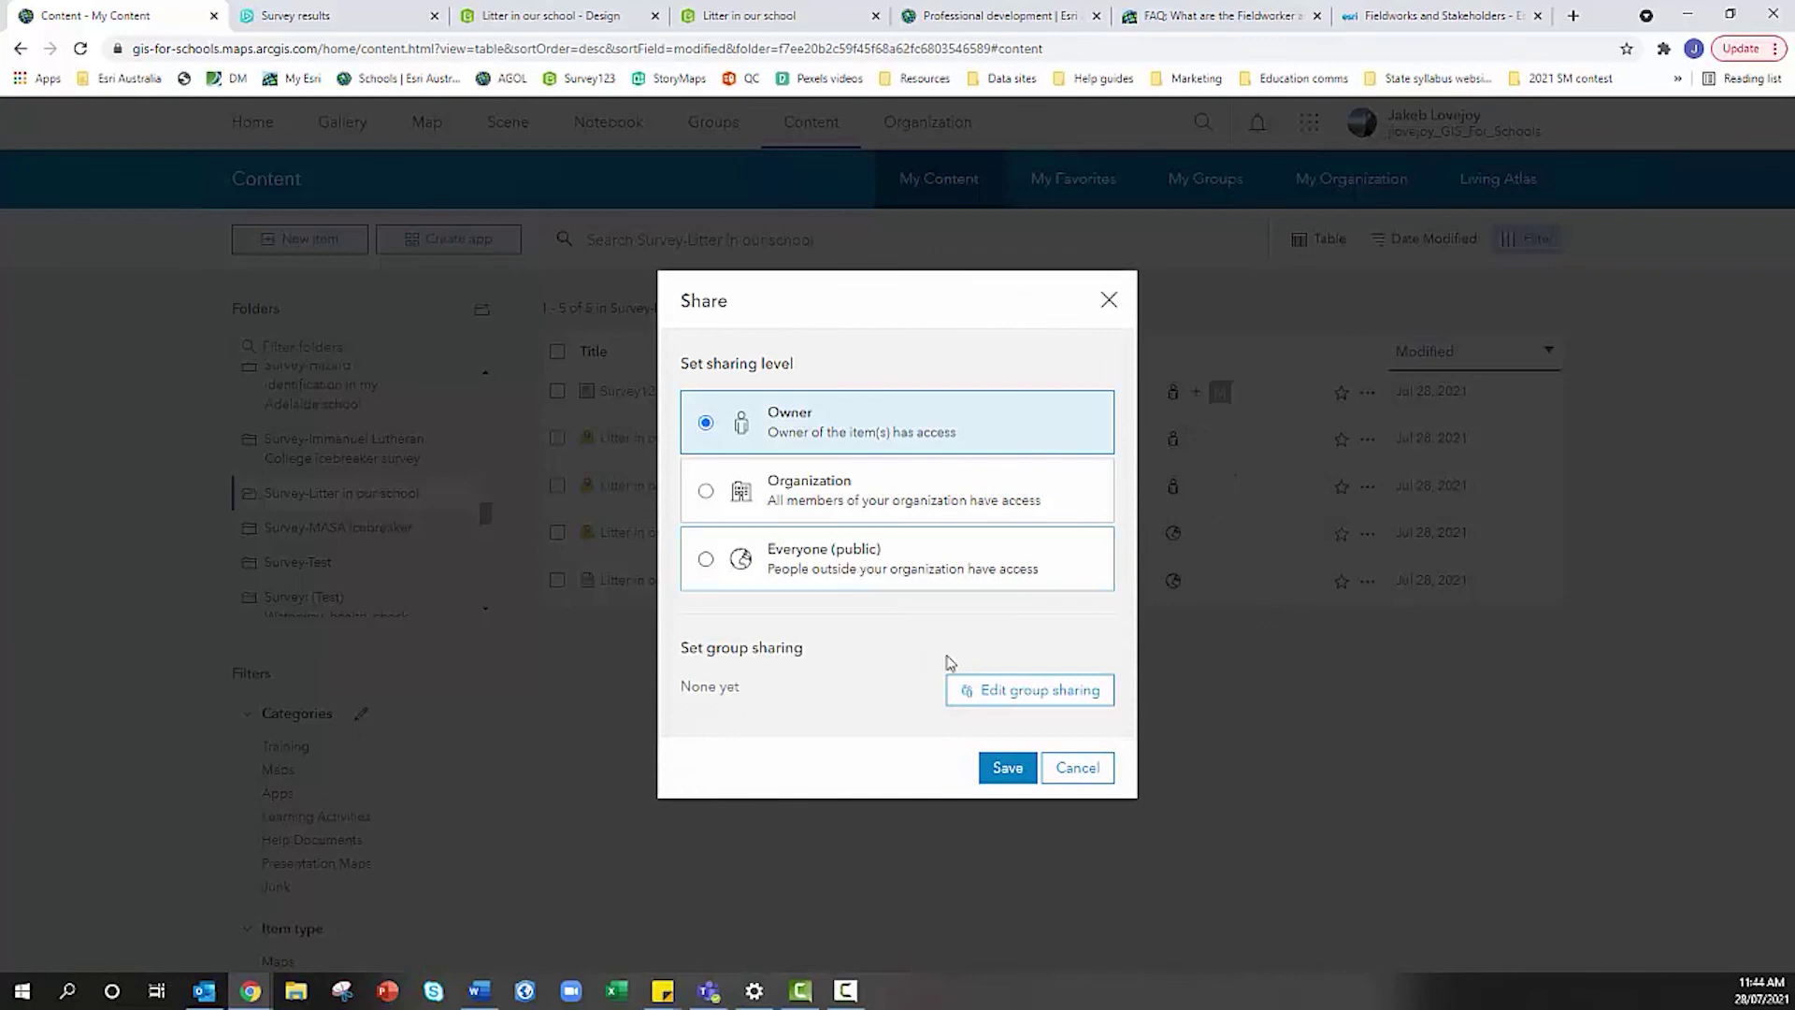
{"action": "left_click", "coordinate": [982, 691]}
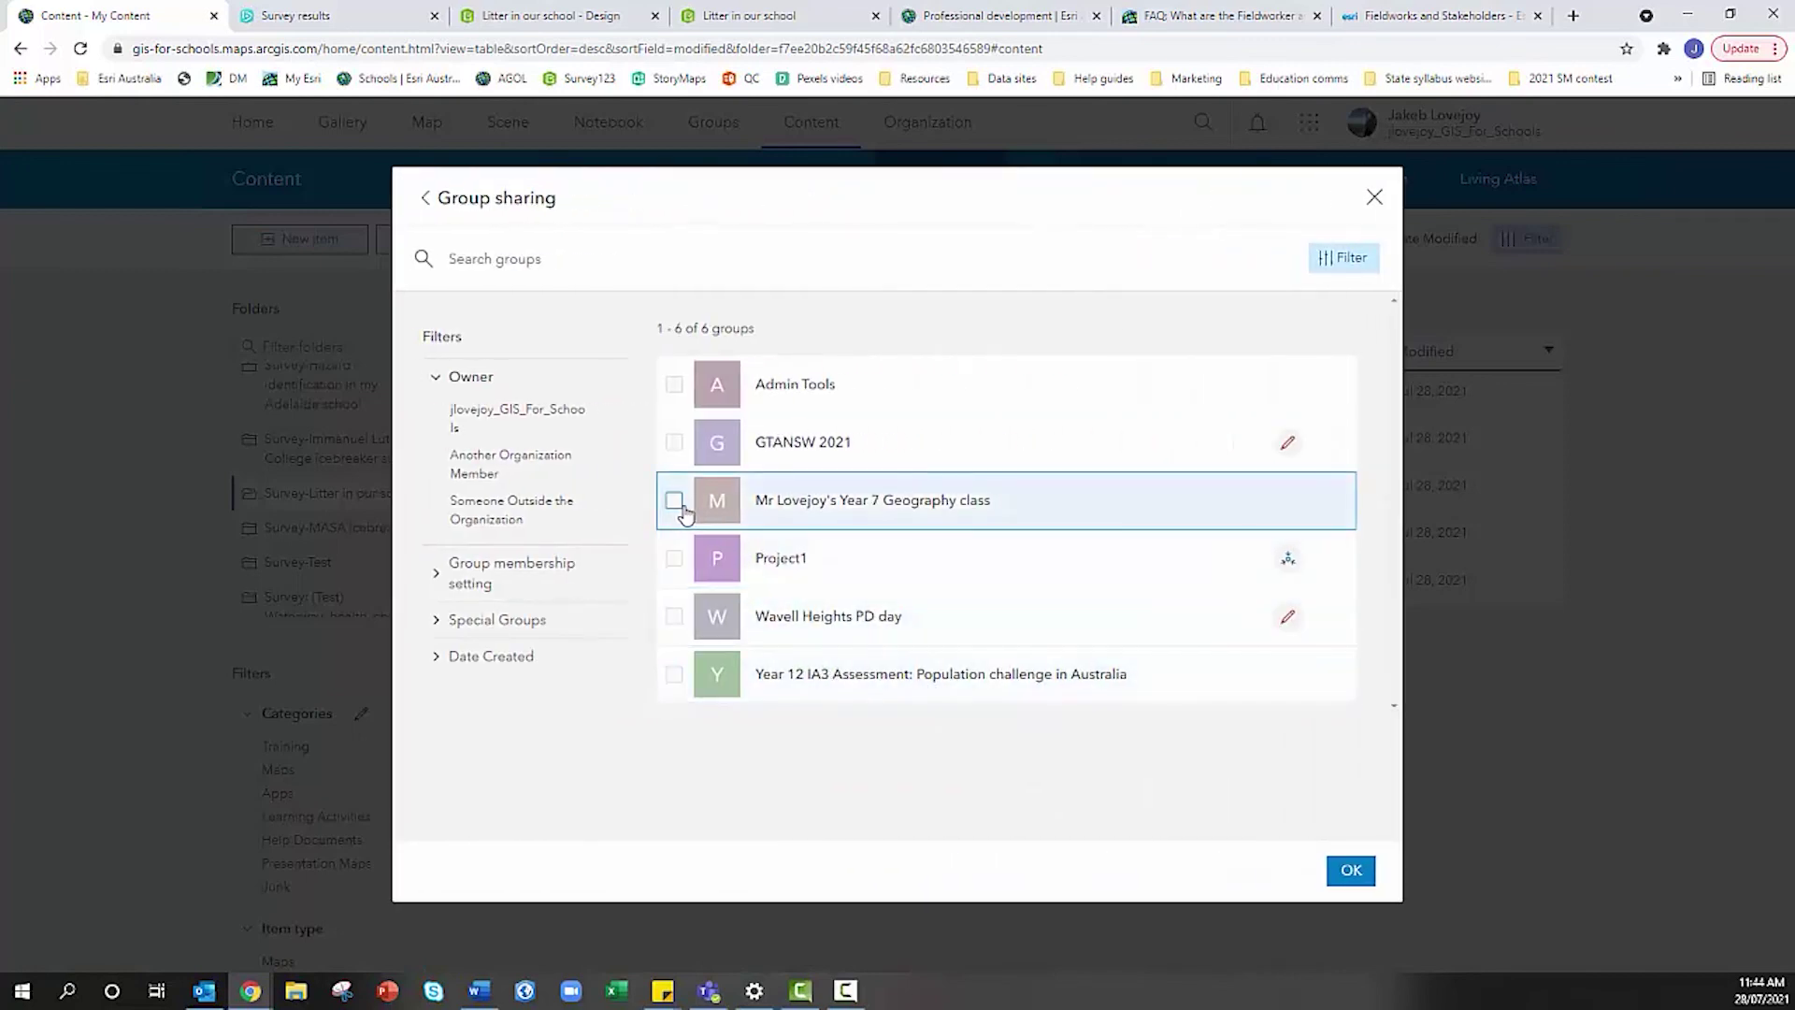
{"action": "left_click", "coordinate": [674, 500]}
{"action": "left_click", "coordinate": [1350, 869]}
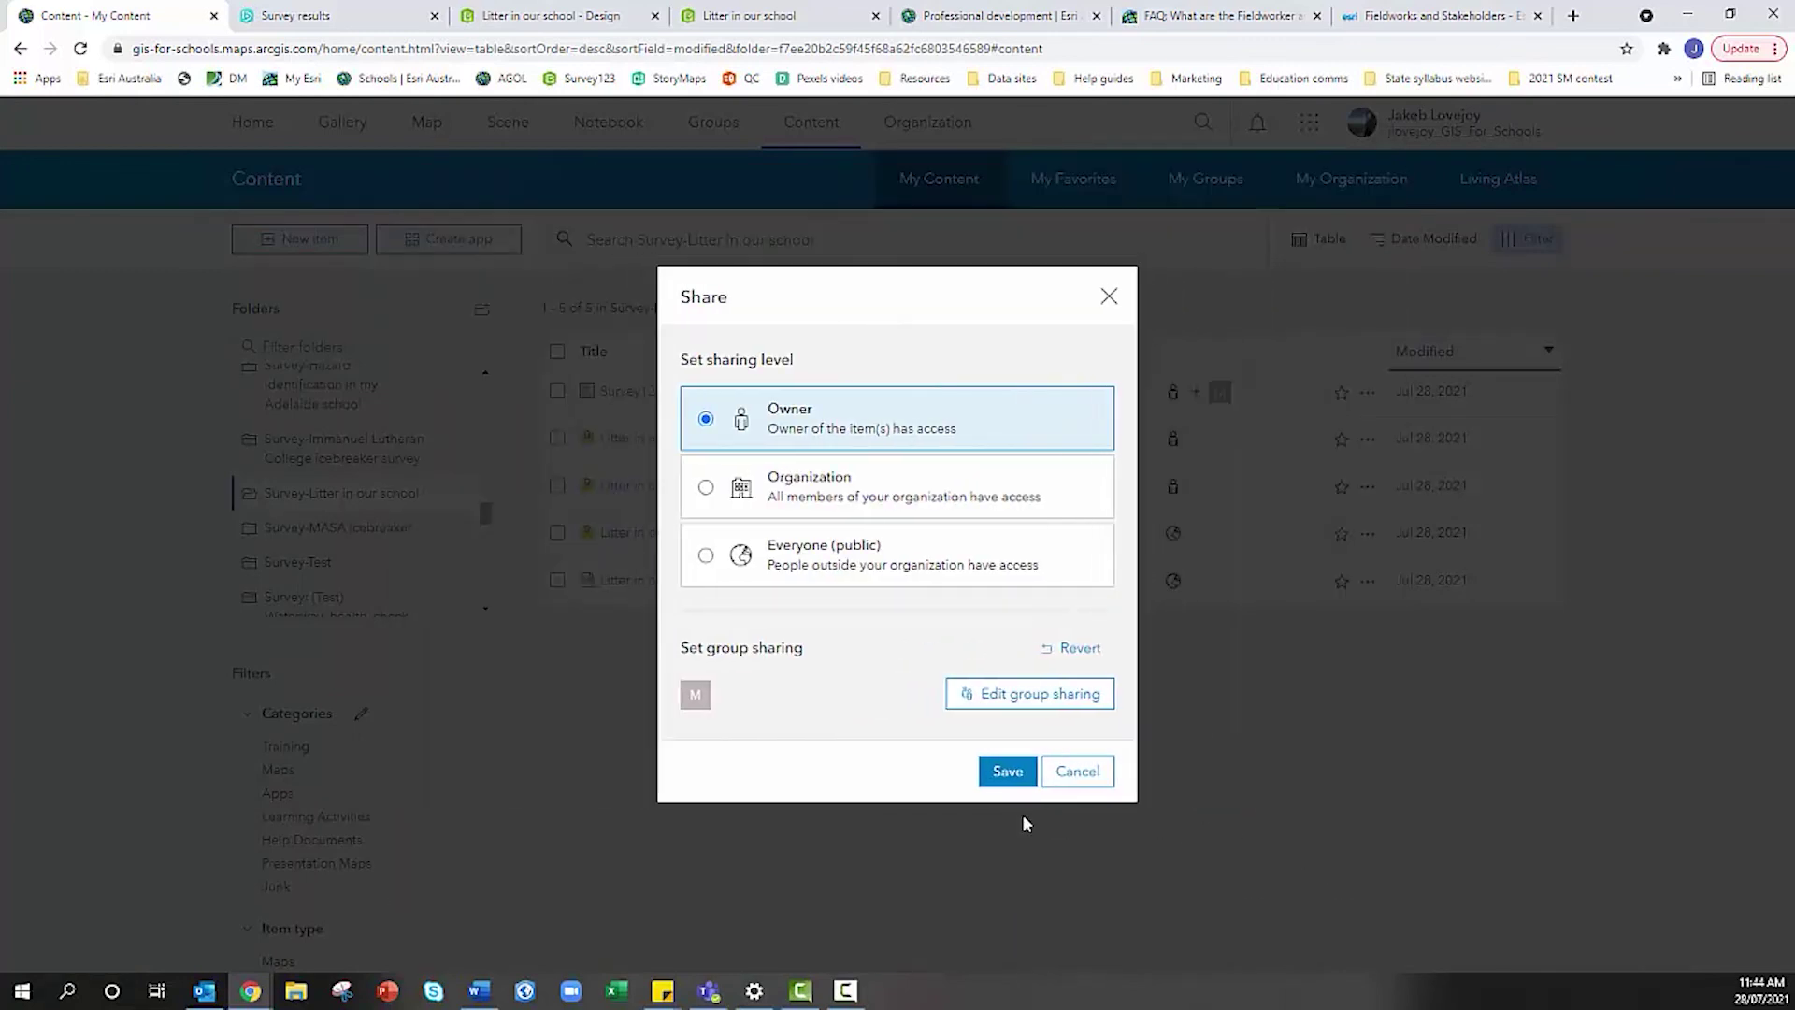
{"action": "left_click", "coordinate": [1004, 773]}
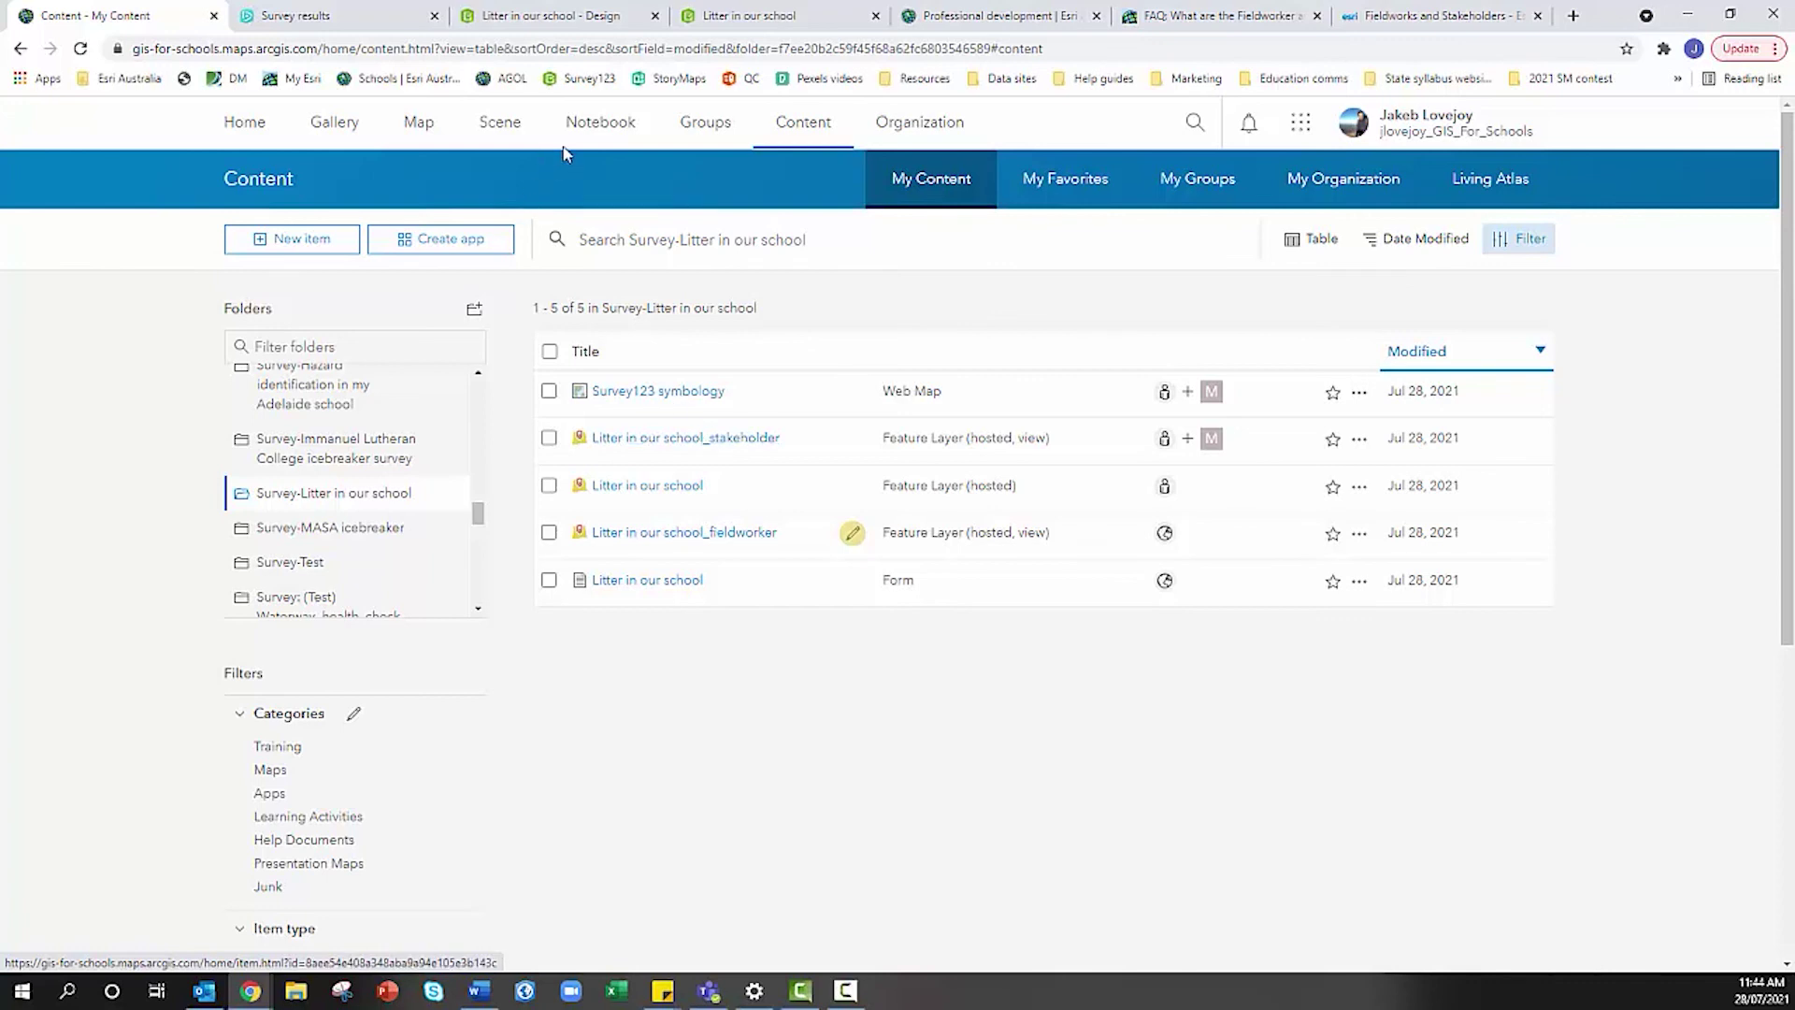
- Review the Year 7 Geography group's recent content, then switch back to the Survey results app
{"action": "left_click", "coordinate": [722, 129]}
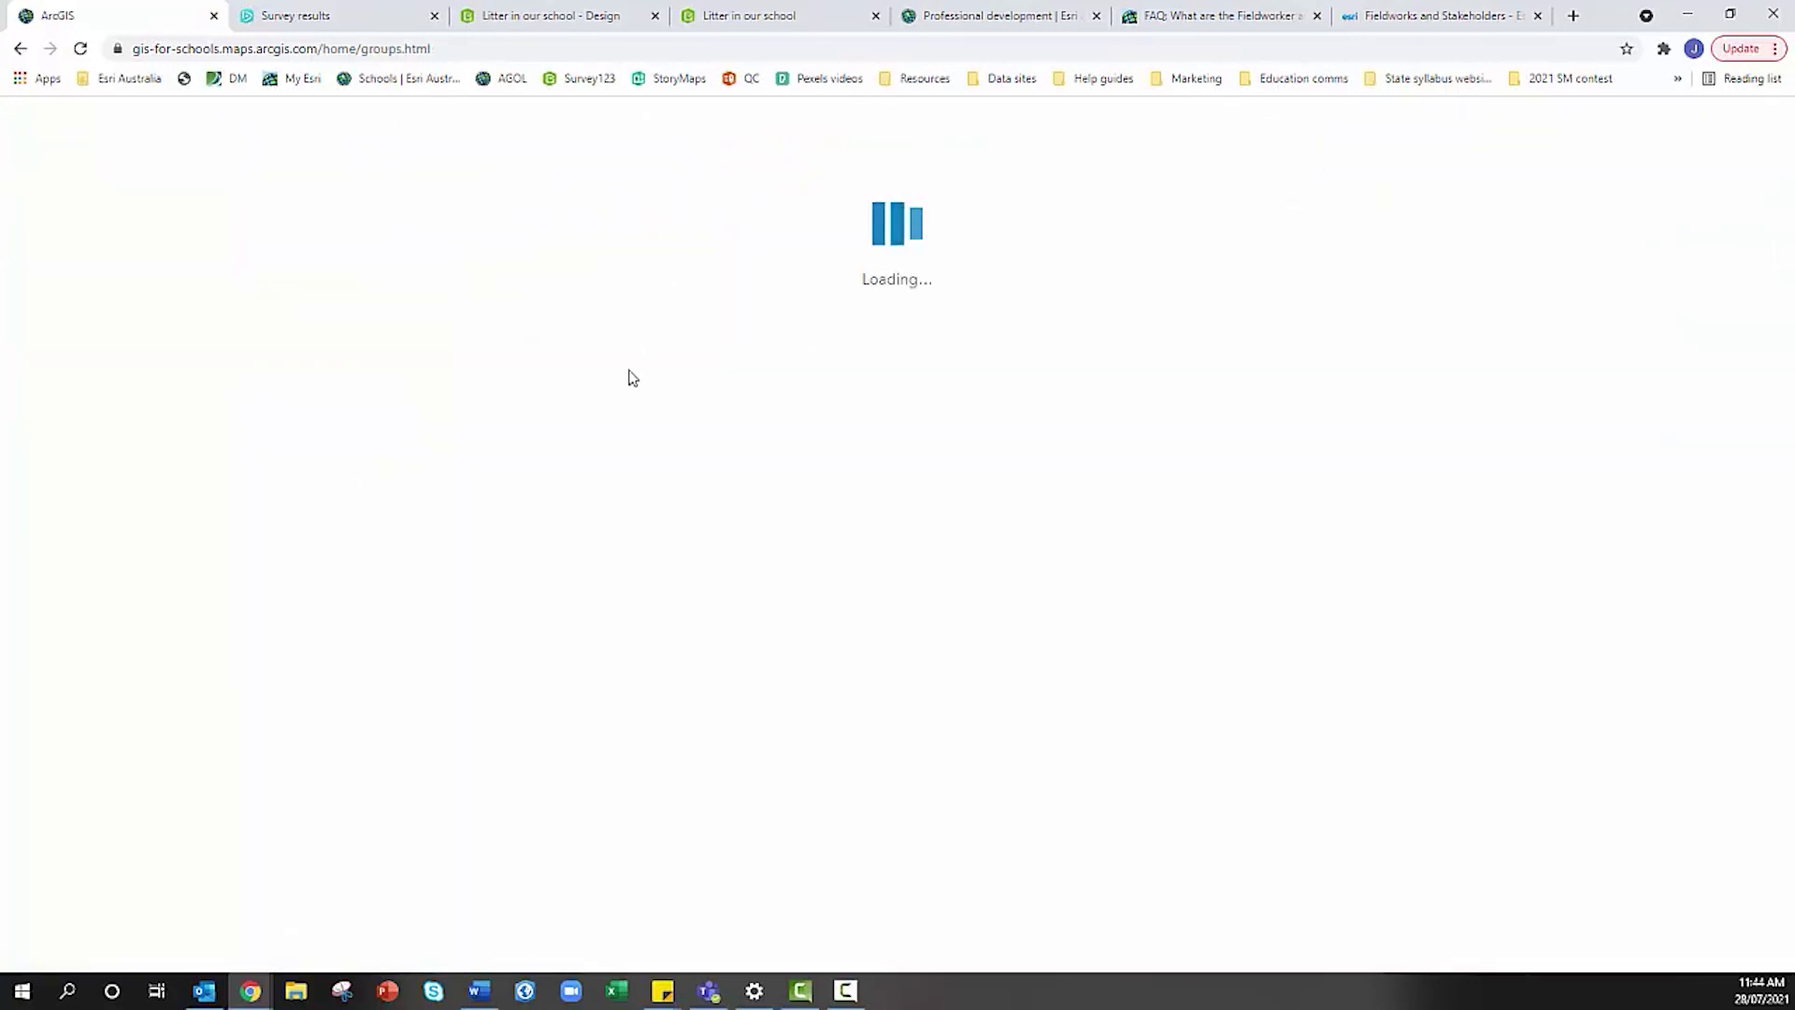
{"action": "scroll", "coordinate": [601, 437], "scroll_direction": "down", "scroll_amount": 3}
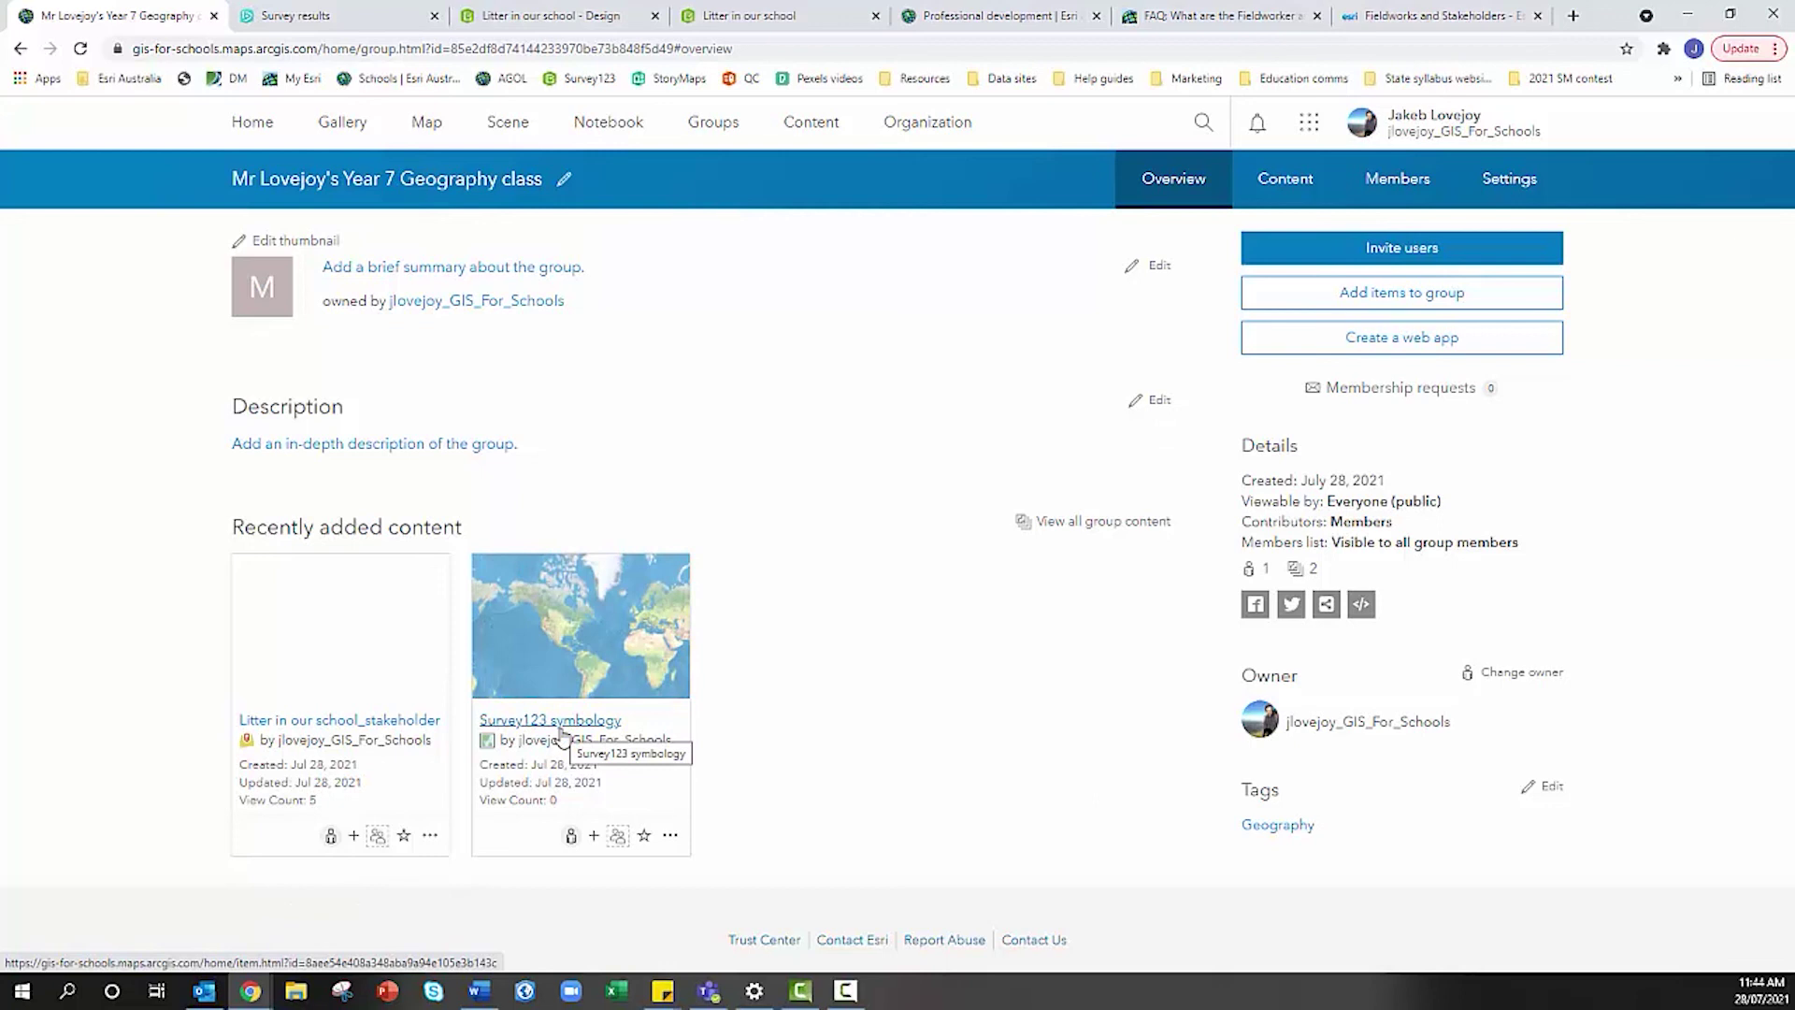
{"action": "left_click", "coordinate": [267, 16]}
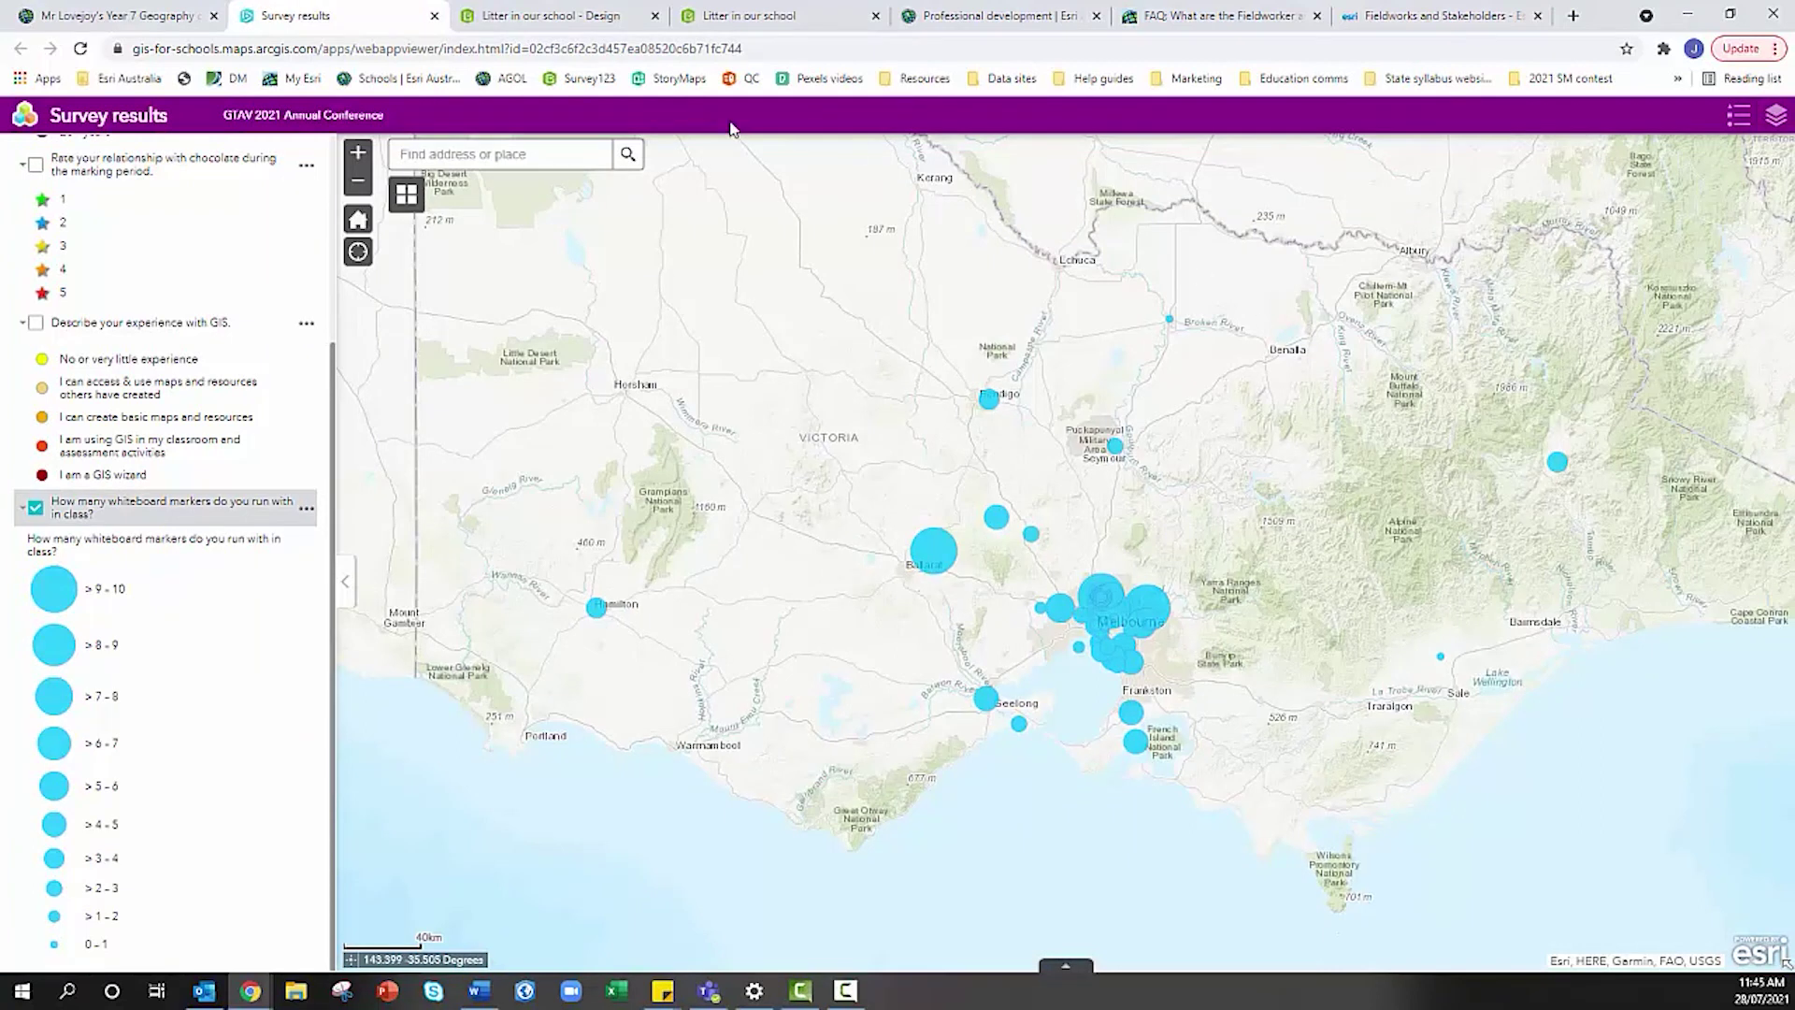
- Switch off the whiteboard-markers layer and switch on the 'Describe your experience with GIS' layer
{"action": "scroll", "coordinate": [267, 545], "scroll_direction": "up", "scroll_amount": 3}
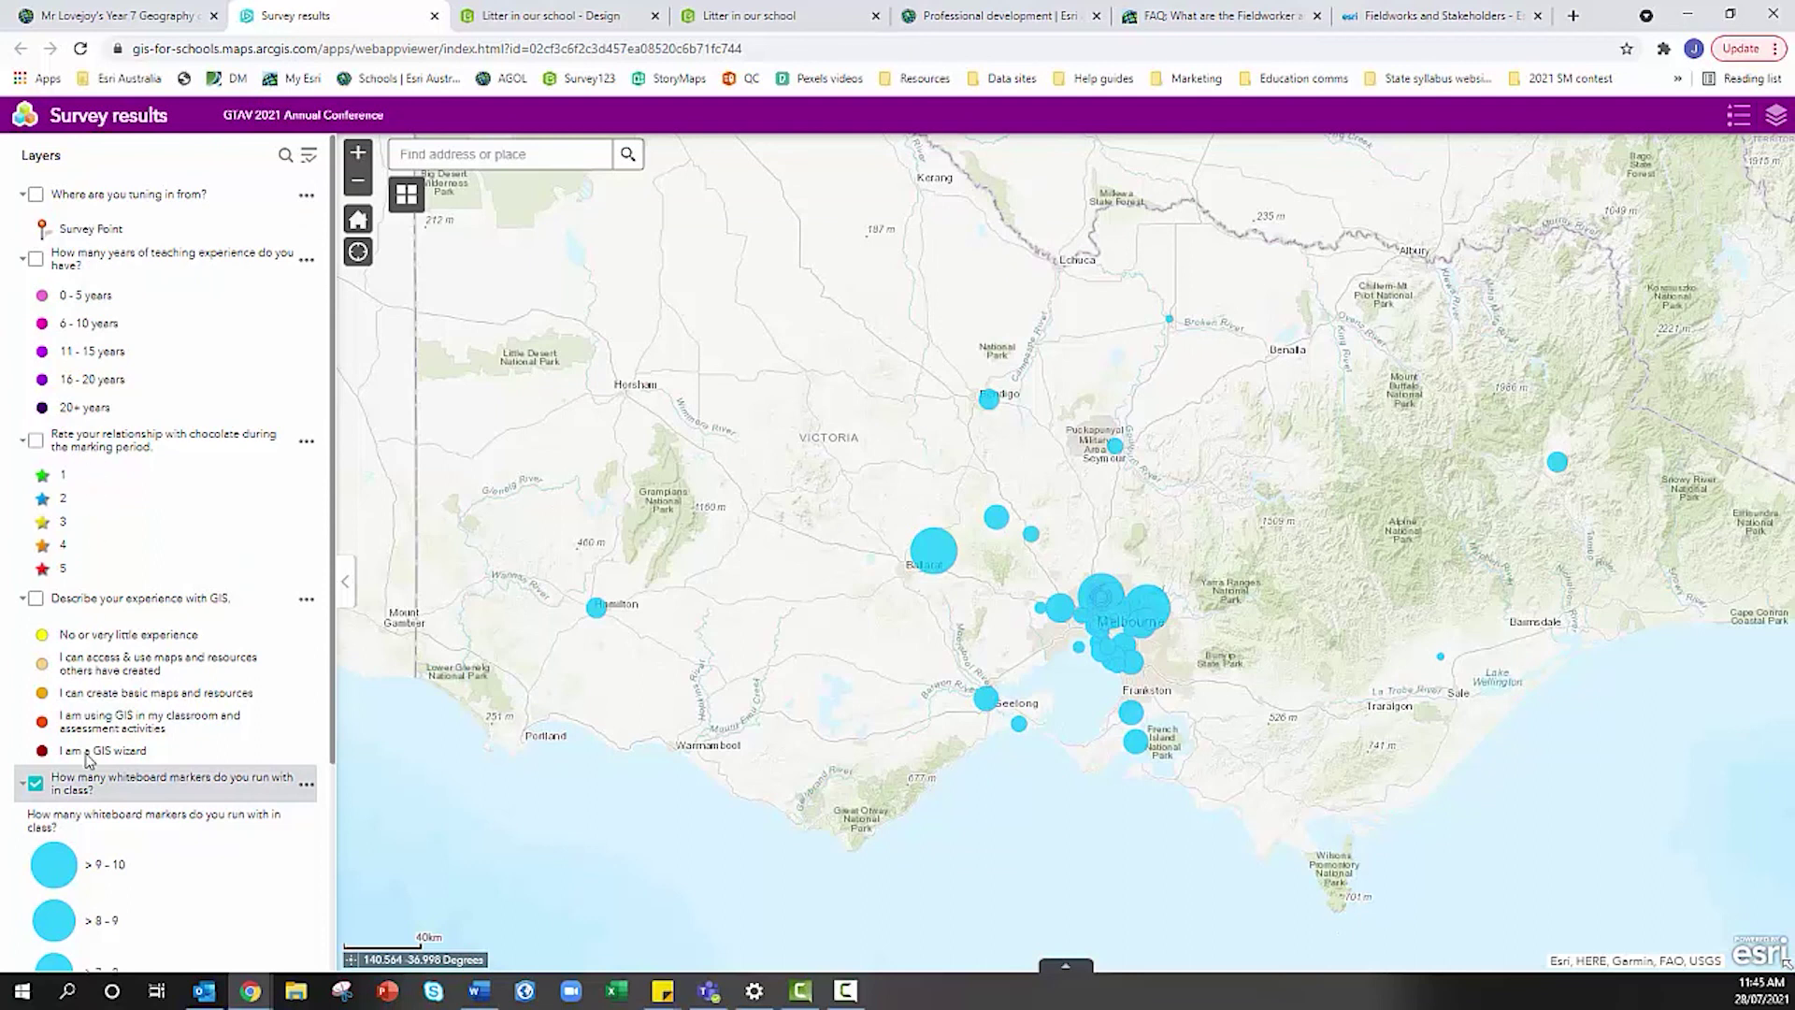
{"action": "left_click", "coordinate": [38, 785]}
{"action": "left_click", "coordinate": [37, 599]}
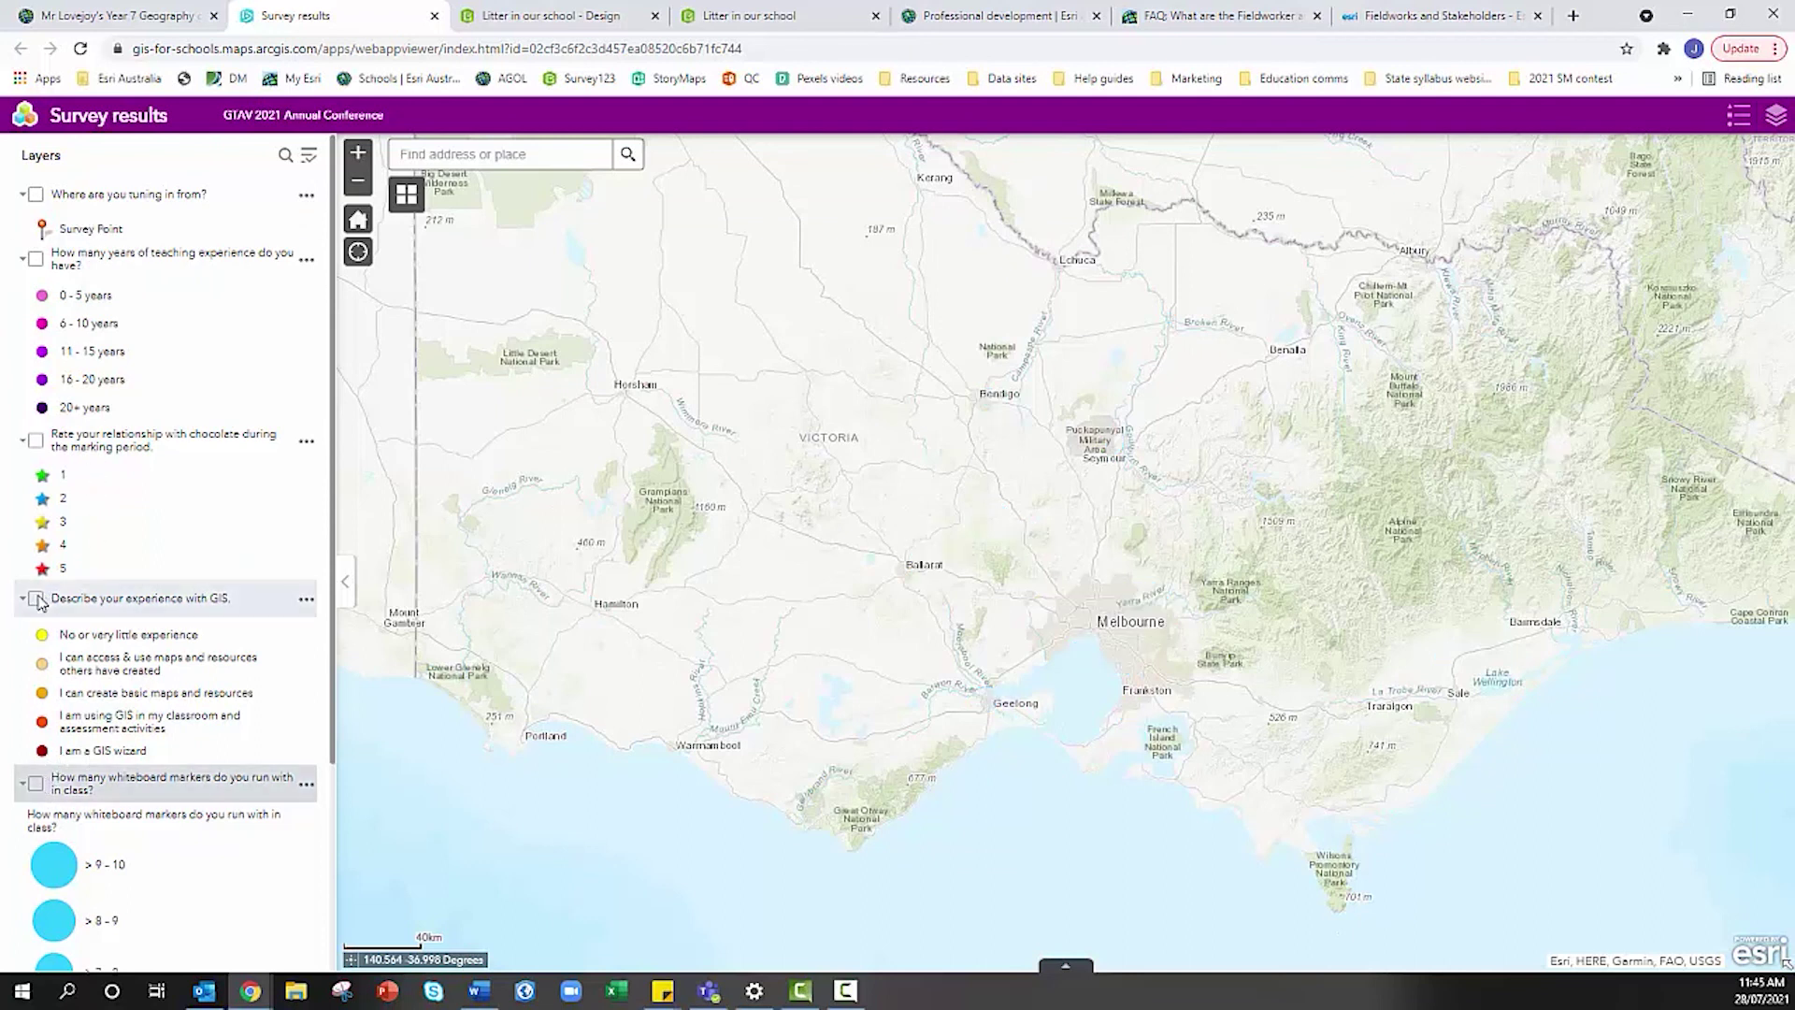